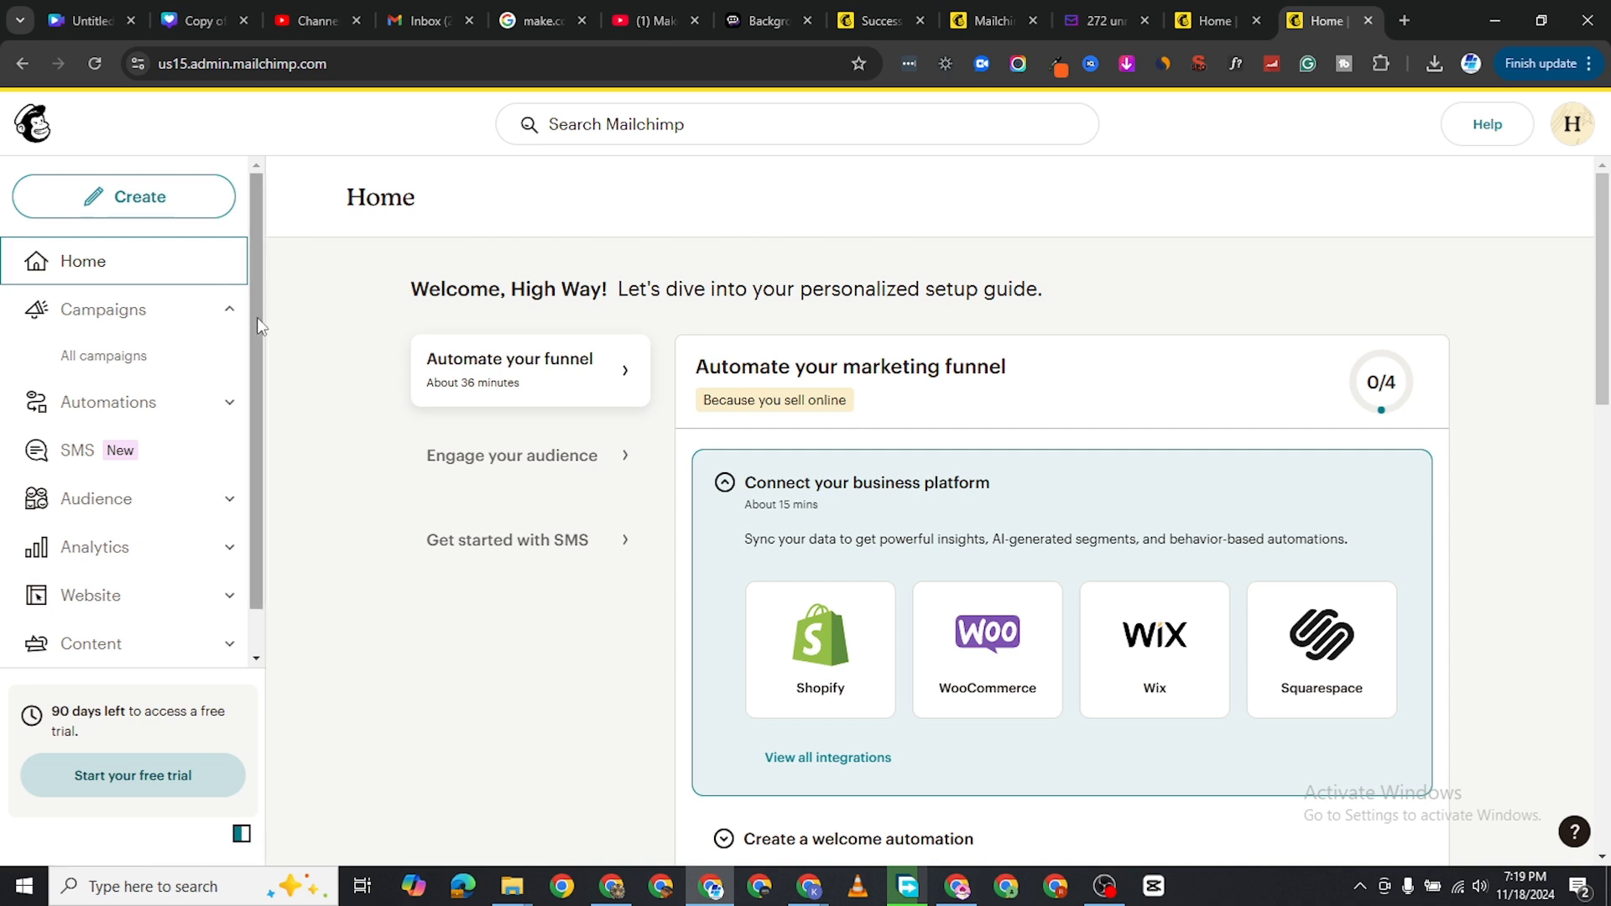
Open the list of all campaigns and create a new campaign as a regular email
drag(257, 317, 270, 220)
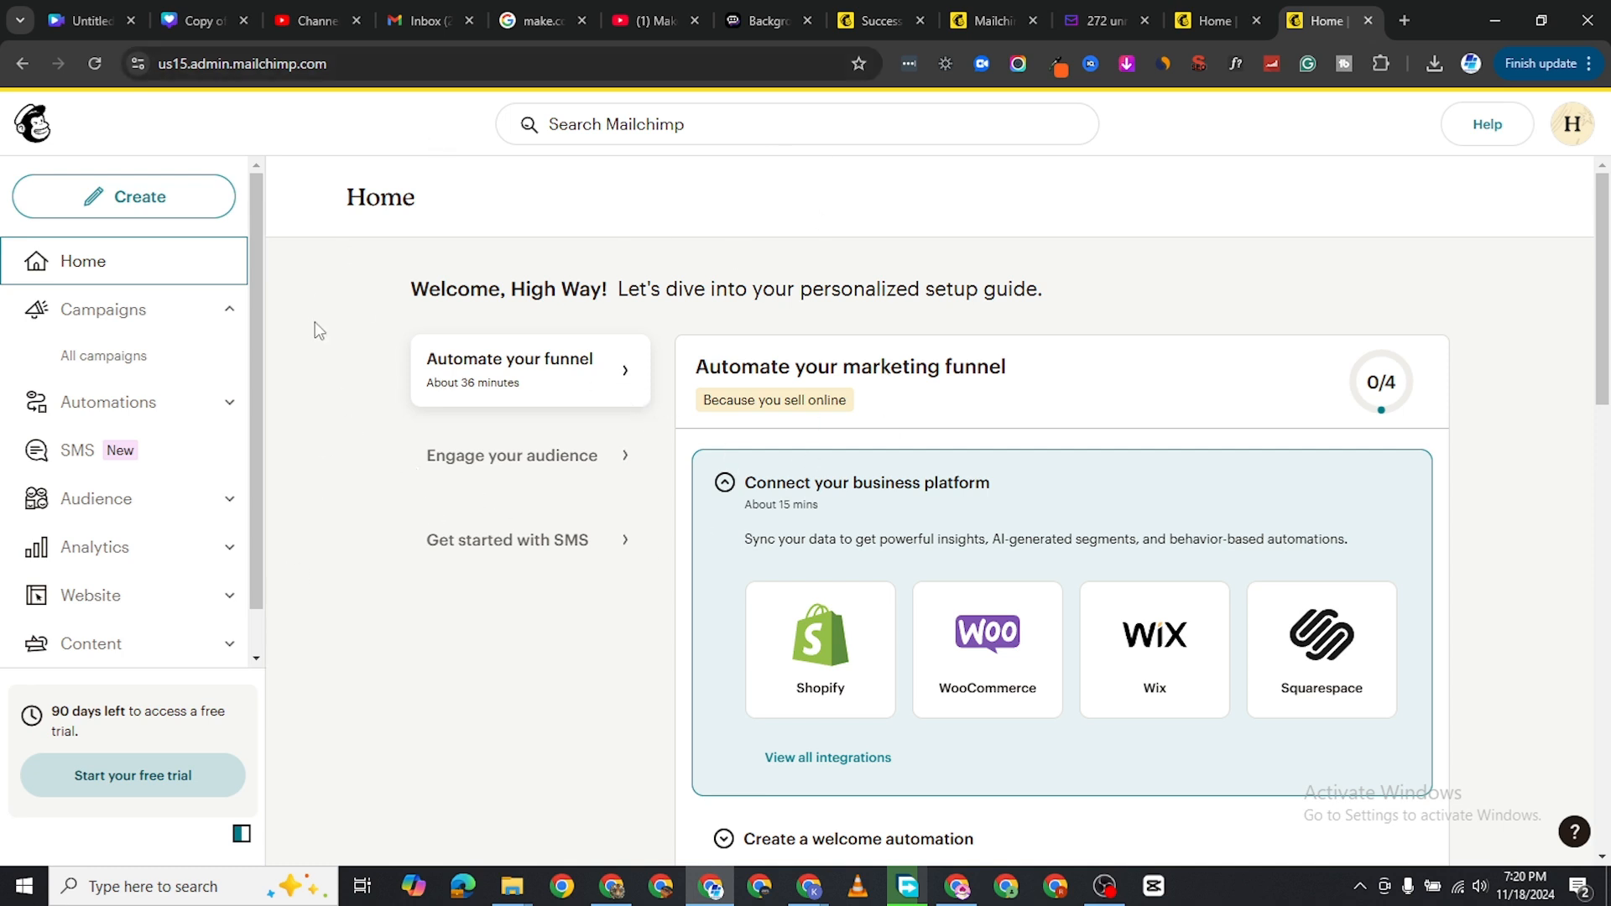
click(216, 312)
click(215, 315)
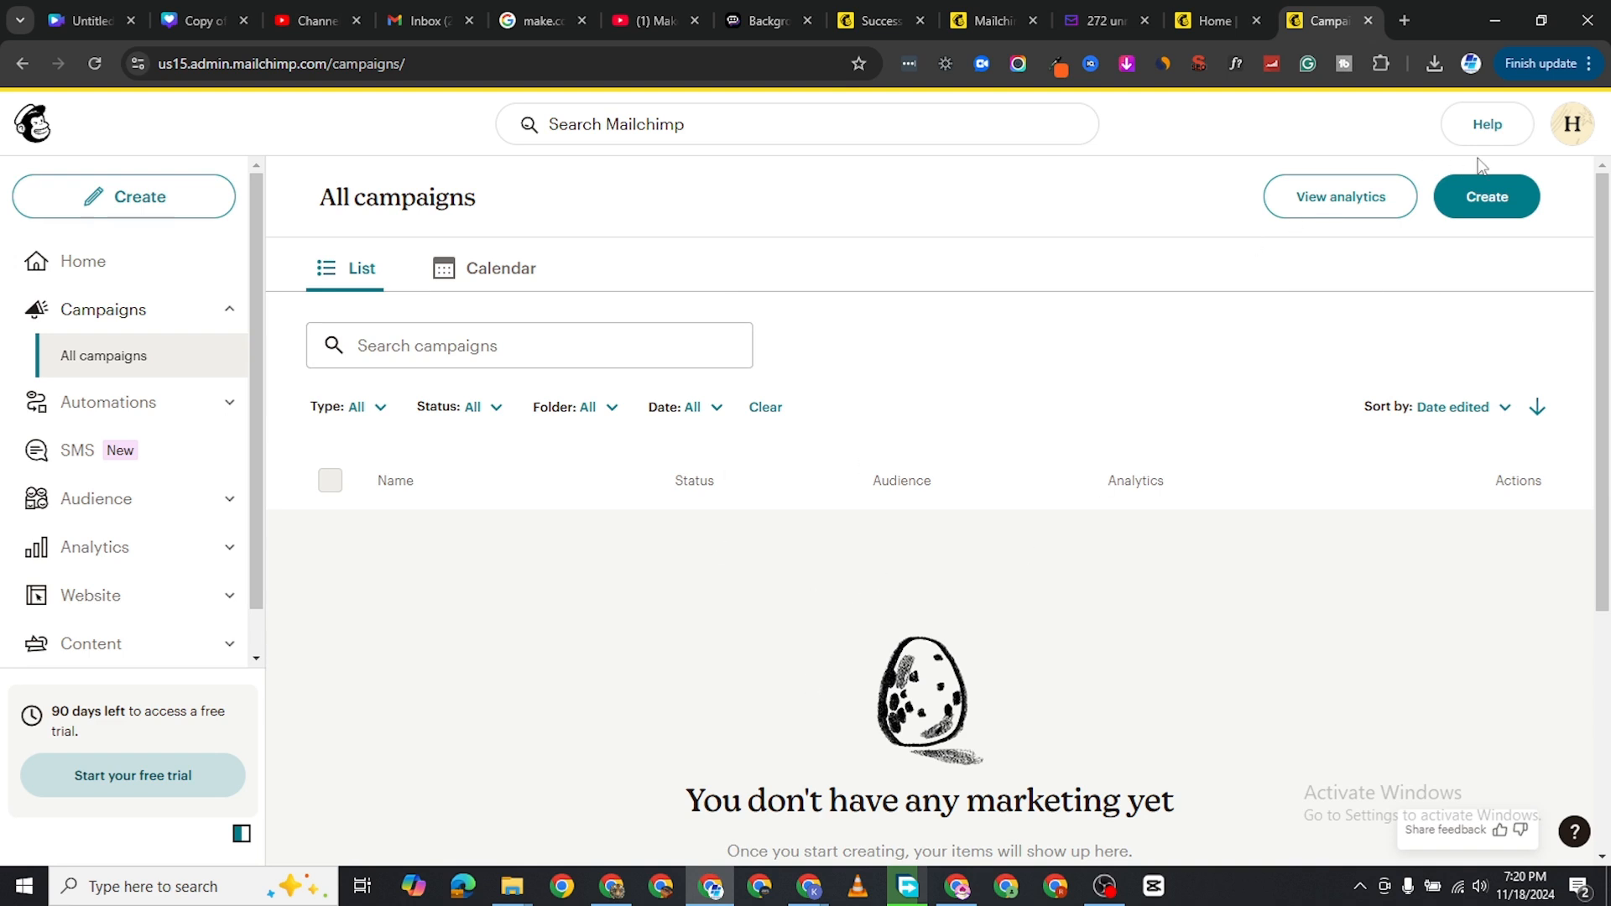
click(1487, 202)
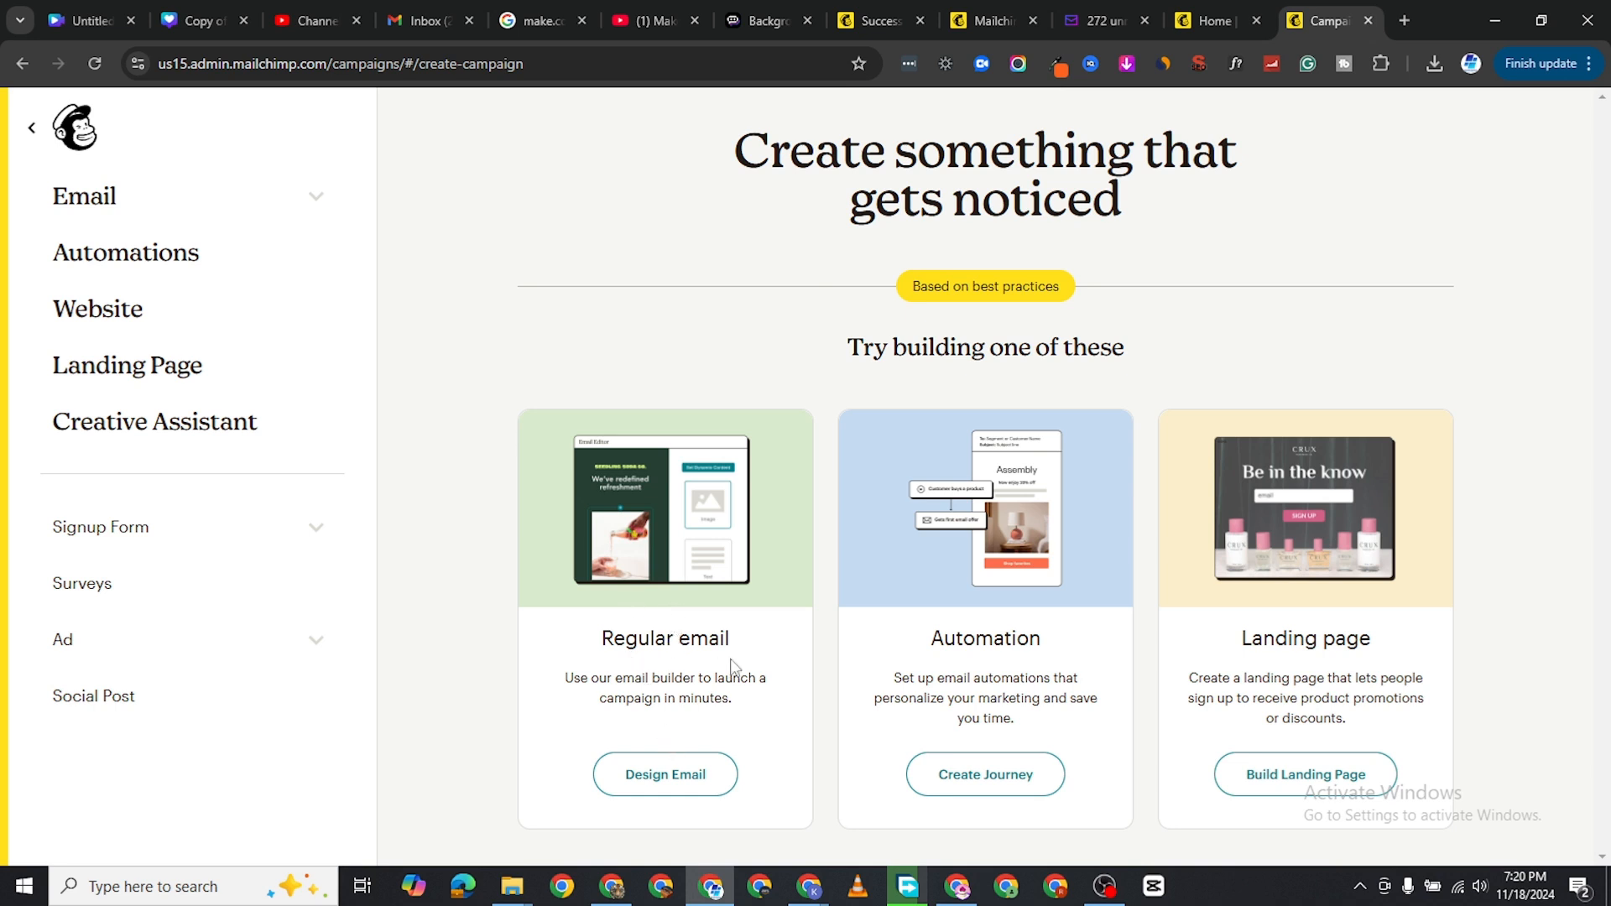
click(681, 783)
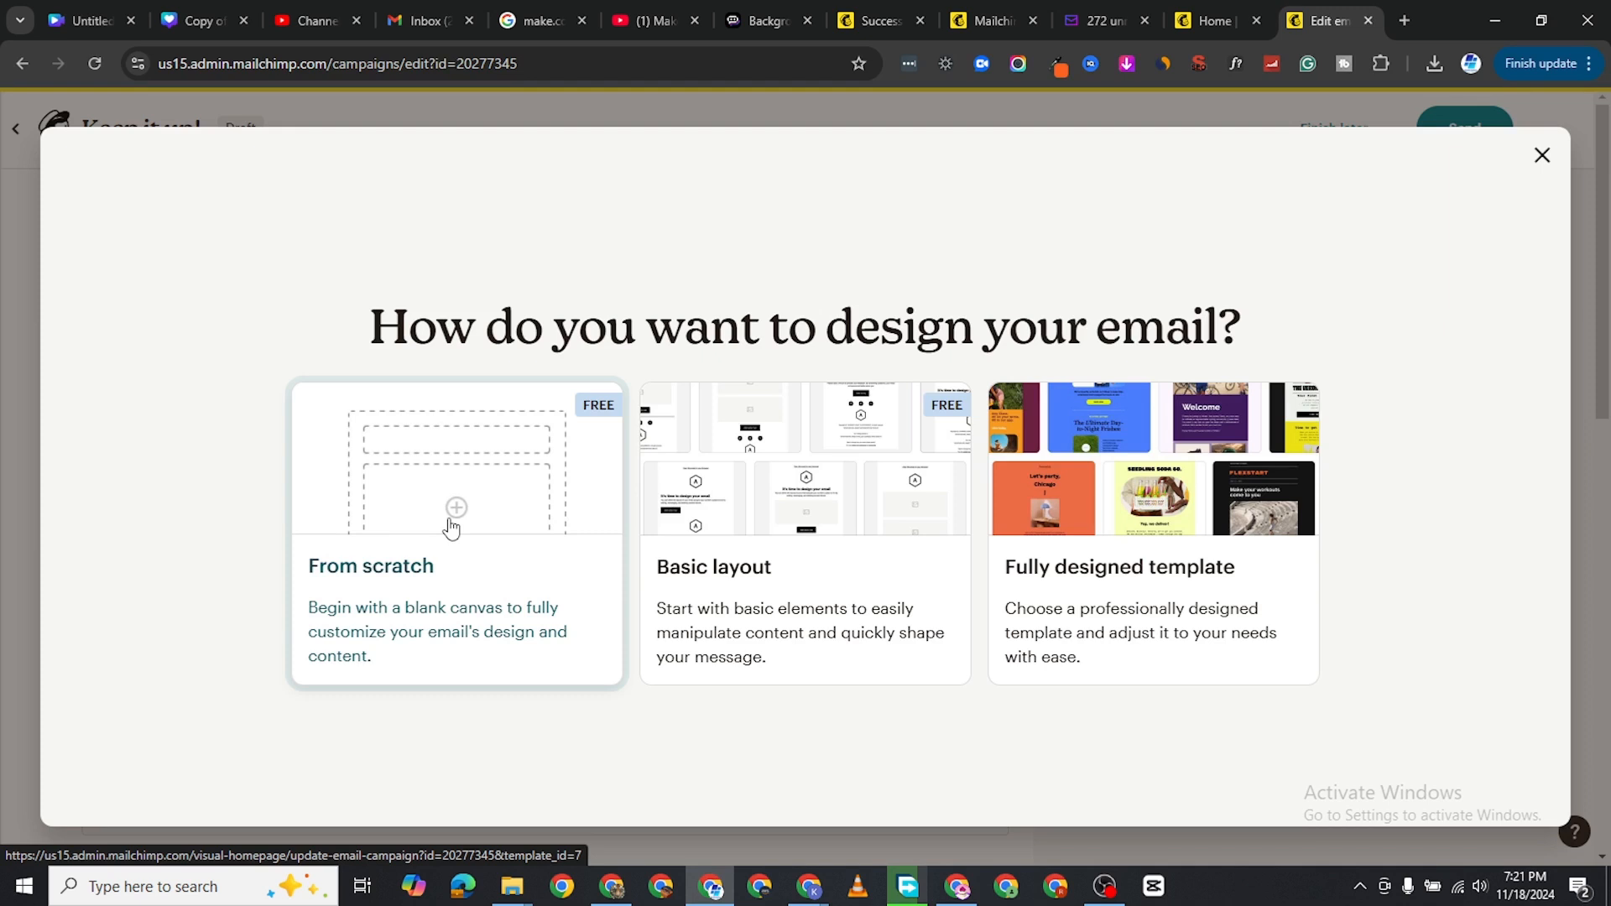
Choose to design the email from a basic layout and browse the available templates
click(825, 485)
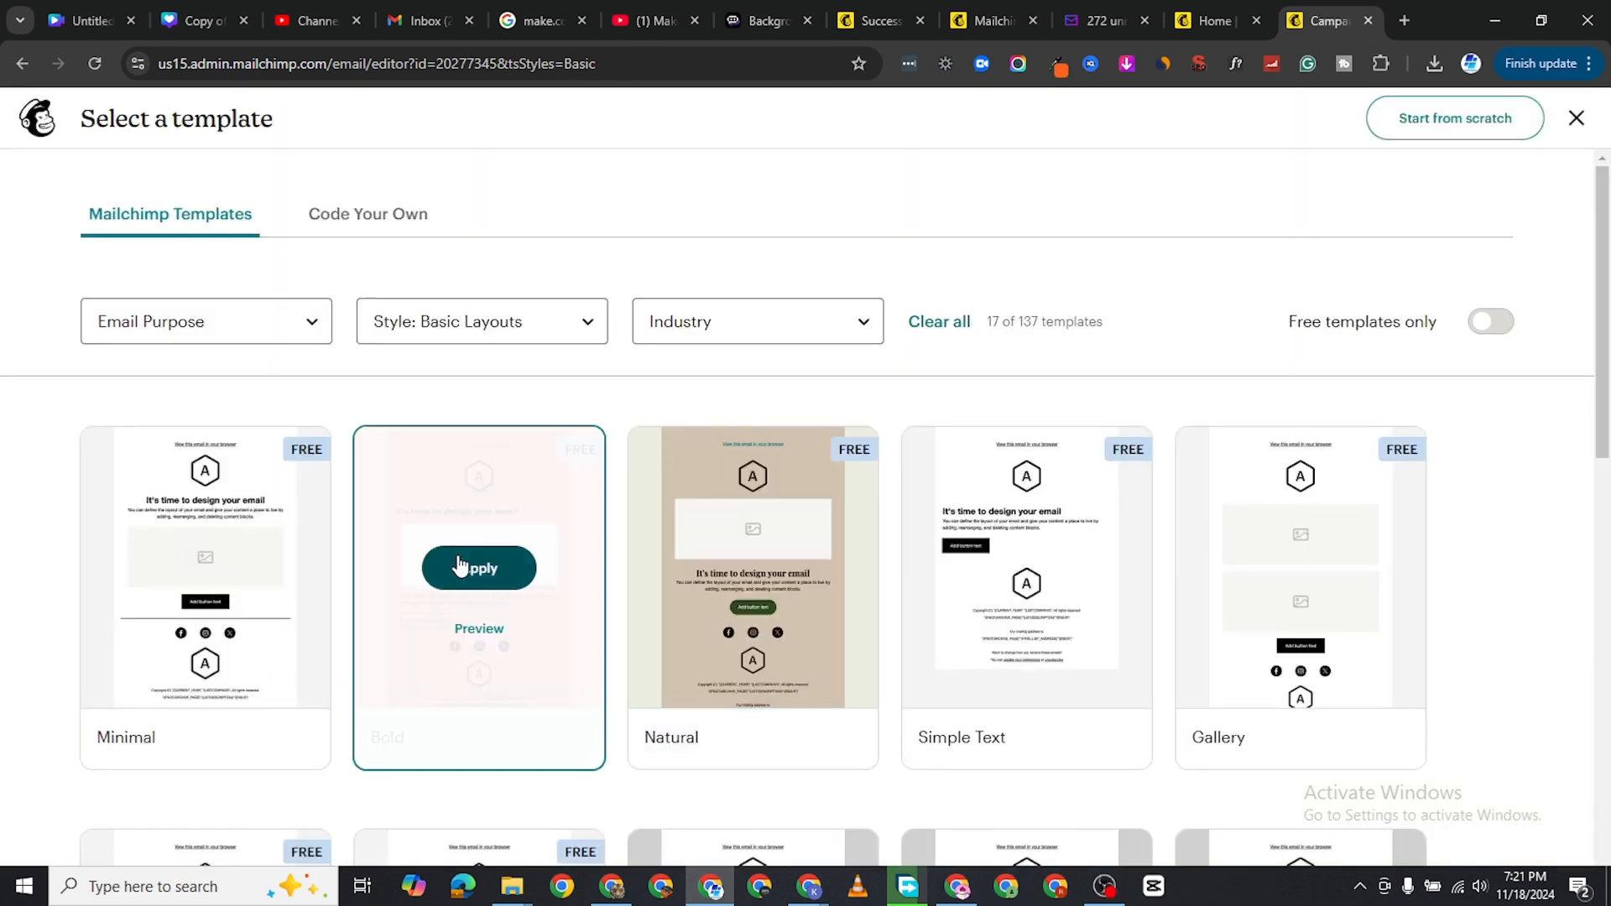
scroll(487, 579, down, 6)
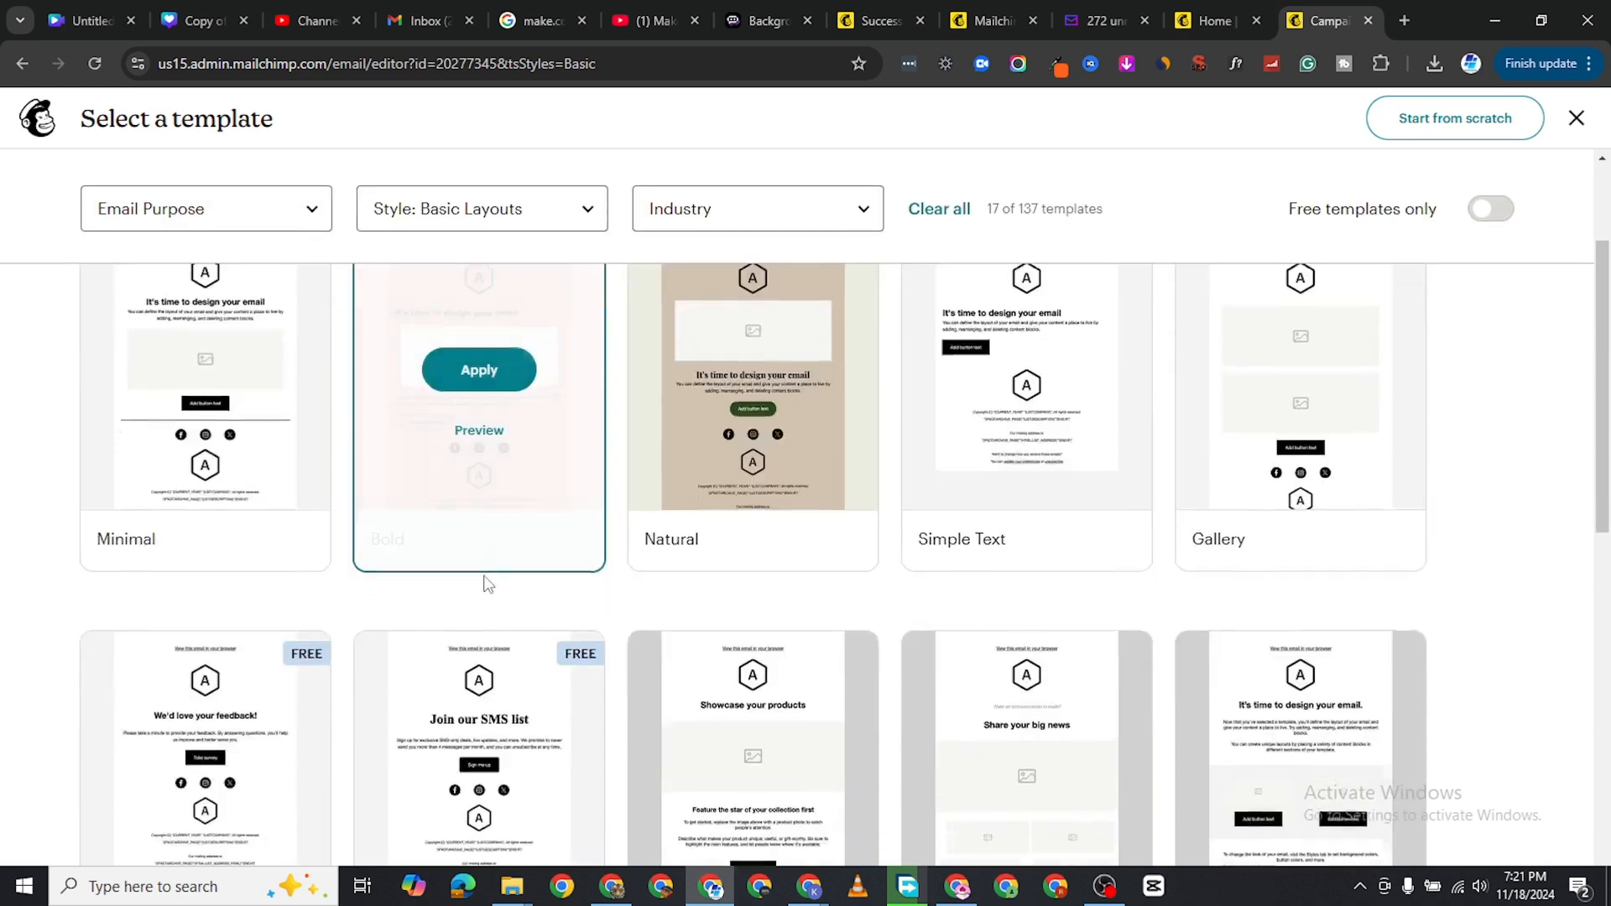
scroll(629, 558, down, 4)
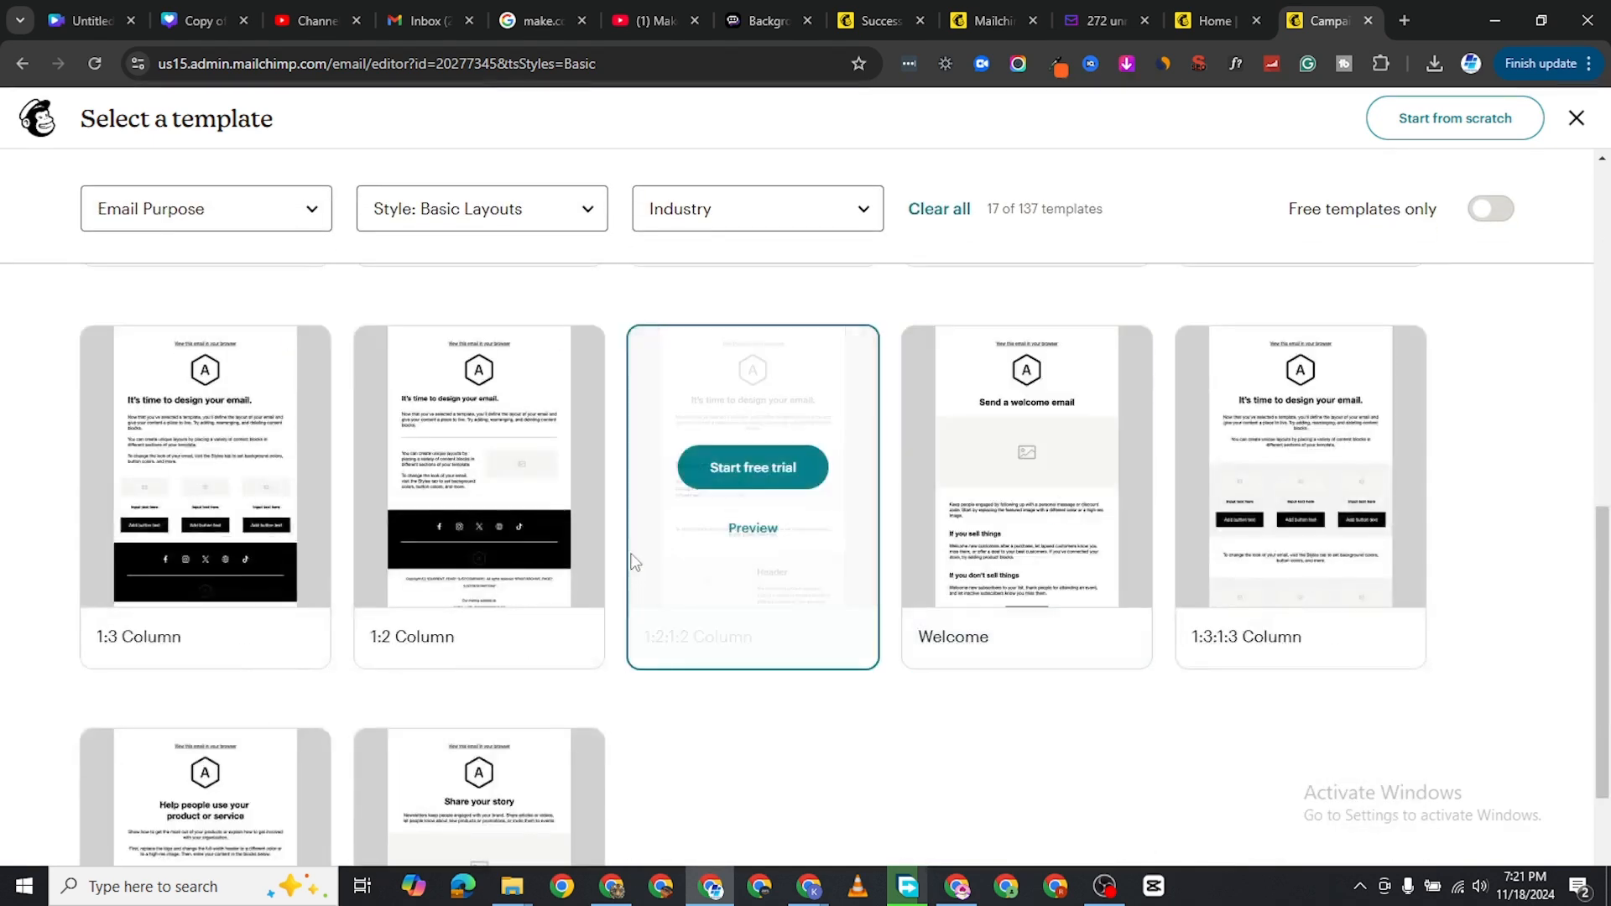
scroll(533, 583, down, 1)
scroll(550, 629, down, 2)
scroll(564, 616, up, 15)
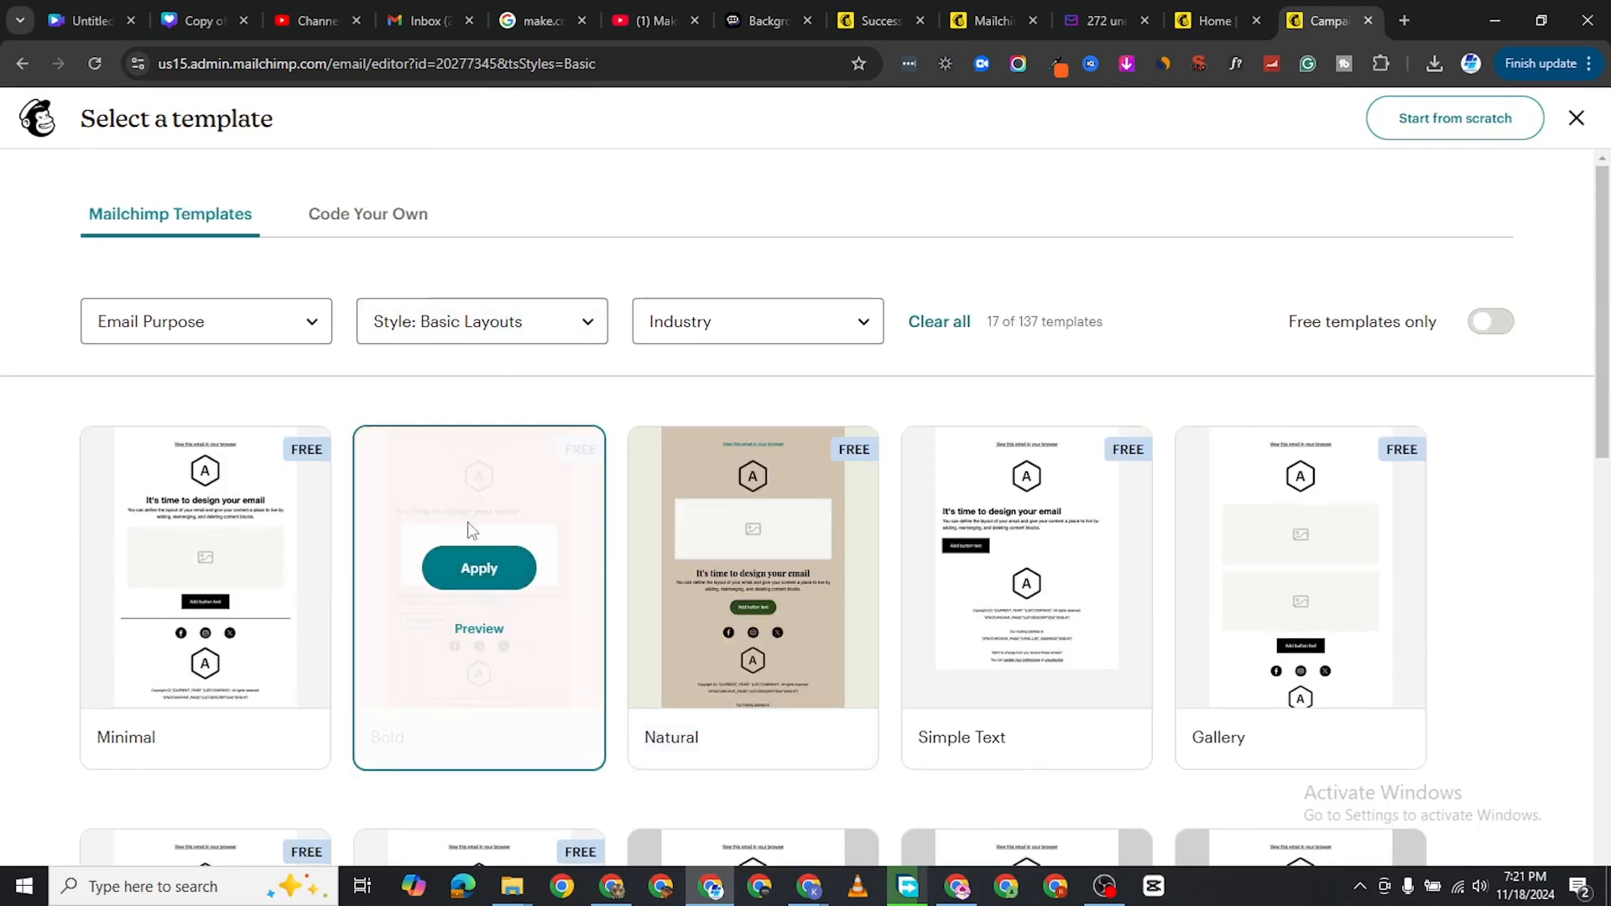
Preview the Bold template, apply it to the email and dismiss the tip about adding content
click(499, 631)
scroll(959, 316, down, 8)
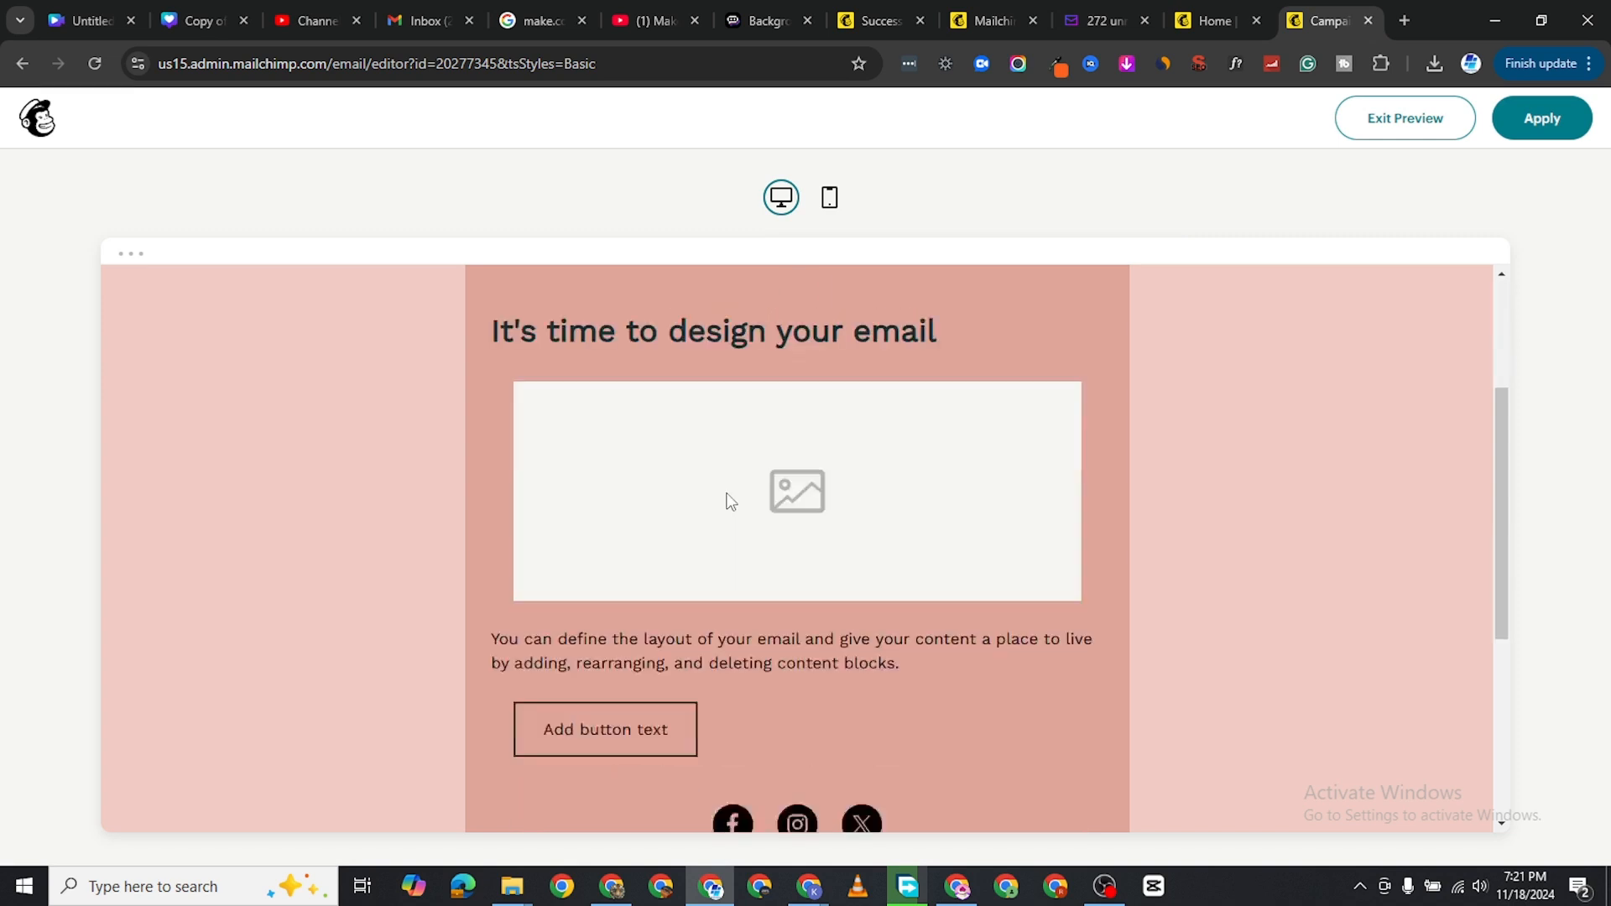
scroll(797, 484, up, 10)
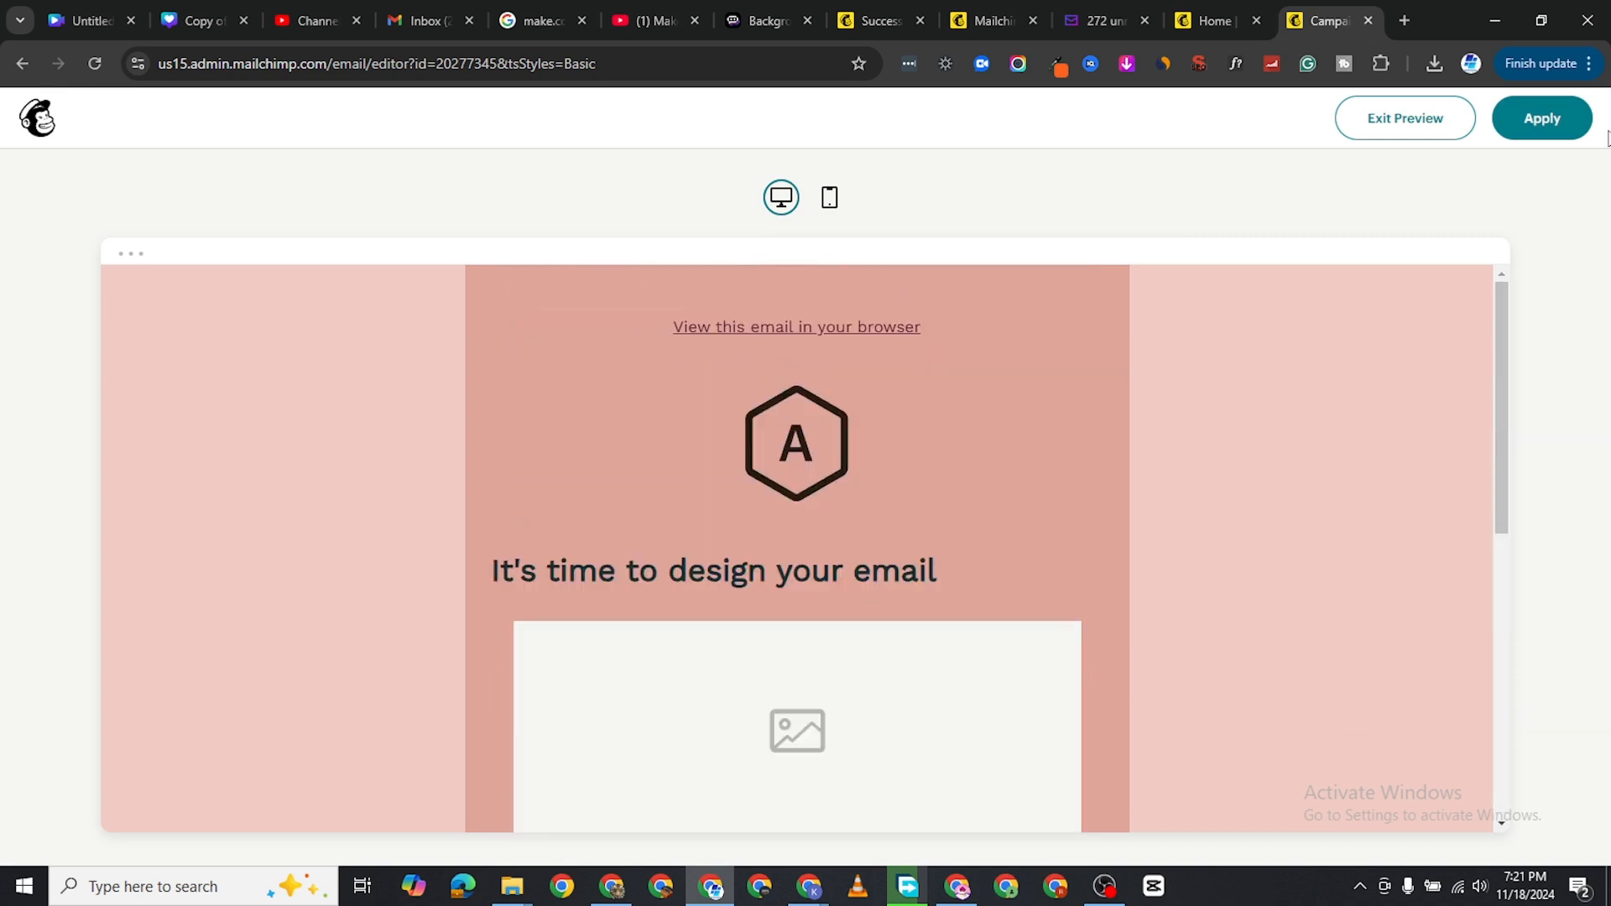
click(1536, 122)
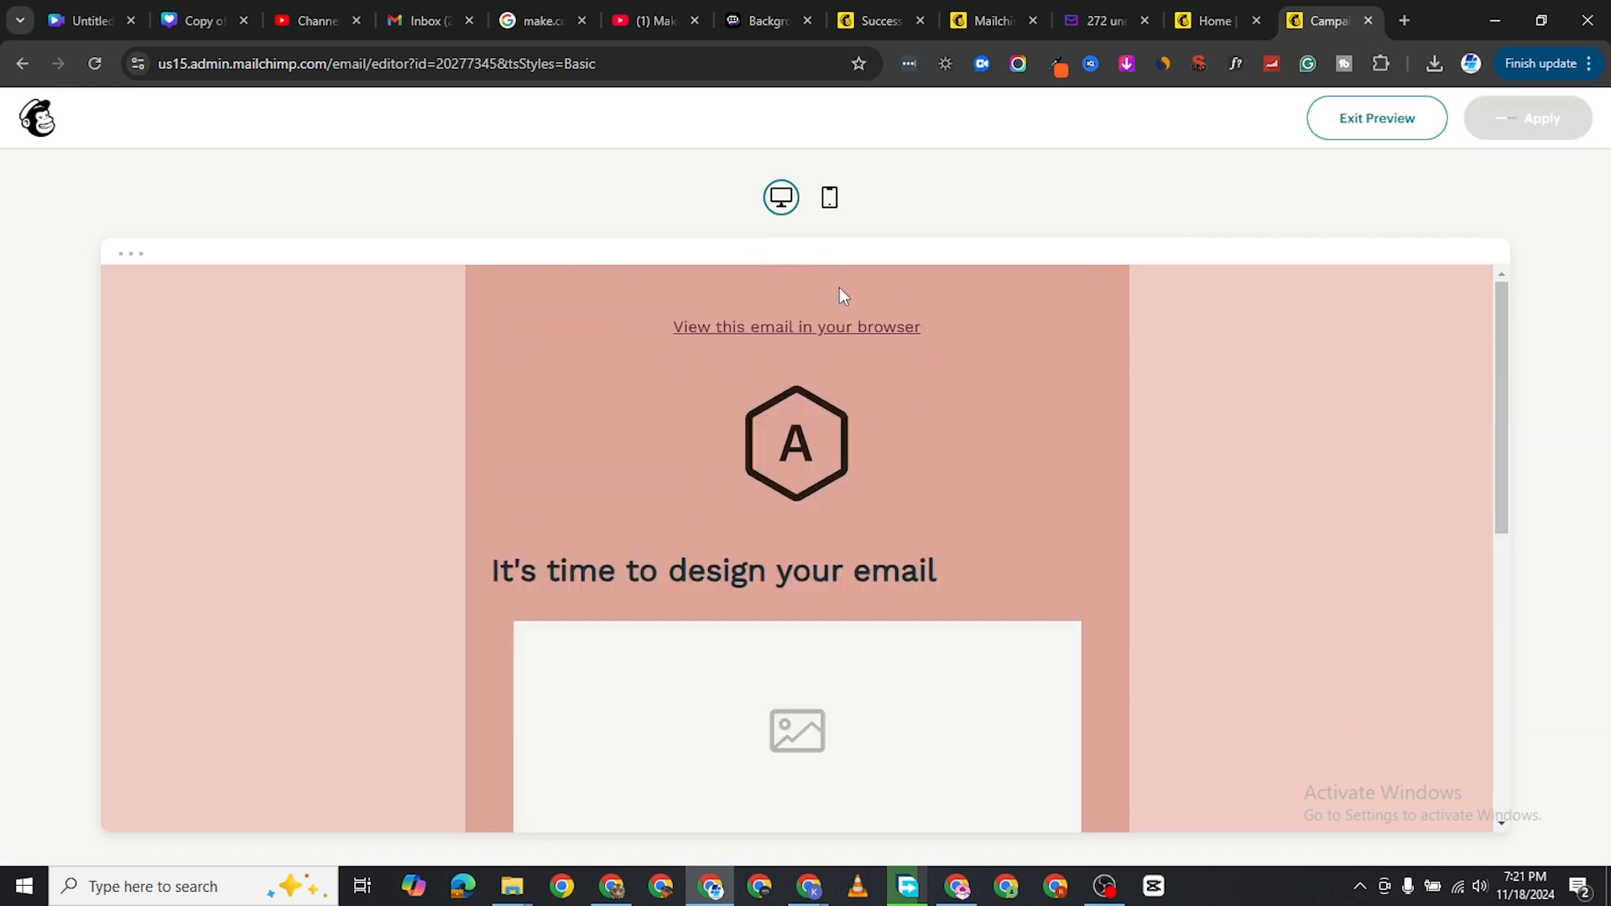
click(829, 201)
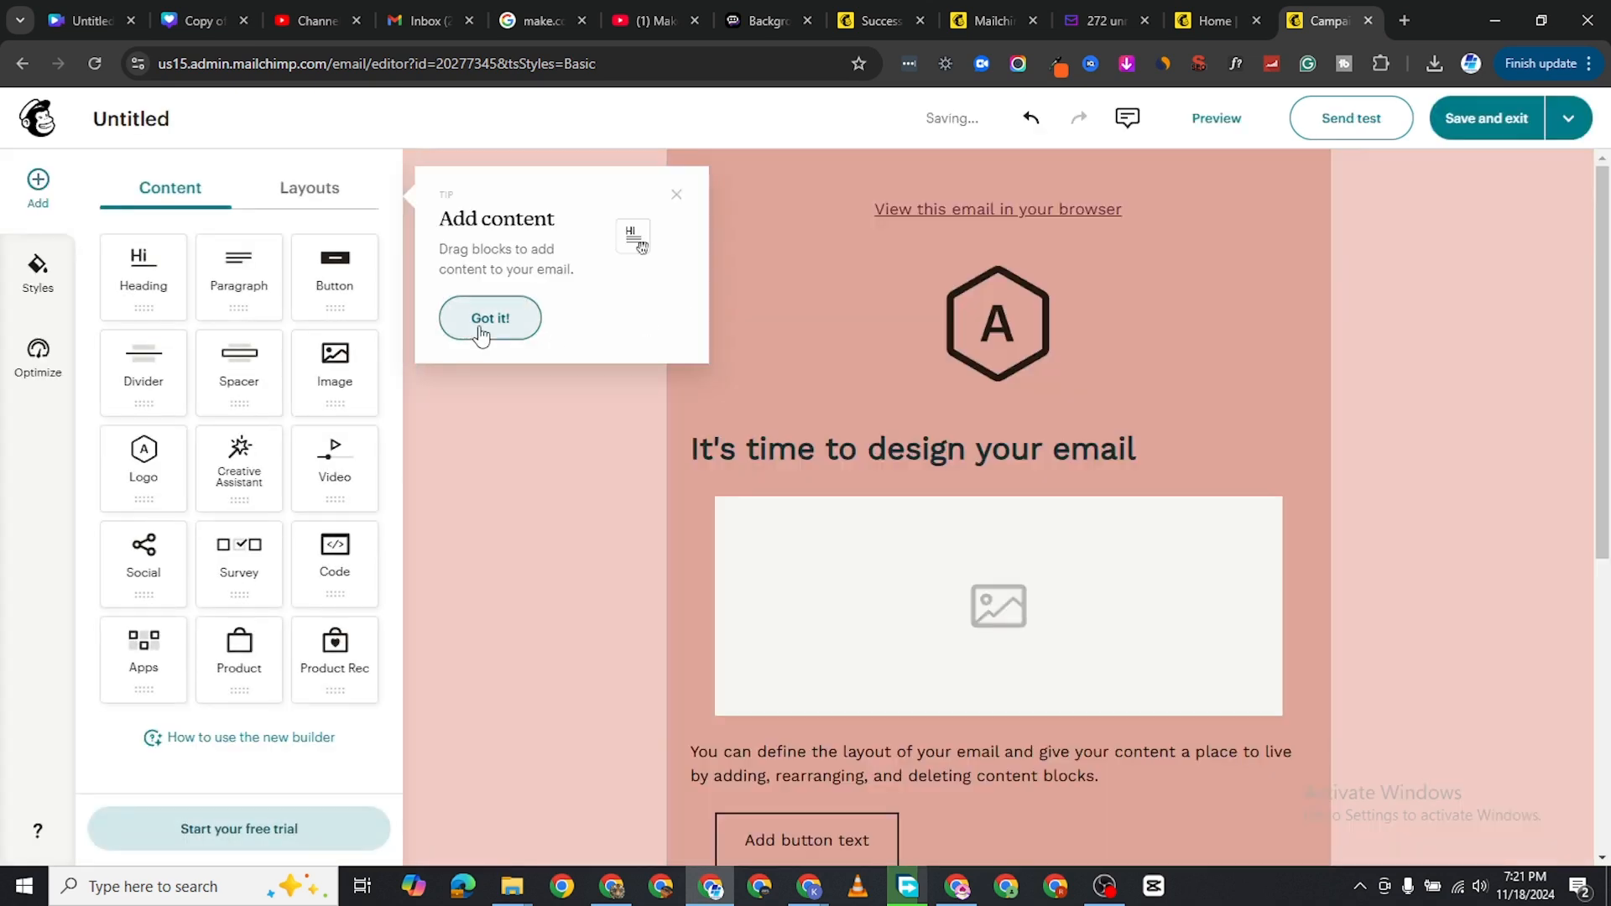
click(487, 329)
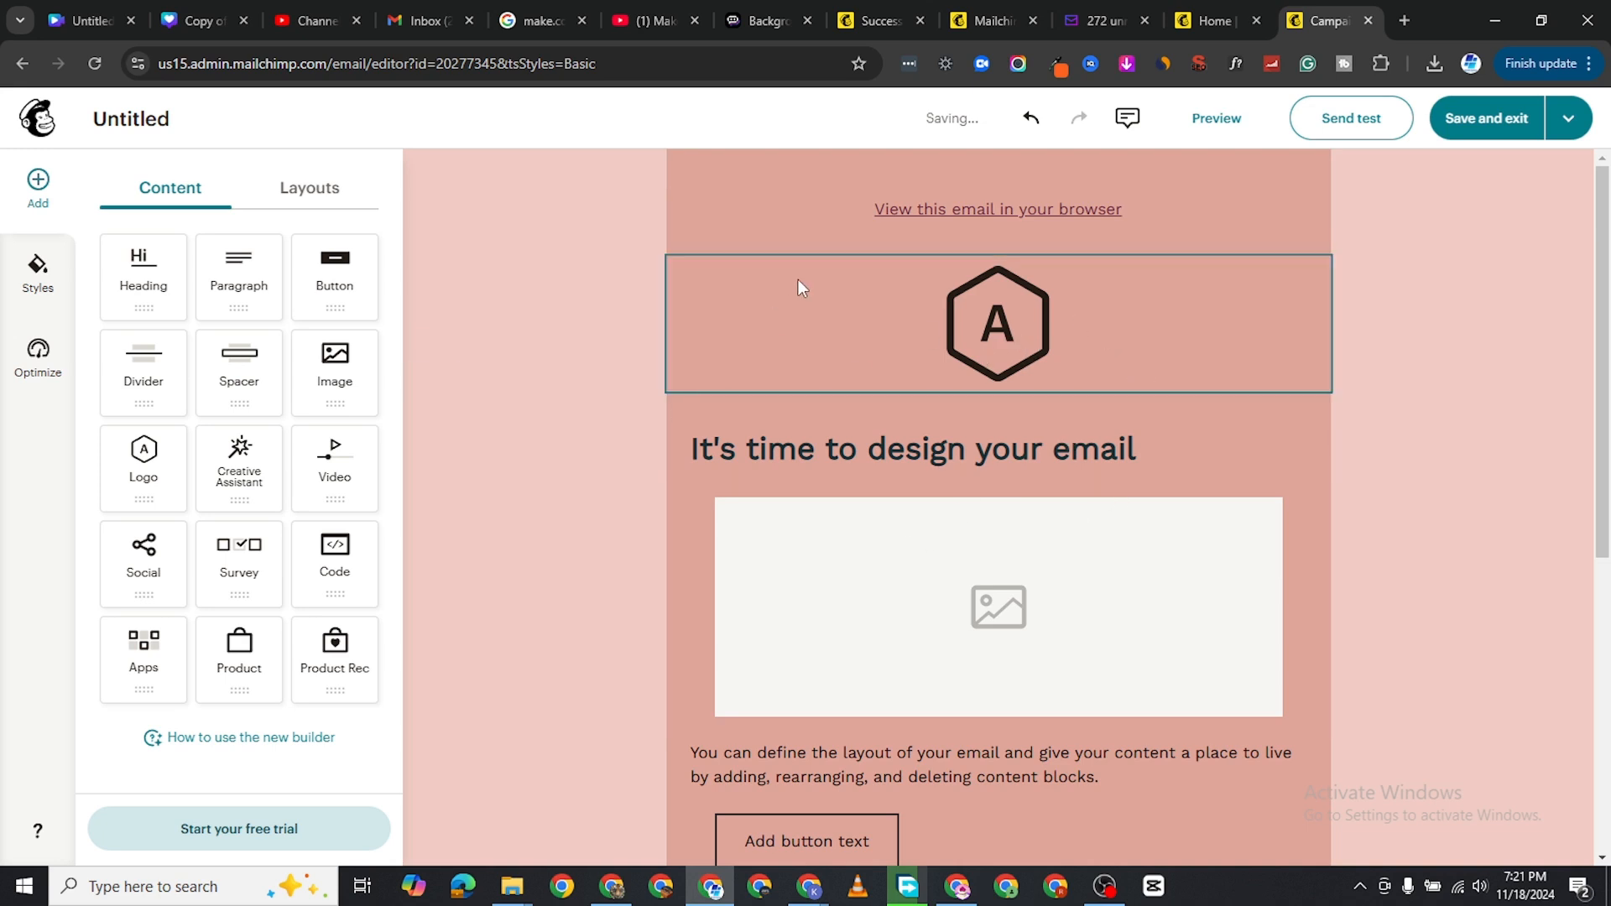
Replace the placeholder logo in the email header with the Untitled design image from the Downloads folder
scroll(979, 746, down, 5)
scroll(979, 746, up, 5)
scroll(979, 747, up, 1)
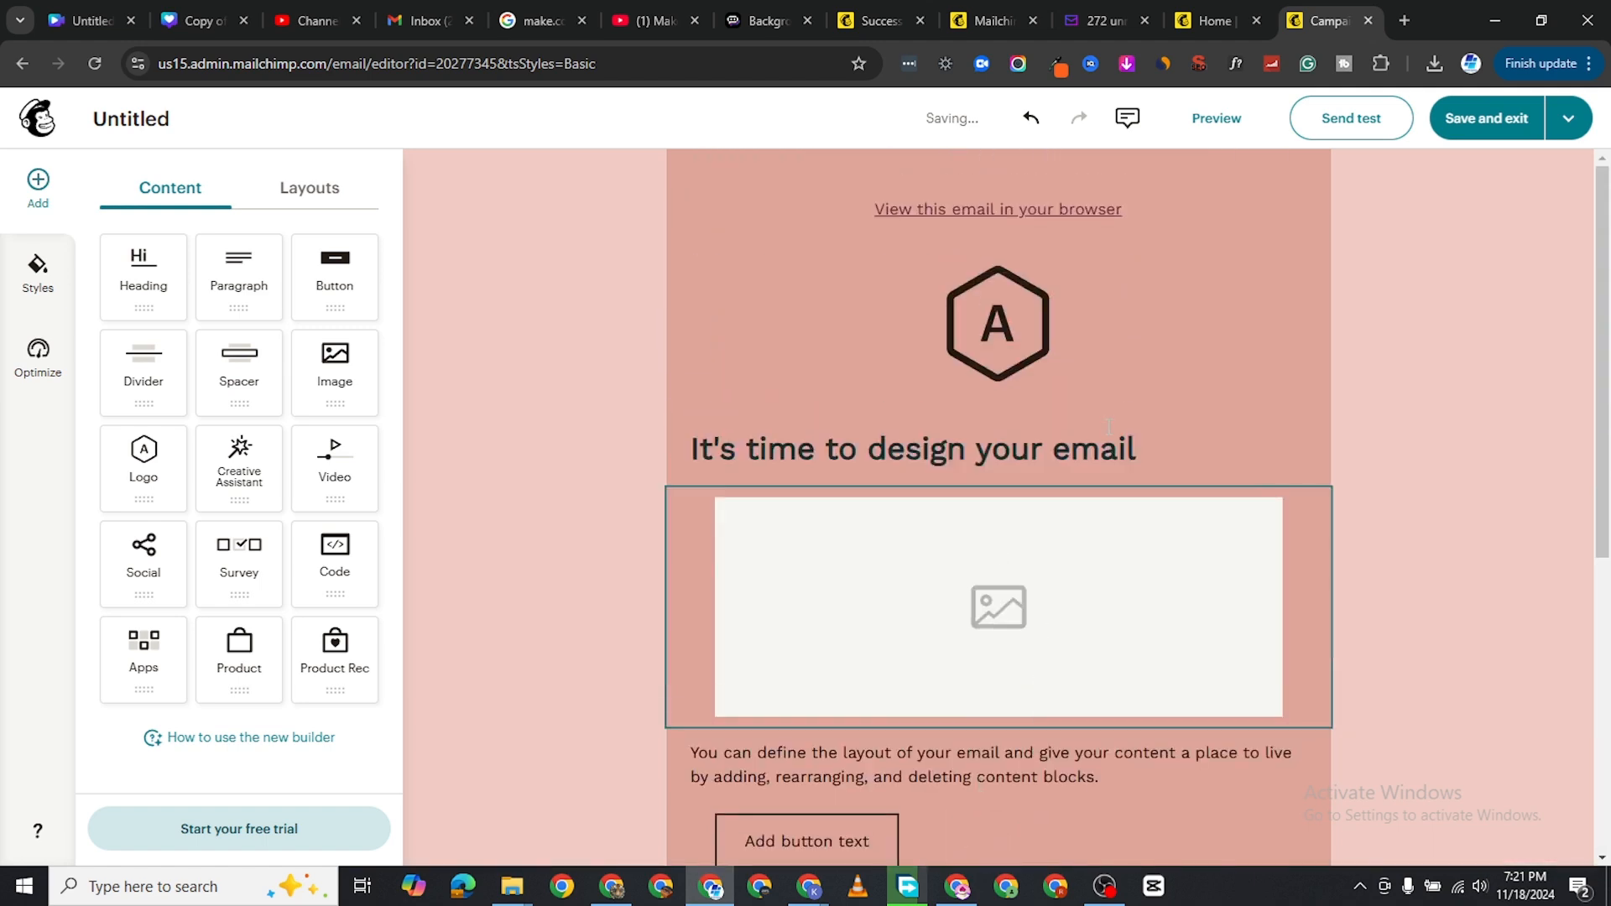
click(1031, 316)
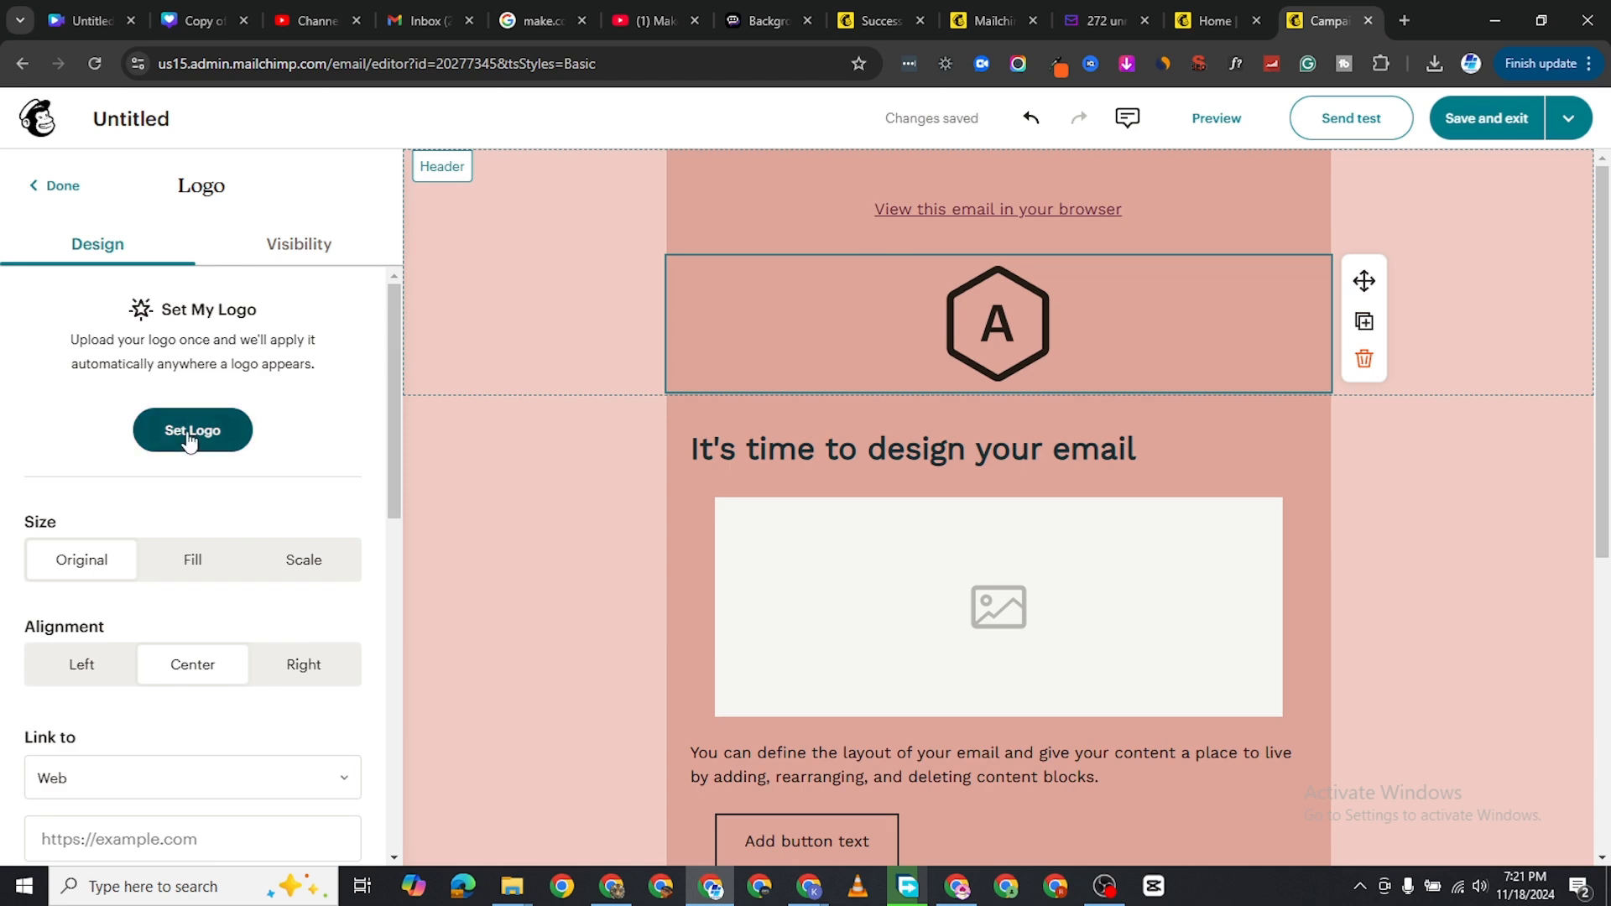
click(191, 431)
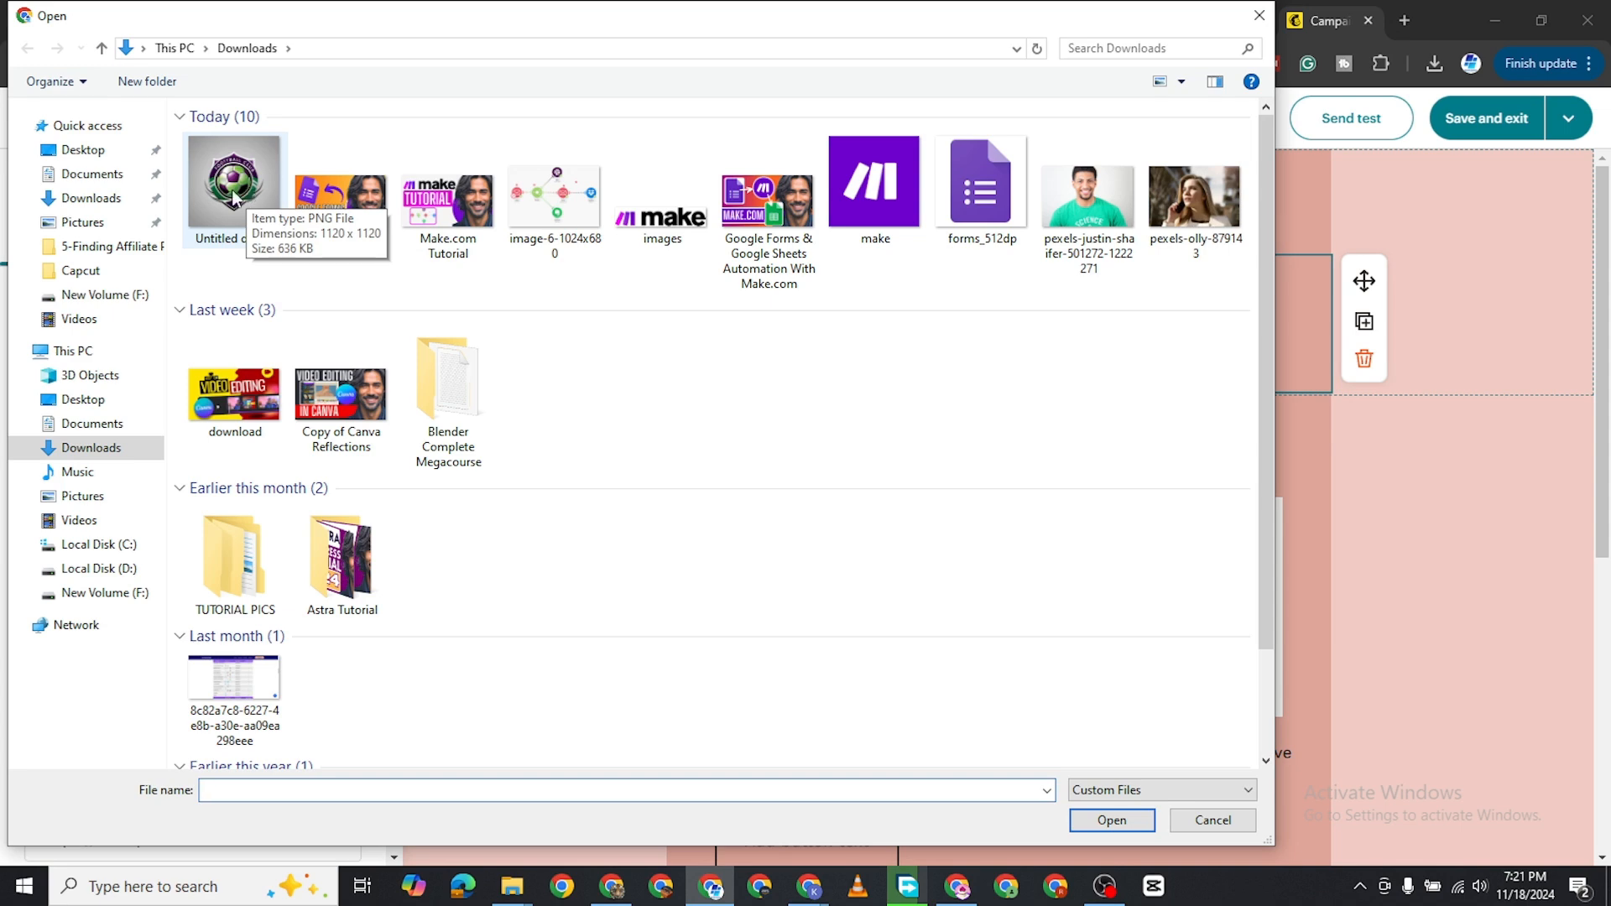
double_click(243, 189)
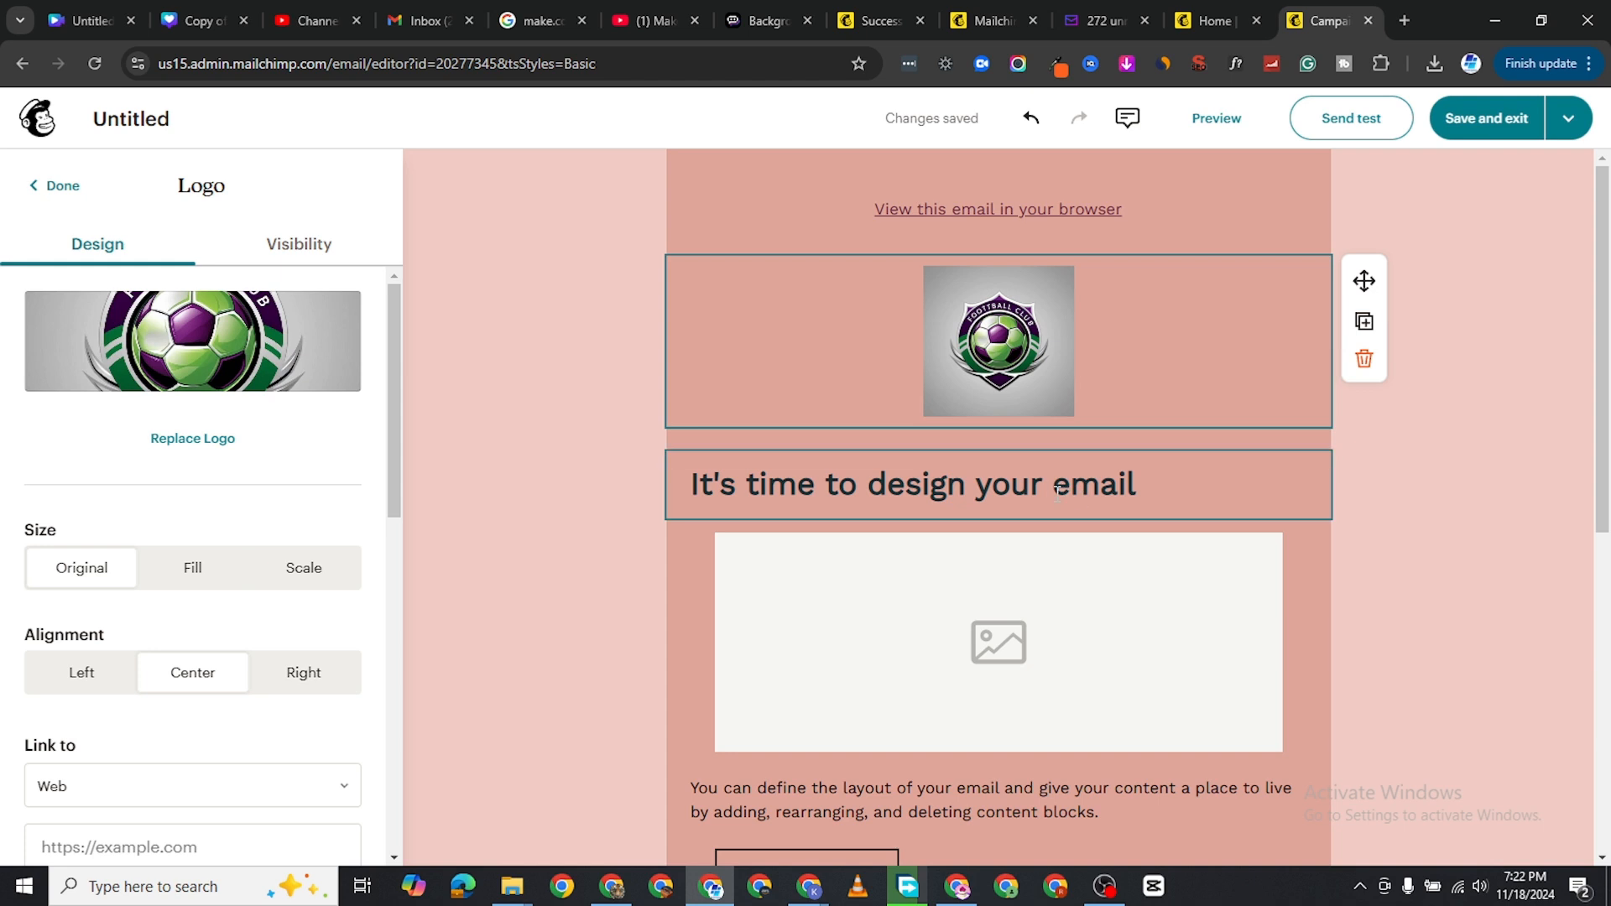
Replace the heading text below the logo with "Get the latest soccer news"
triple_click(885, 491)
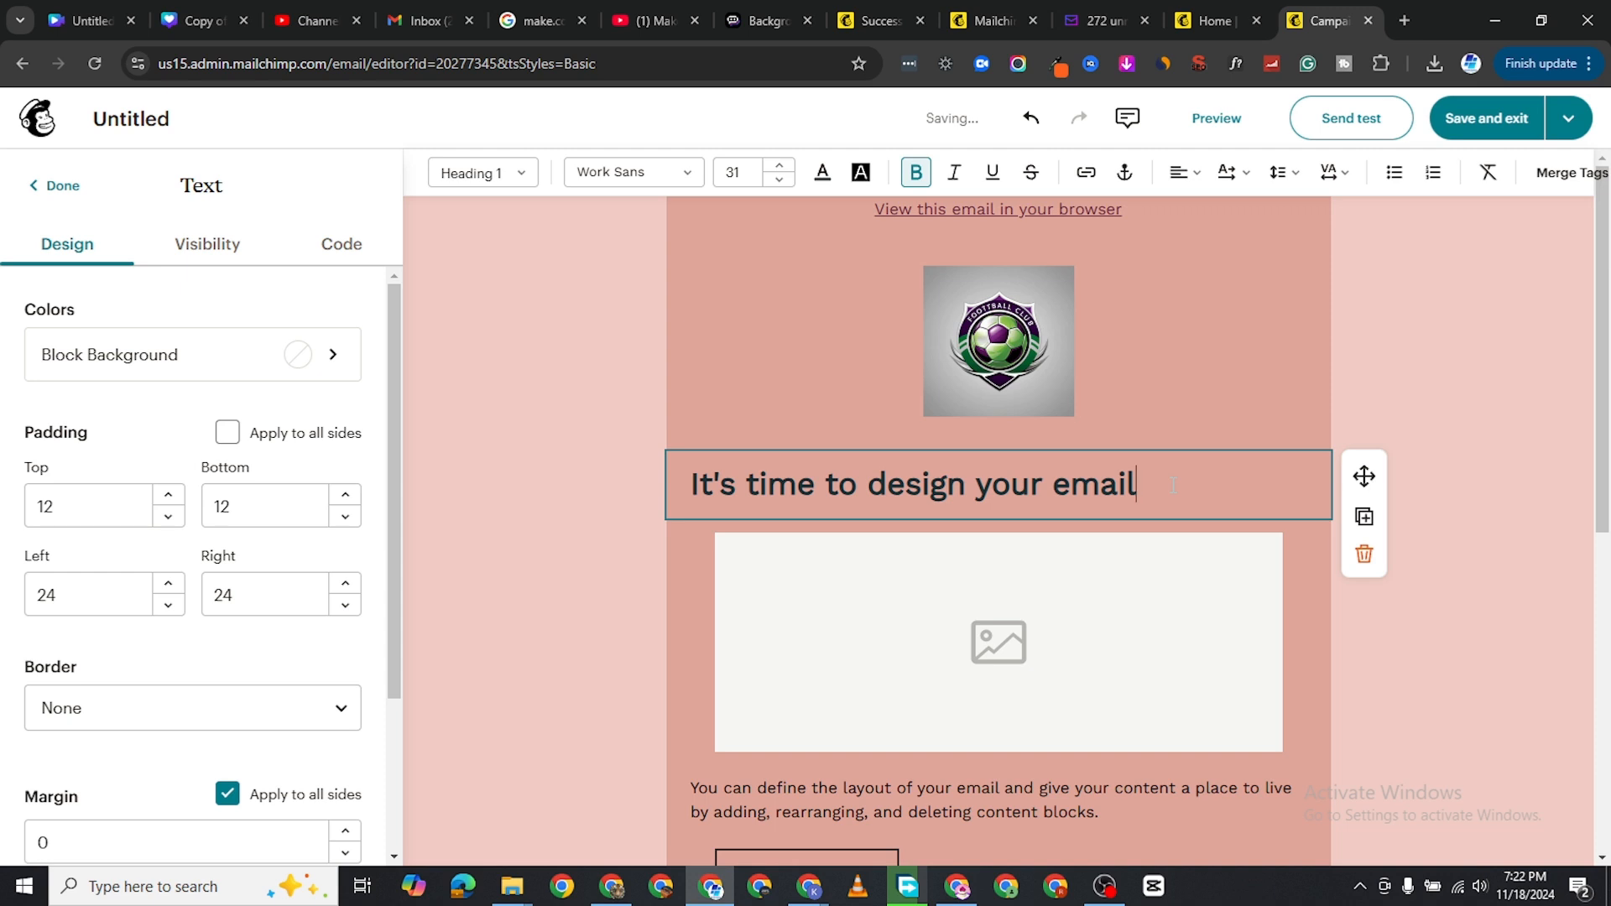
key(BackSpace)
key(BackSpace)
key(BackSpace)
key(BackSpace)
key(BackSpace)
key(BackSpace)
key(BackSpace)
key(BackSpace)
key(BackSpace)
key(BackSpace)
key(BackSpace)
key(BackSpace)
key(BackSpace)
key(BackSpace)
key(BackSpace)
key(BackSpace)
key(BackSpace)
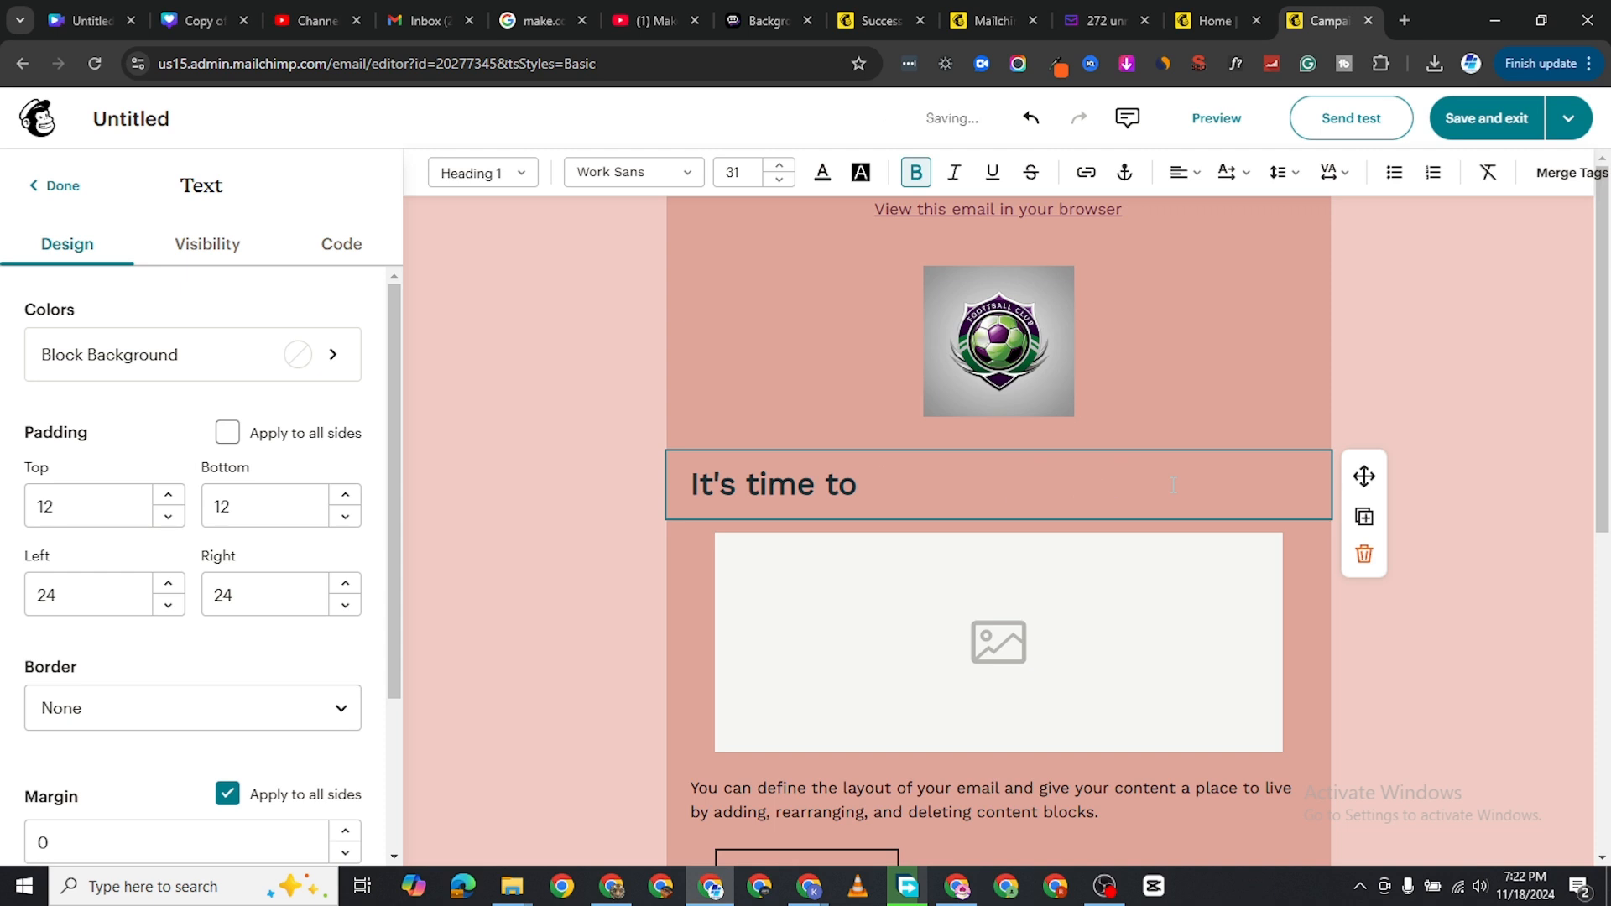
key(BackSpace)
key(BackSpace)
key(BackSpace)
key(BackSpace)
key(BackSpace)
key(BackSpace)
key(BackSpace)
key(BackSpace)
key(BackSpace)
key(BackSpace)
key(BackSpace)
key(BackSpace)
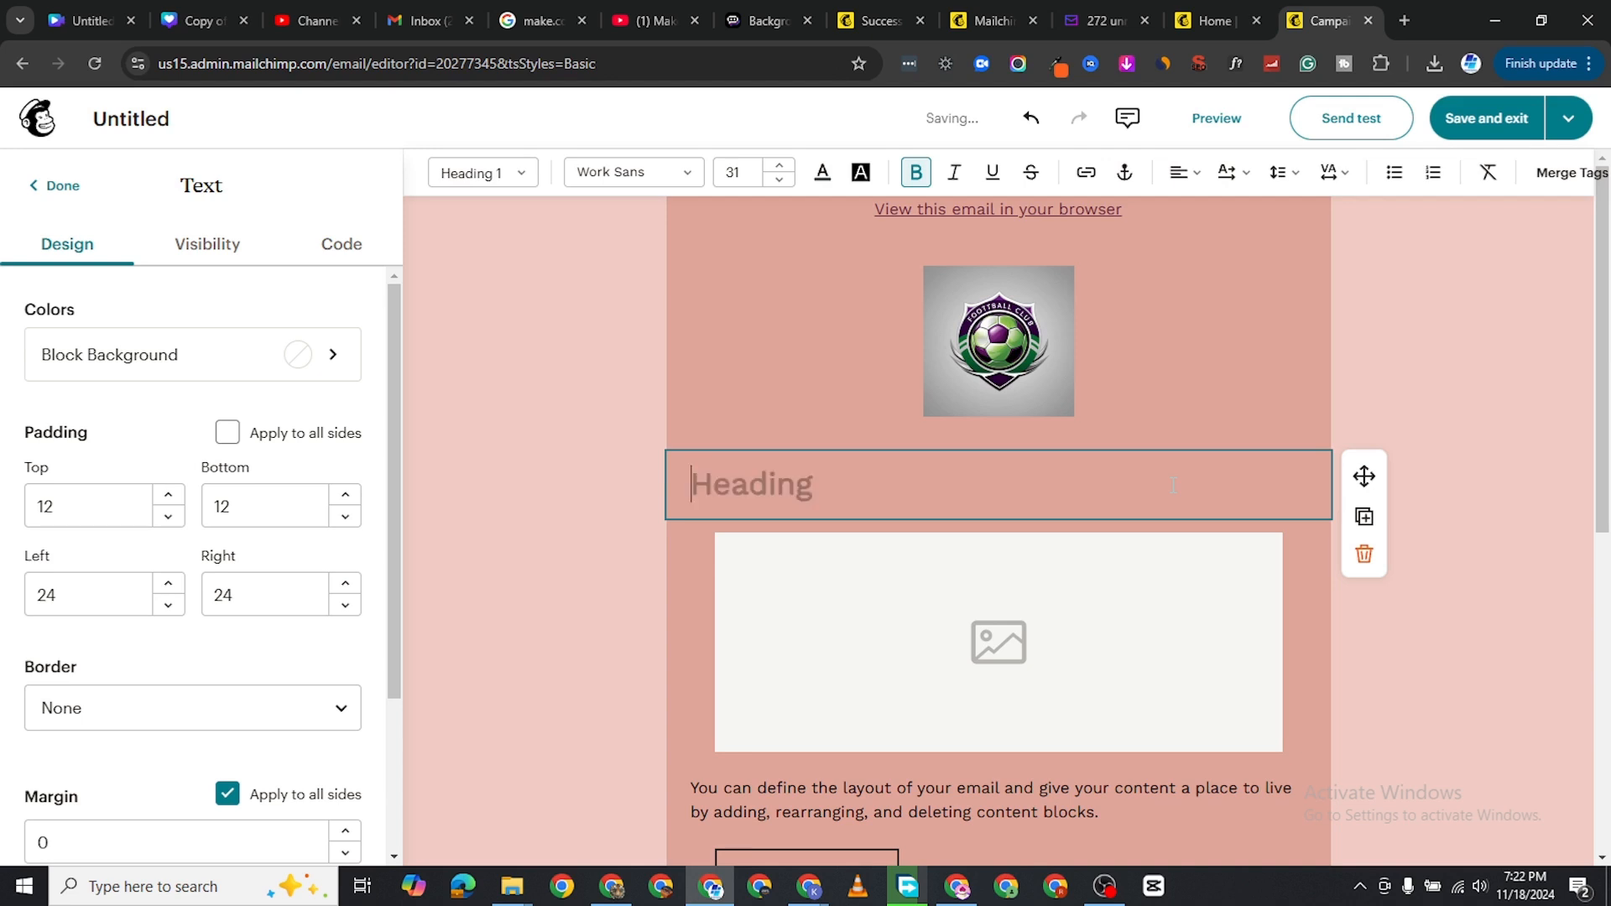
text(Get )
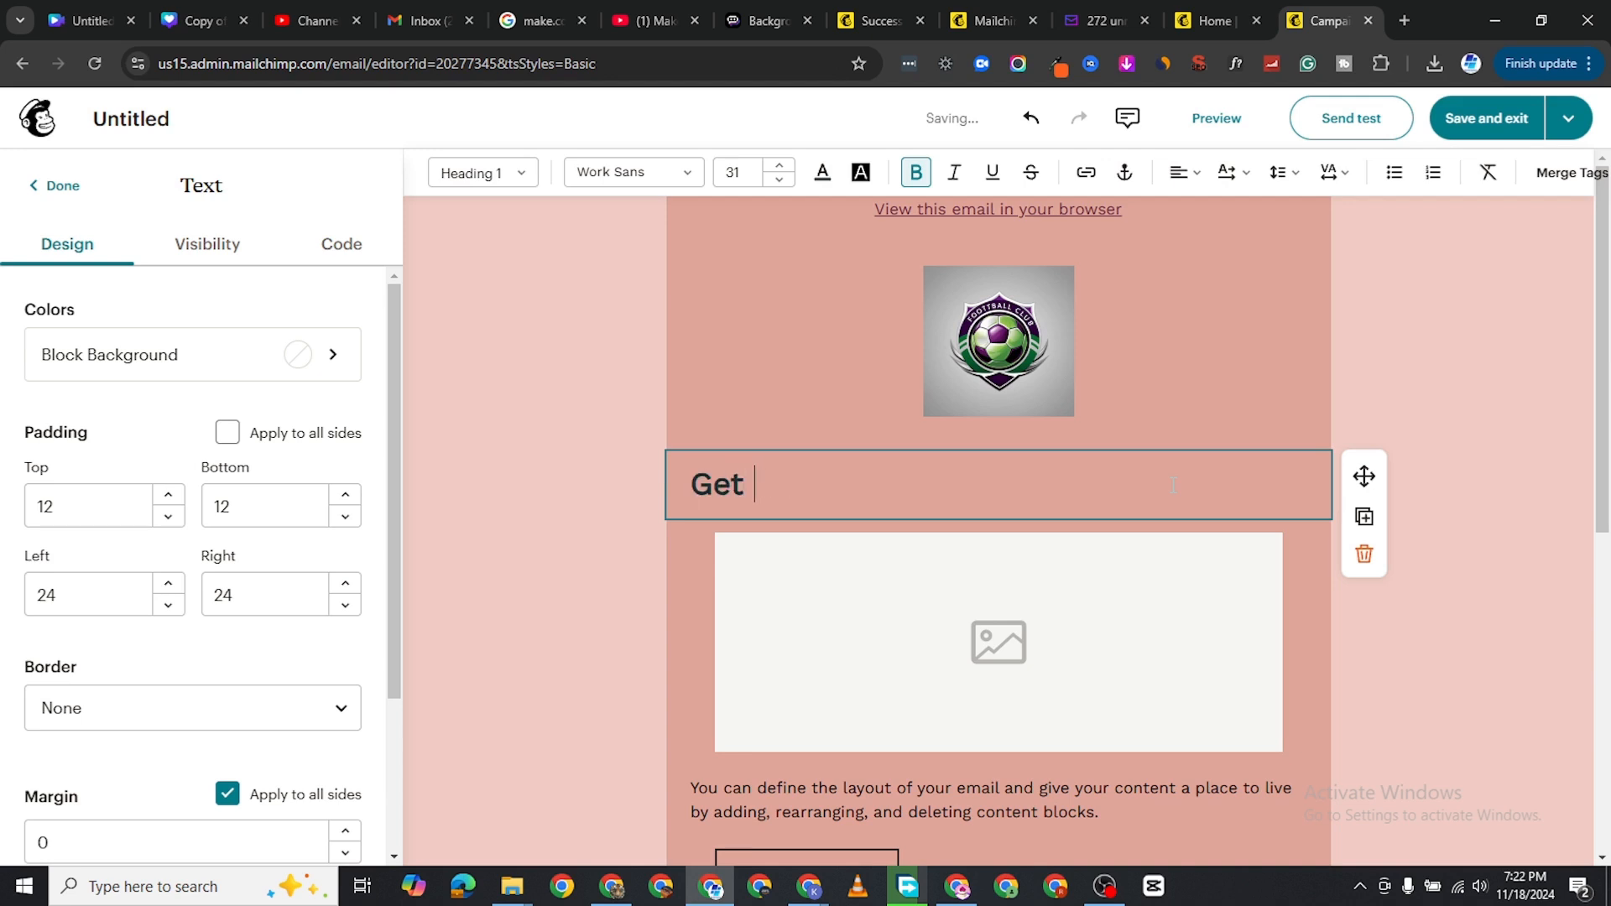
text(the latest socce)
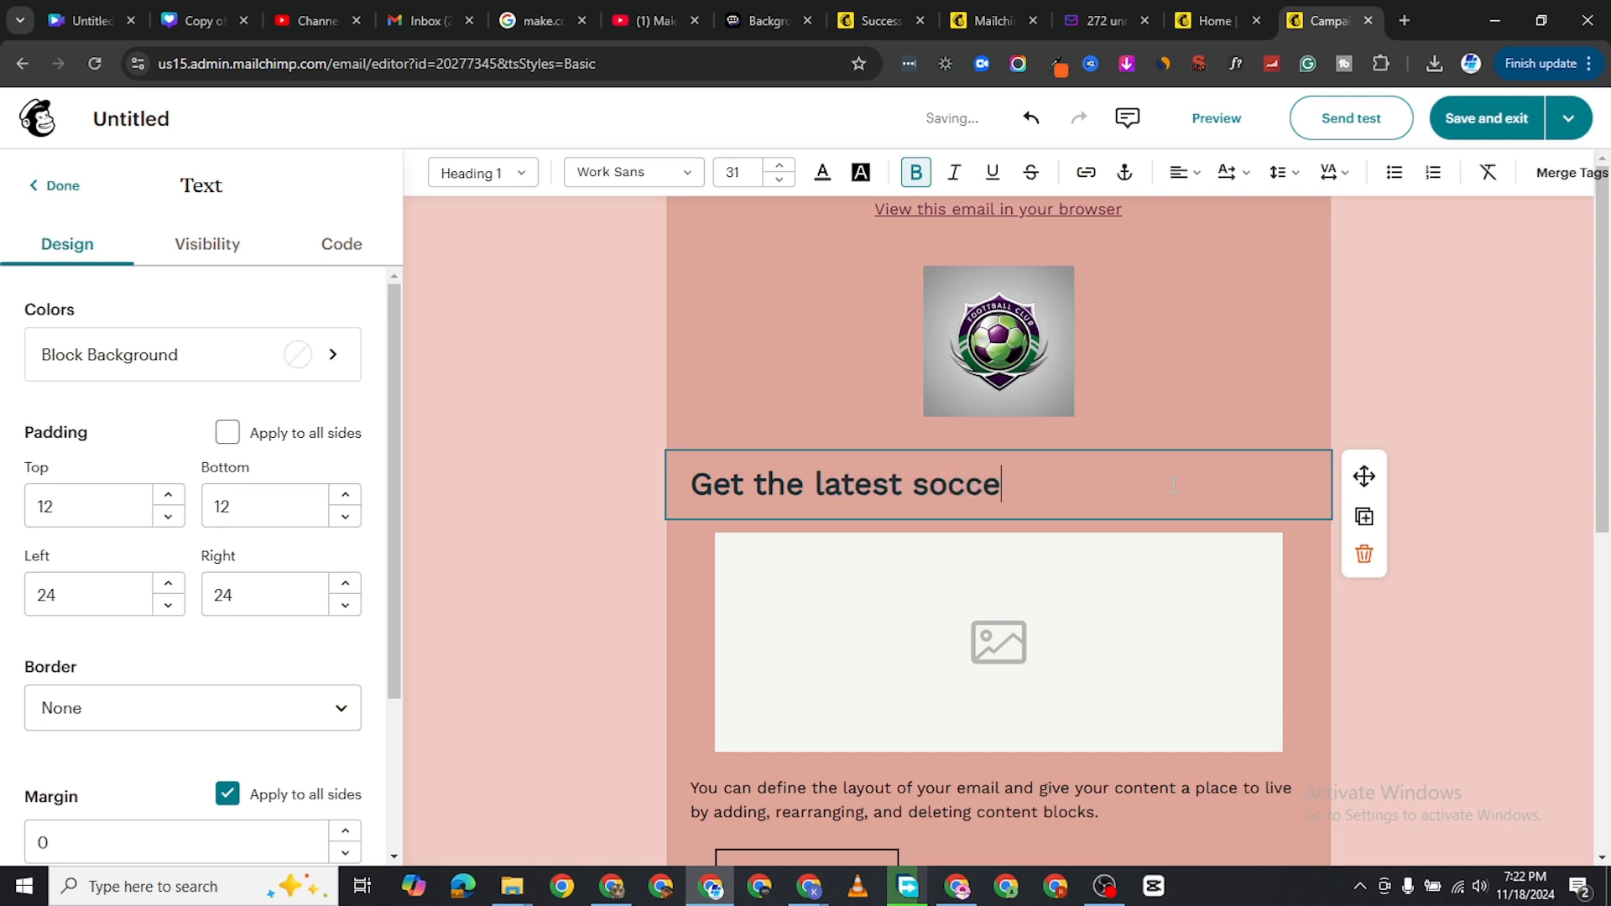
text(r news)
Set the heading block's left padding to 60
scroll(162, 529, down, 3)
scroll(738, 467, down, 1)
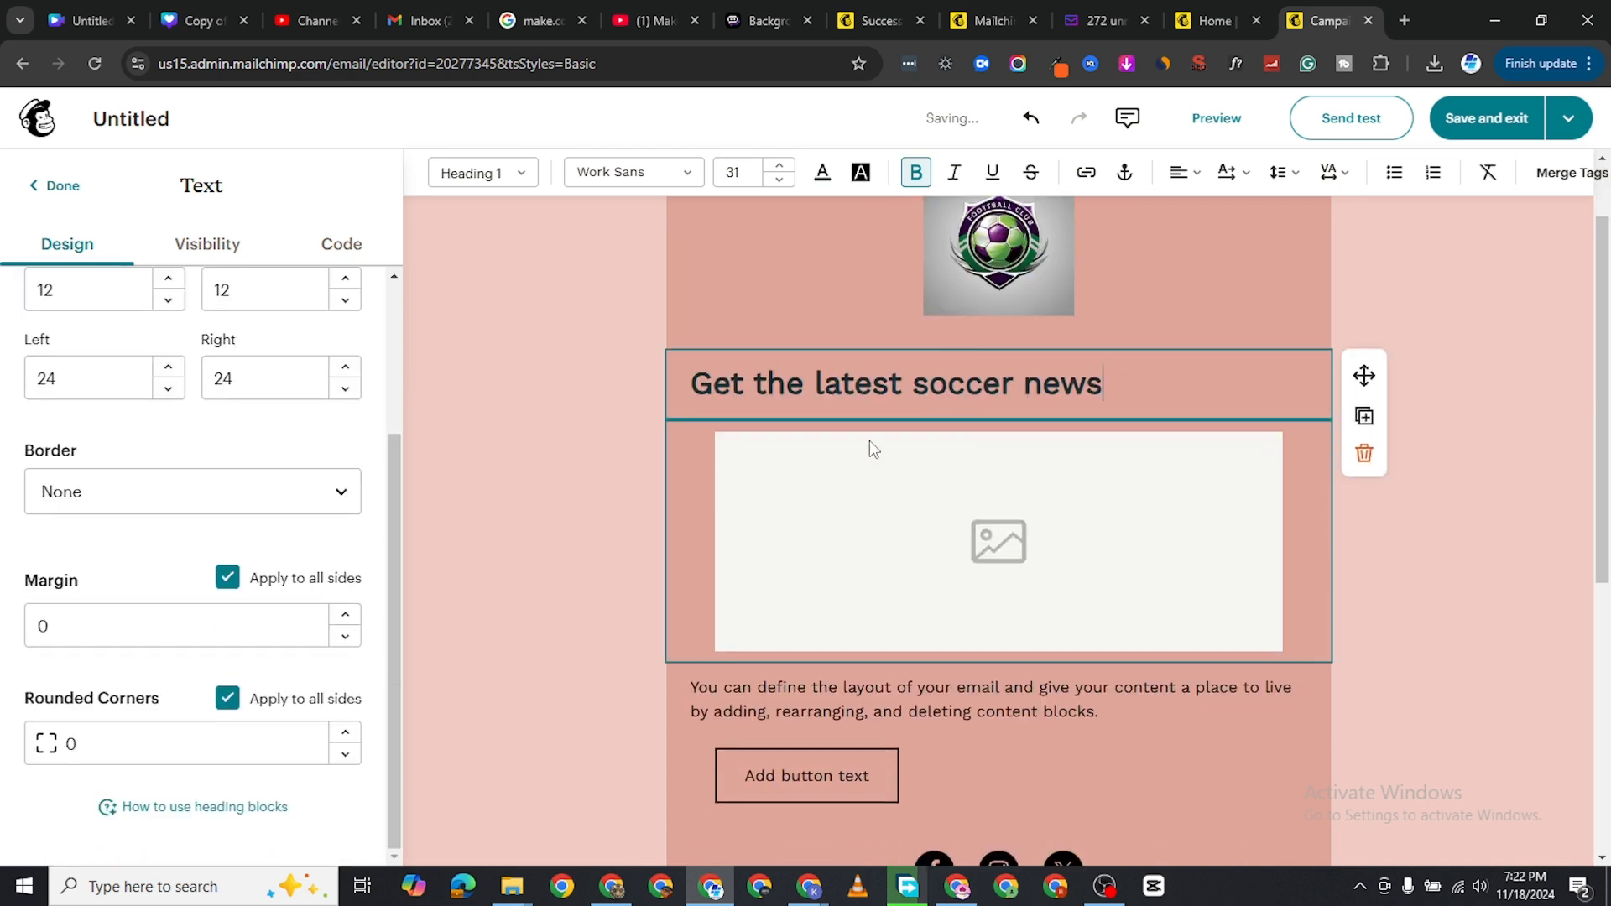
scroll(252, 485, up, 3)
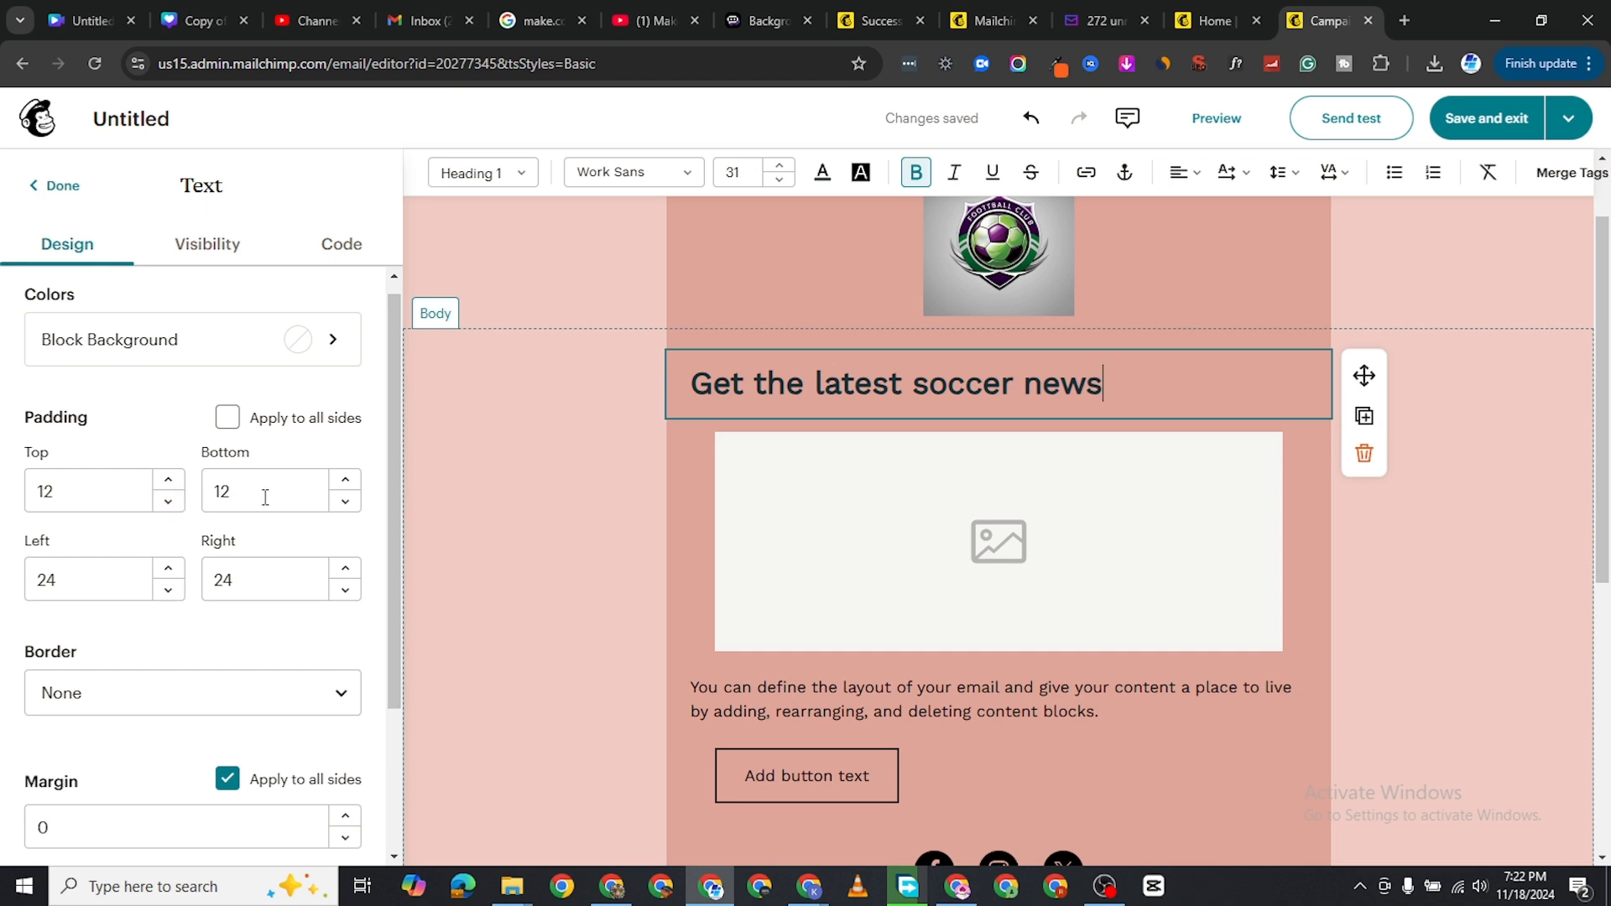
click(169, 570)
click(53, 577)
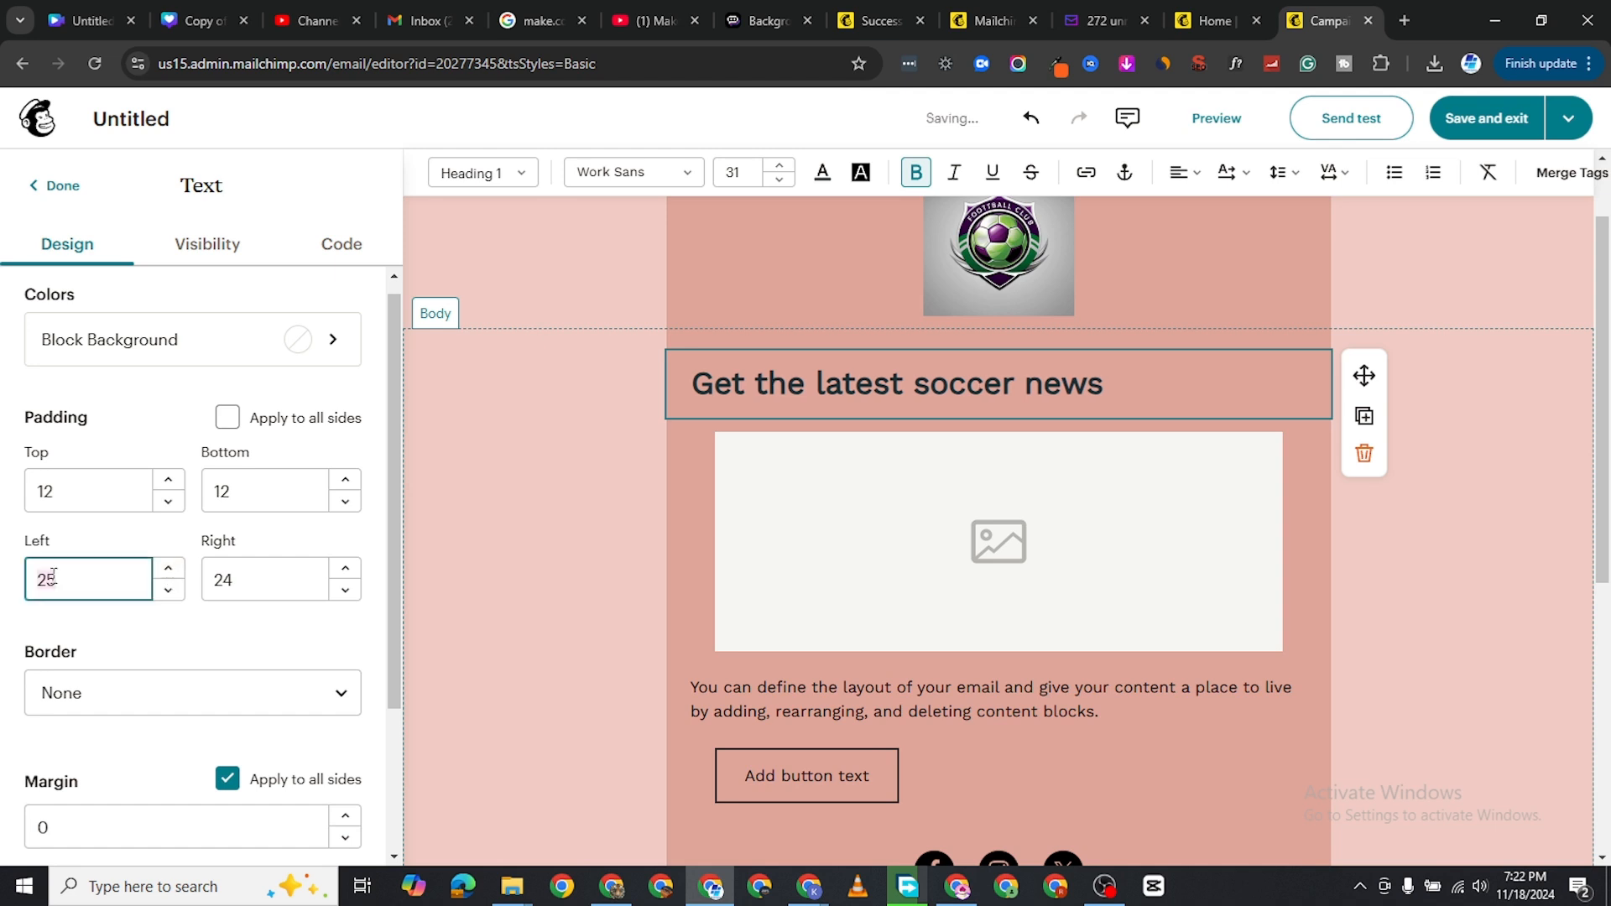
text(60)
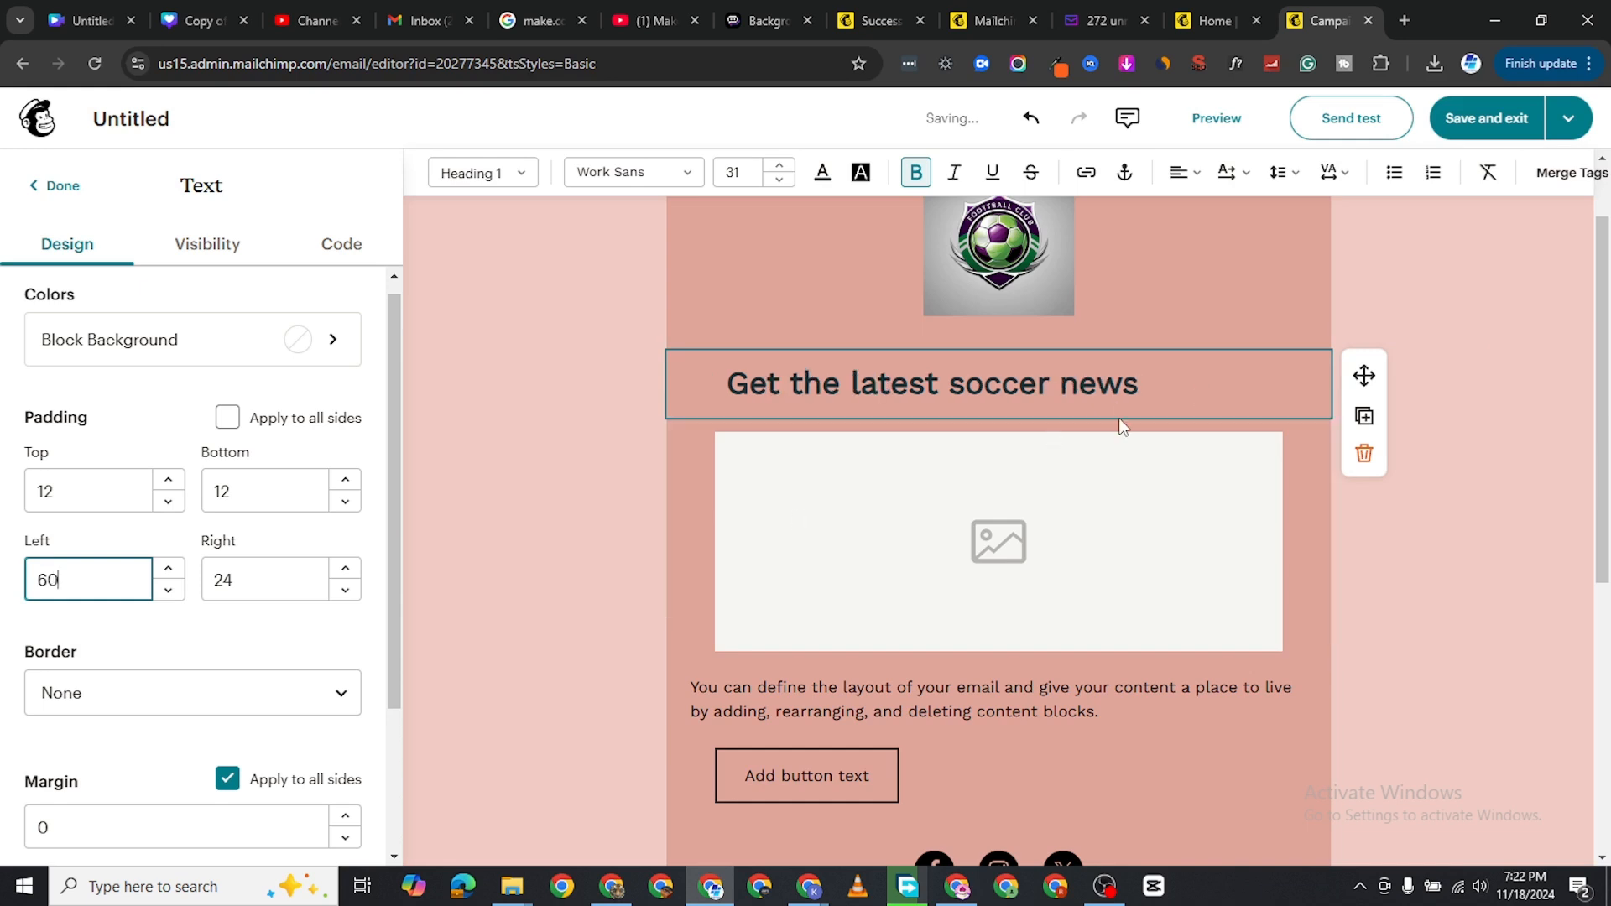
Upload the pexels-olly-879143 photo from Downloads into the empty image block below the heading
scroll(868, 585, down, 1)
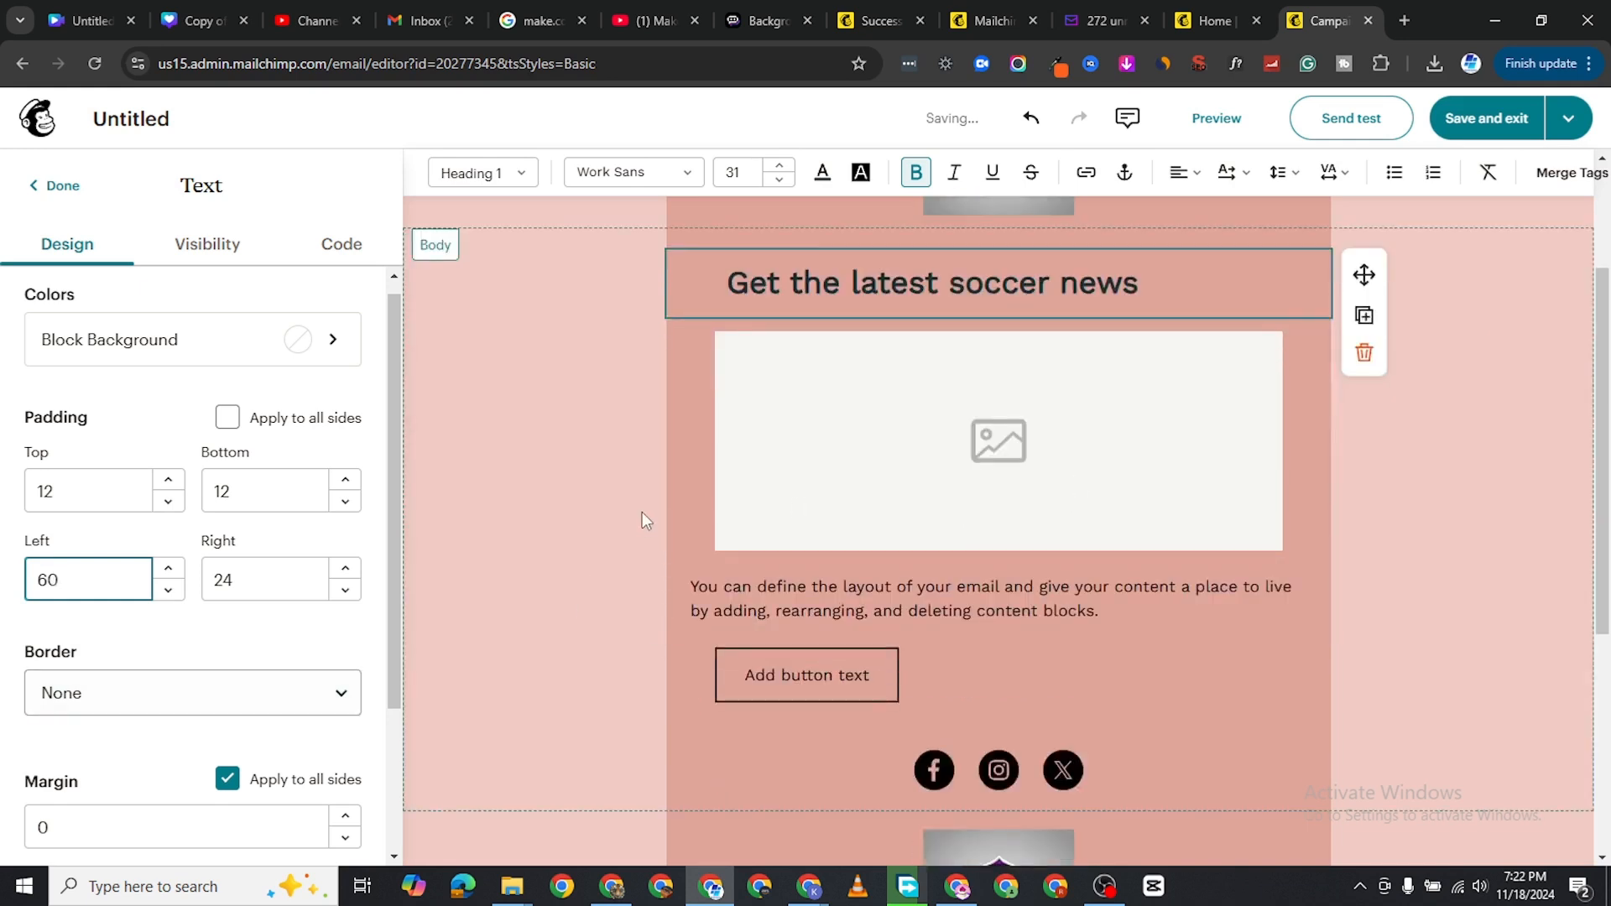
scroll(210, 654, down, 2)
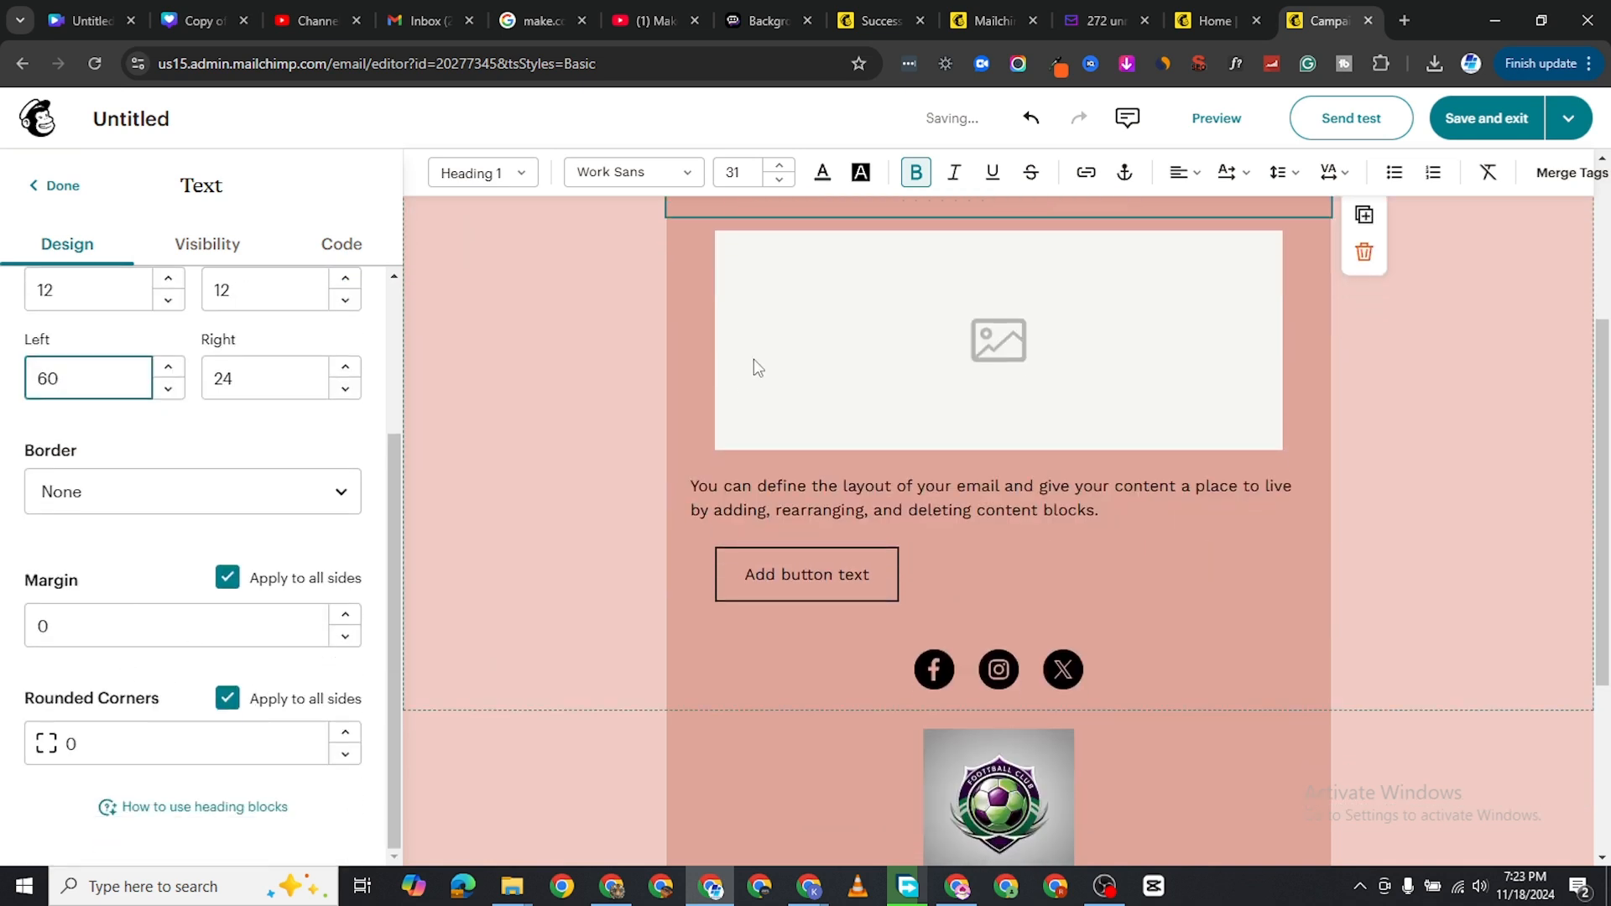
scroll(755, 367, up, 3)
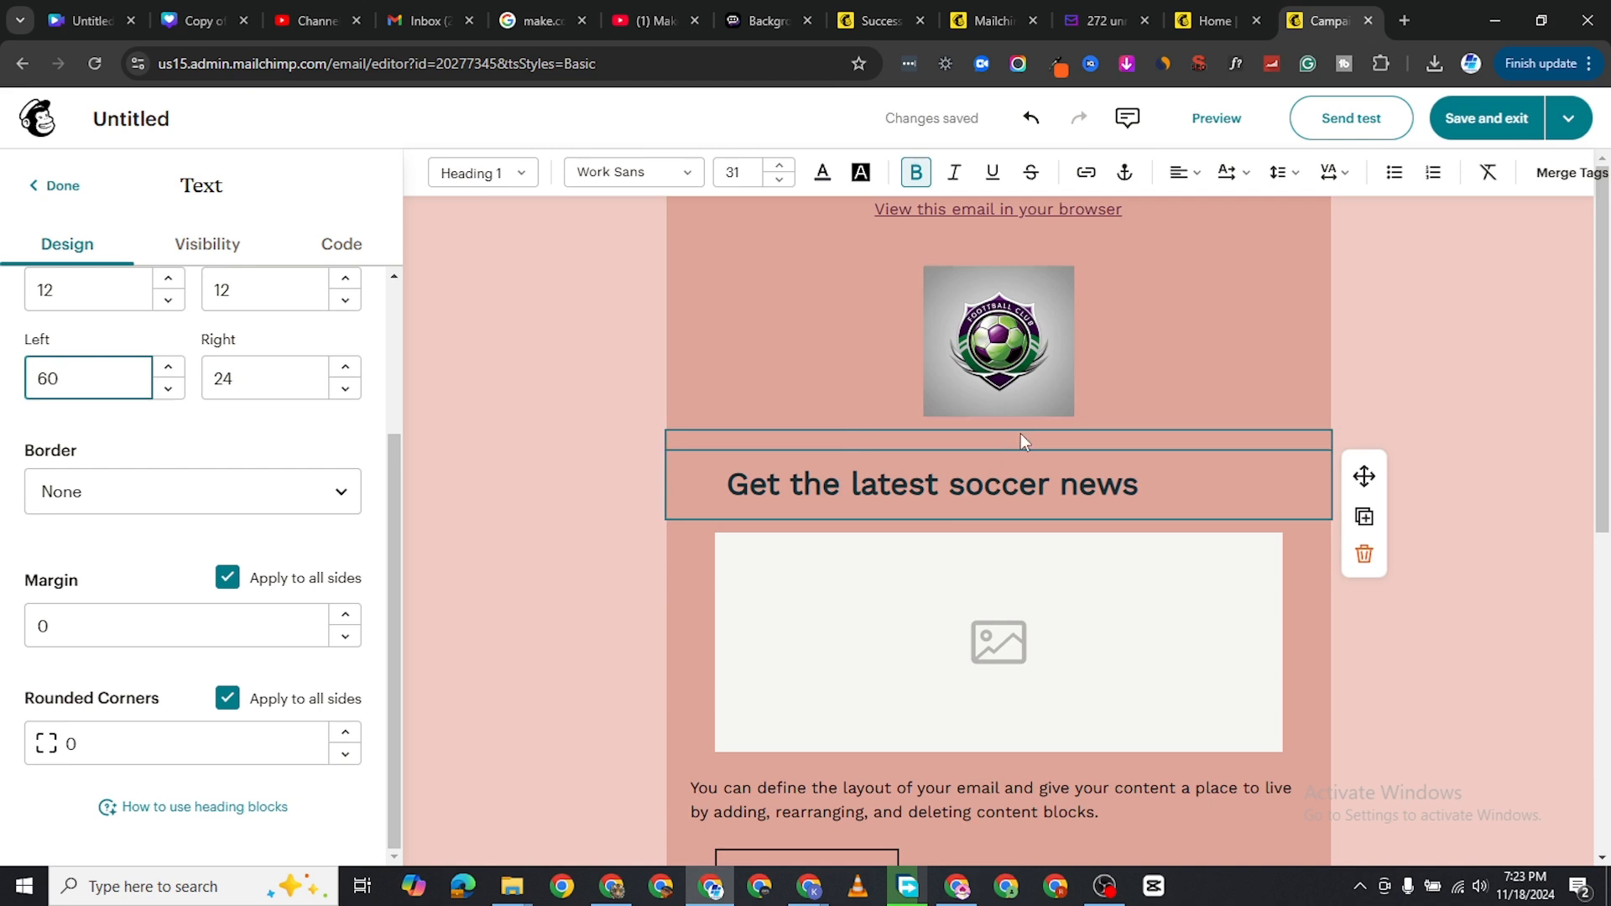
scroll(874, 545, down, 2)
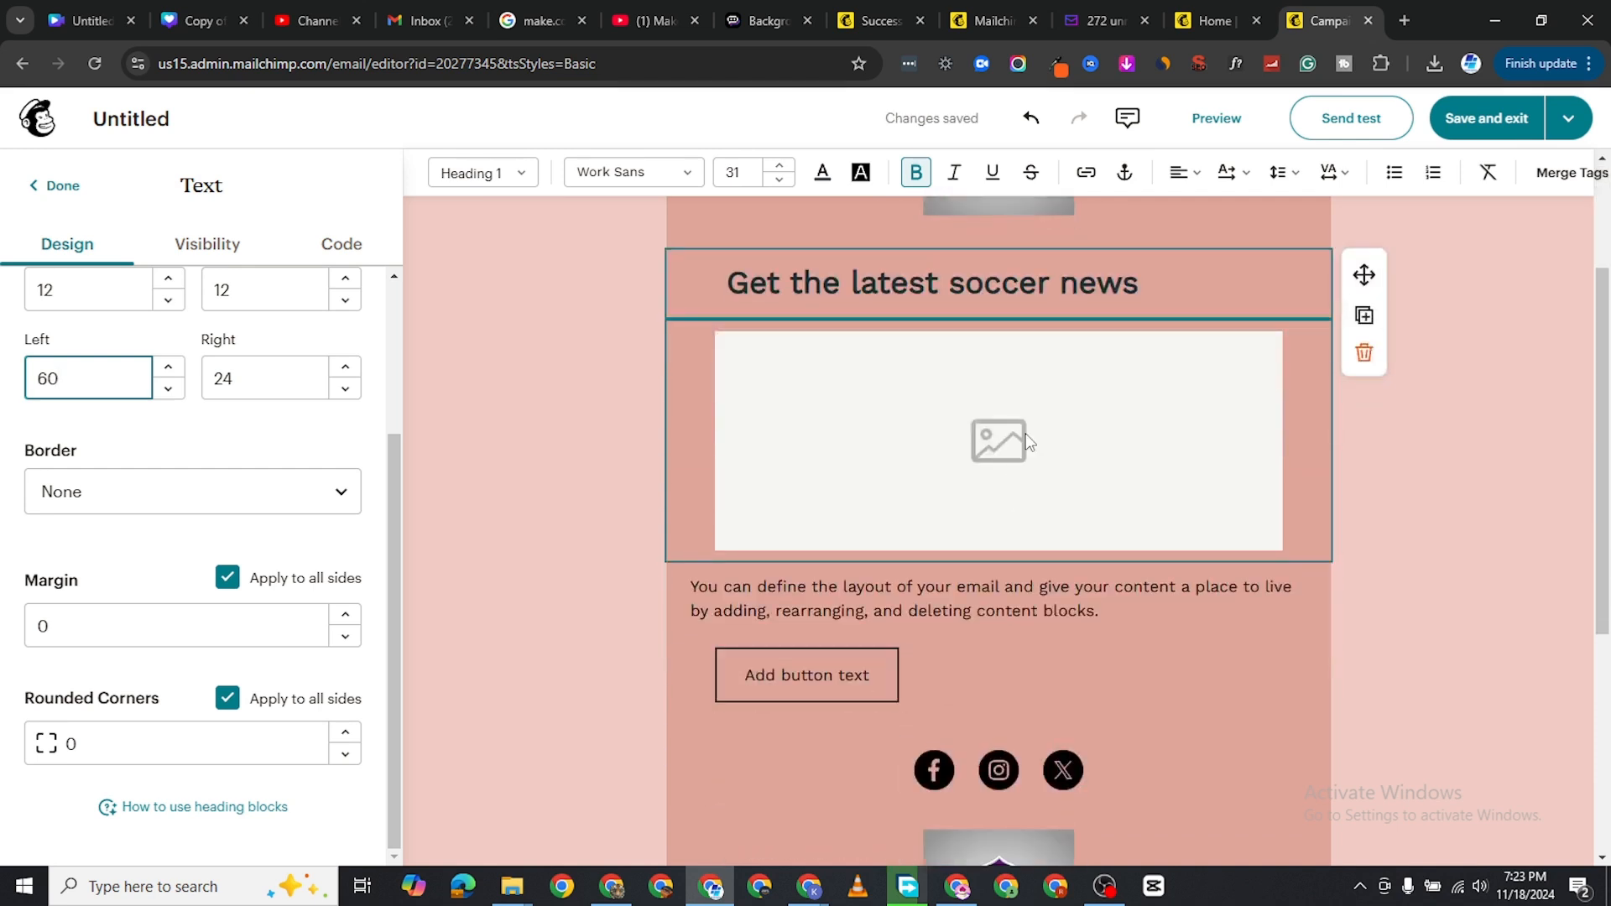
click(1027, 443)
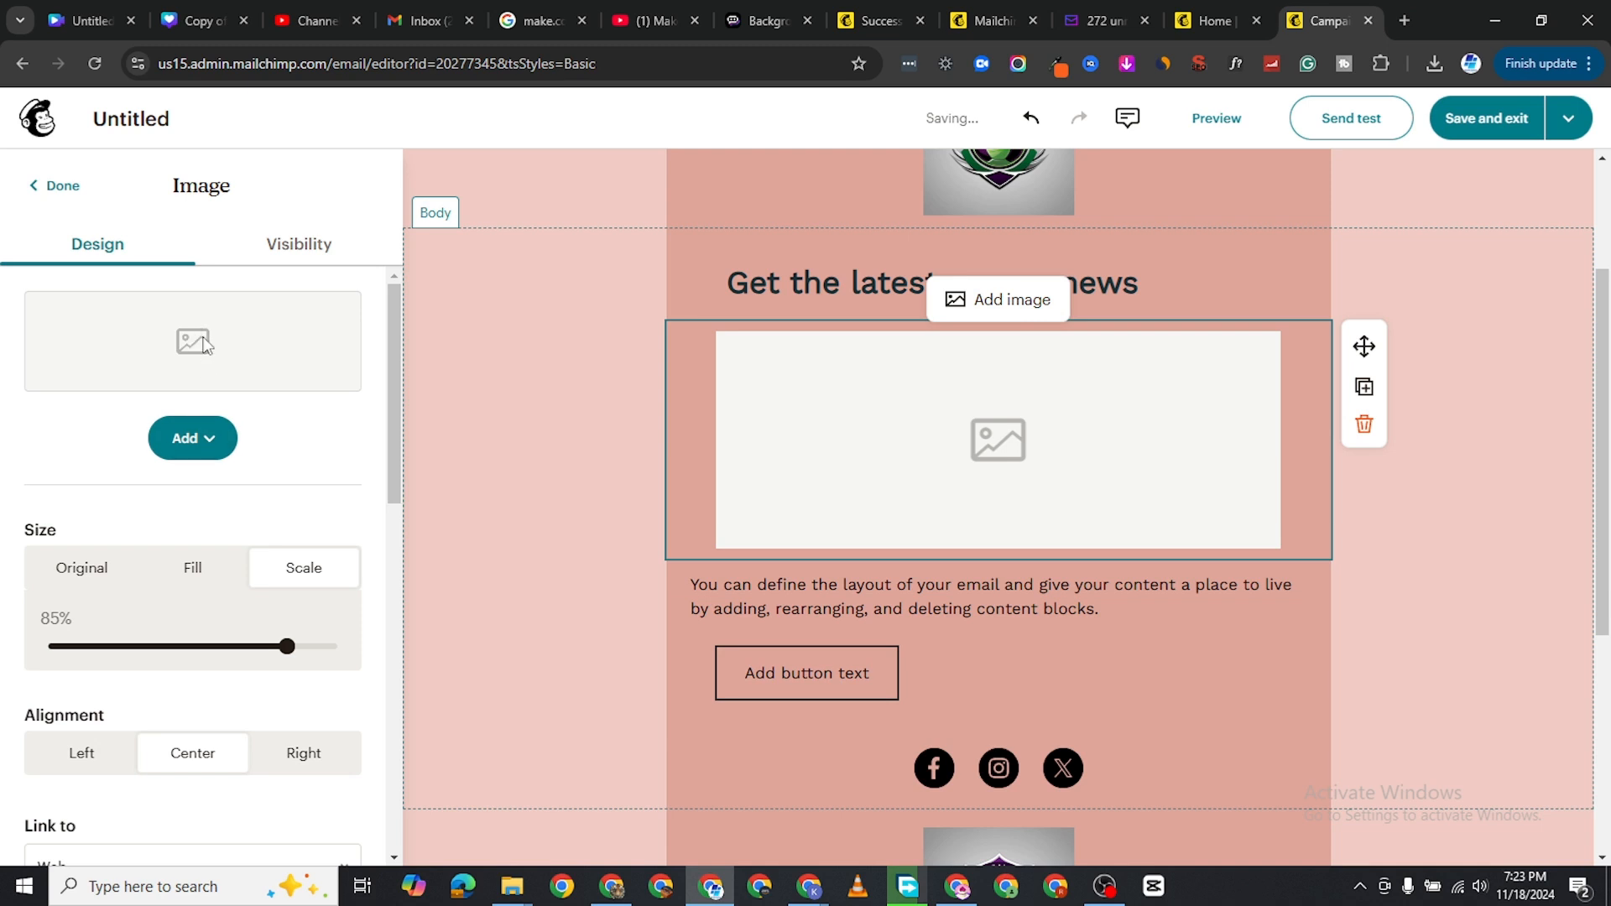
click(210, 454)
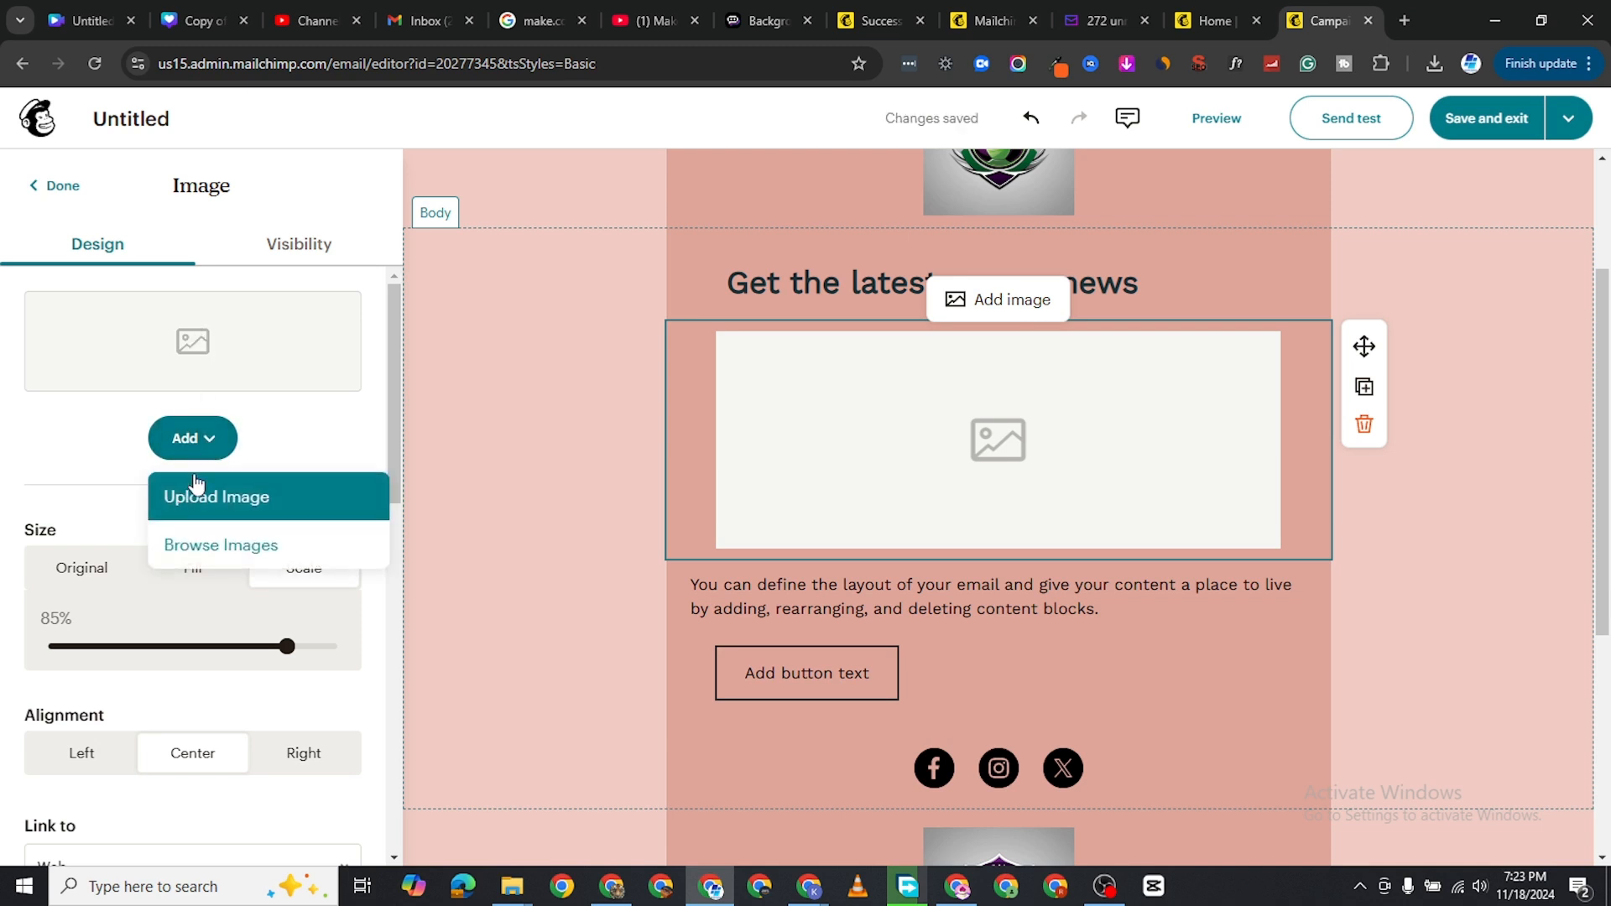
click(234, 501)
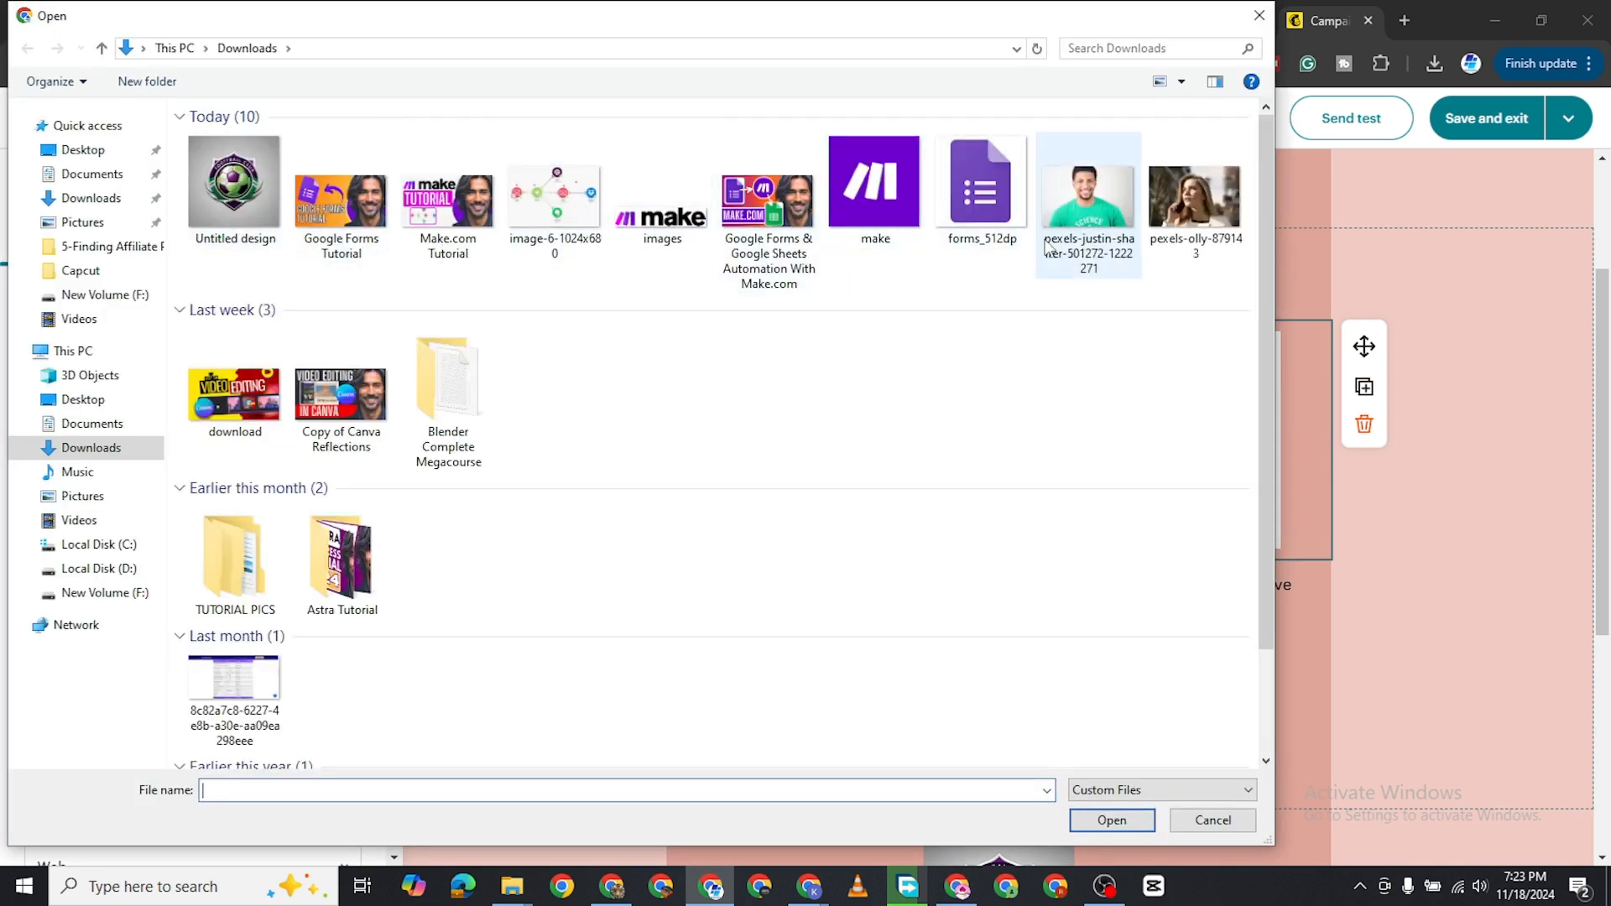
double_click(1194, 197)
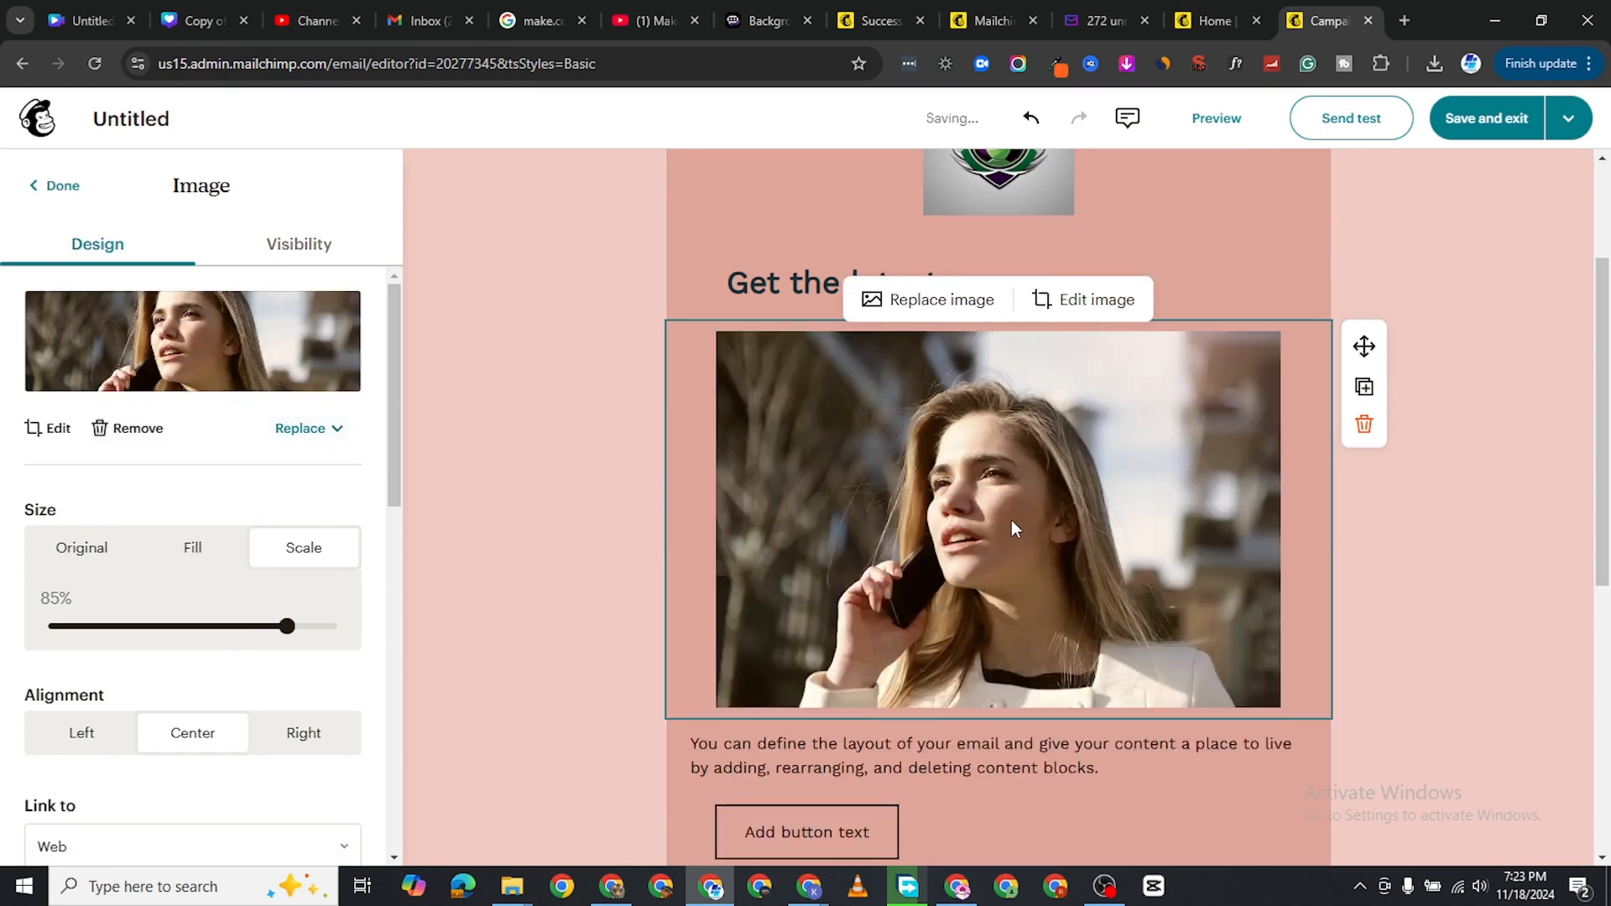
scroll(1261, 677, down, 5)
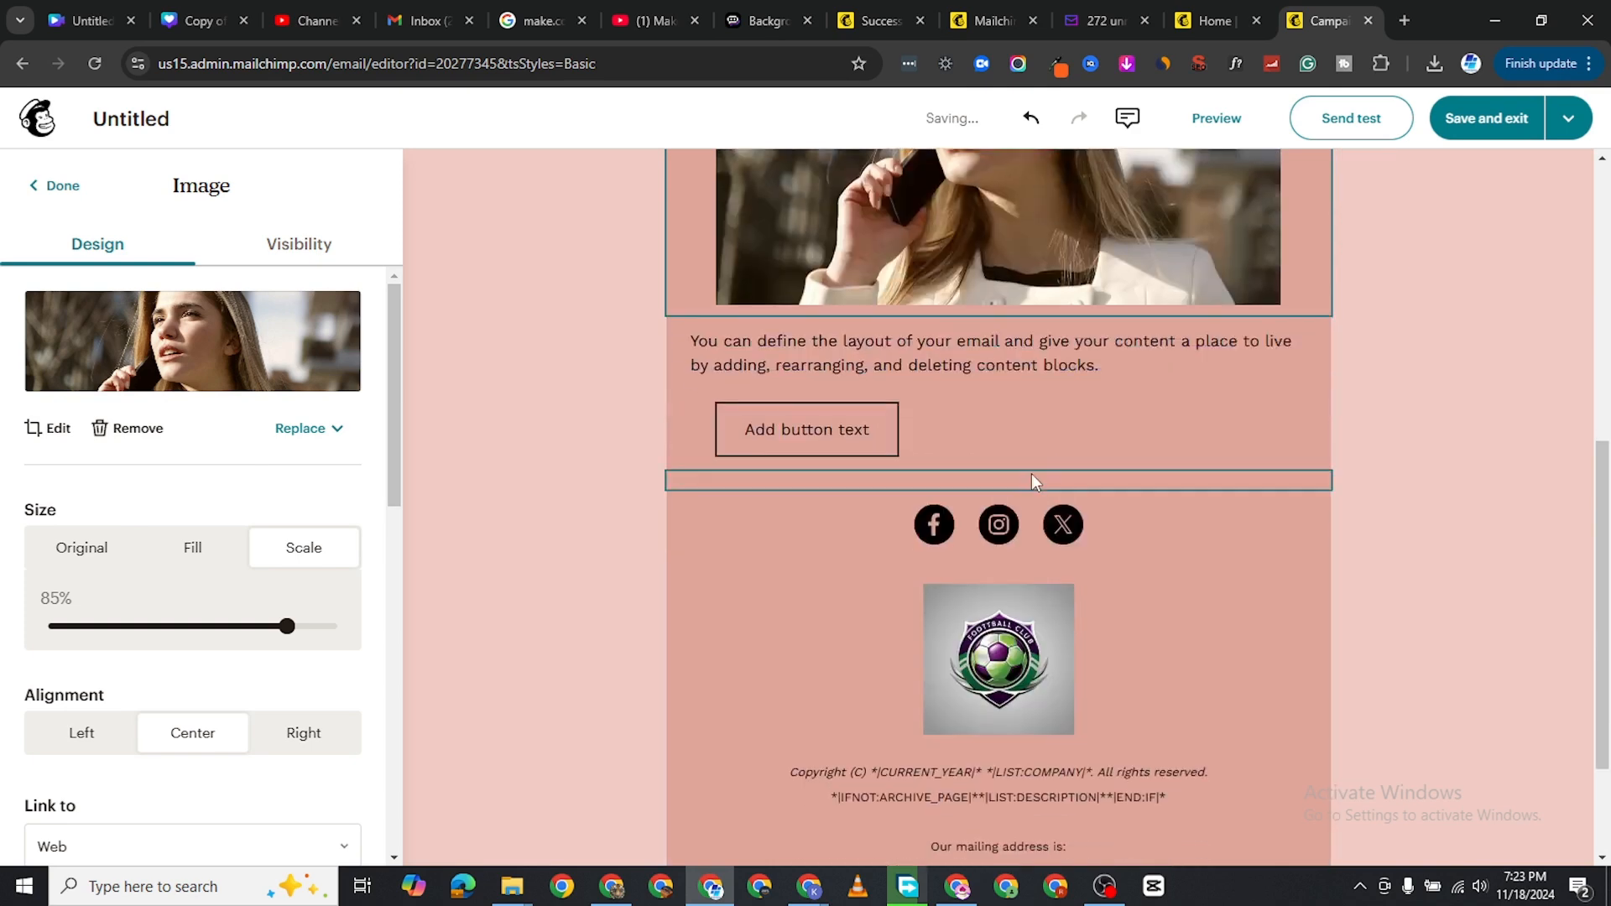
click(1046, 365)
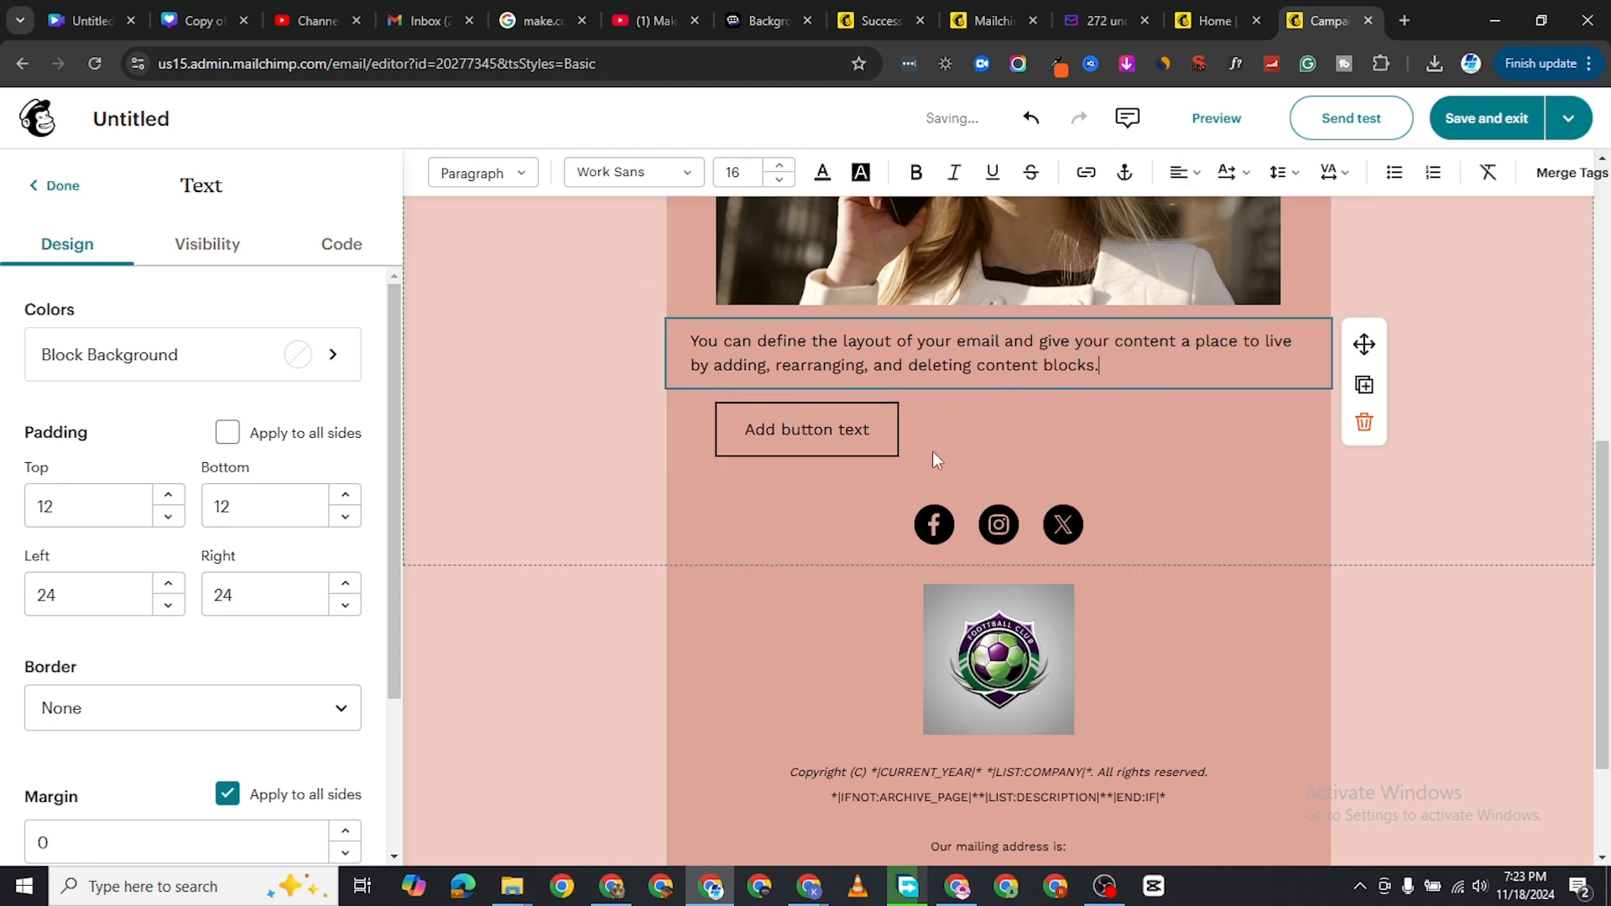
click(869, 437)
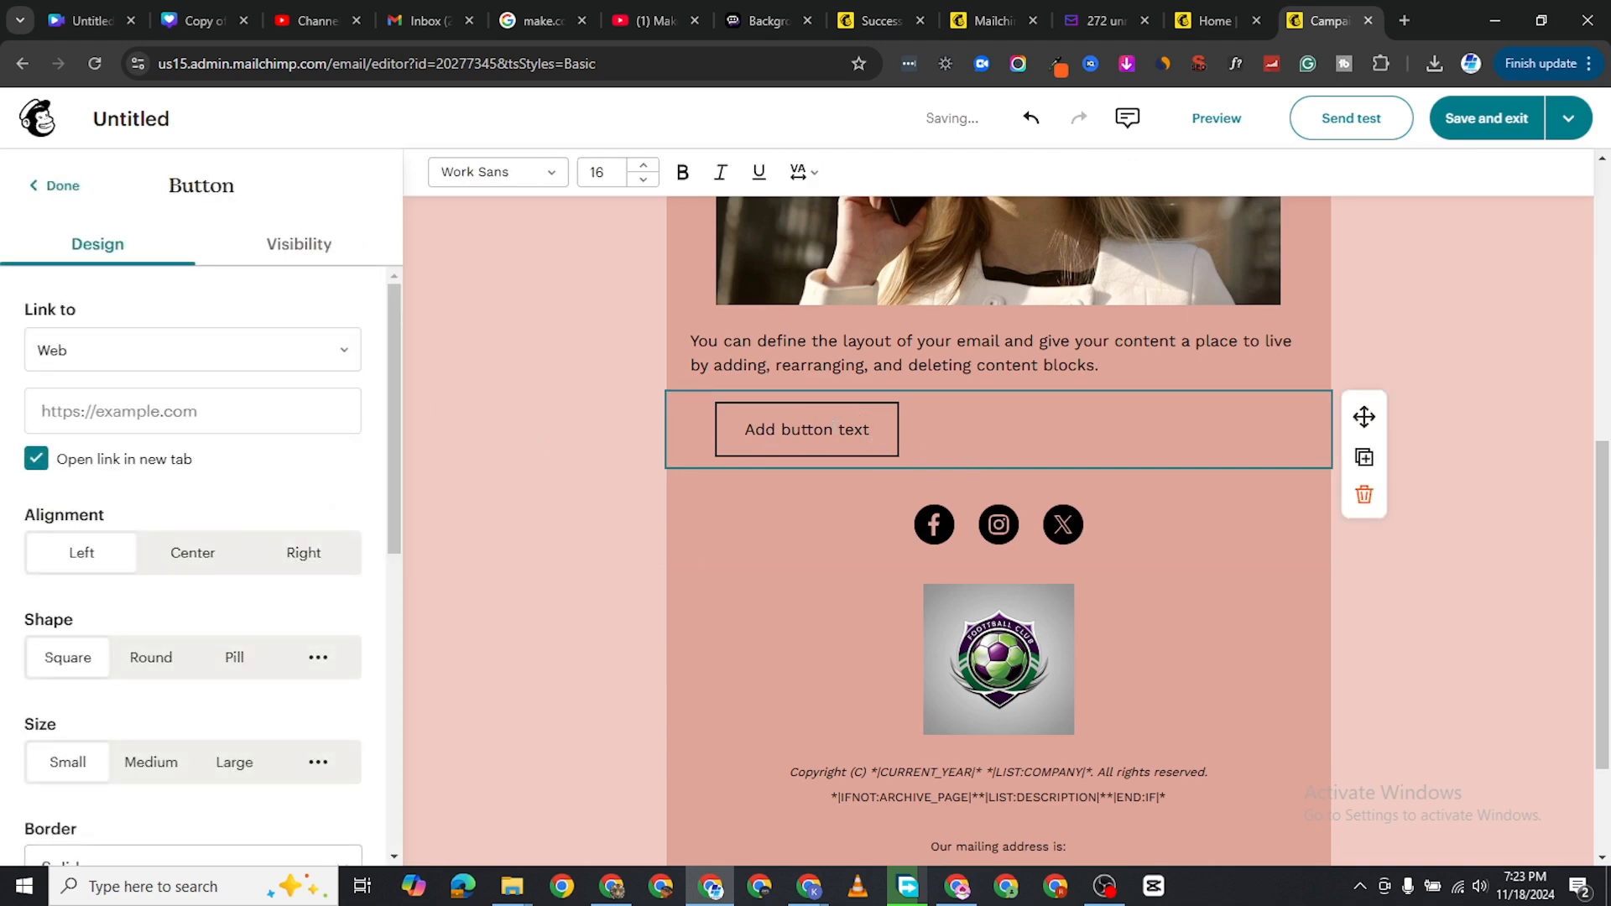
click(173, 363)
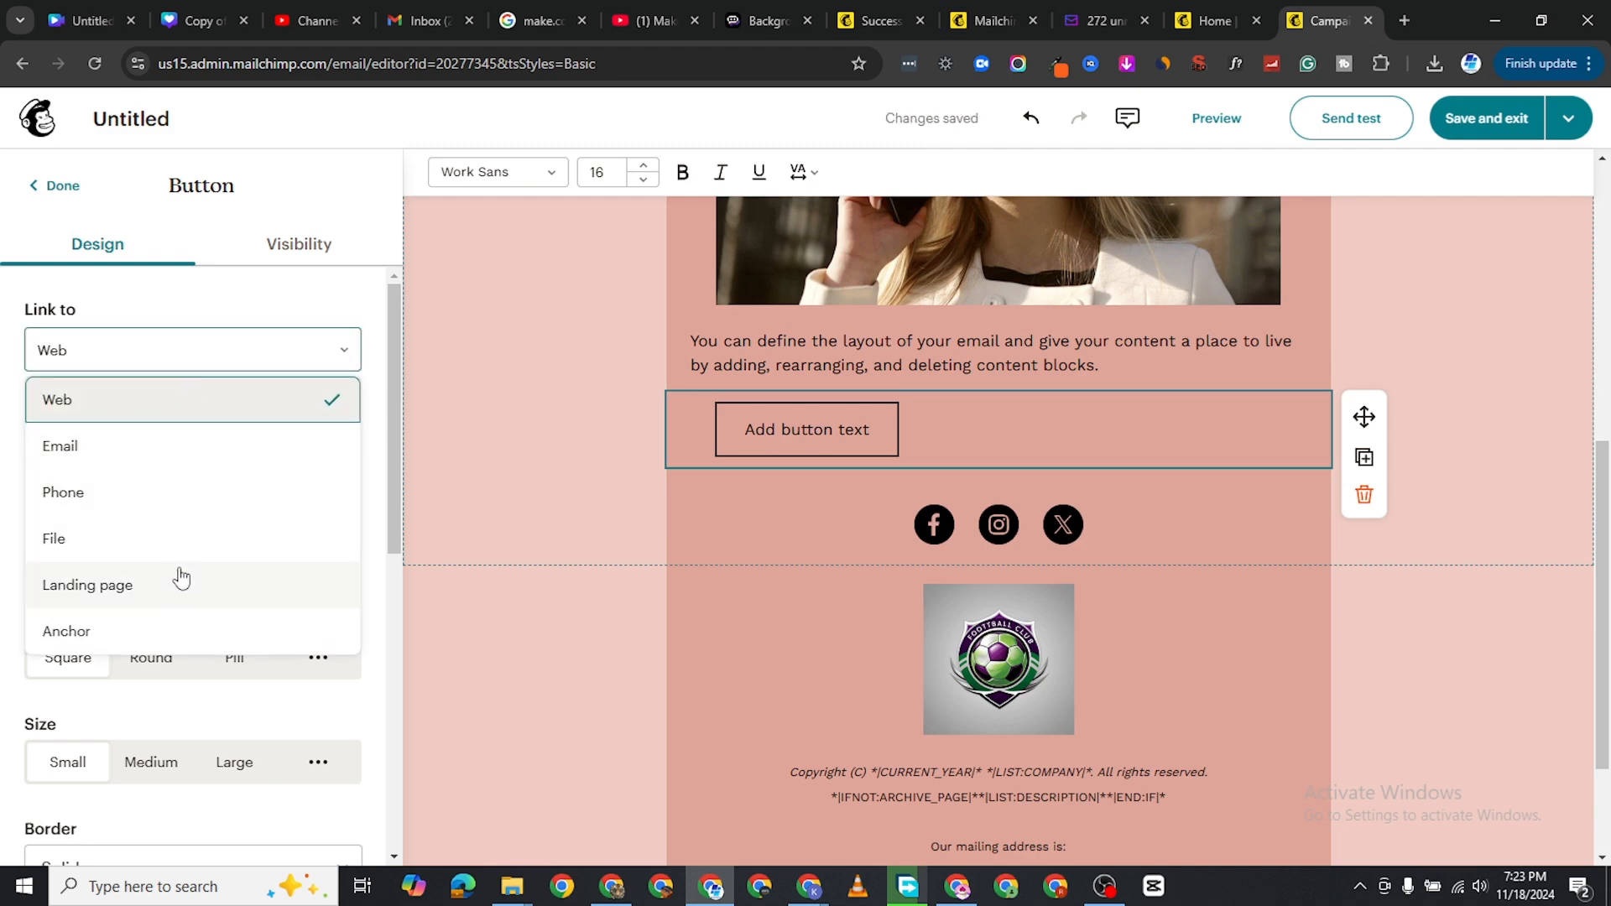
click(192, 411)
click(216, 422)
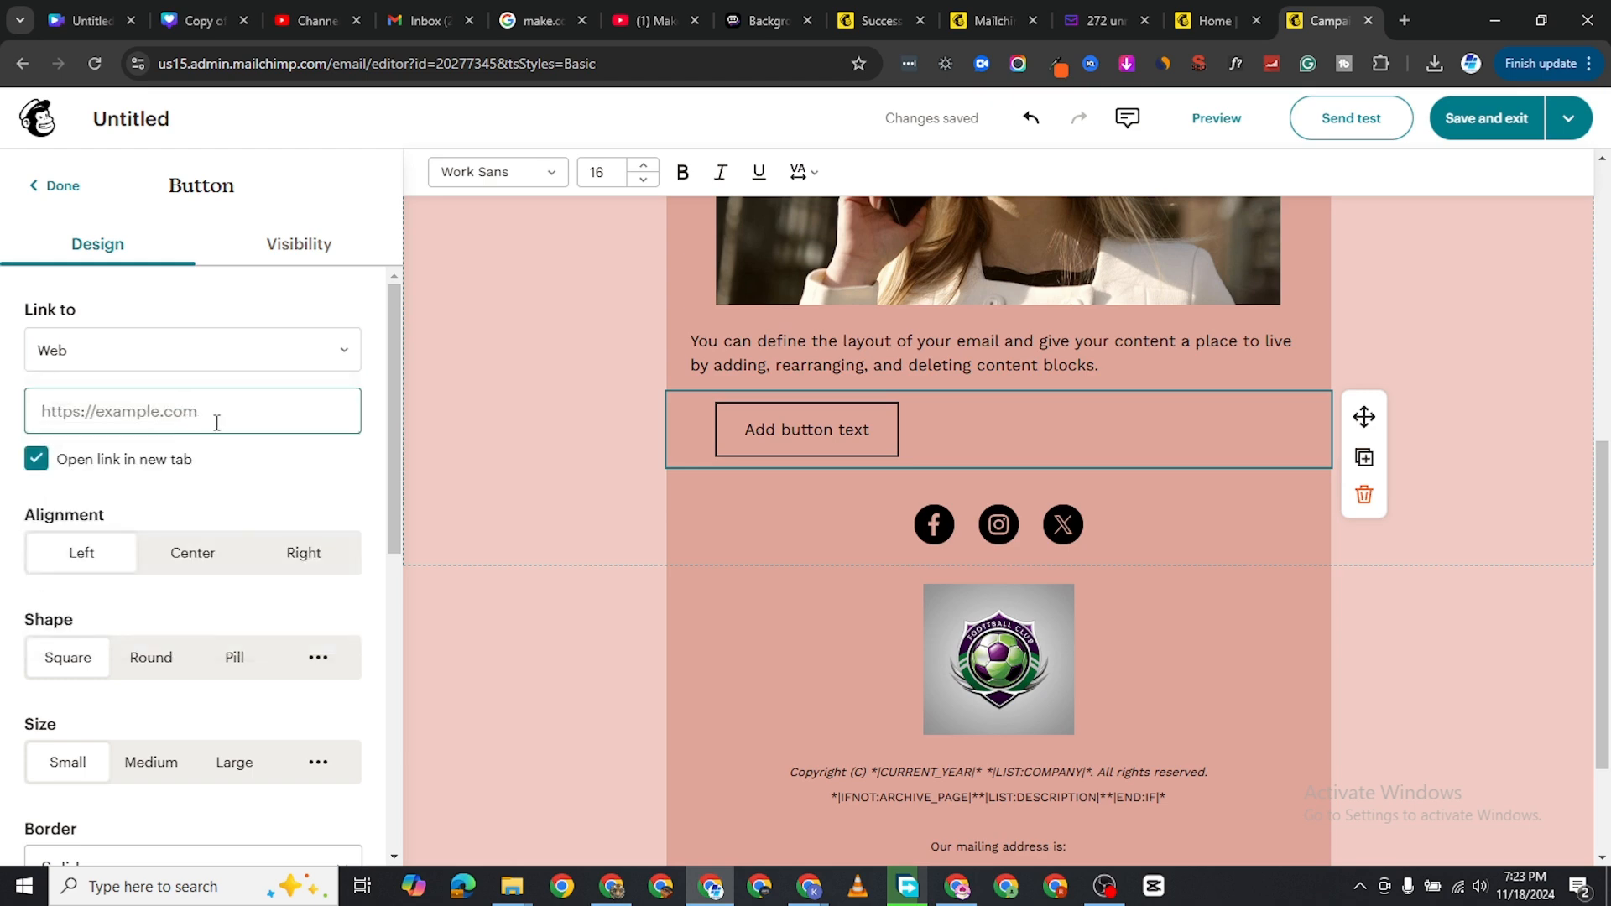
text(ht)
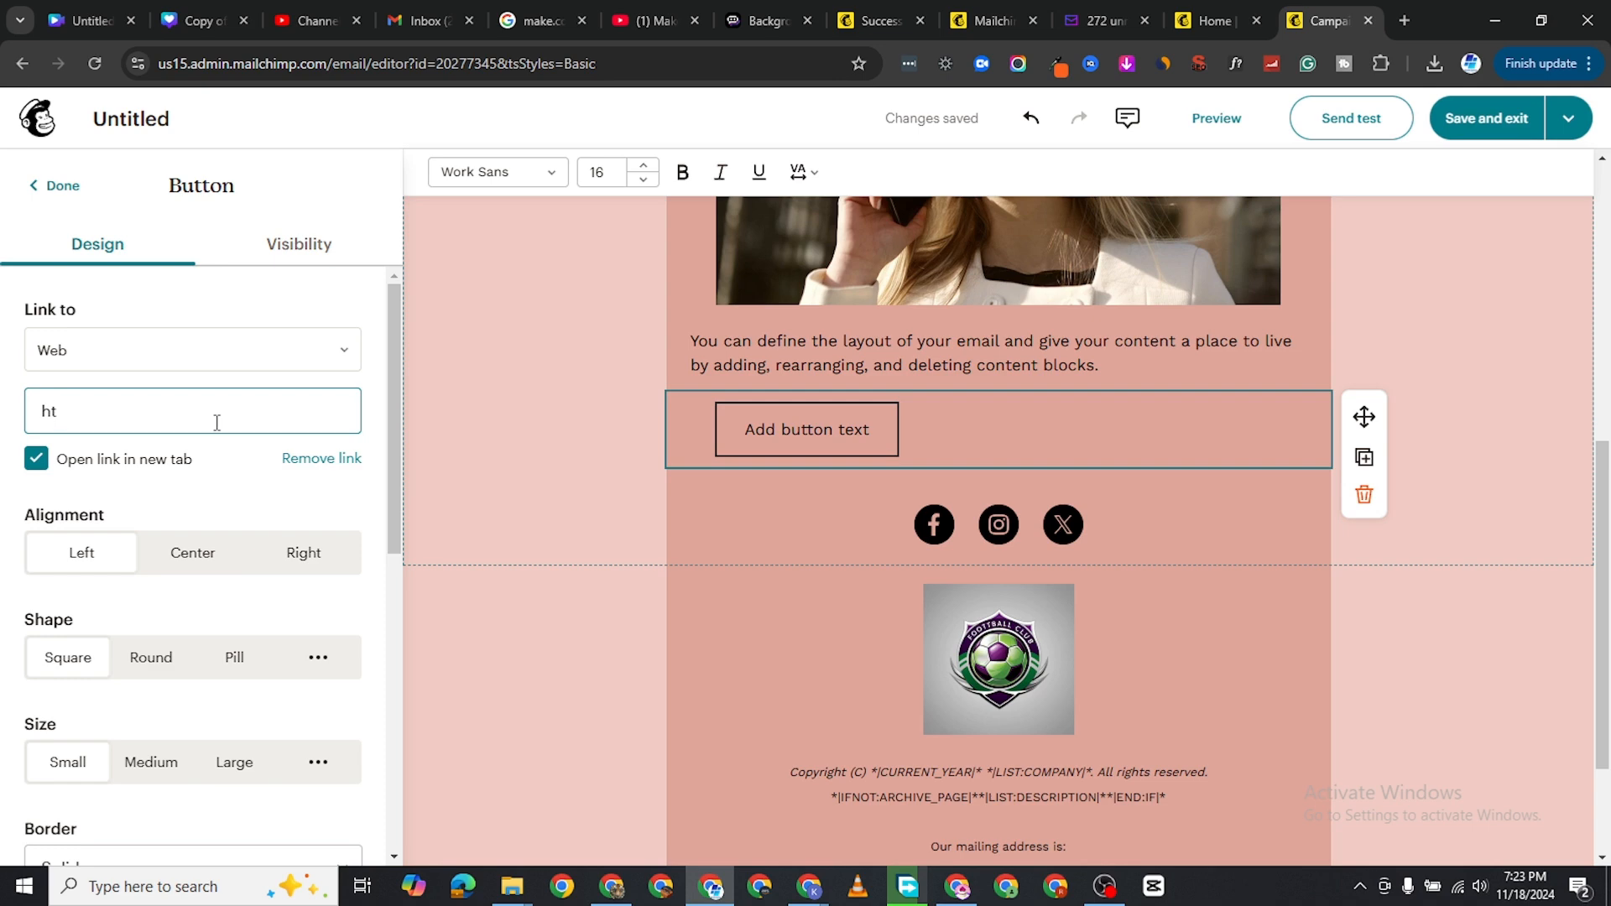
text(tps://google.com)
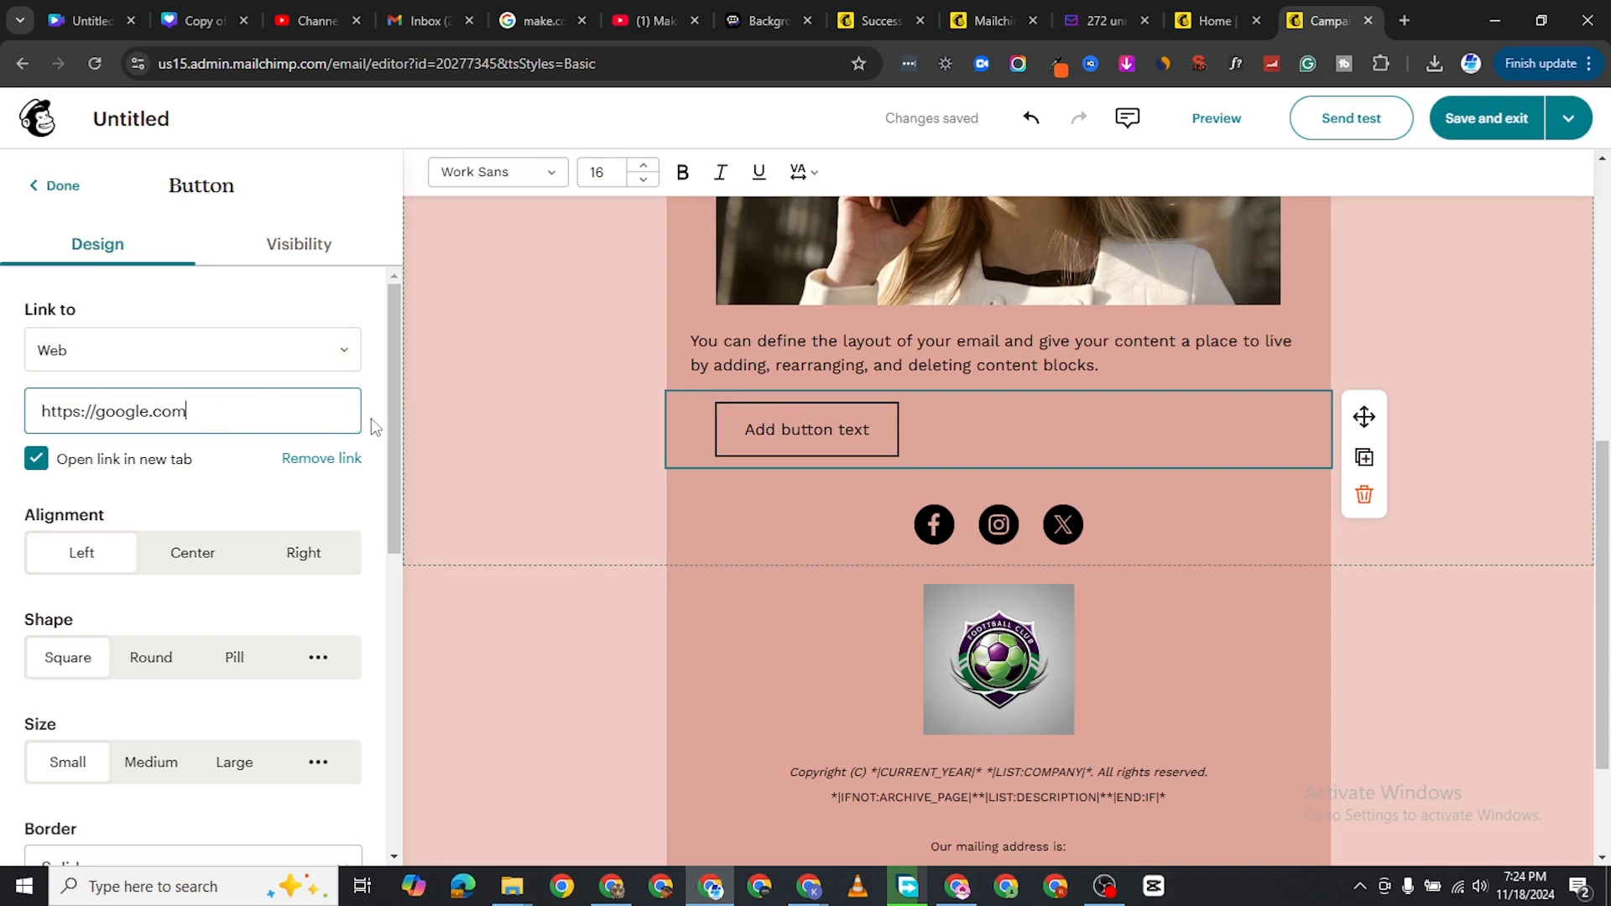
text(/)
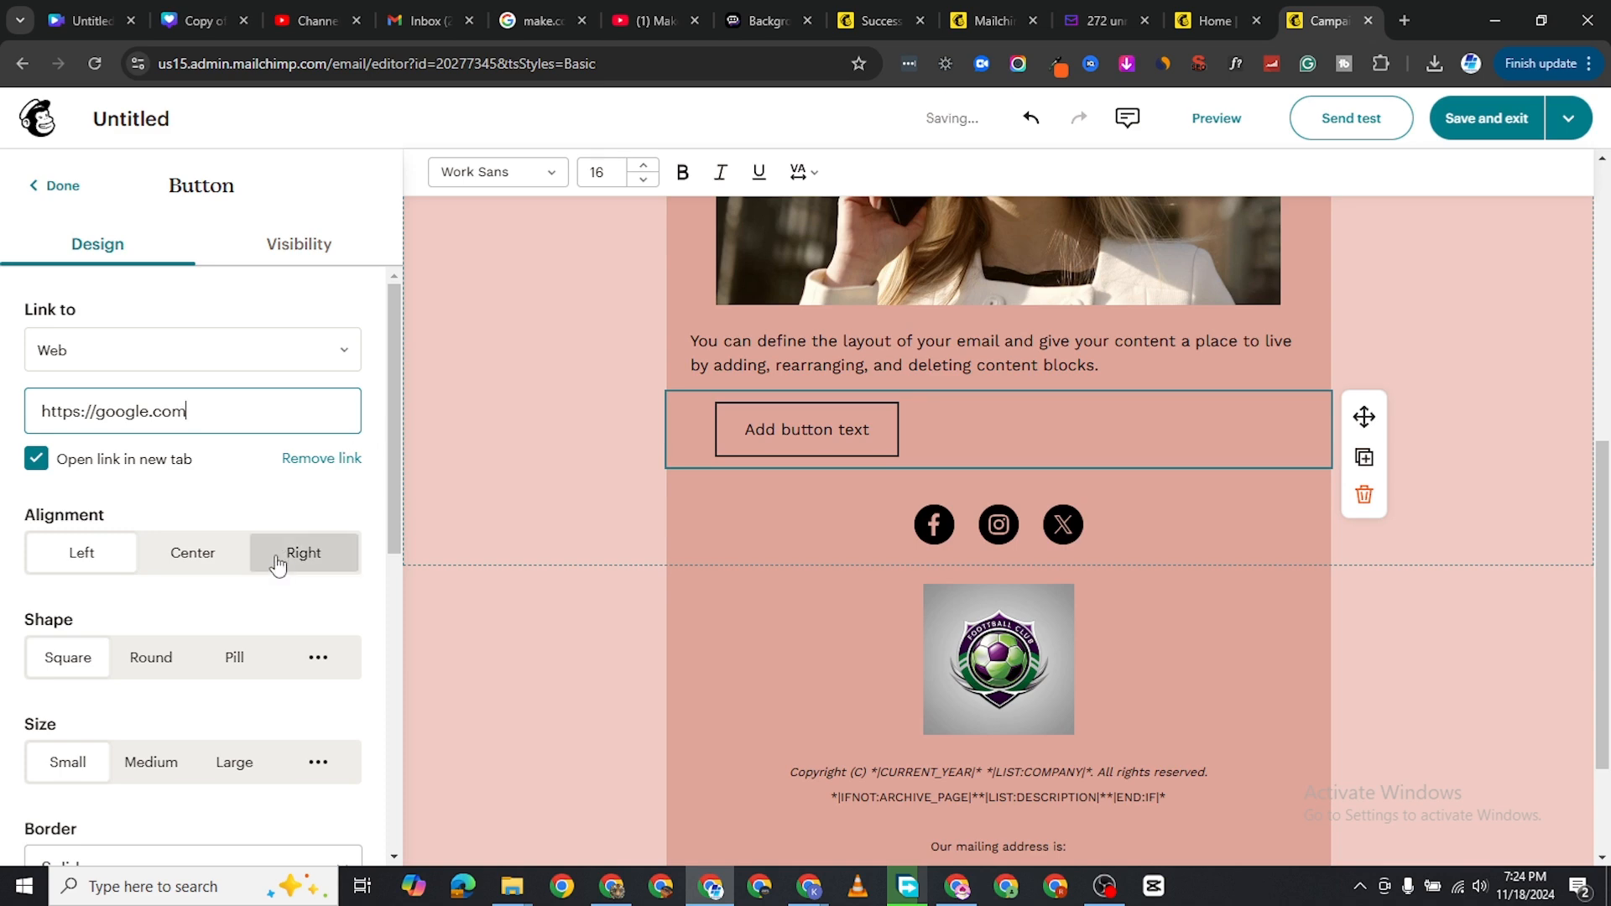
Change the fill colour of the button below the body text to dark blue
scroll(242, 671, down, 5)
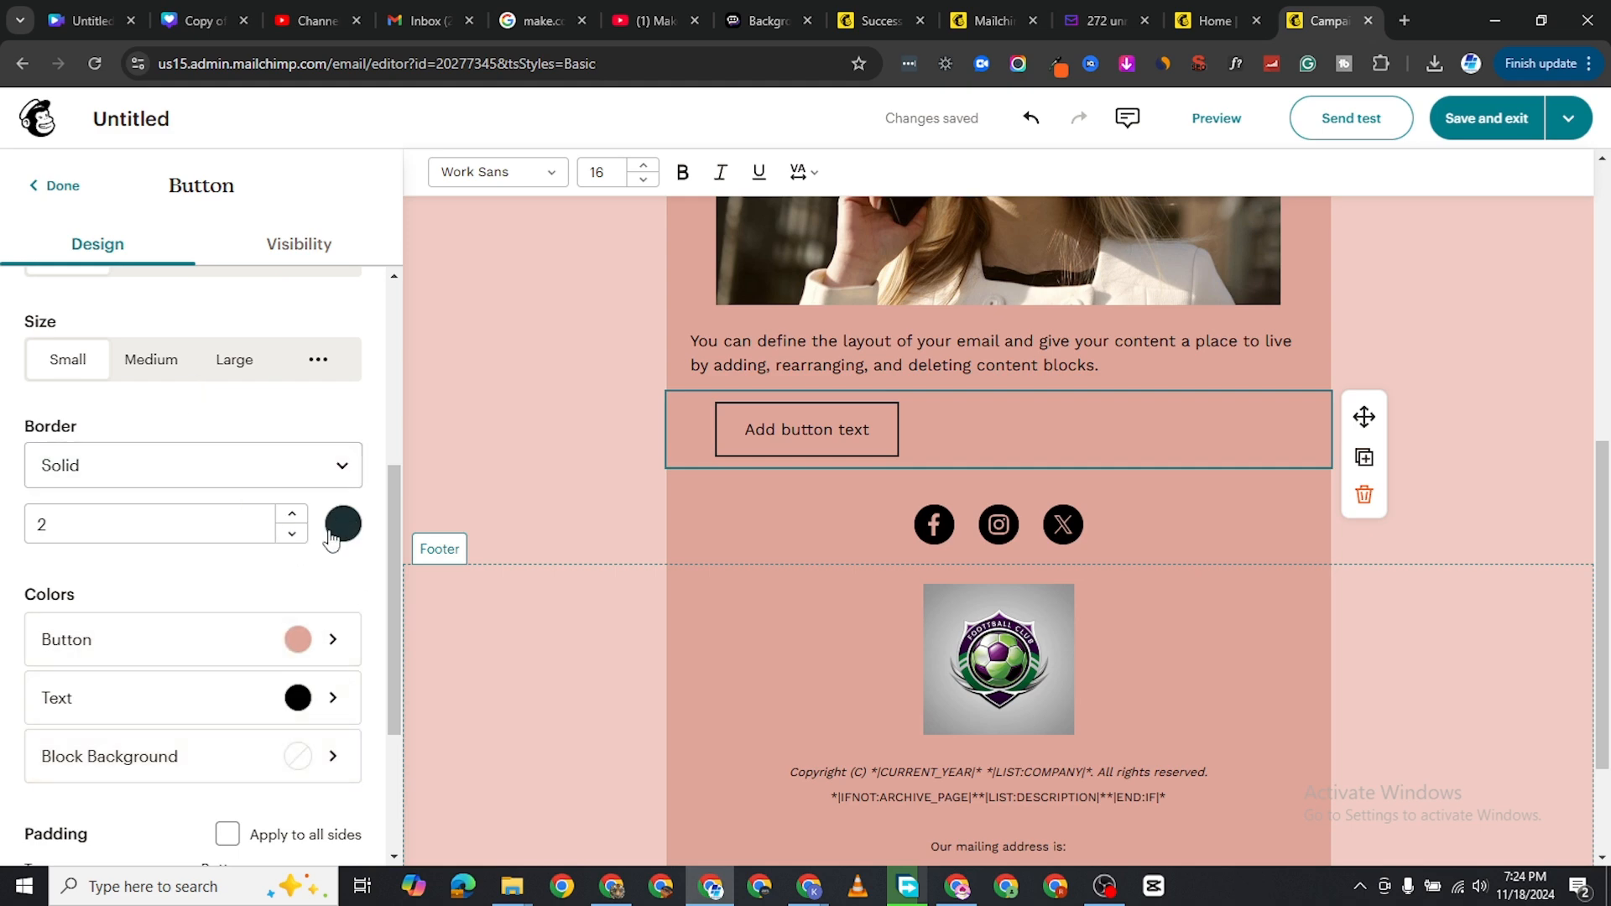
scroll(192, 753, down, 3)
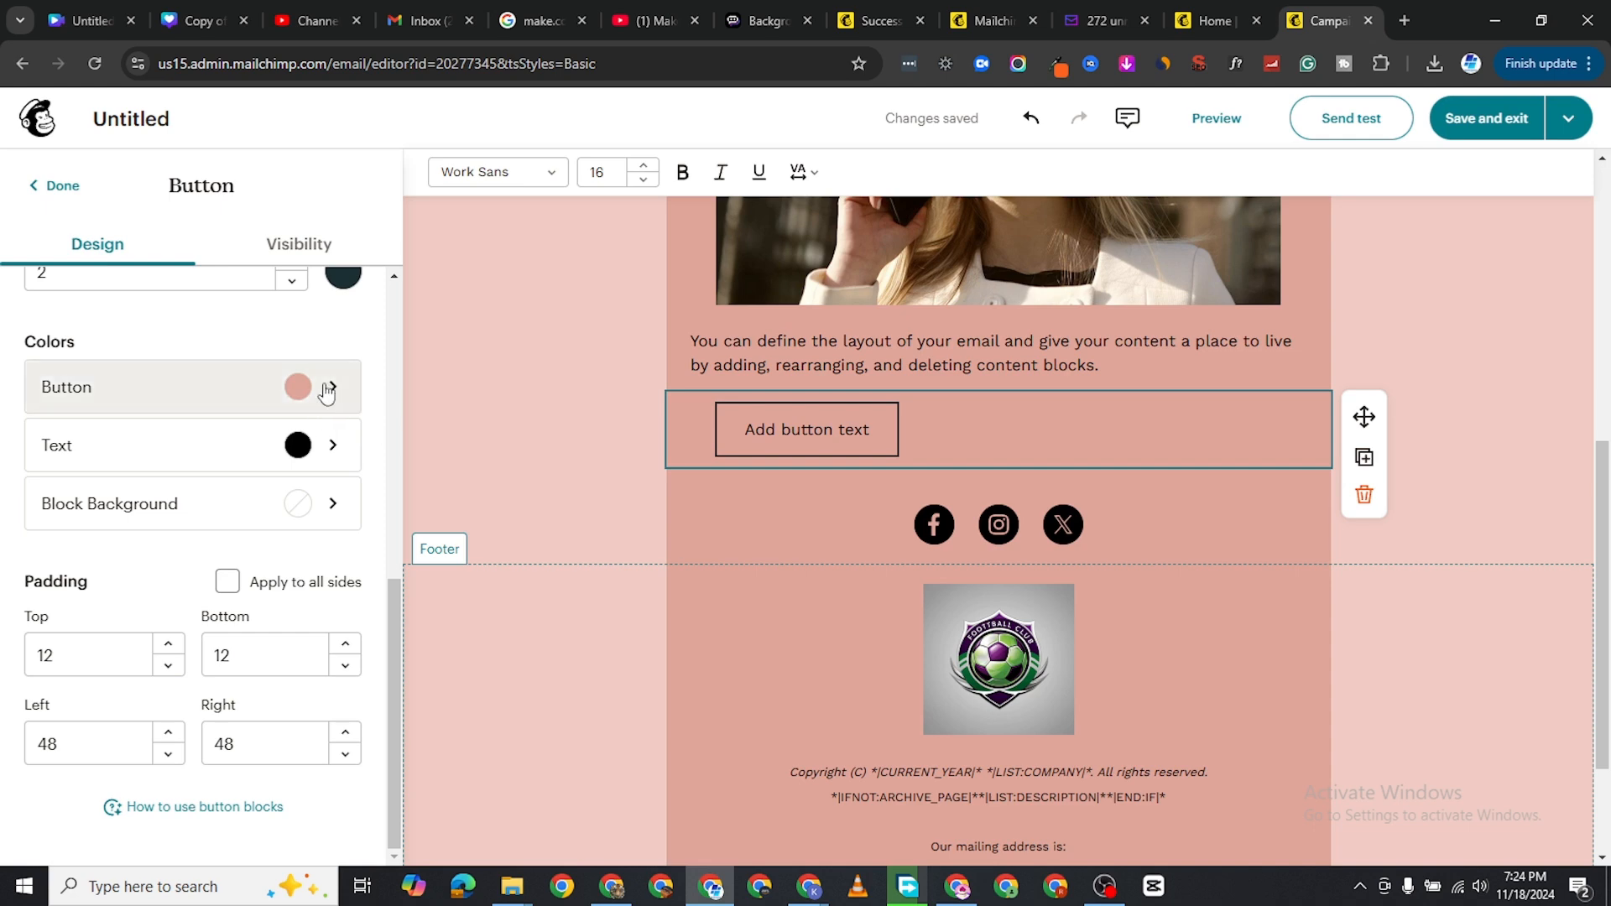
click(321, 394)
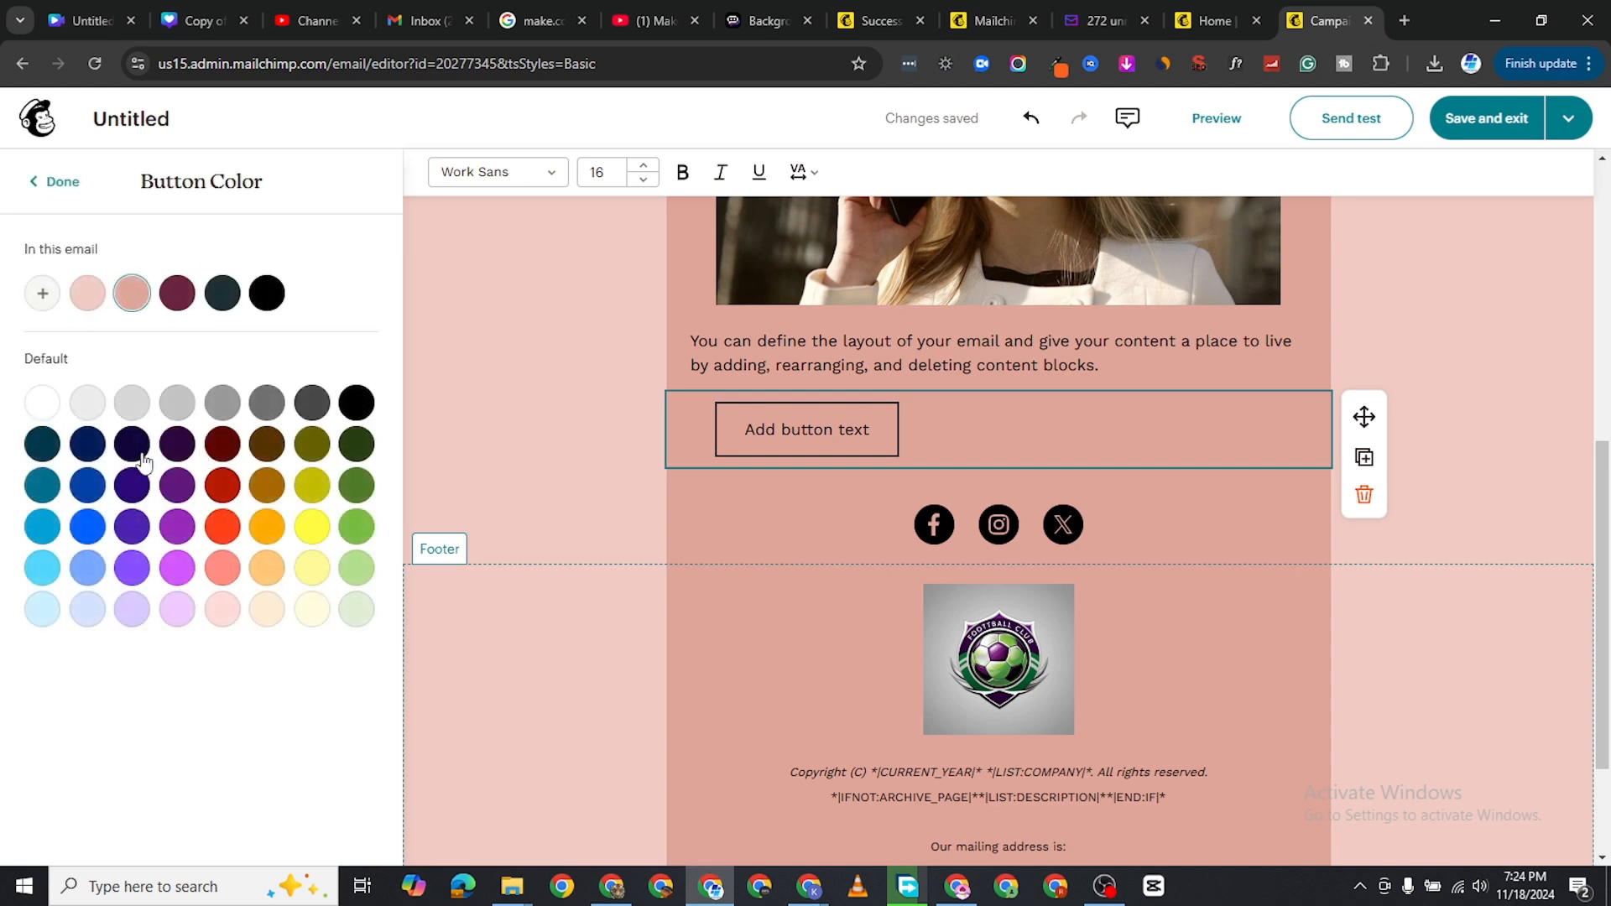
click(88, 485)
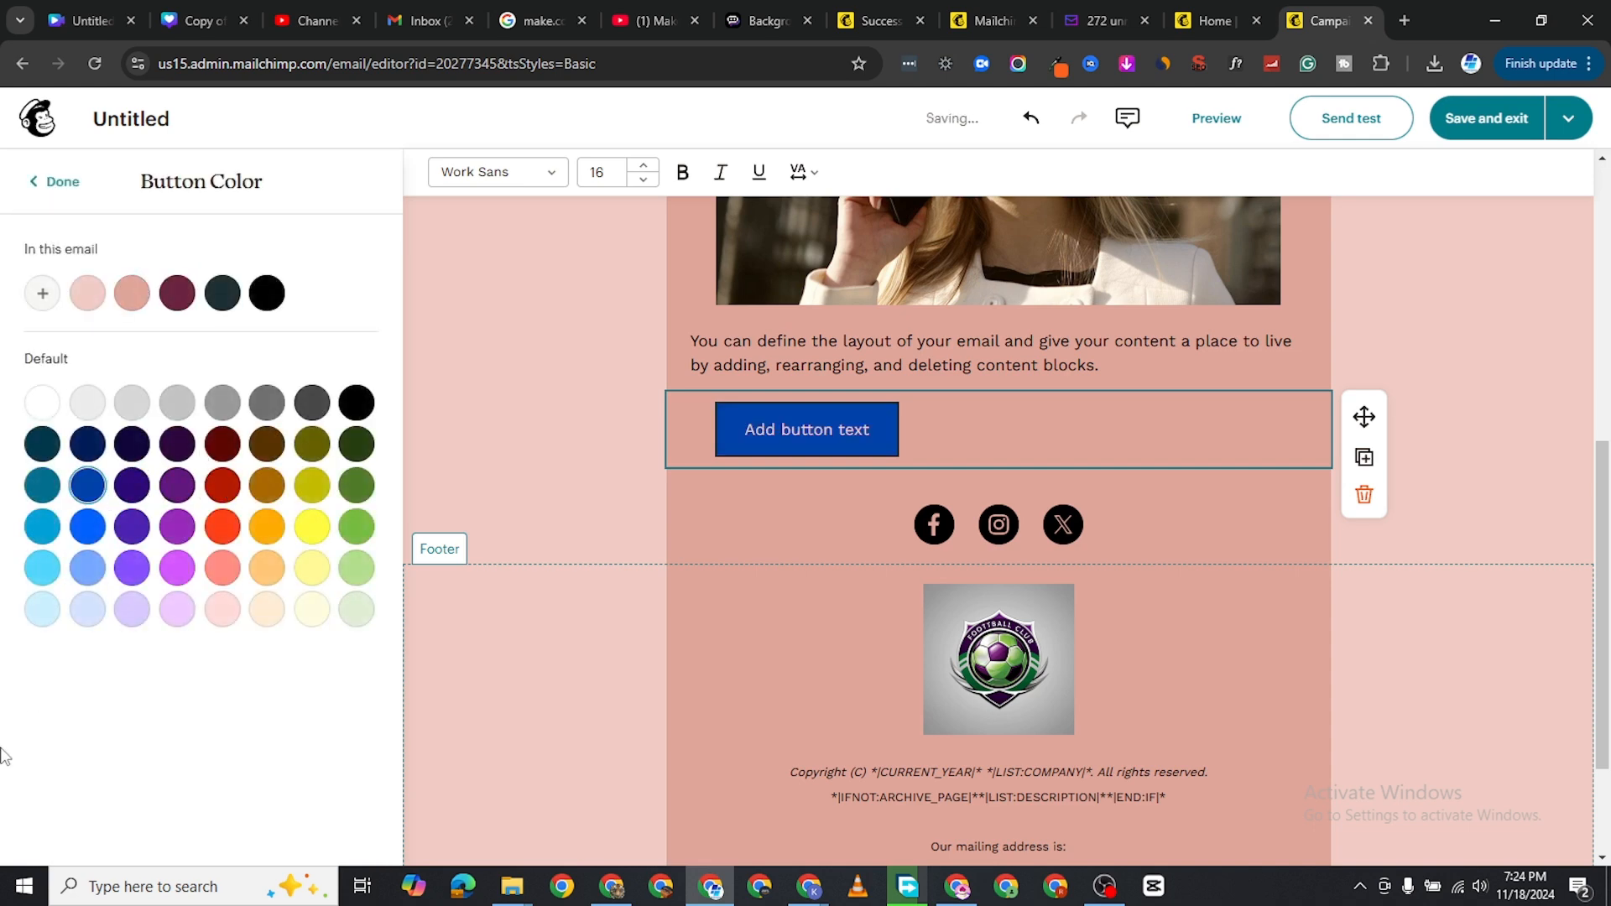
click(56, 181)
Set the button's text colour to white
scroll(228, 634, down, 2)
scroll(229, 634, down, 3)
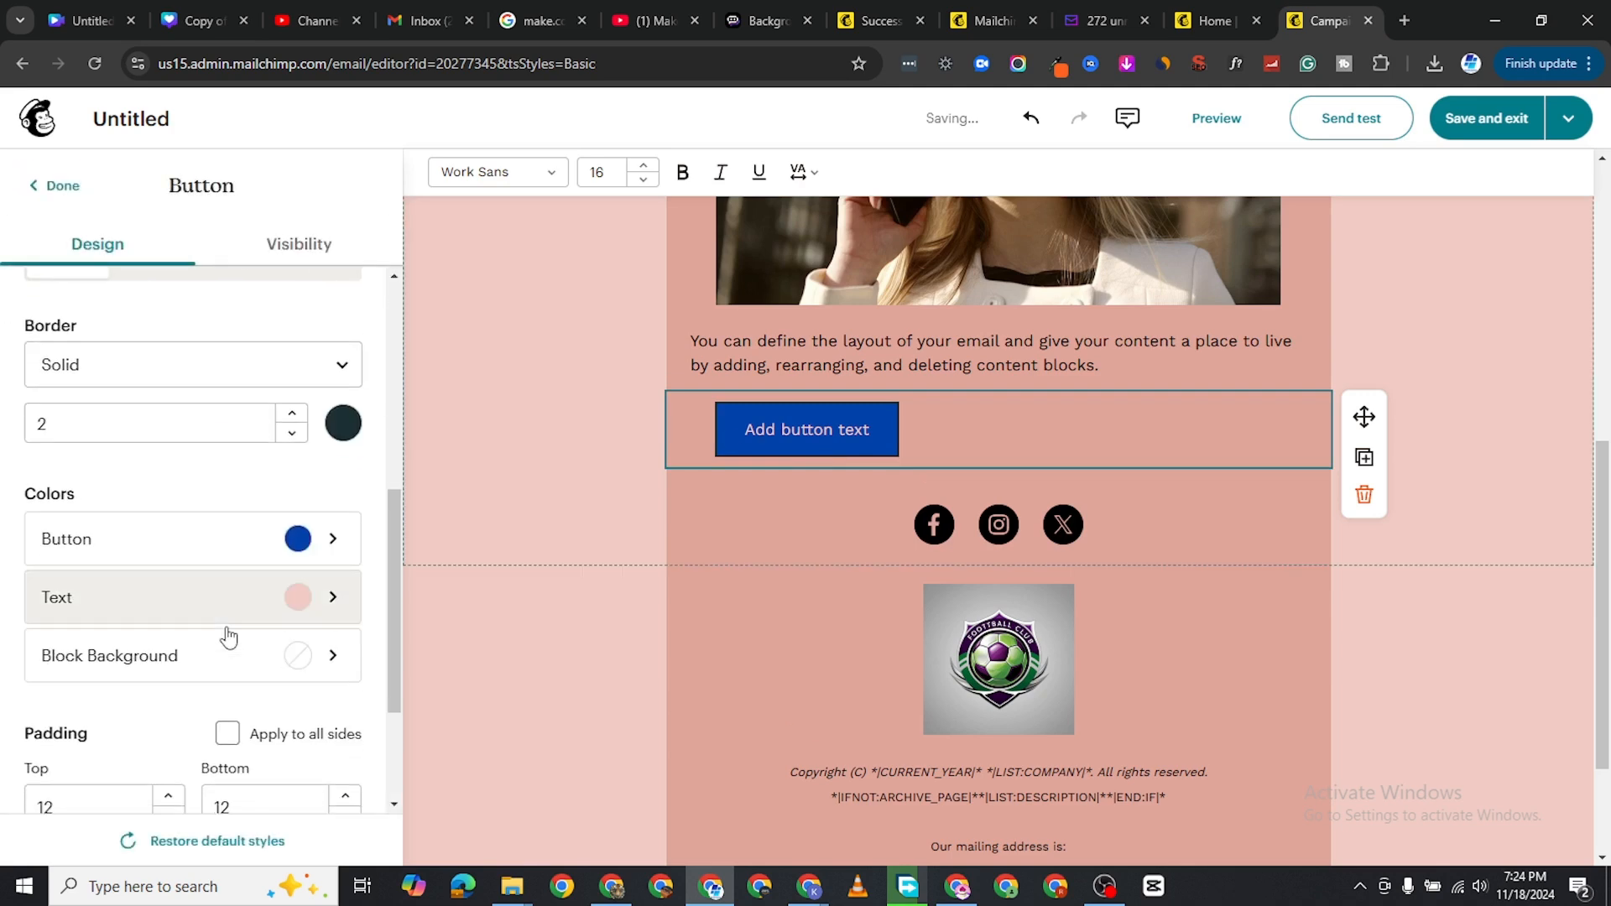
click(326, 608)
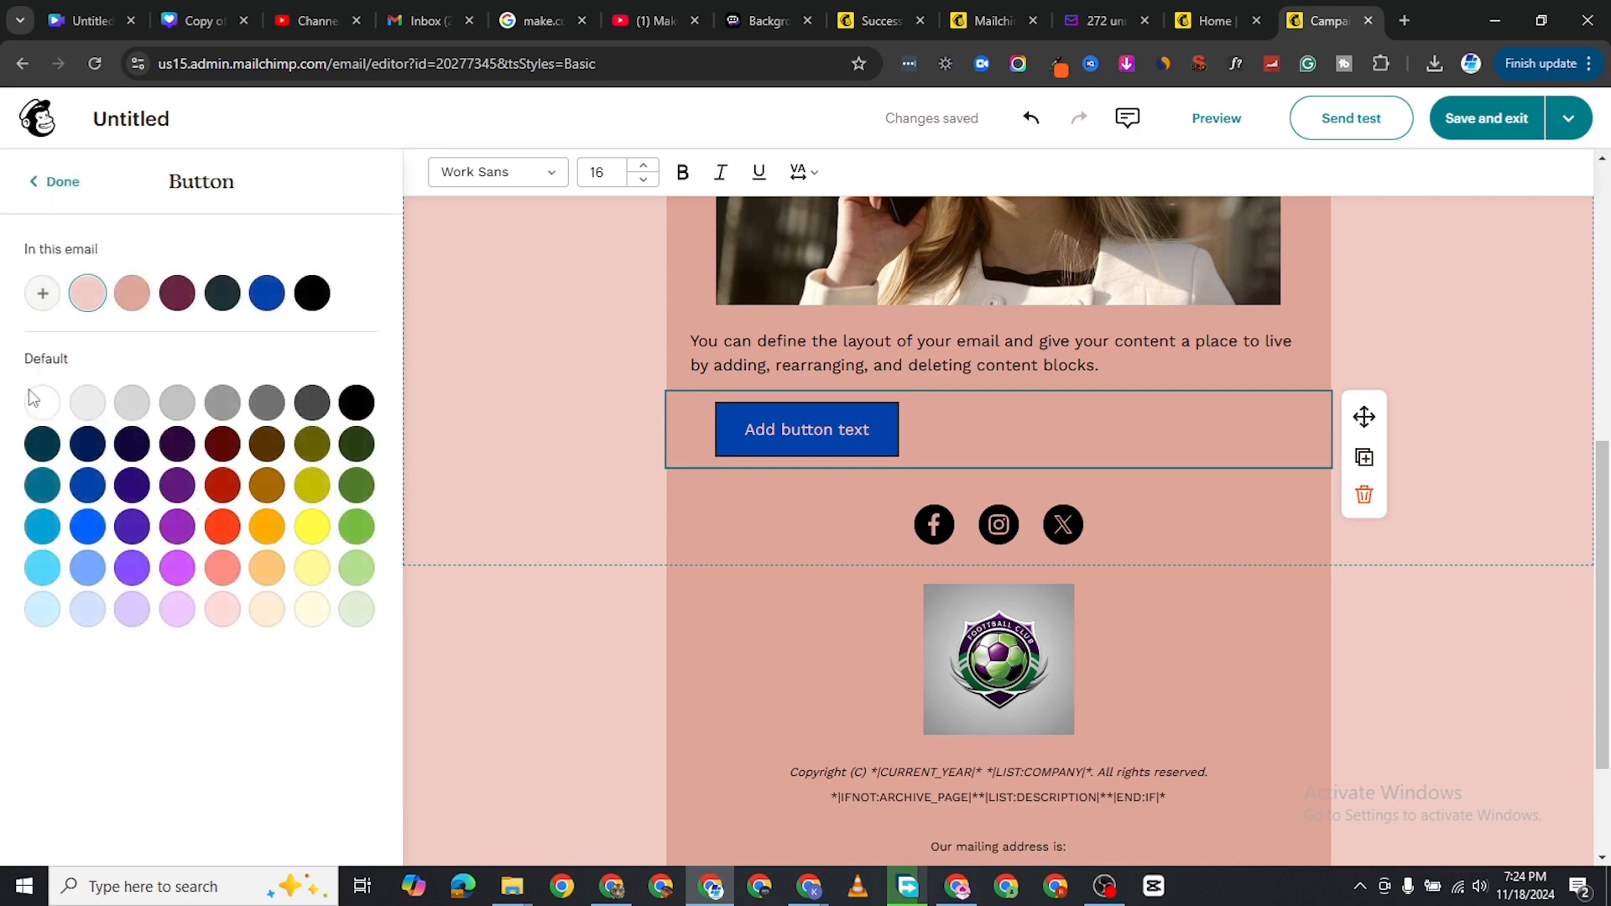
click(43, 408)
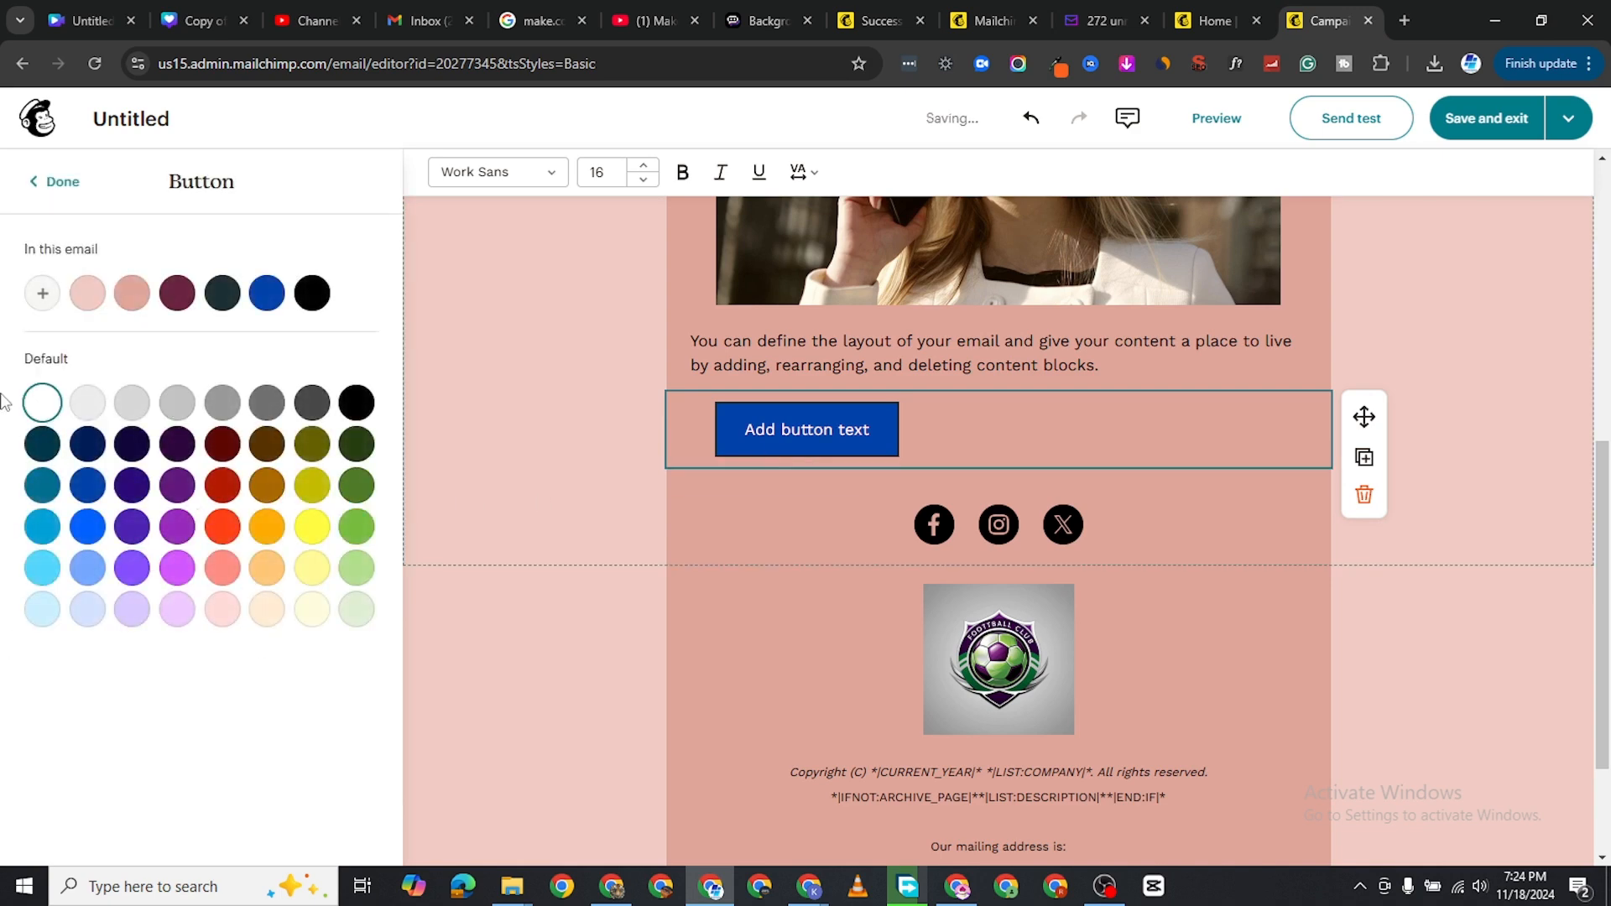
click(38, 192)
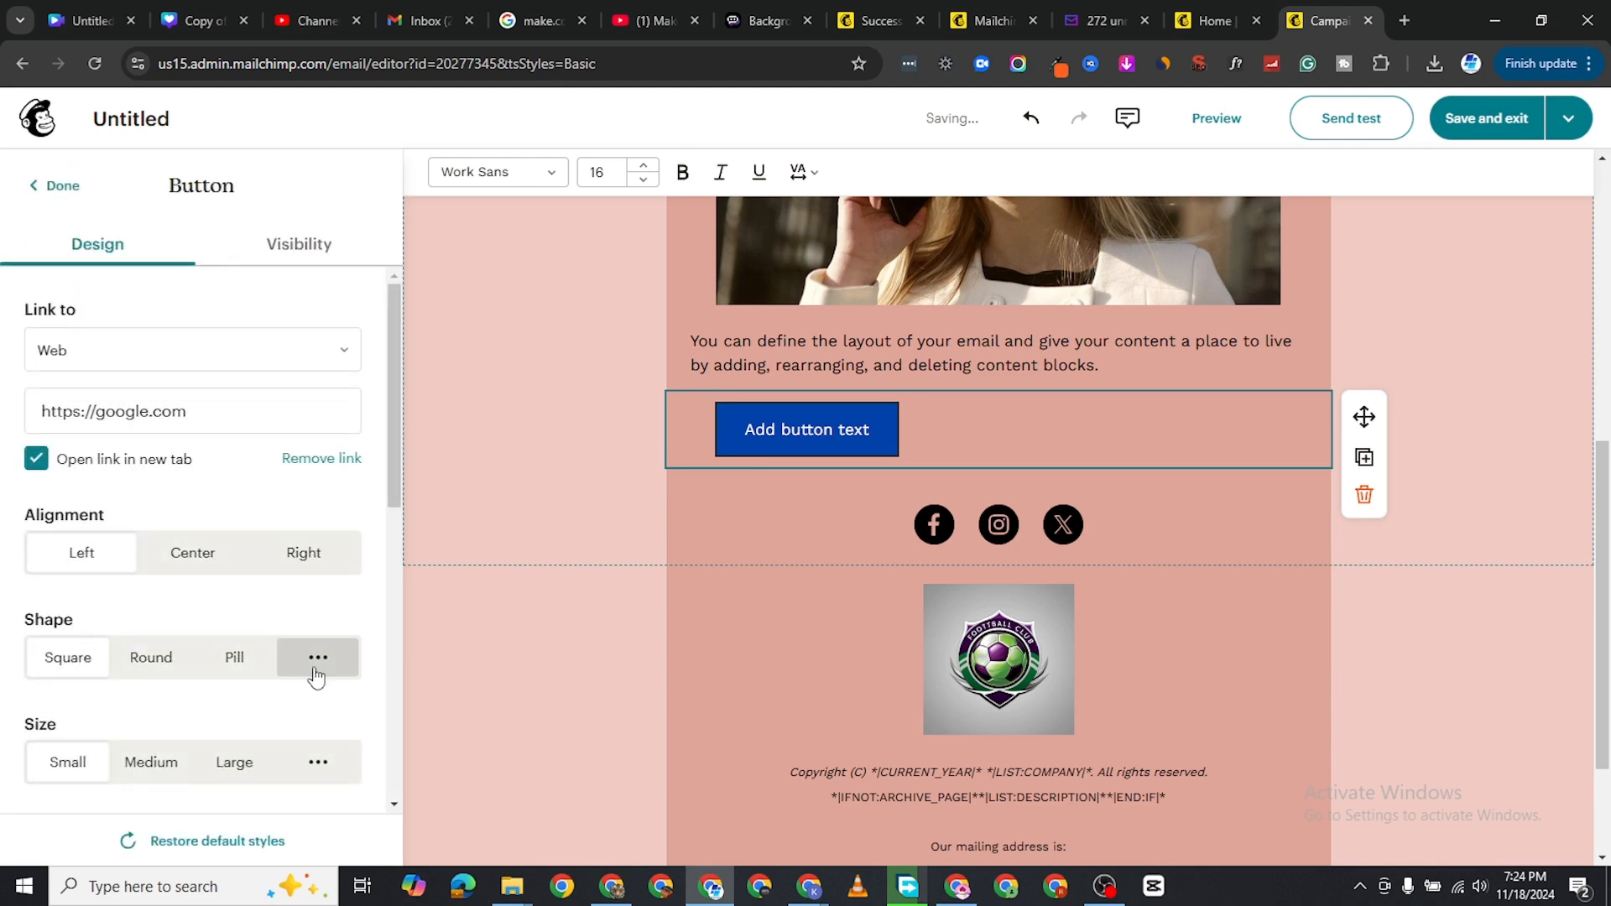
Try white as the button block's background, and settle on light grey from the default colours
scroll(316, 675, down, 8)
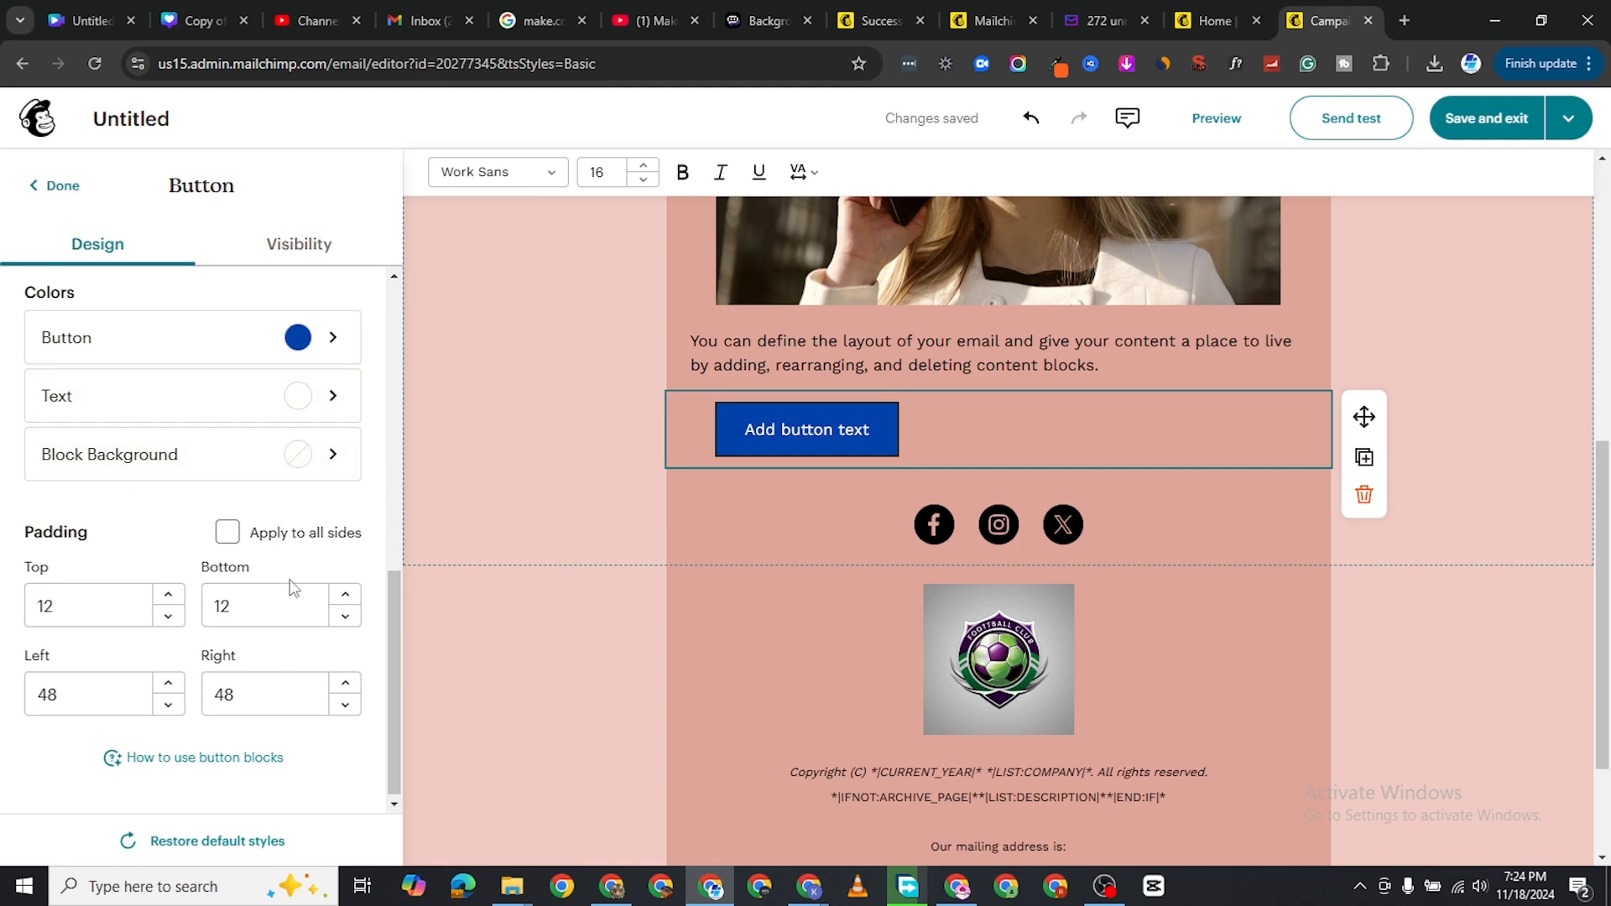
scroll(287, 570, down, 1)
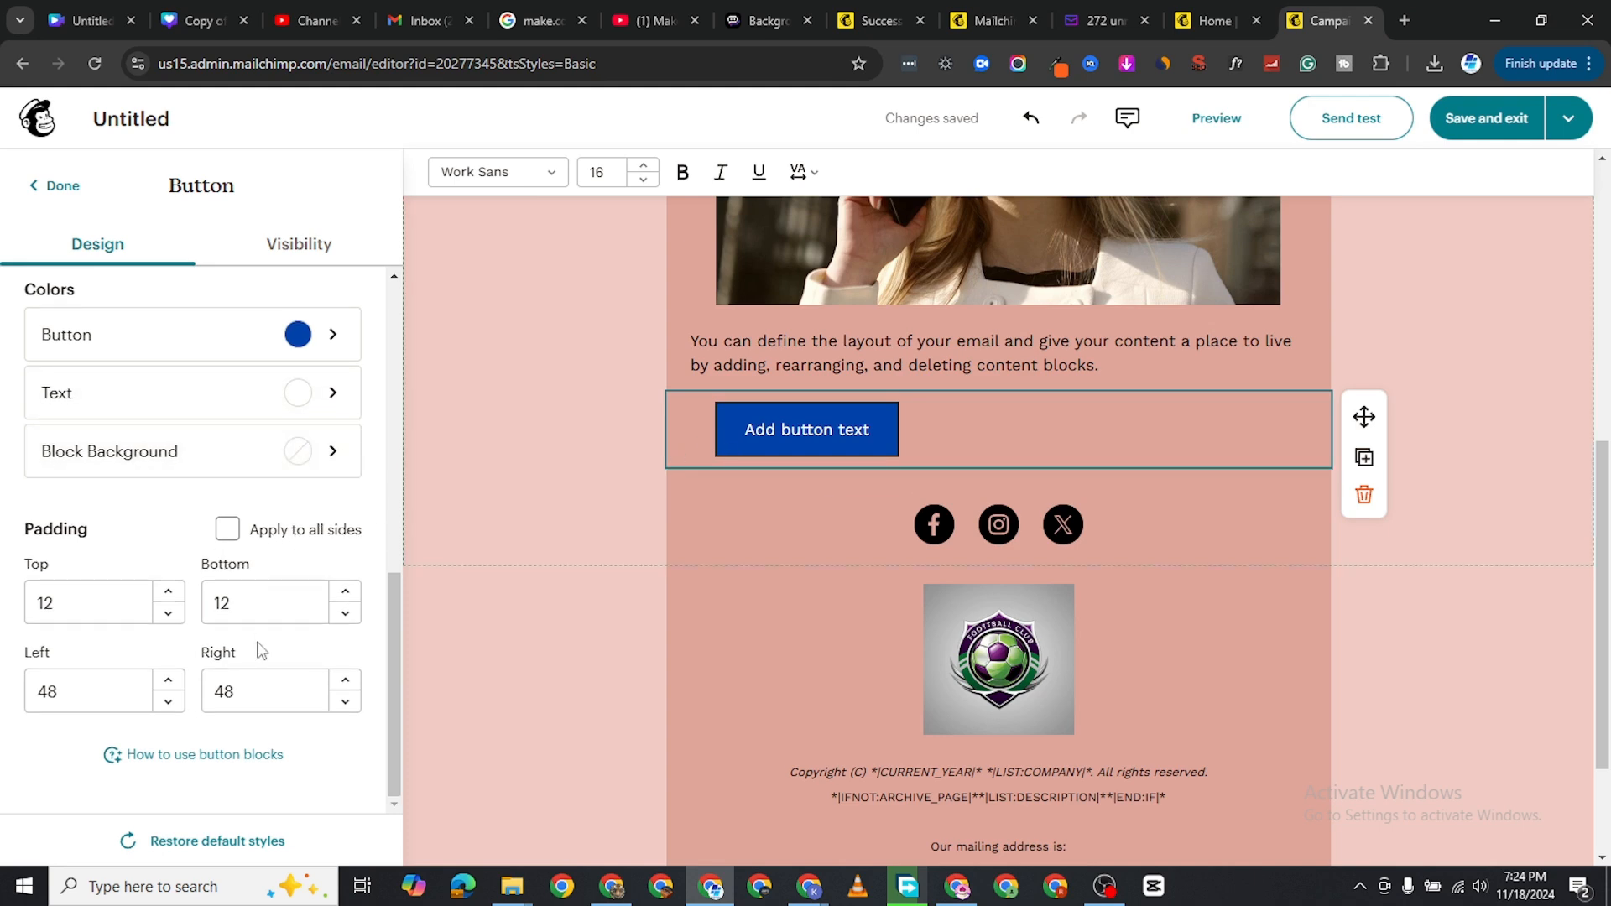
scroll(209, 510, up, 2)
click(292, 551)
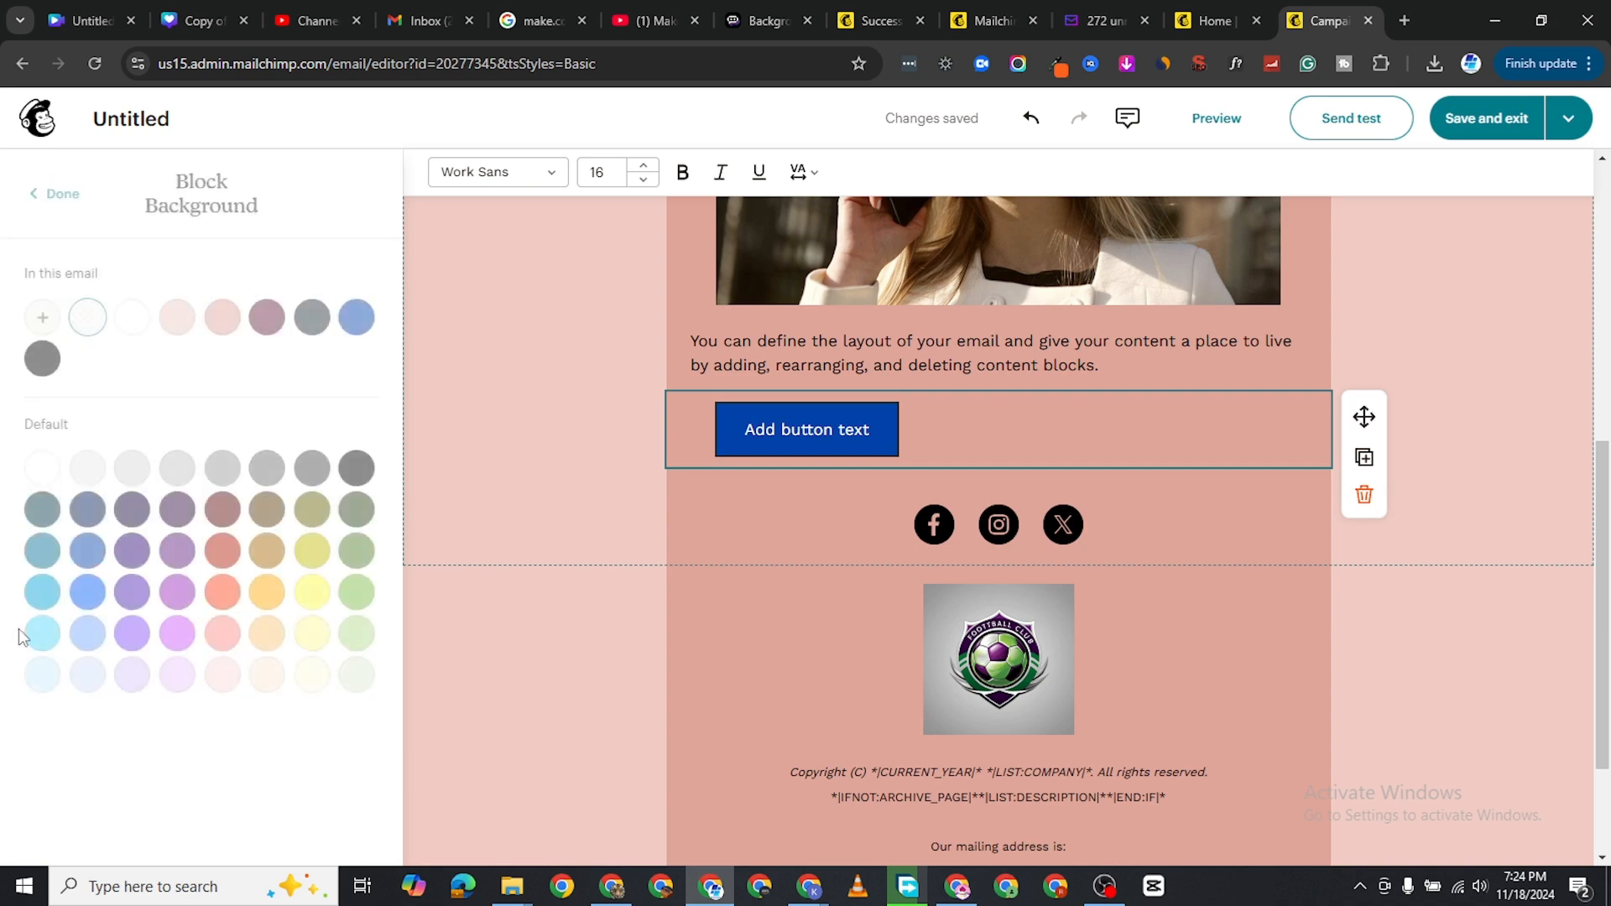
click(132, 317)
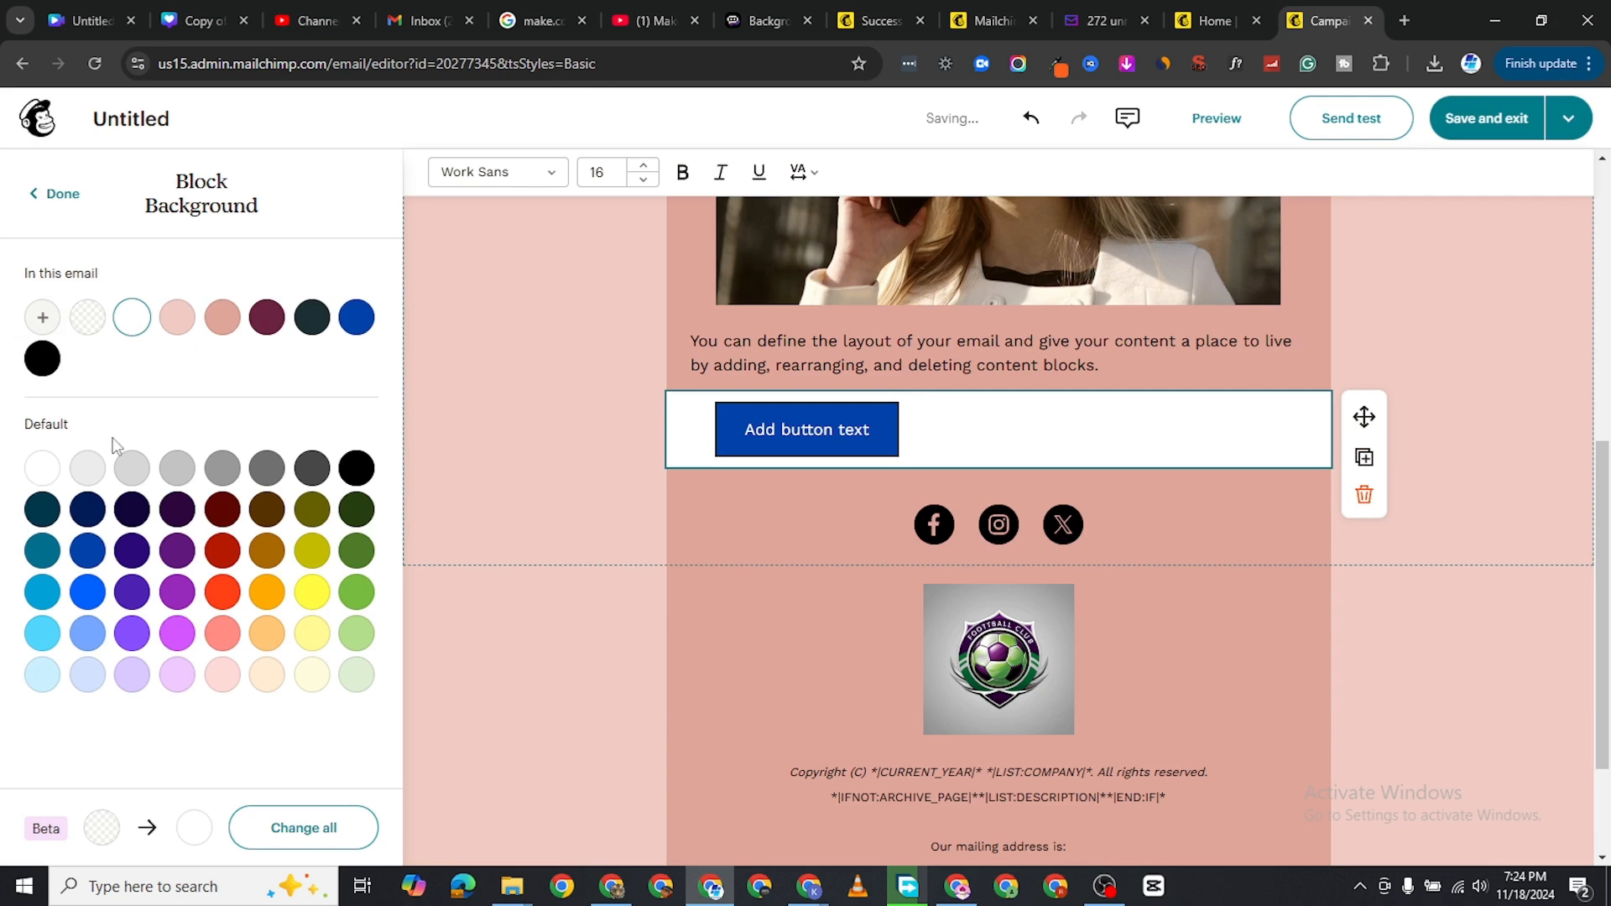
scroll(919, 354, up, 7)
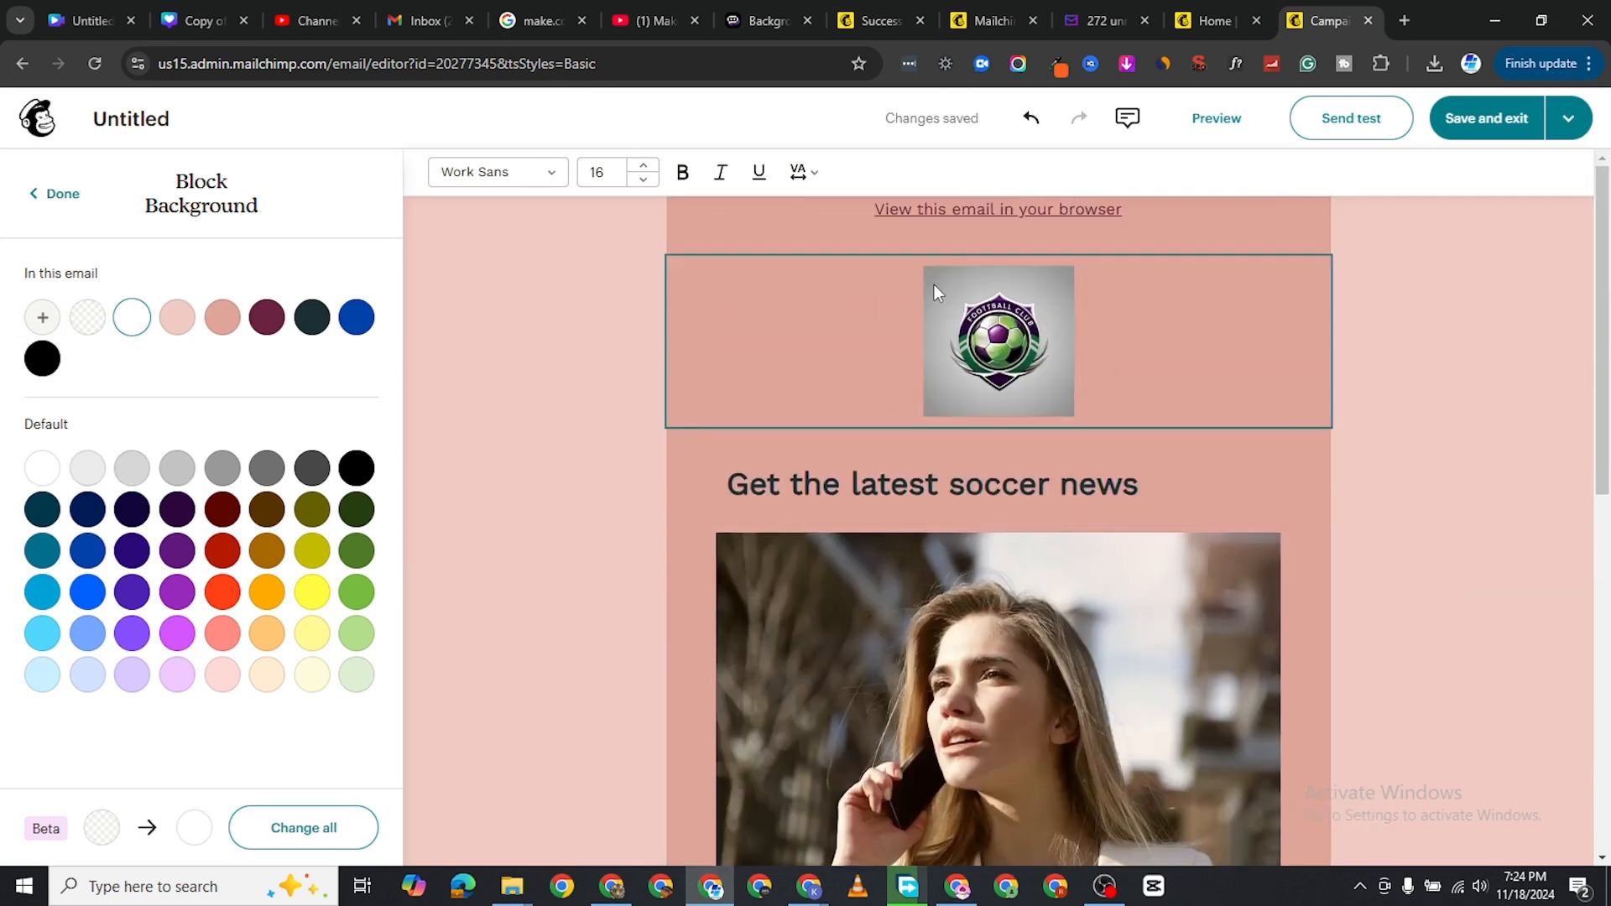
click(176, 468)
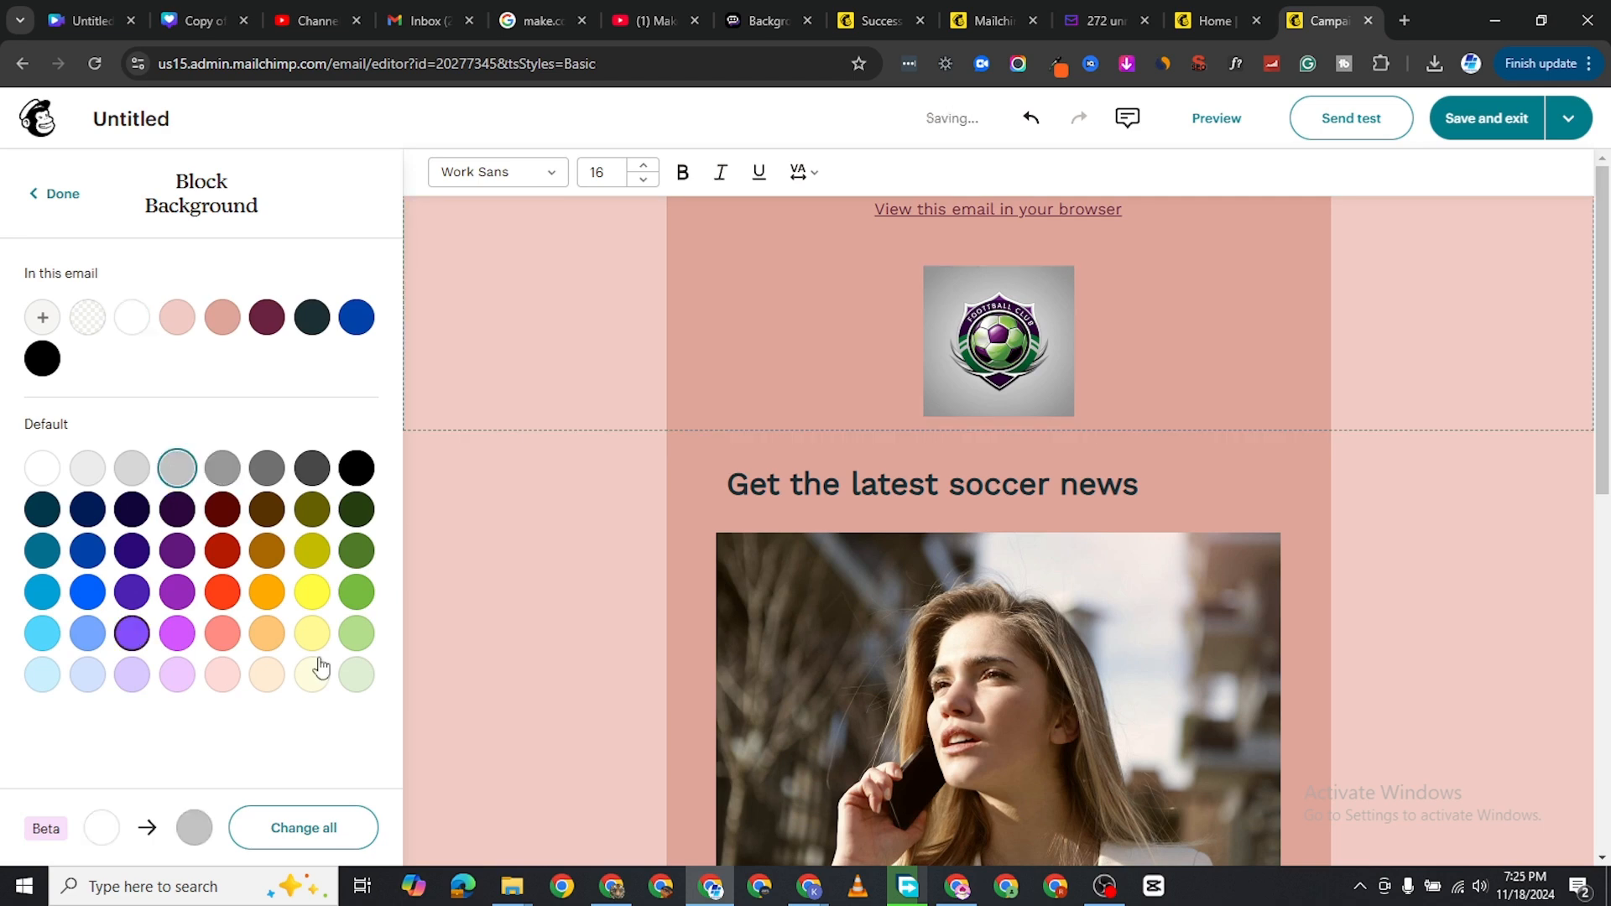
scroll(1015, 513, down, 9)
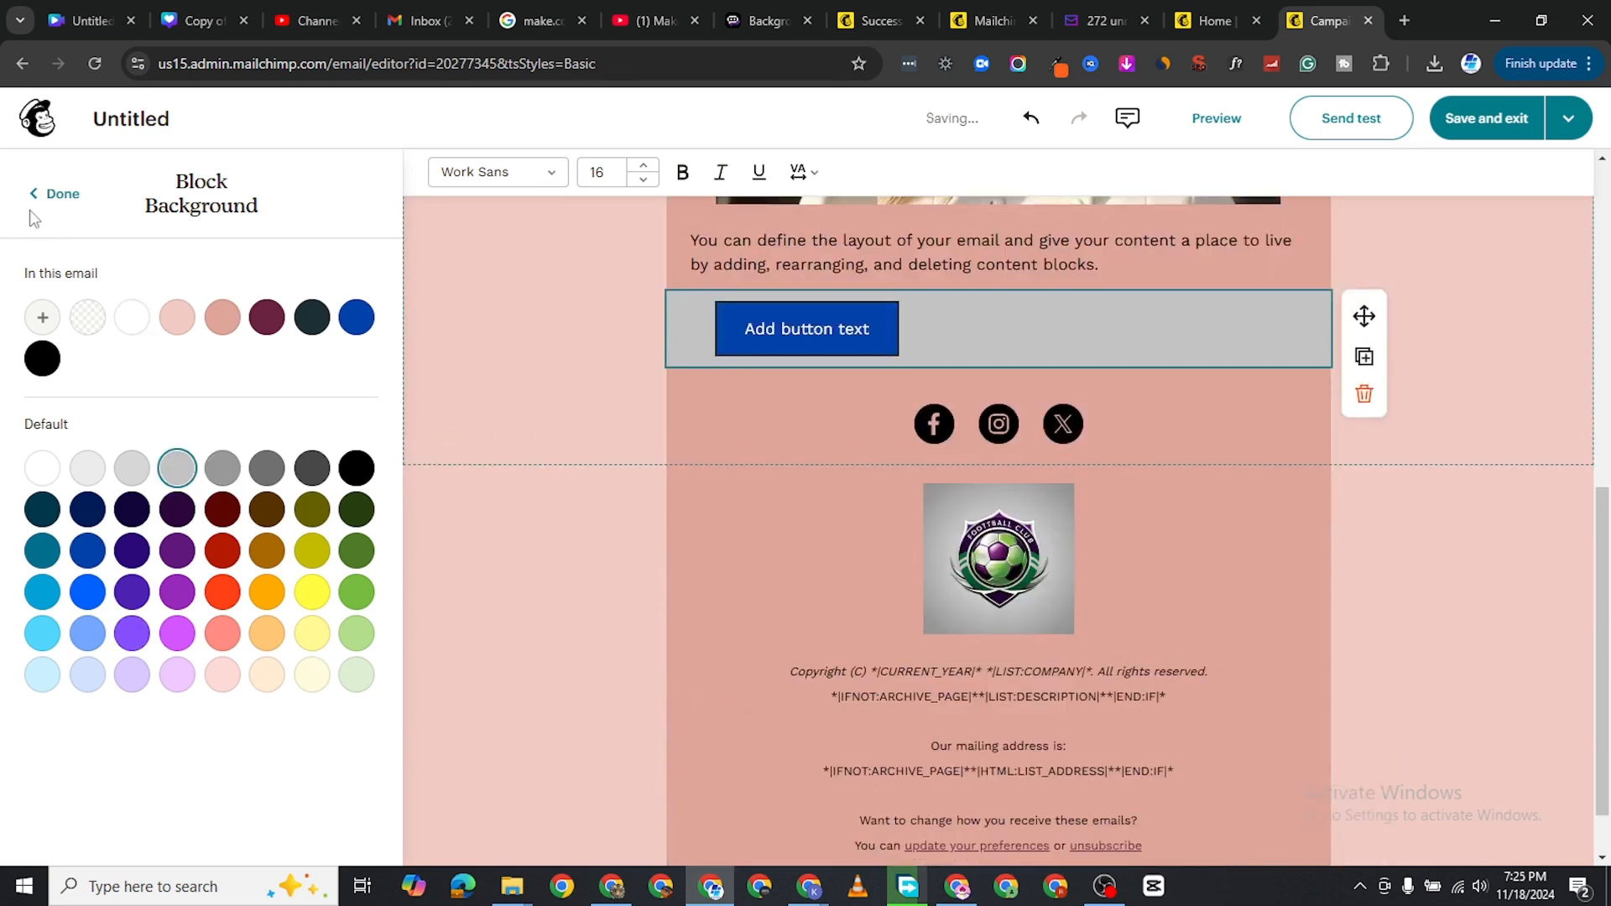
click(55, 194)
Change the button's border colour to white
scroll(151, 571, down, 2)
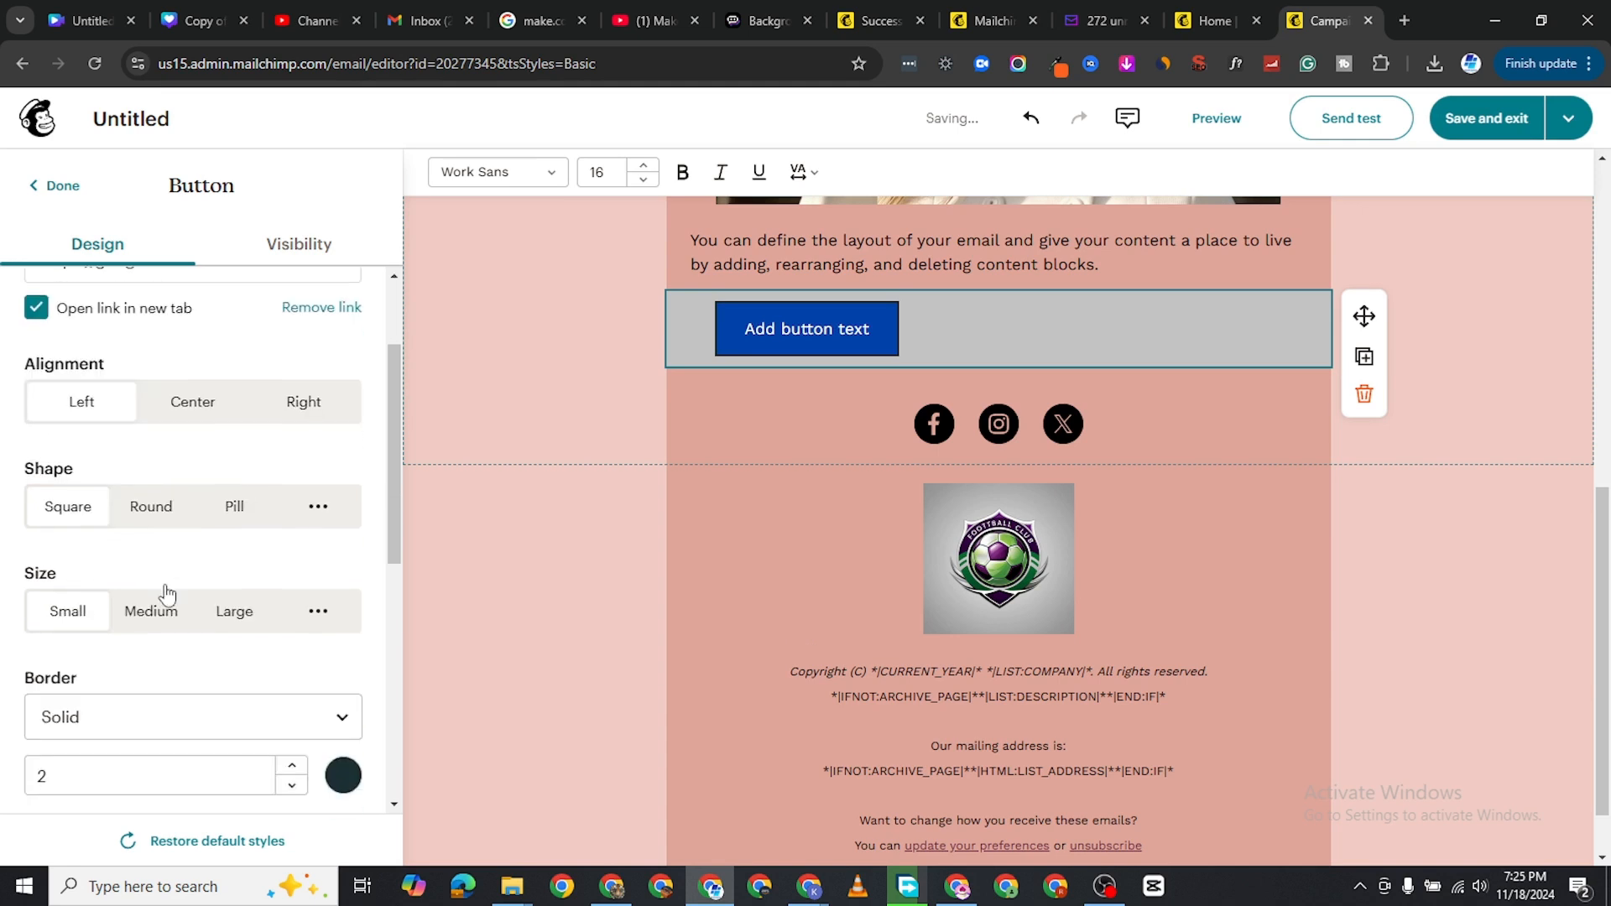
scroll(176, 597, down, 5)
scroll(252, 478, up, 1)
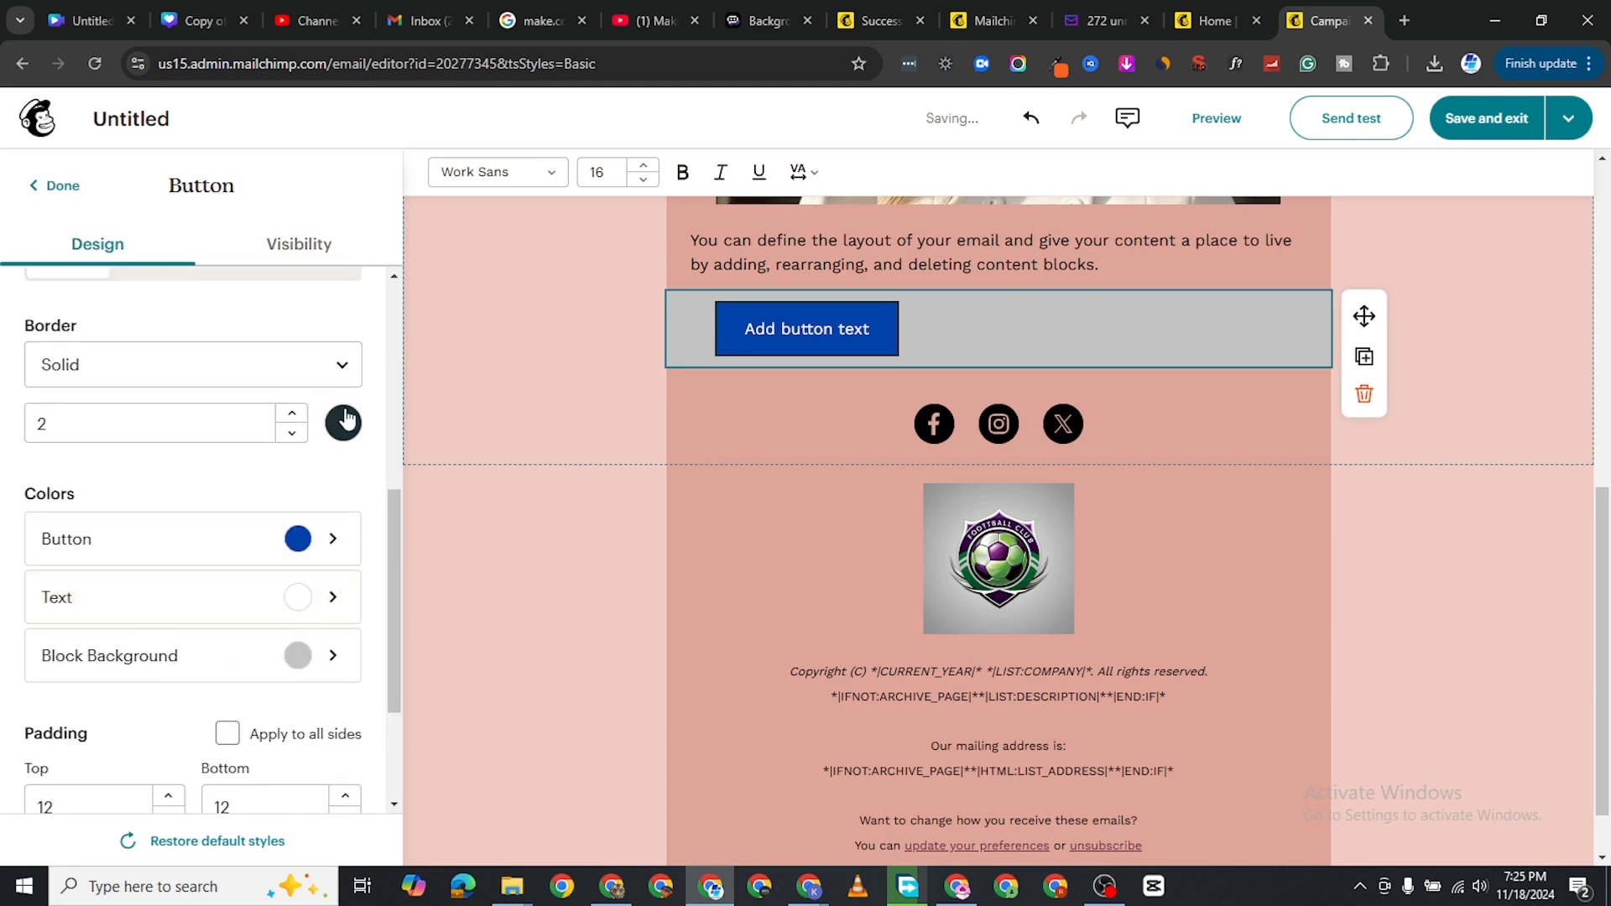
click(344, 422)
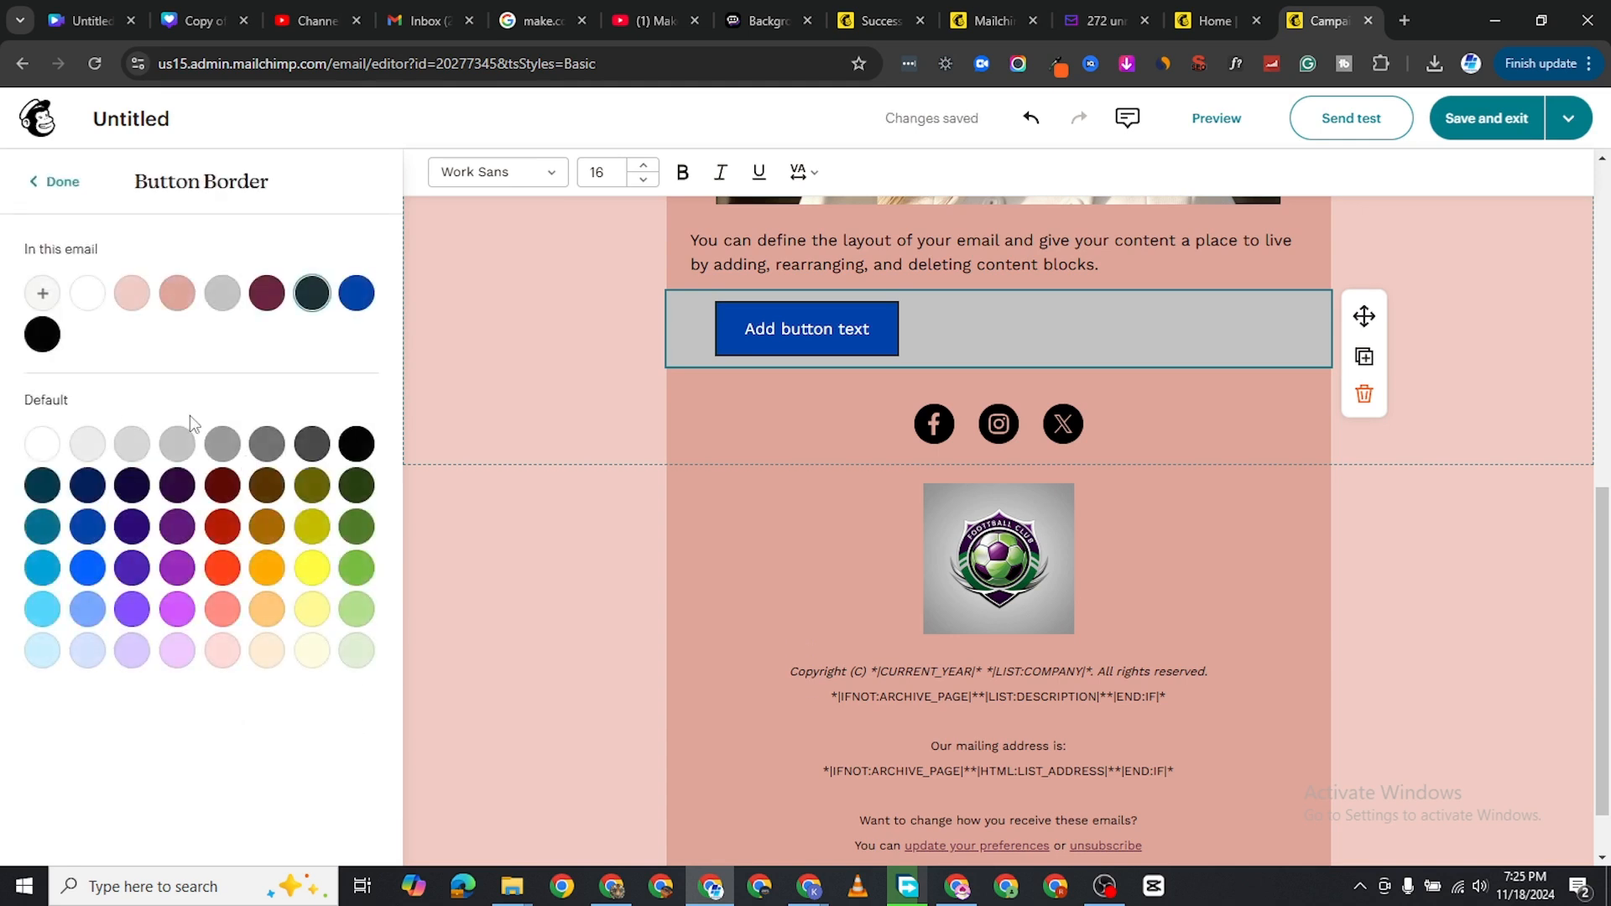
click(42, 443)
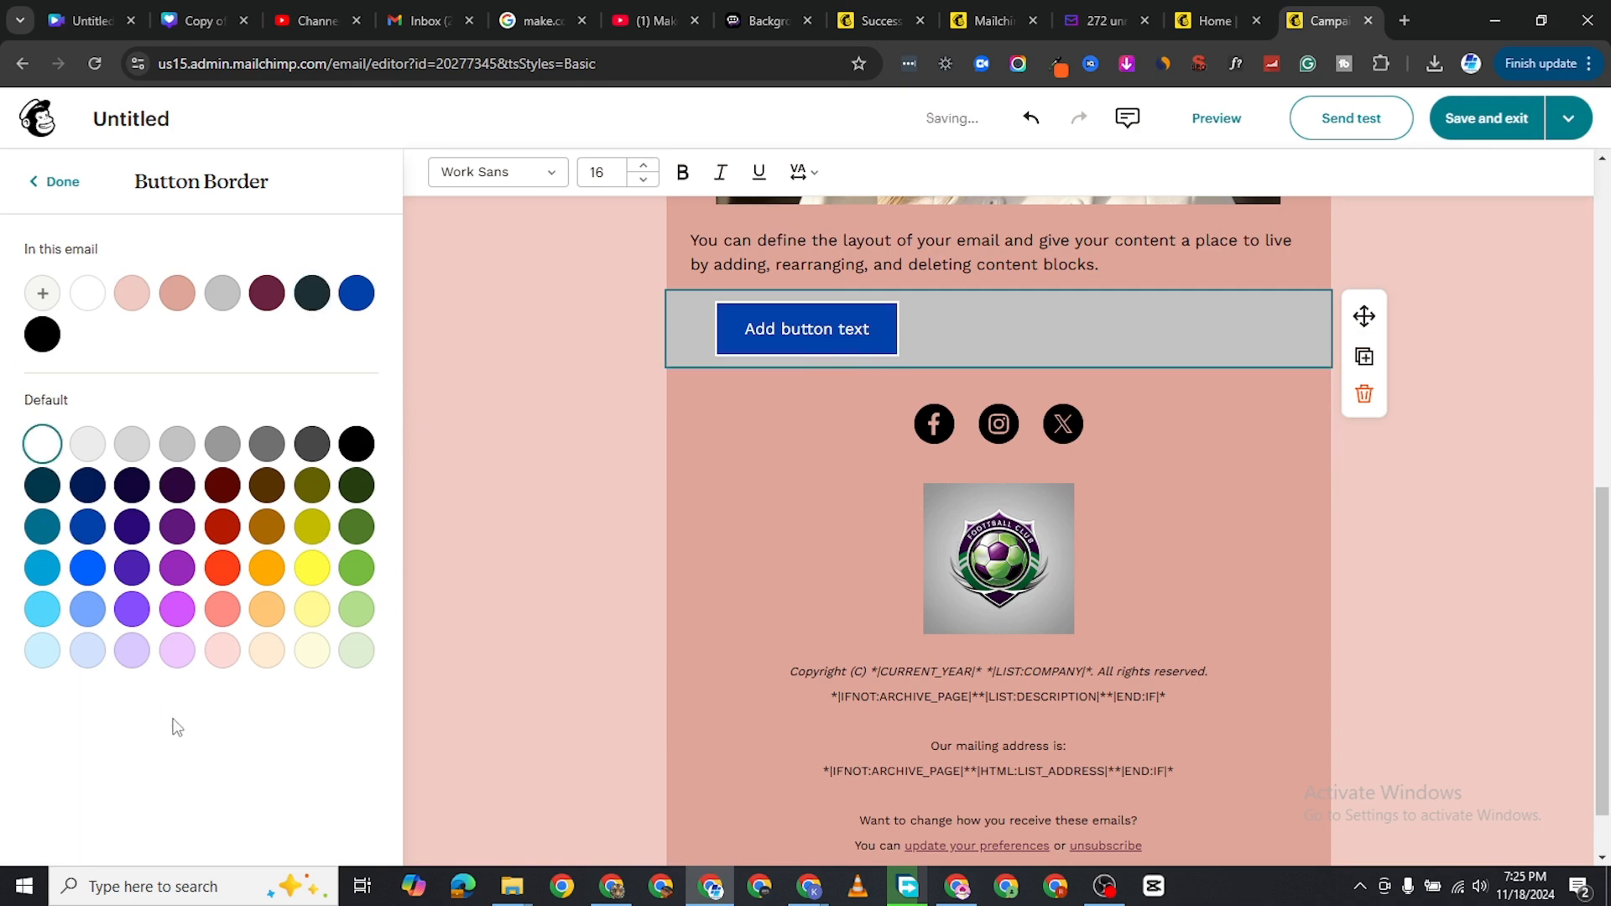
click(52, 181)
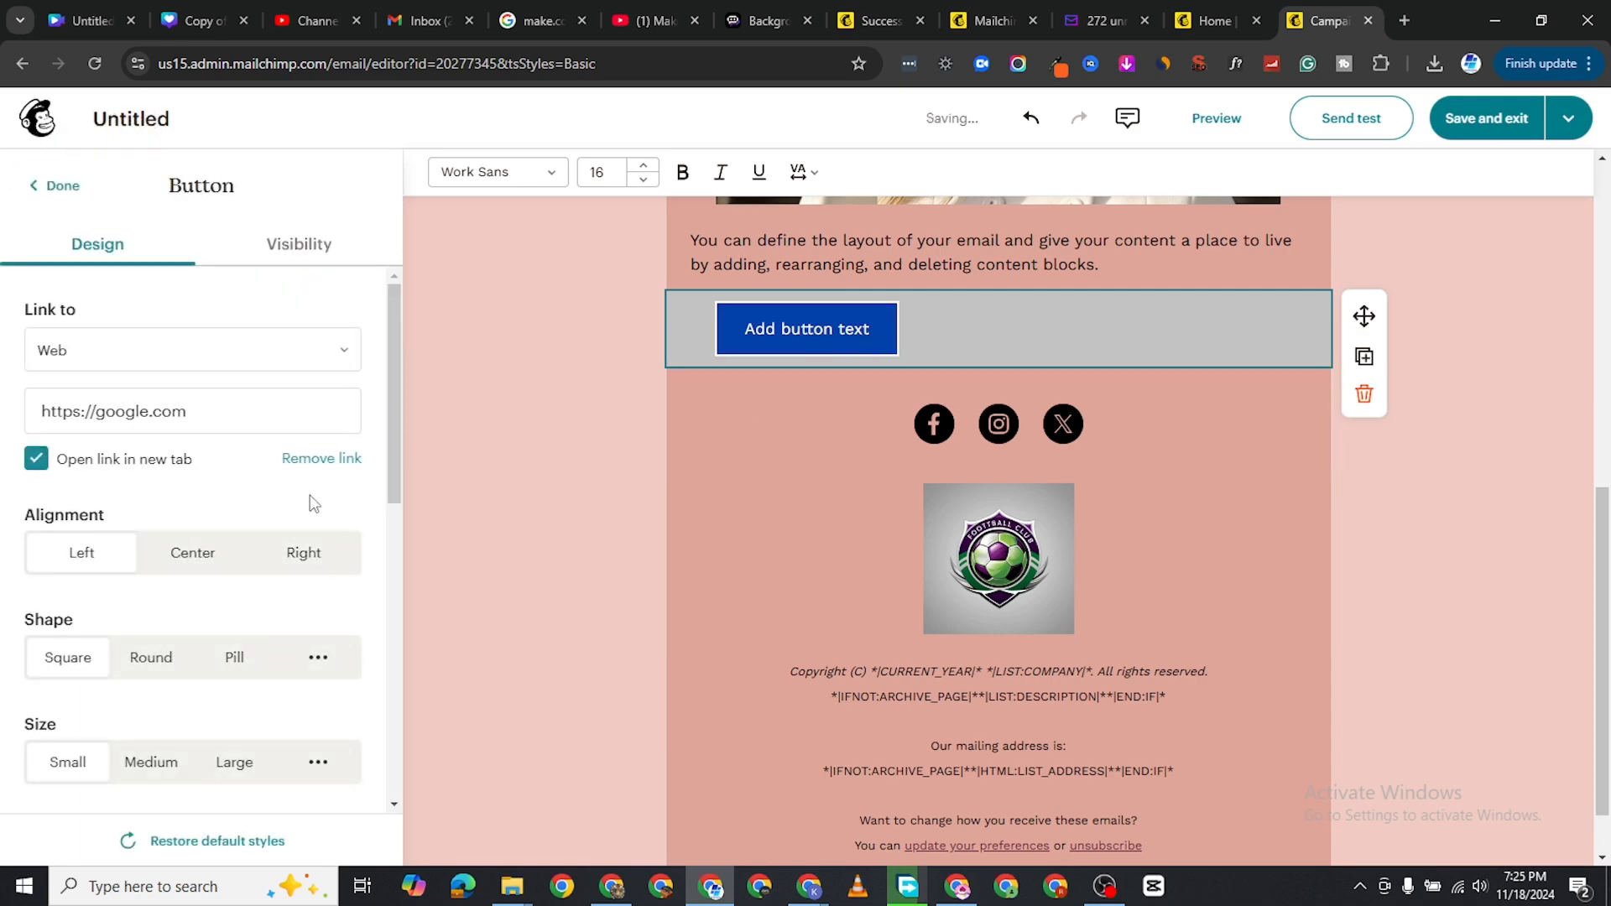
Increase the thickness of the button's solid border to 5
scroll(183, 587, down, 4)
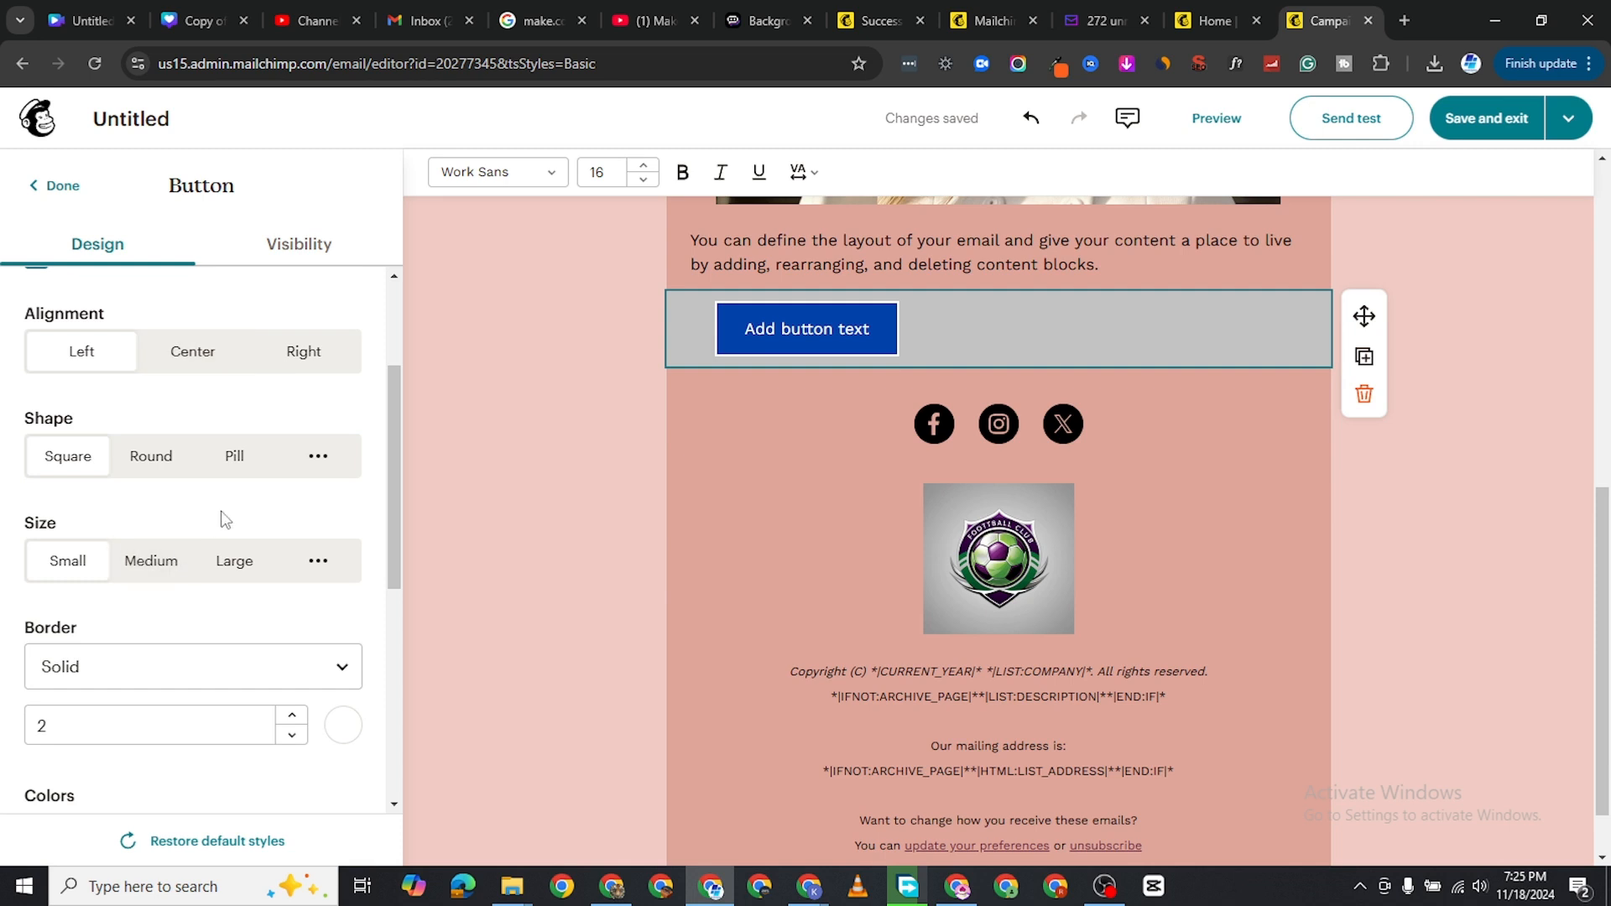
scroll(160, 582, down, 3)
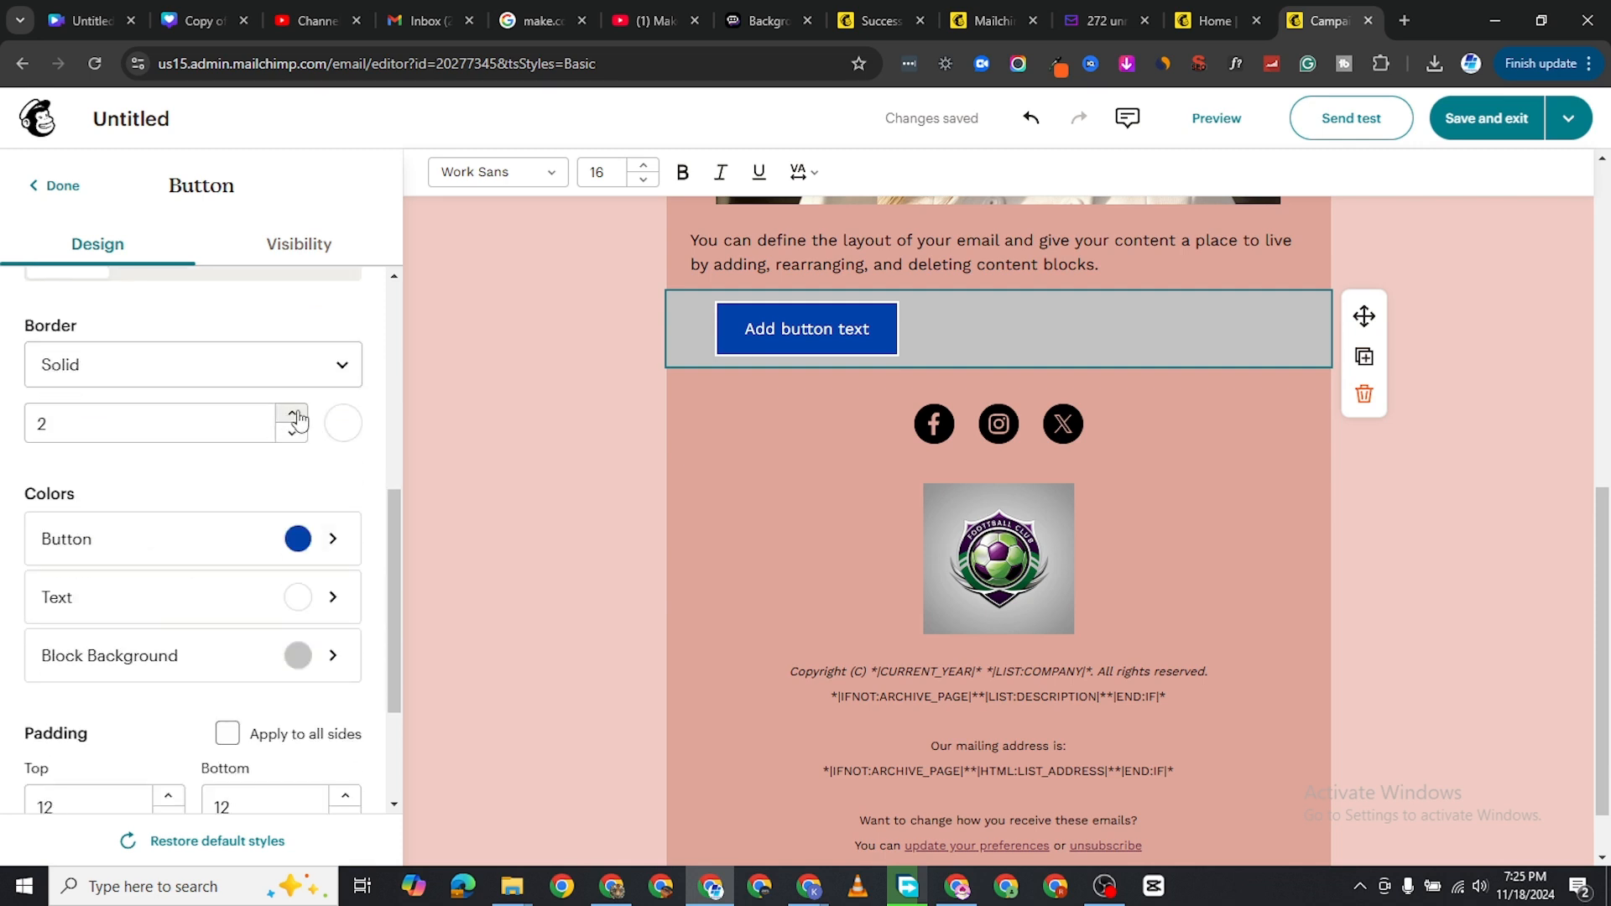
double_click(292, 415)
click(293, 415)
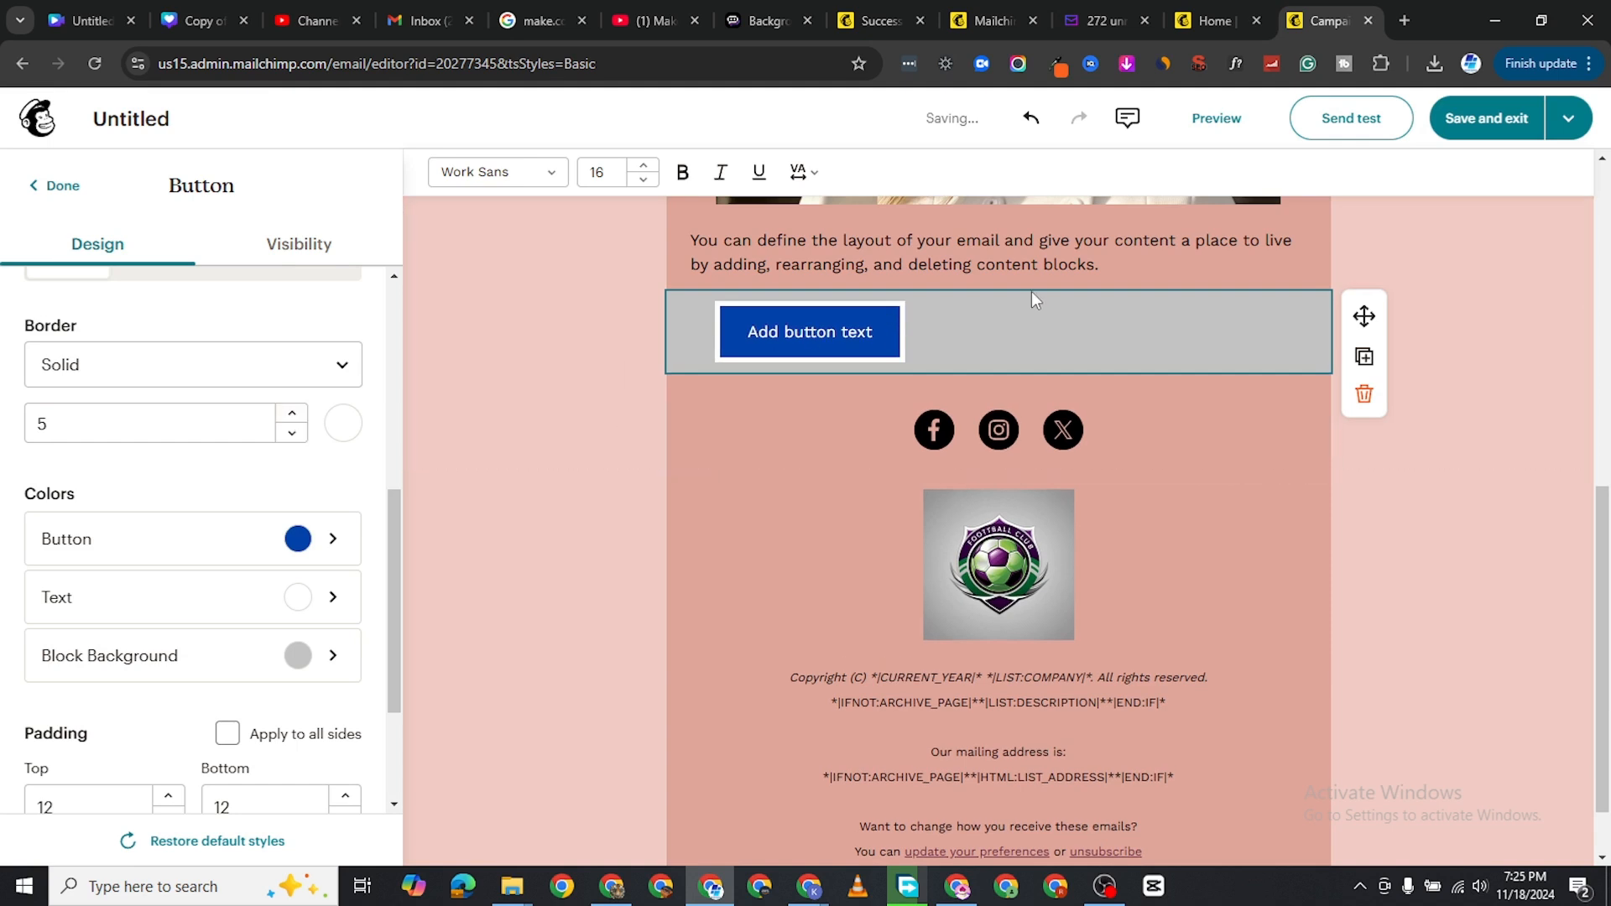
scroll(132, 676, down, 3)
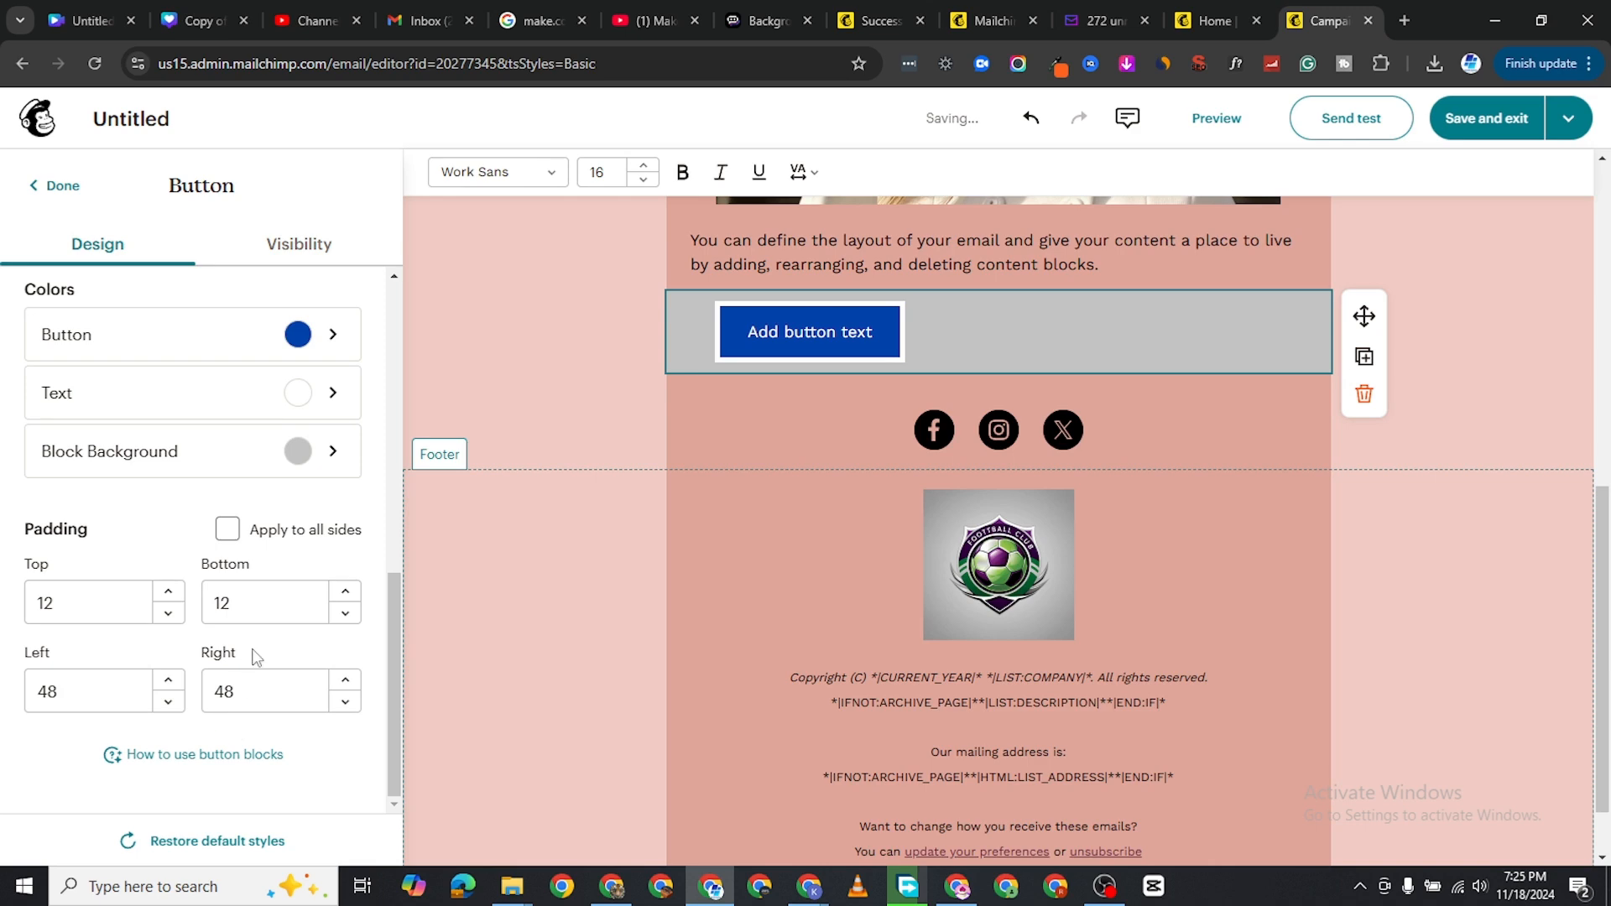
scroll(834, 416, up, 7)
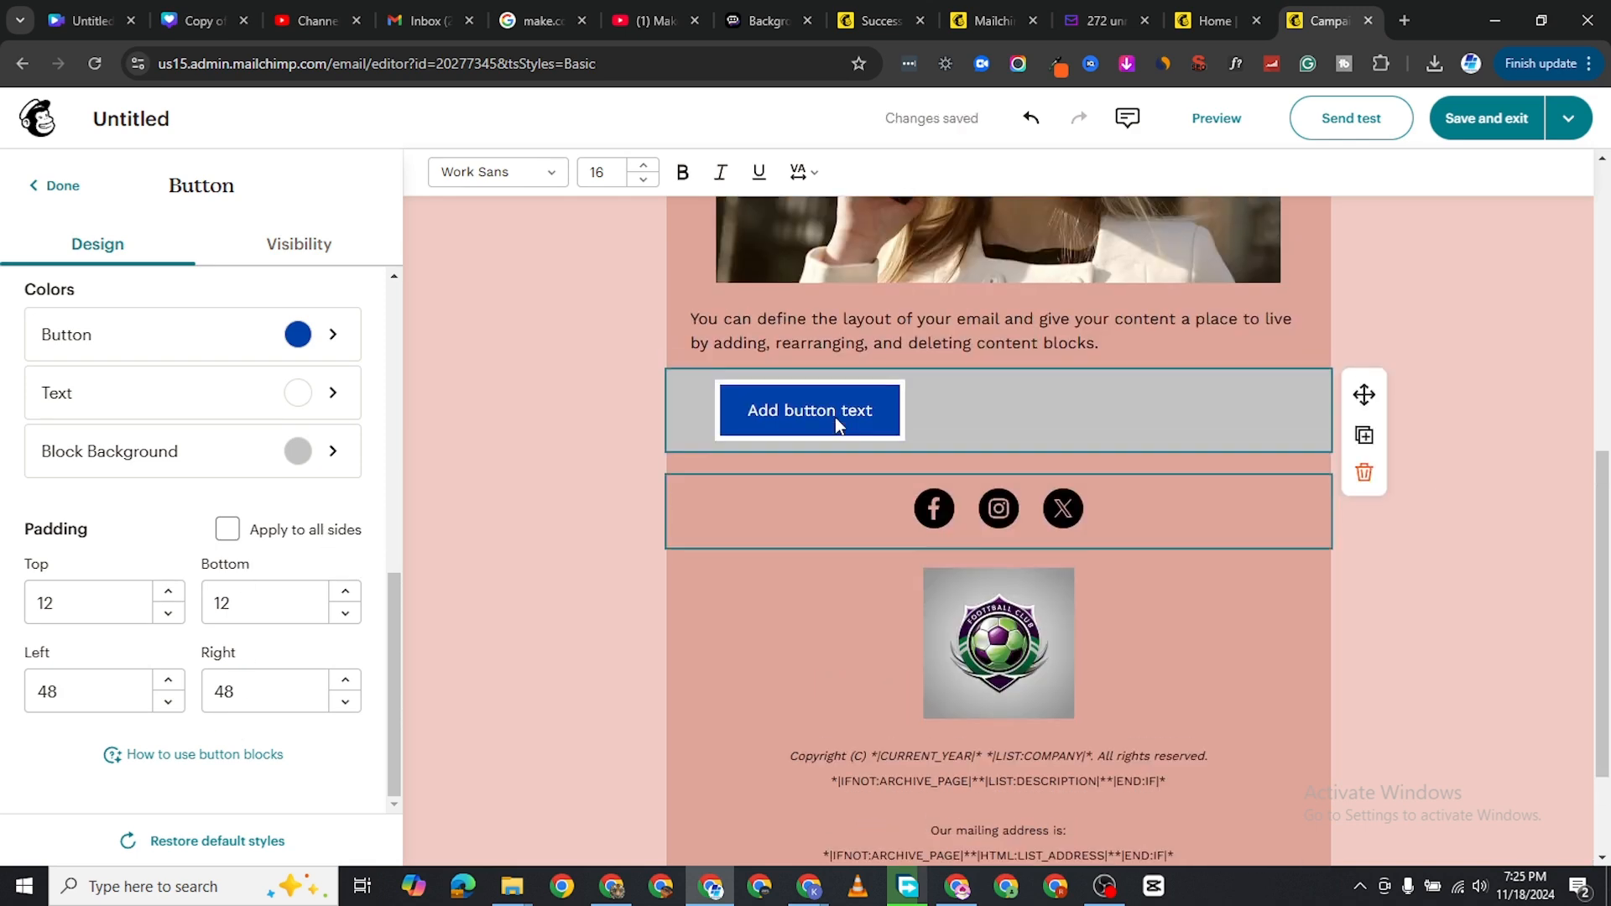
scroll(860, 457, up, 1)
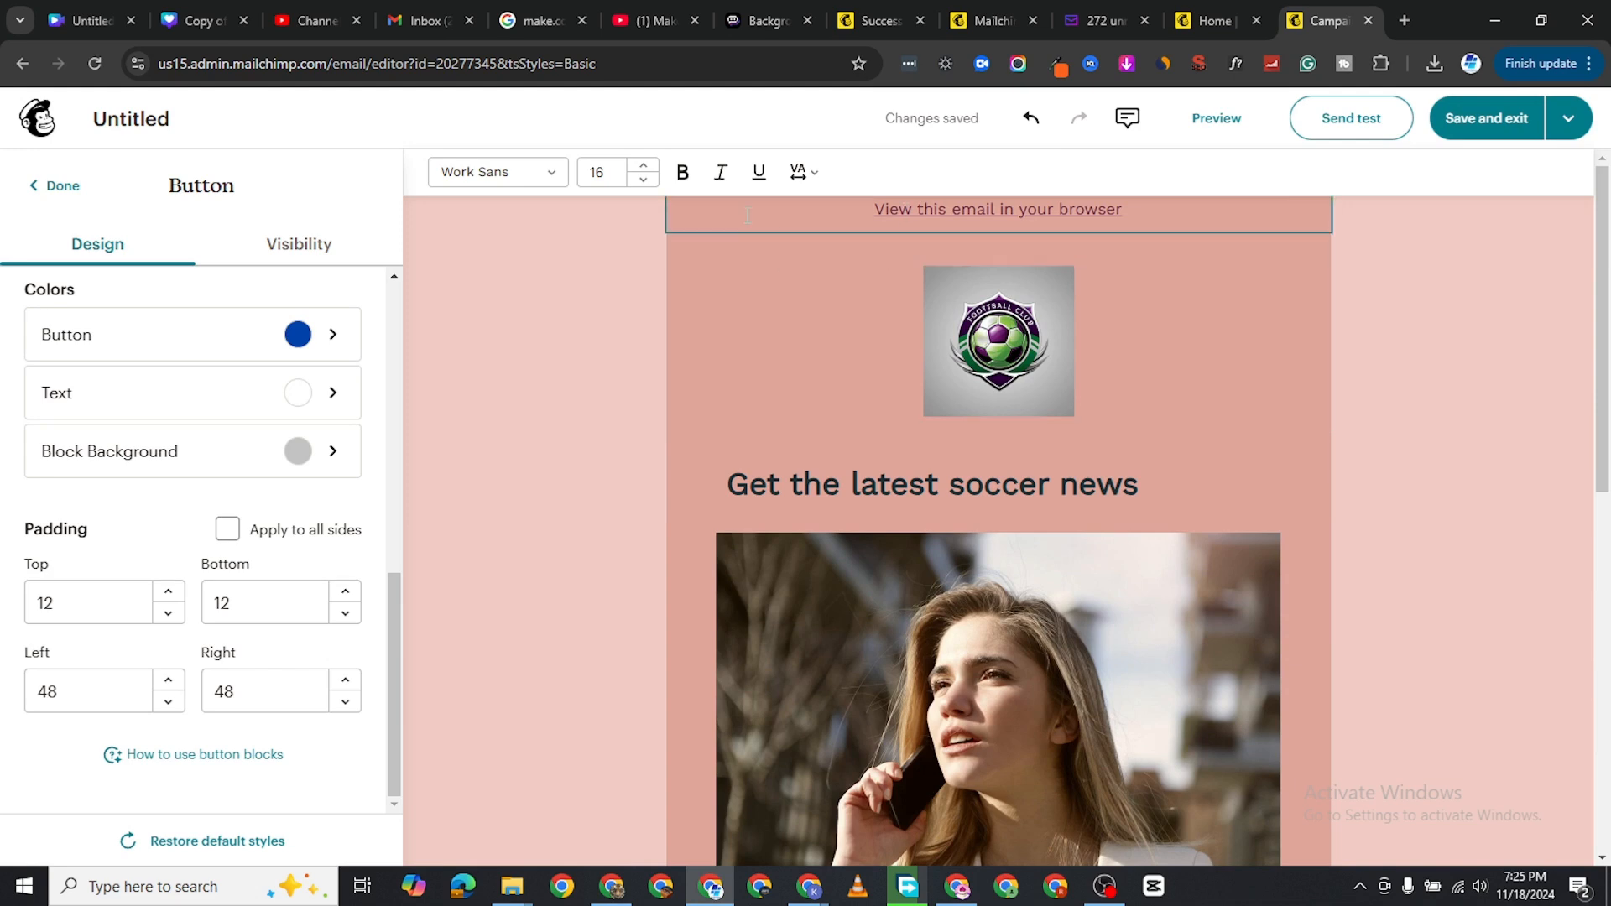
click(746, 215)
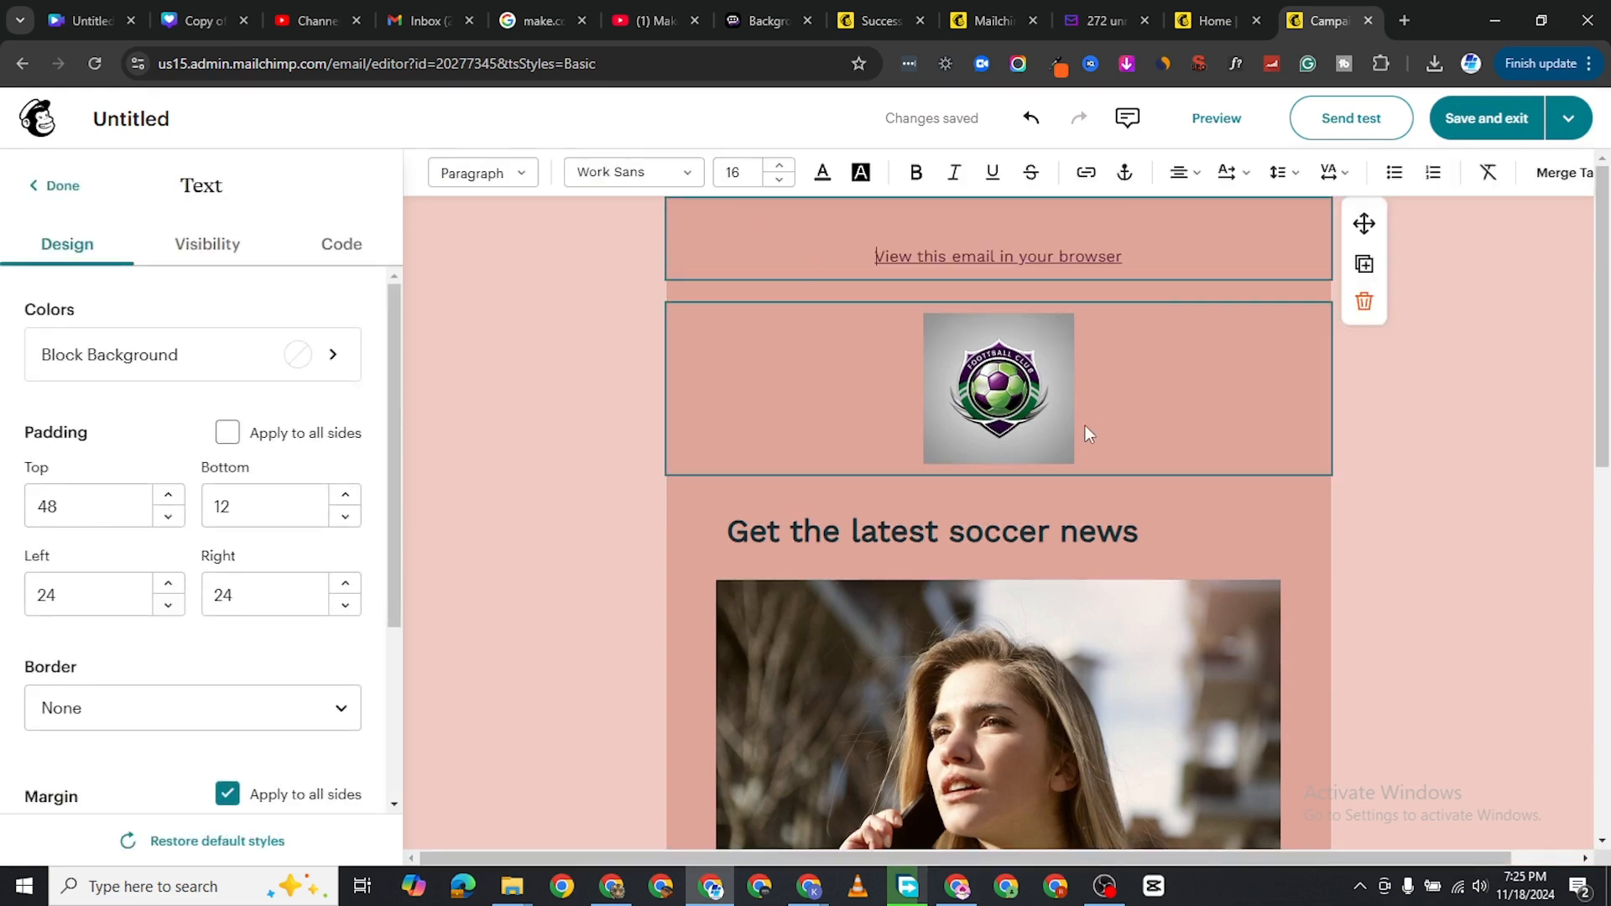
scroll(1084, 425, down, 10)
click(1065, 369)
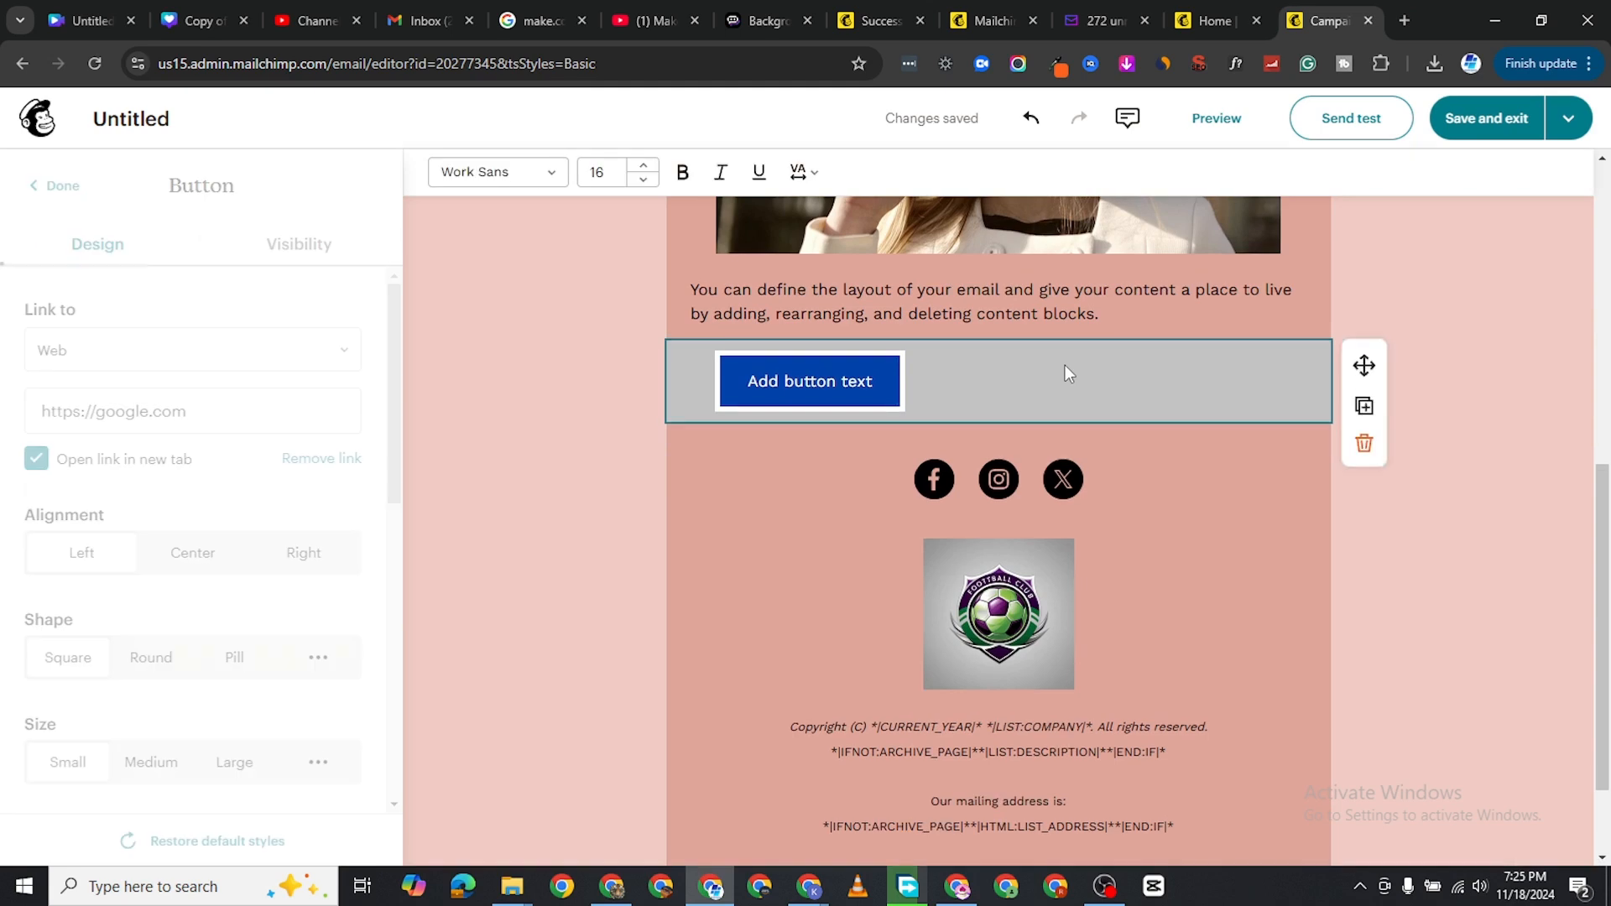
Copy the hex code C2C2C2 of the button block's grey background from its custom colour settings
scroll(129, 657, down, 8)
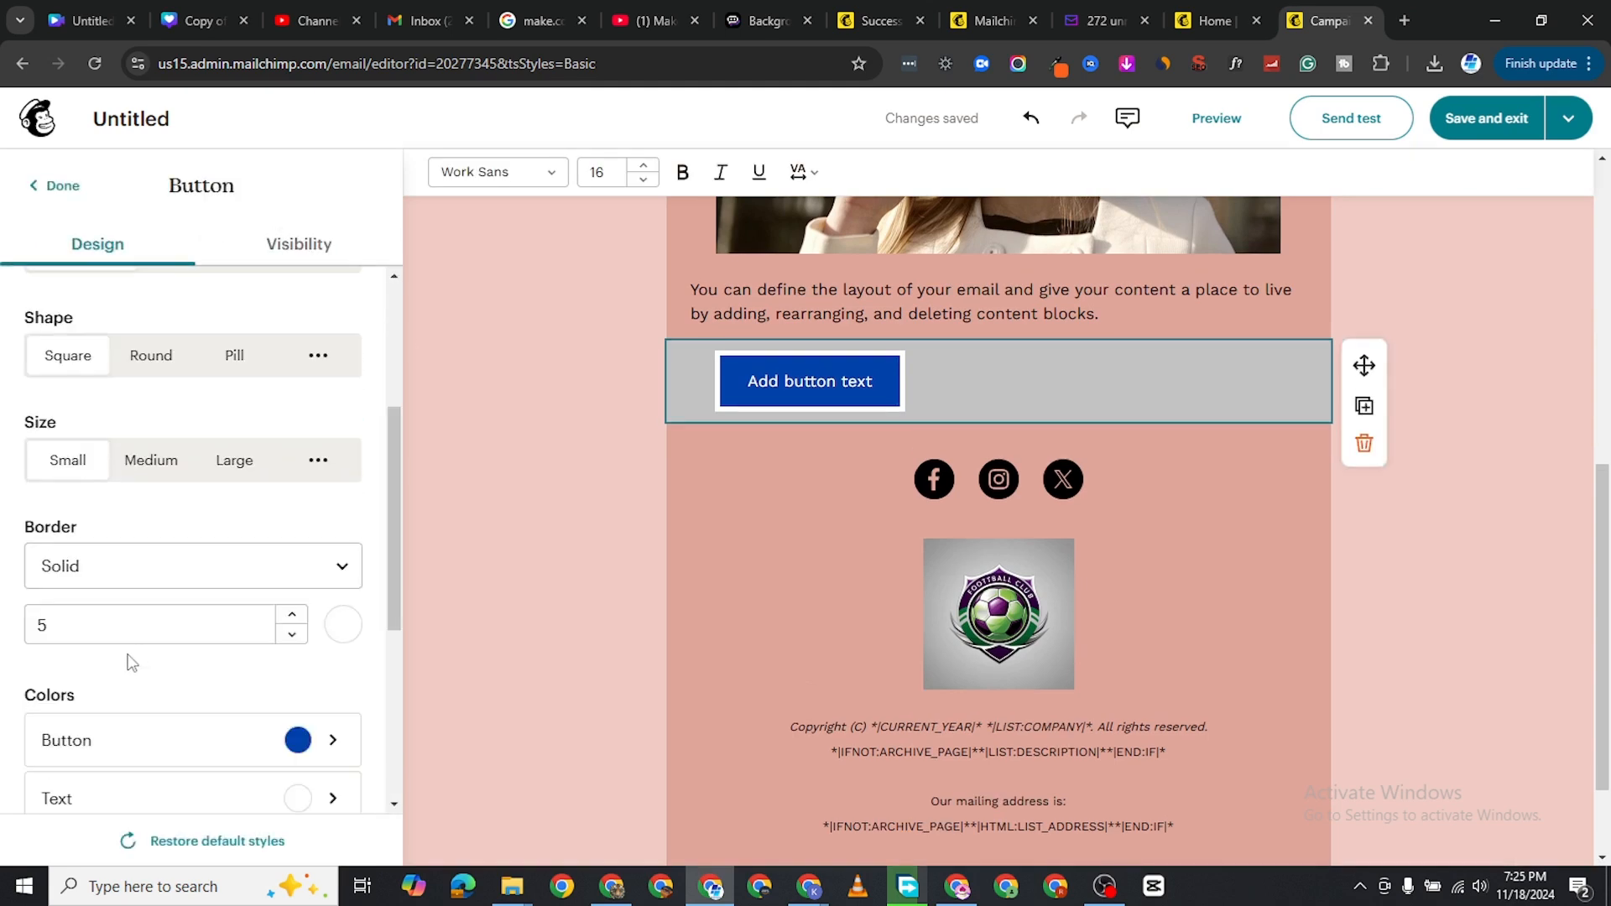
click(168, 454)
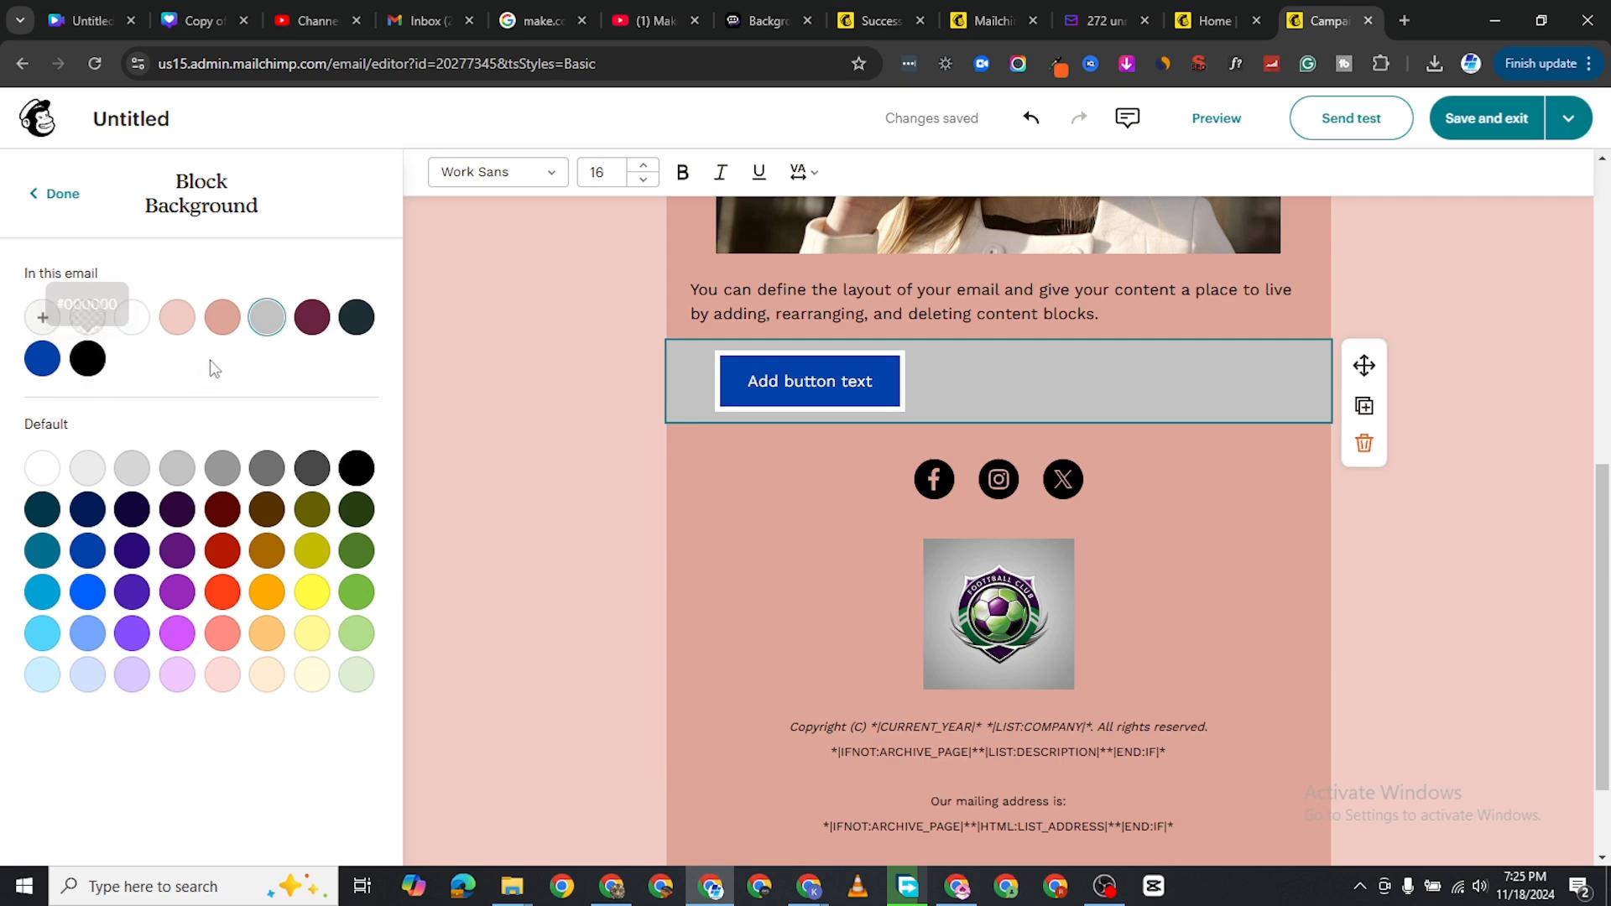
click(262, 326)
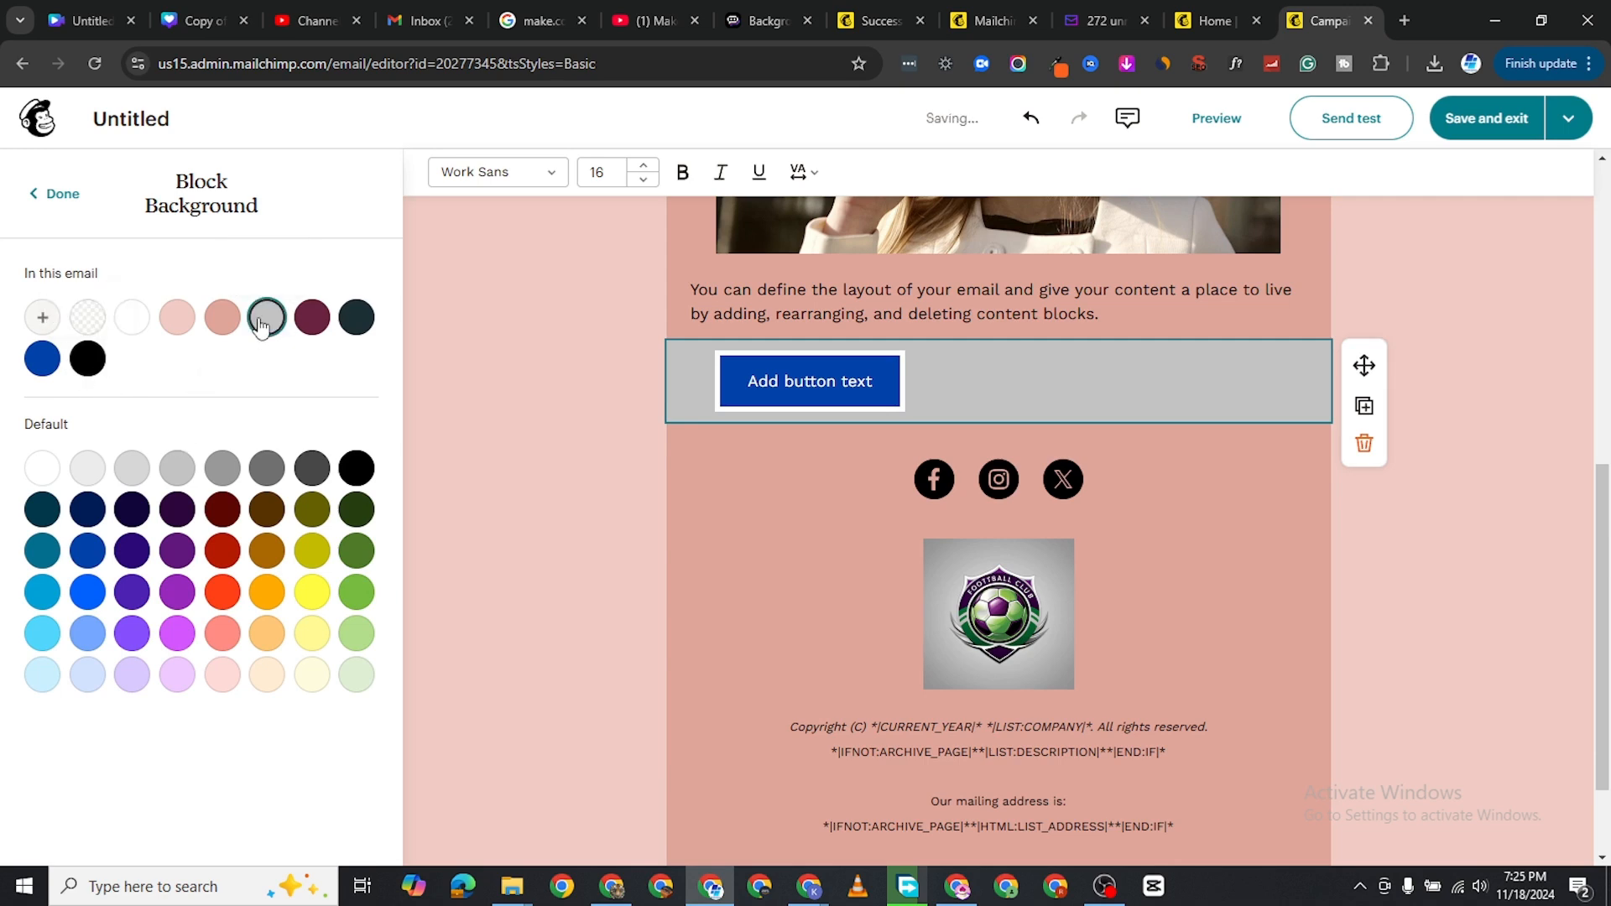
click(43, 317)
click(123, 529)
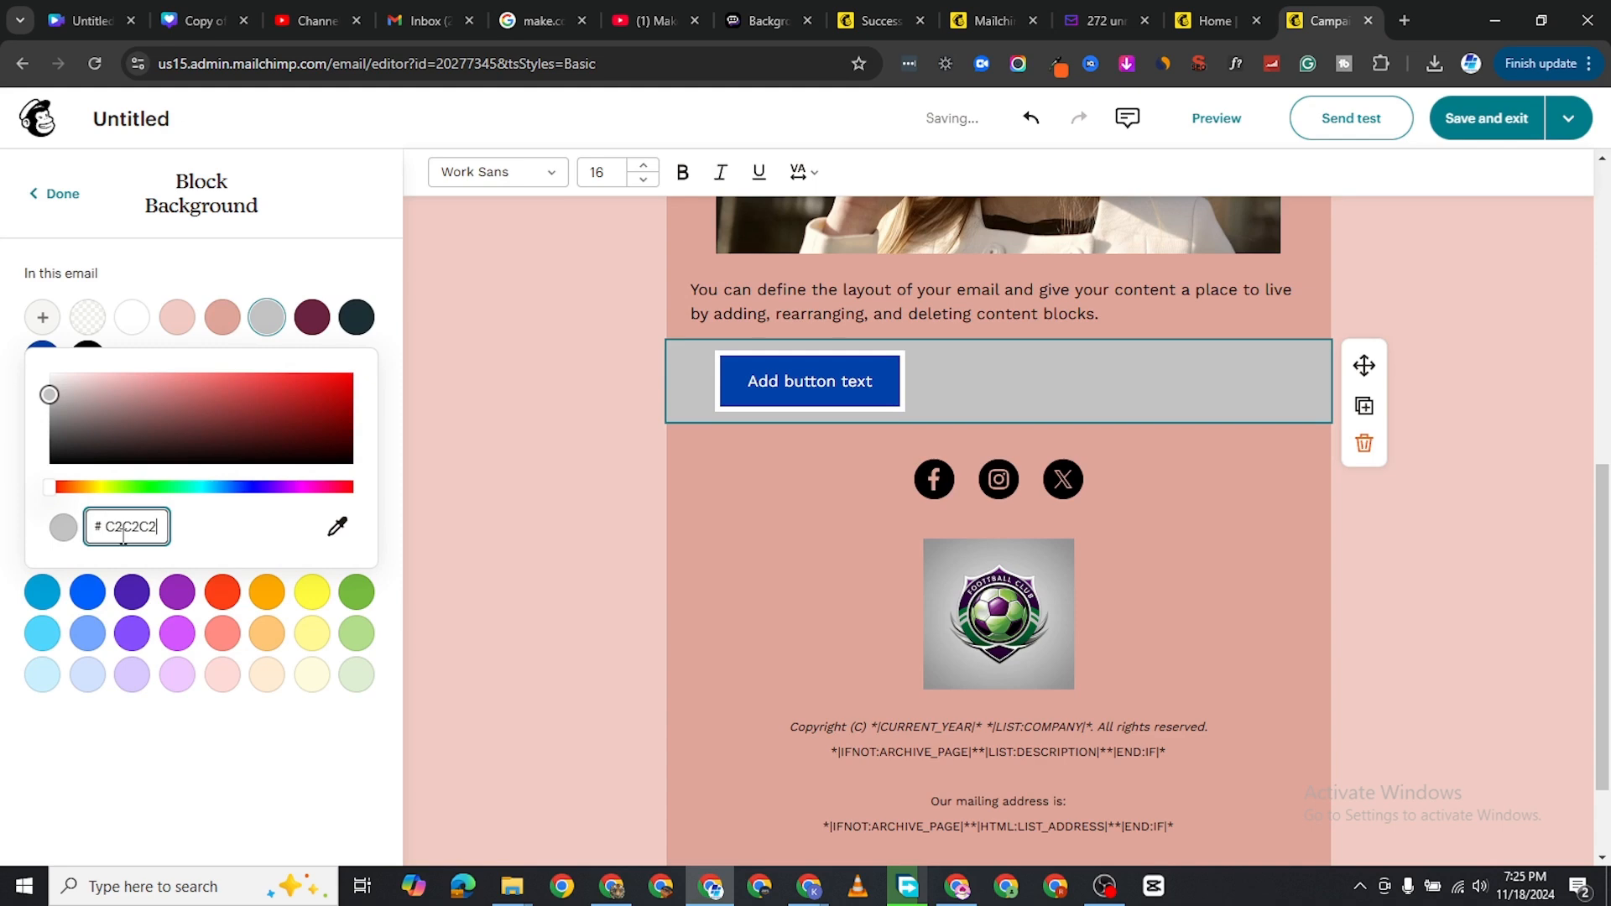
double_click(123, 529)
right_click(123, 529)
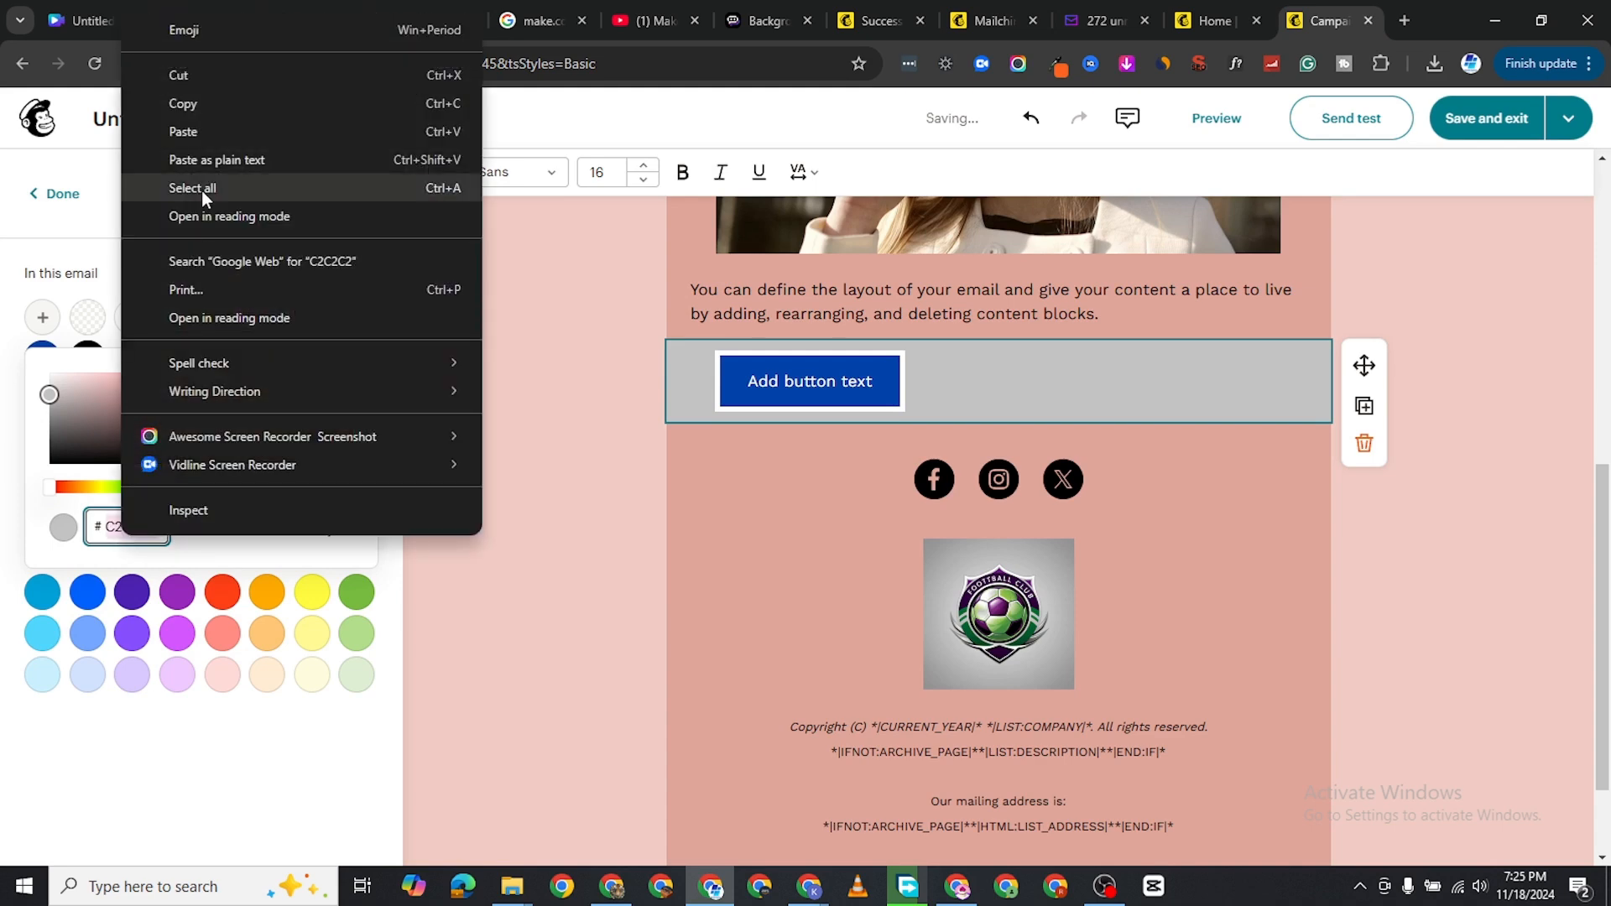
click(183, 106)
Set the block background of the "View this email in your browser" text to the copied grey, C2C2C2
scroll(792, 453, up, 10)
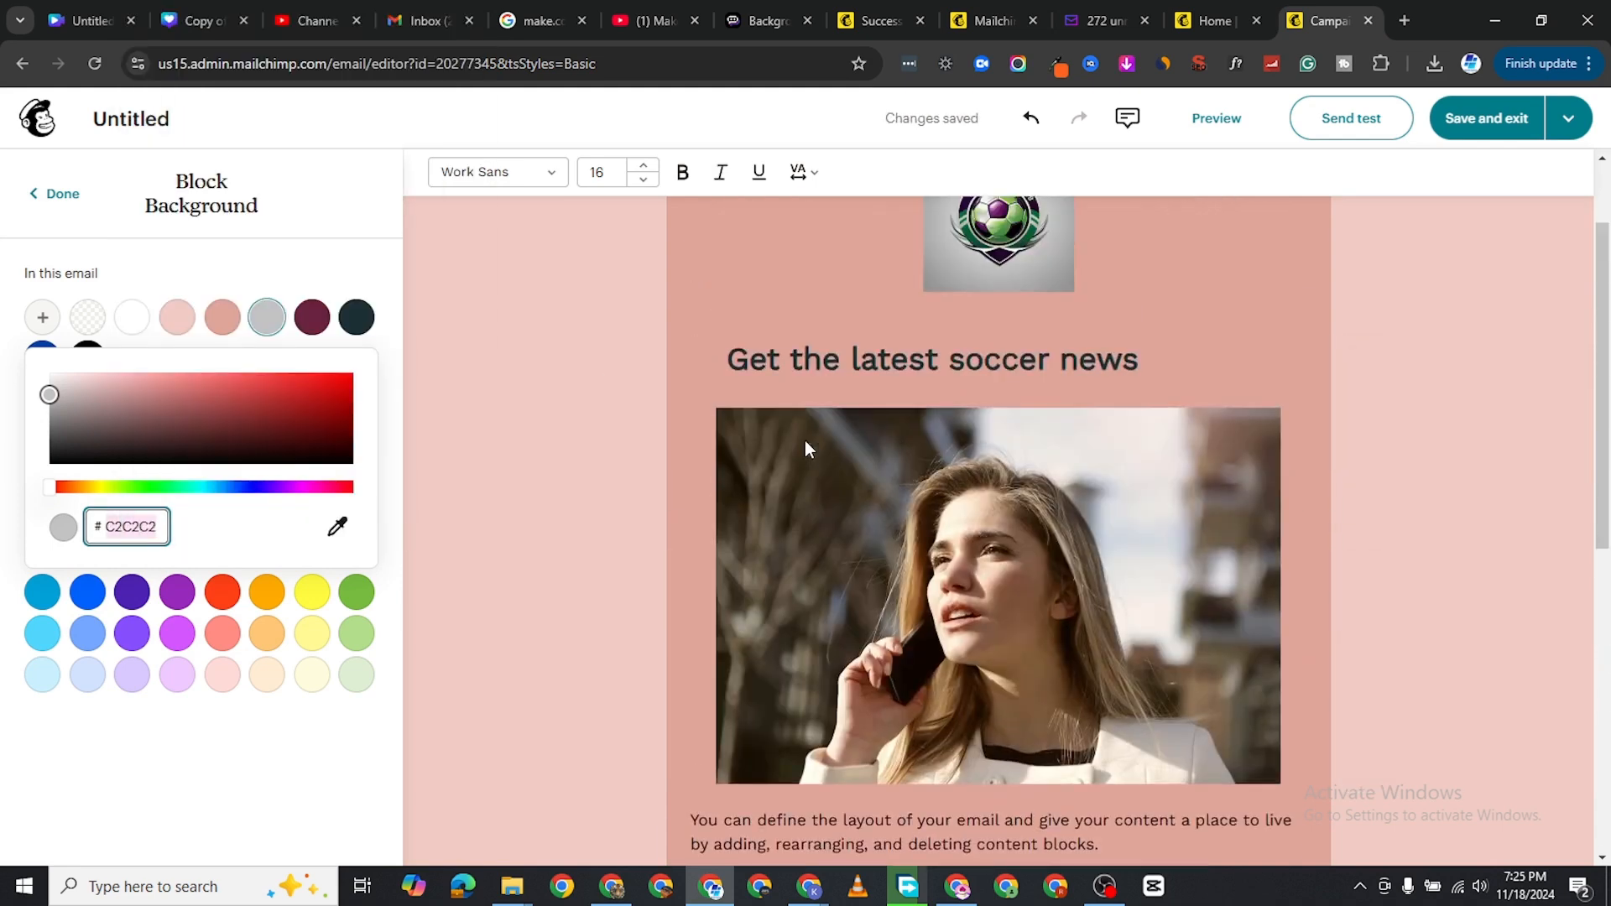
click(768, 221)
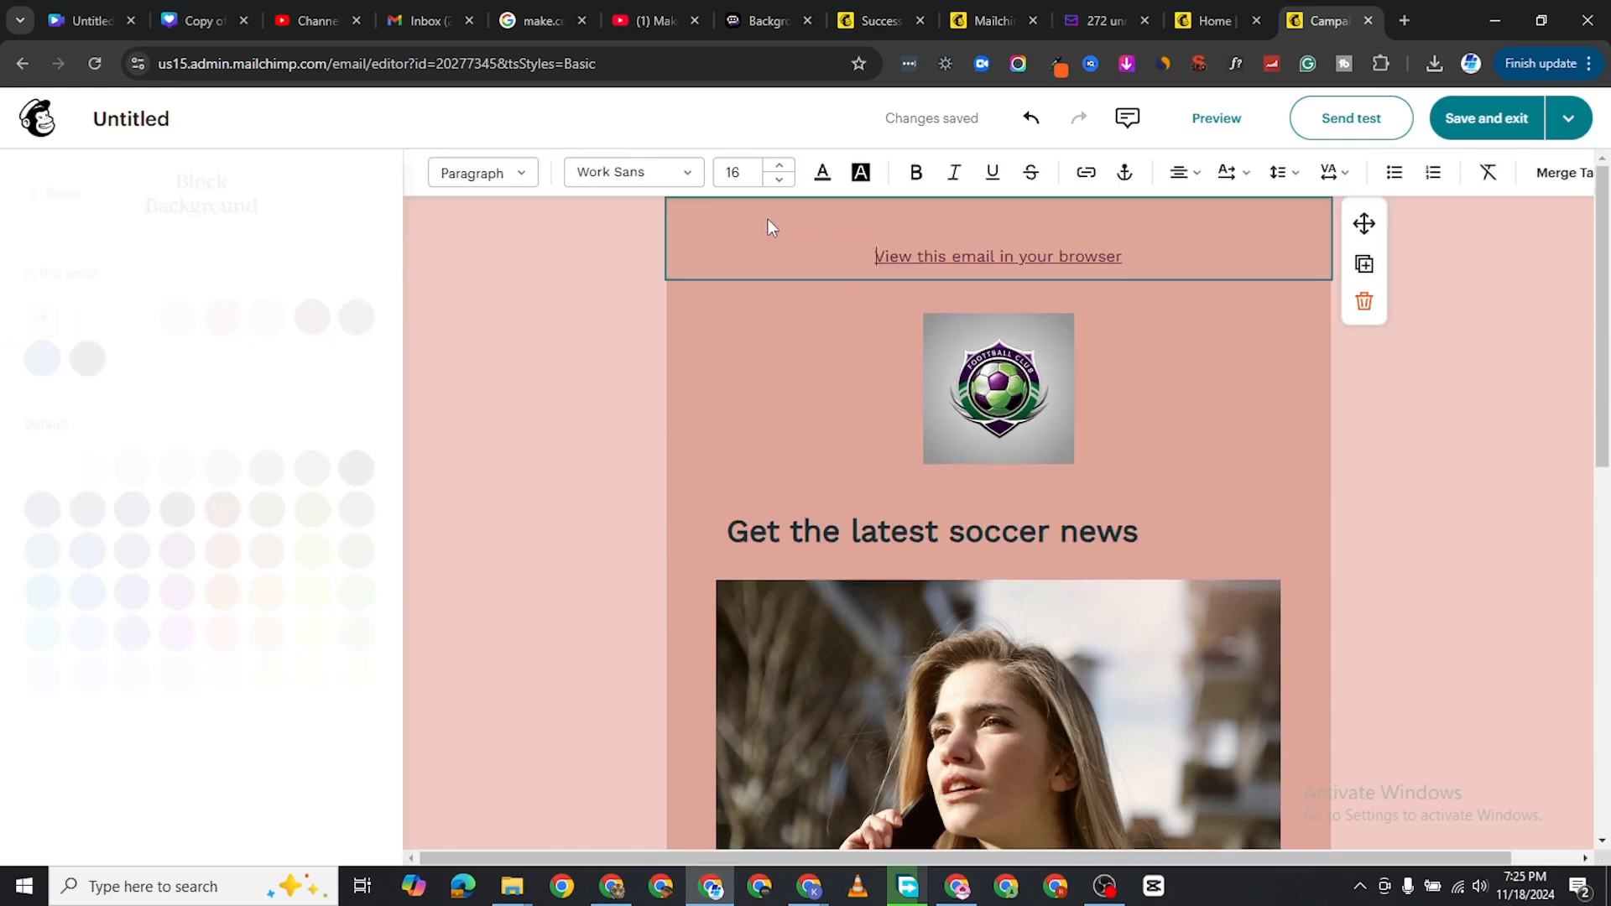
scroll(222, 729, down, 3)
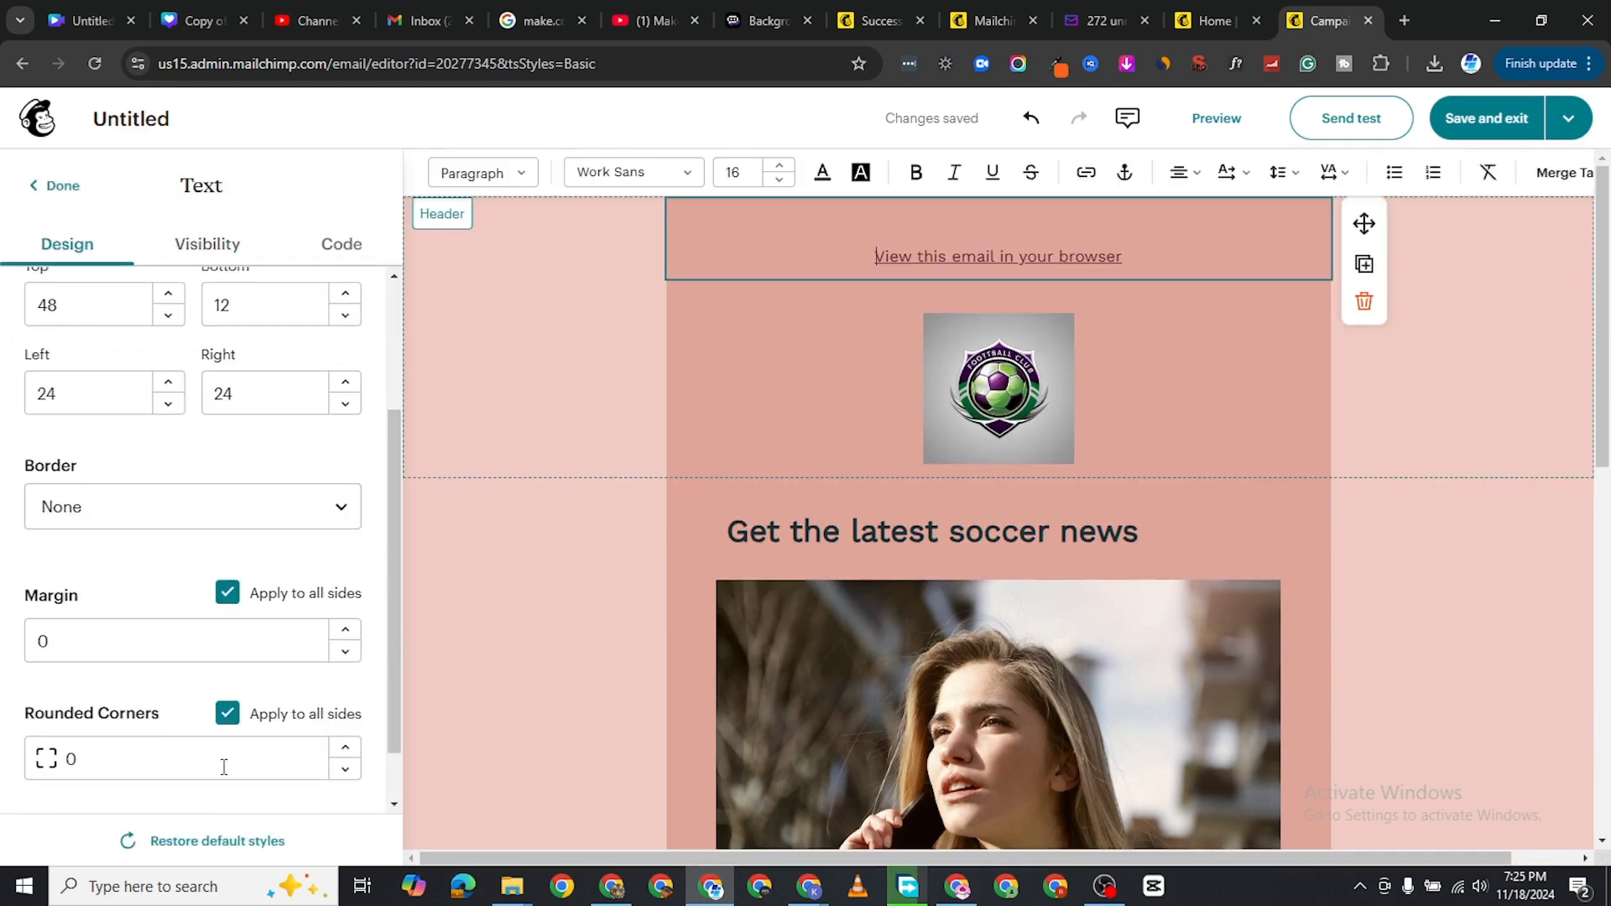
scroll(224, 738, up, 3)
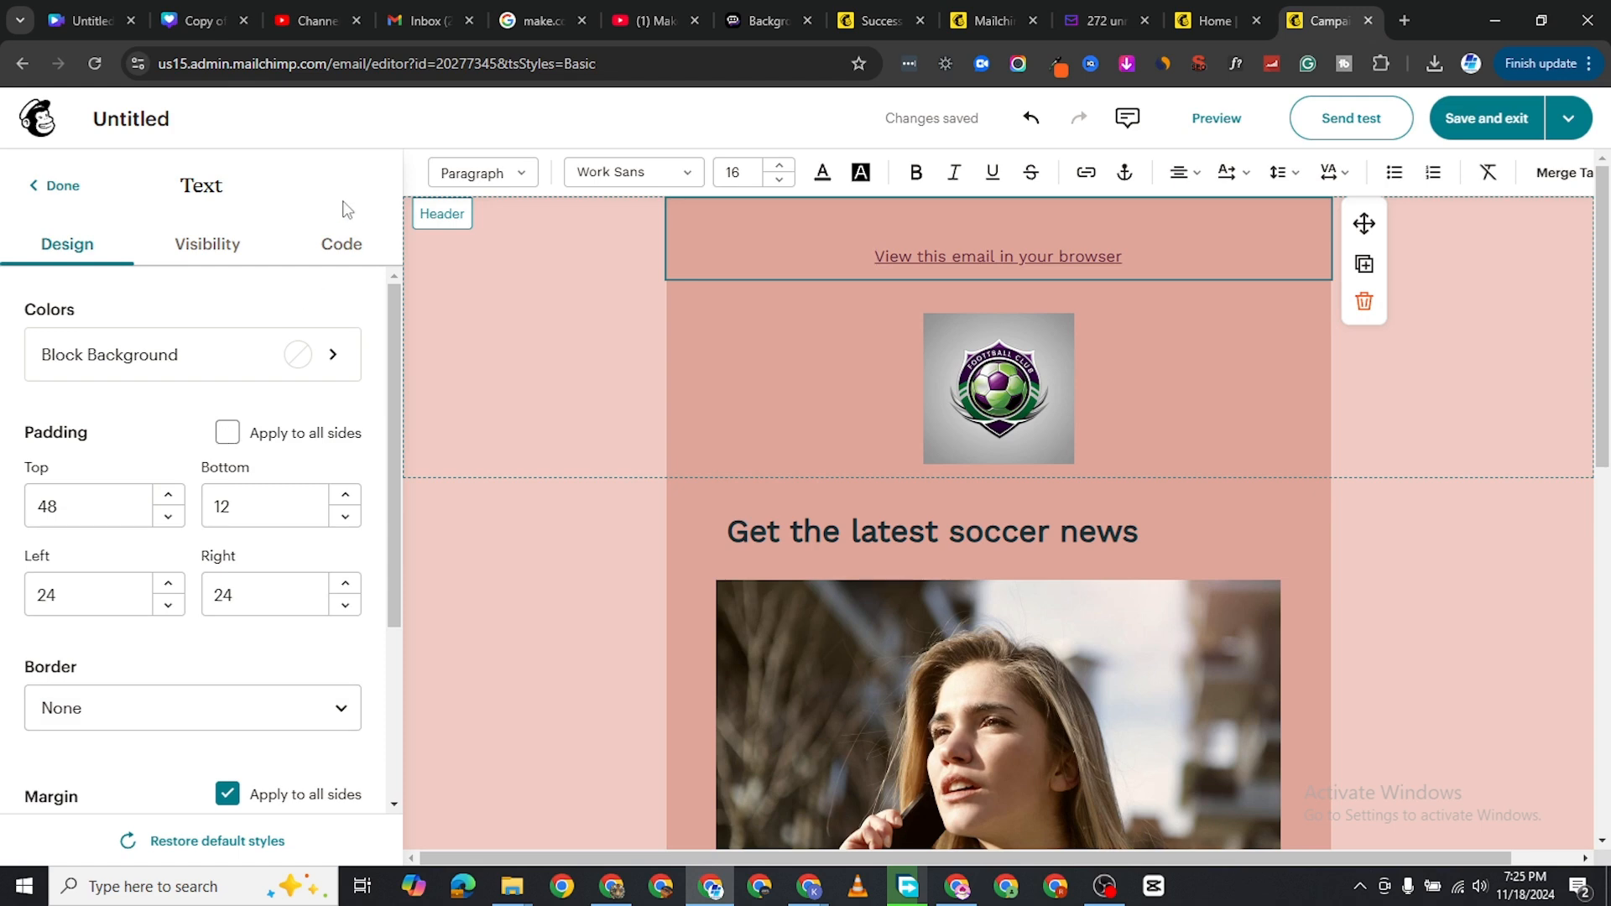
click(198, 248)
click(65, 244)
click(316, 352)
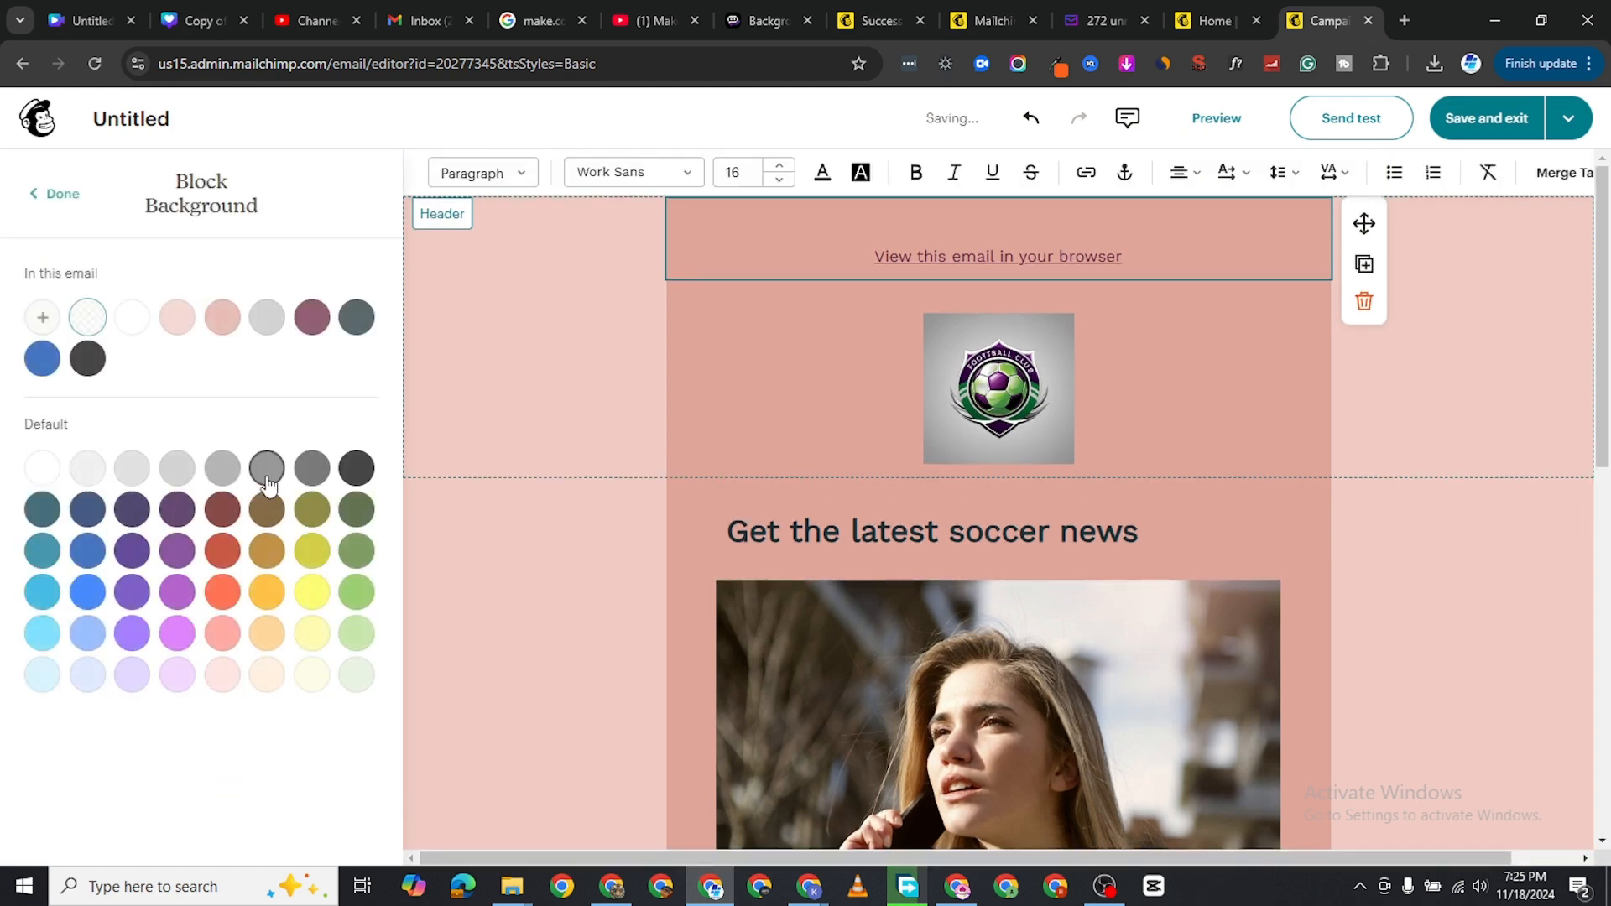
click(42, 318)
right_click(120, 527)
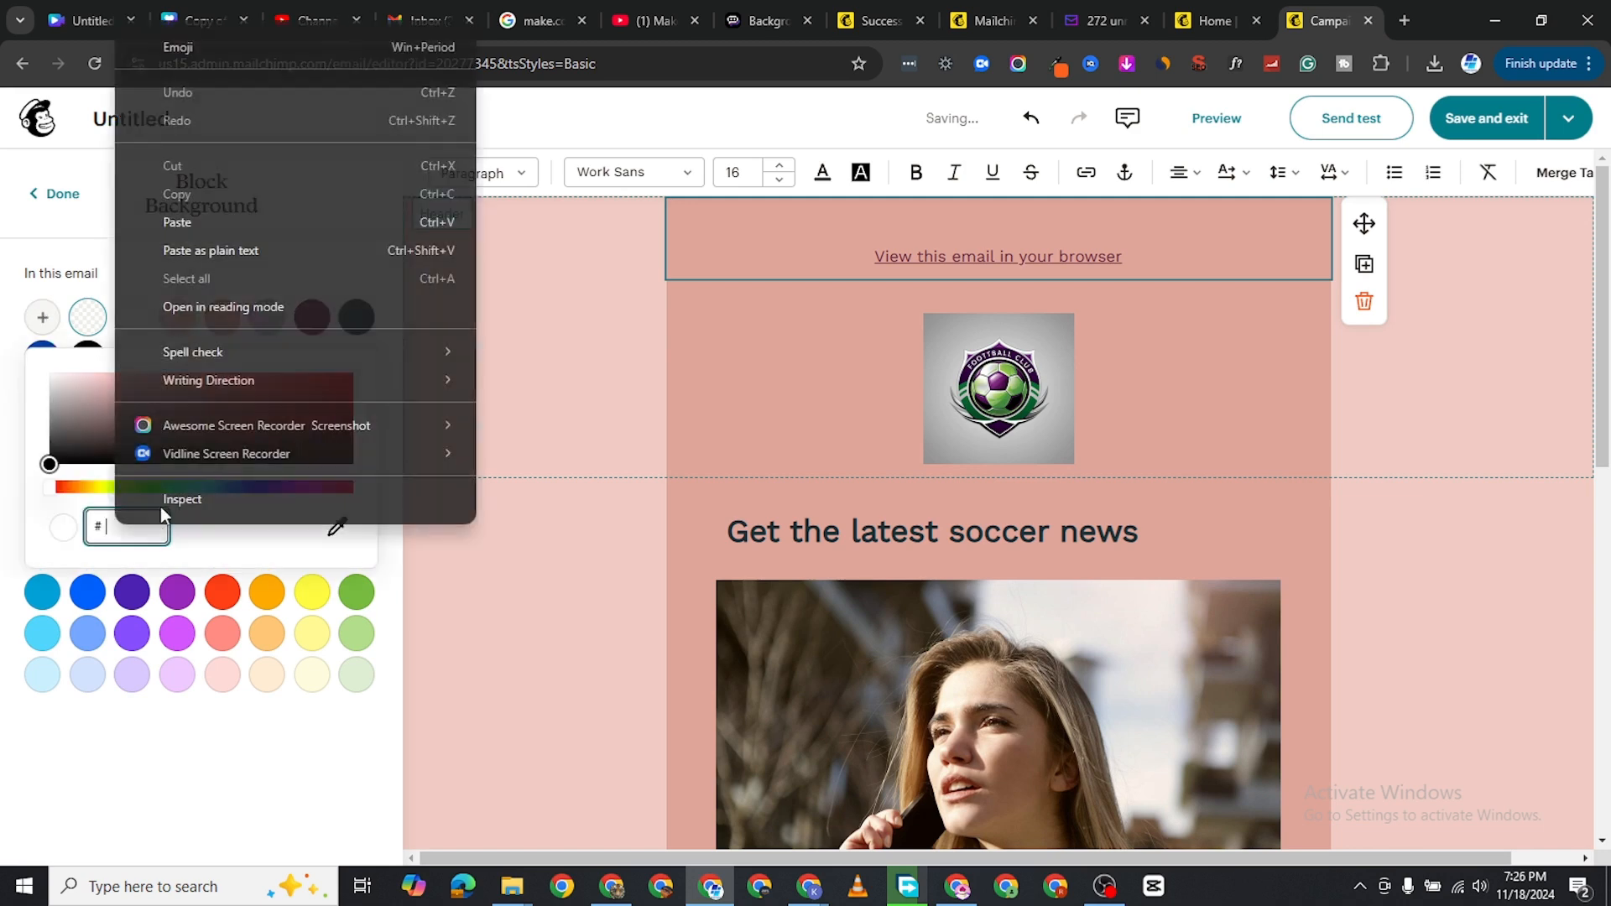
click(179, 252)
key(ctrl+v)
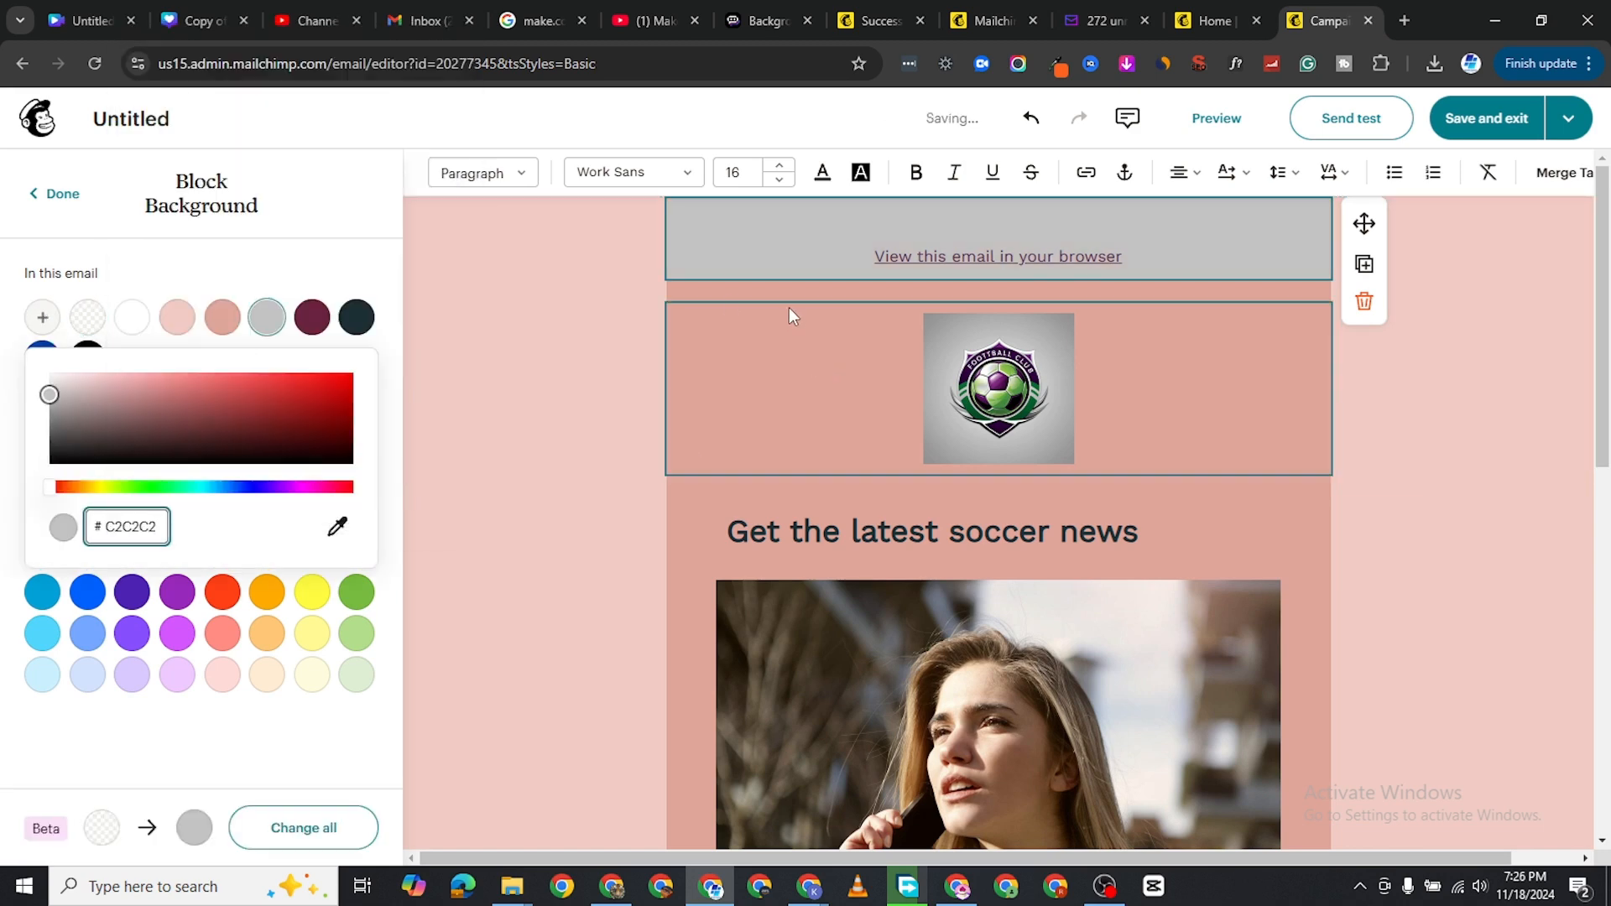
Set the background of the spacer between the browser-view link and the header logo to grey #C2C2C2
click(712, 286)
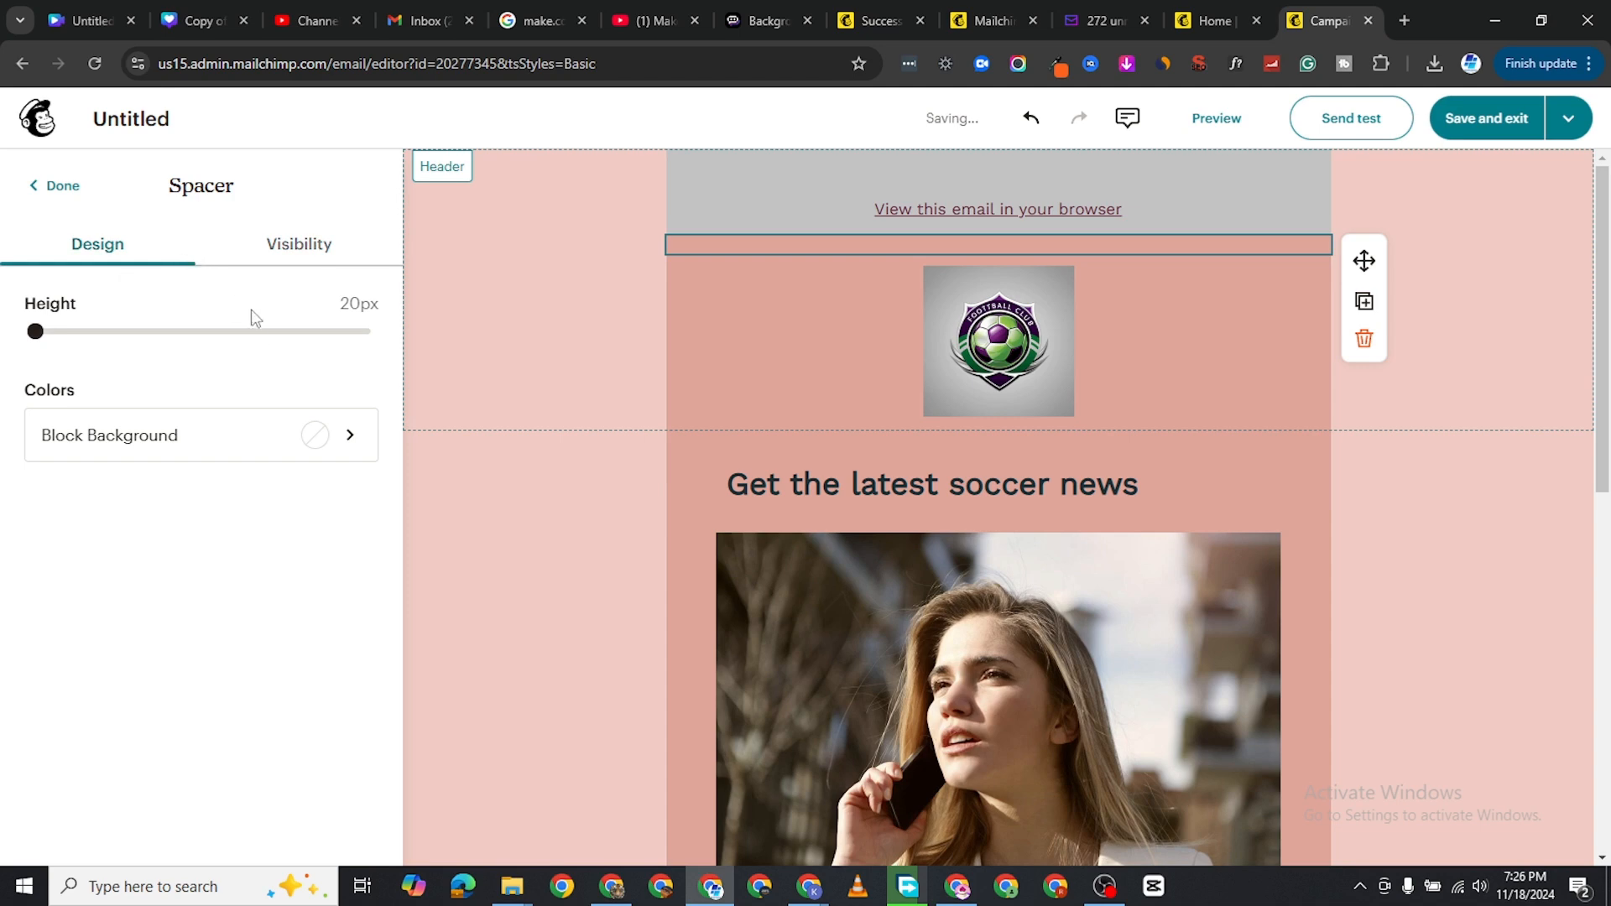
click(205, 437)
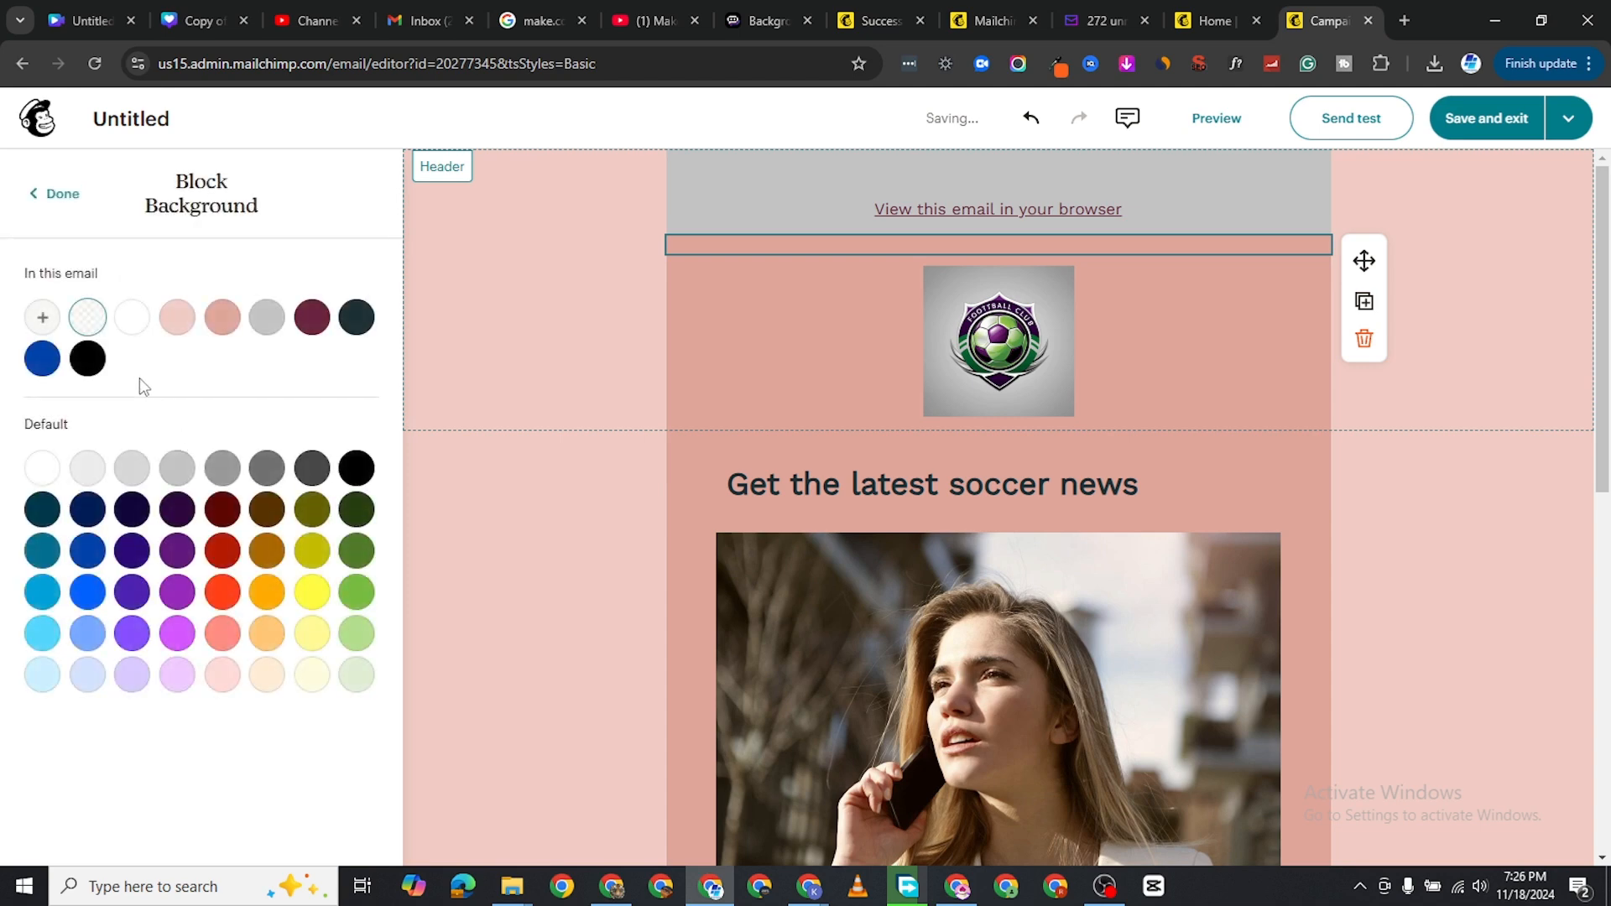
click(267, 317)
Set the header logo block's image background to the email's grey, #C2C2C2
click(742, 303)
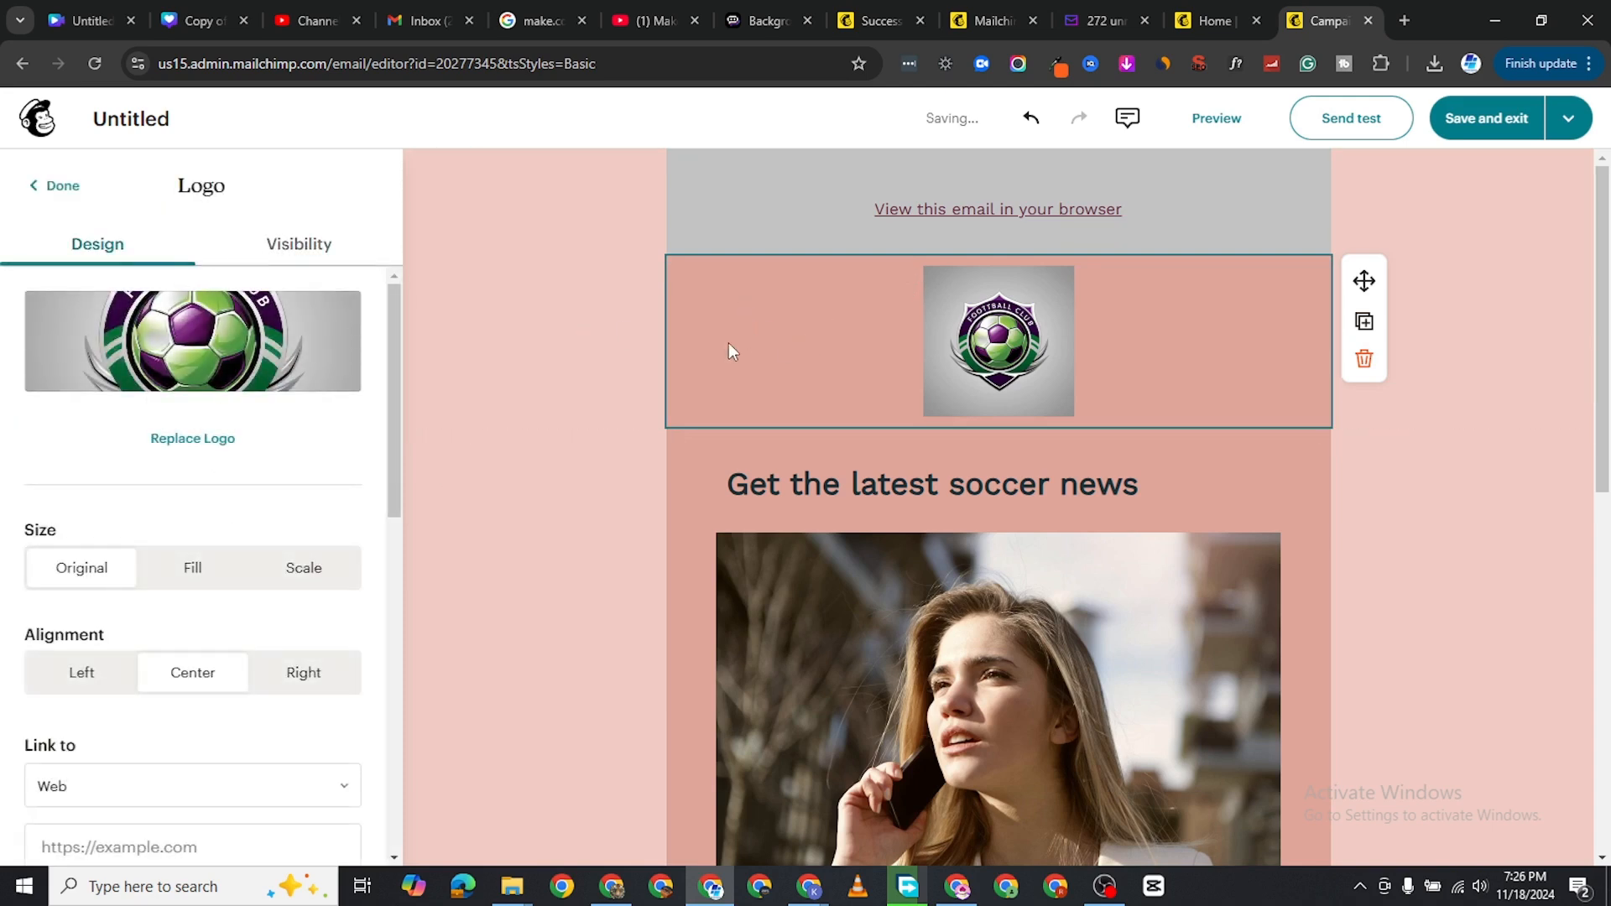
scroll(147, 620, down, 1)
scroll(144, 629, up, 1)
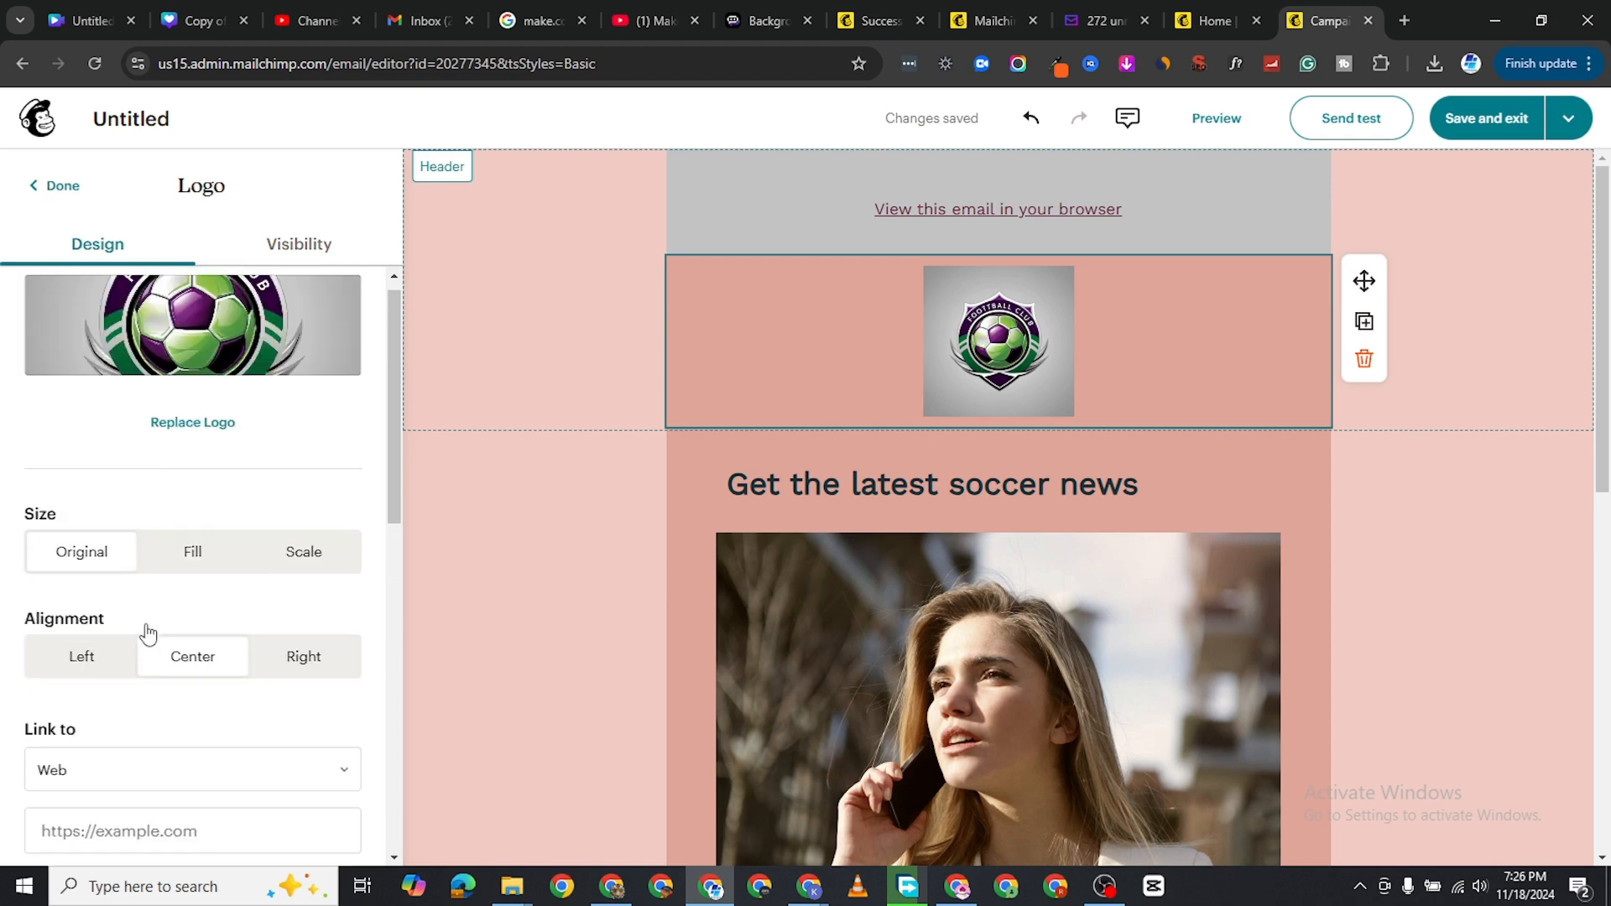
scroll(156, 650, down, 8)
click(240, 430)
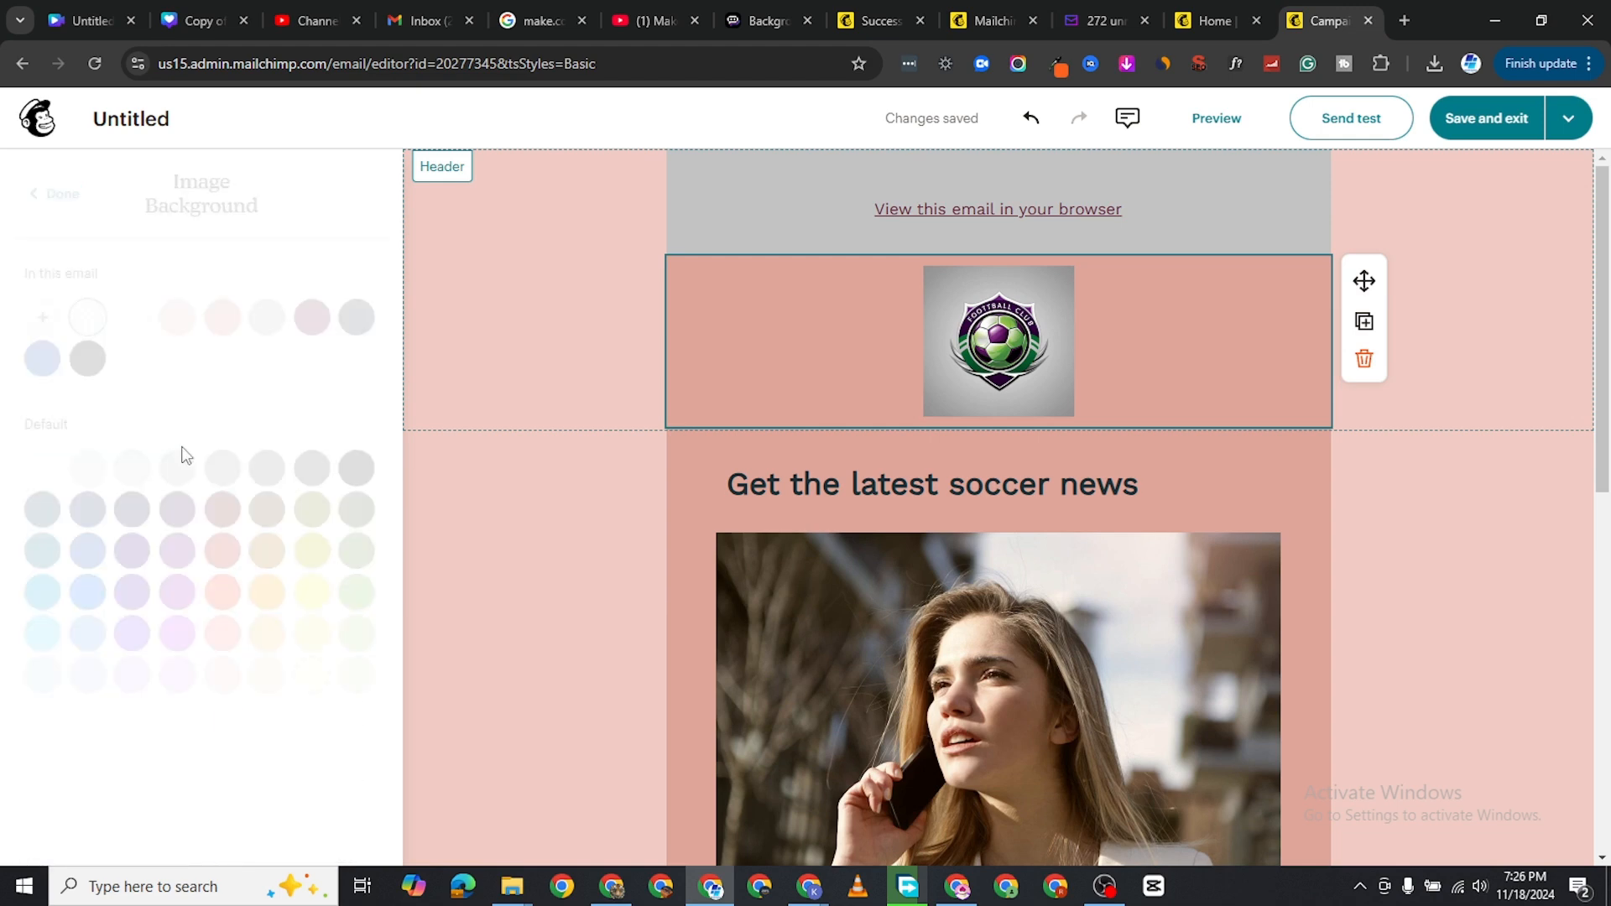
click(266, 329)
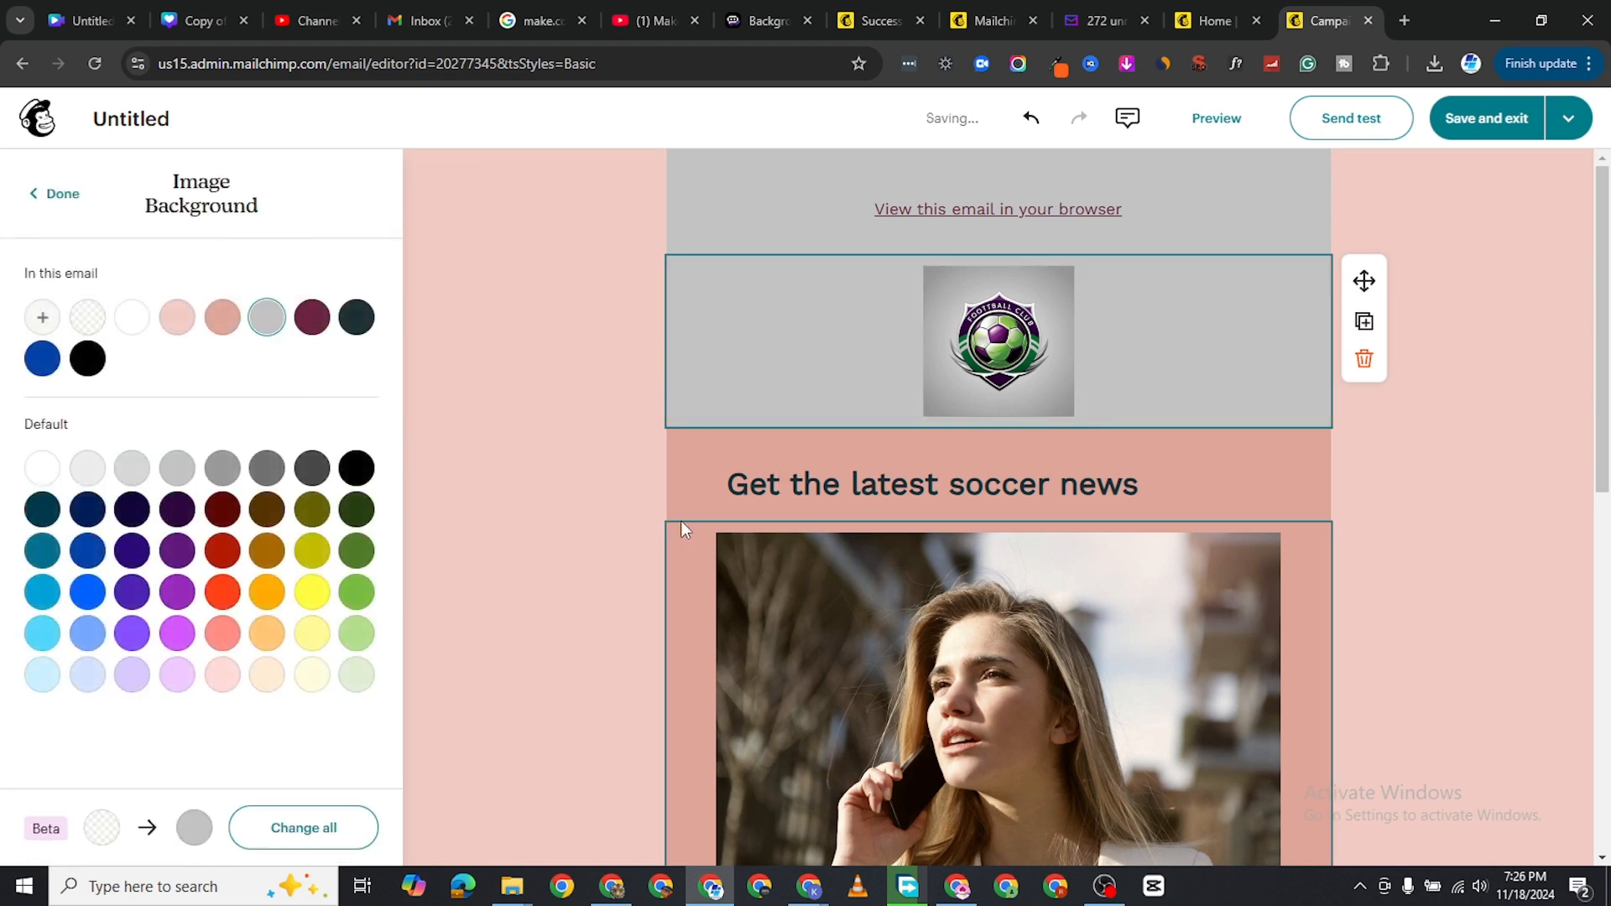
Set the background of the spacer between the logo and the soccer news heading to grey #C2C2C2
click(693, 436)
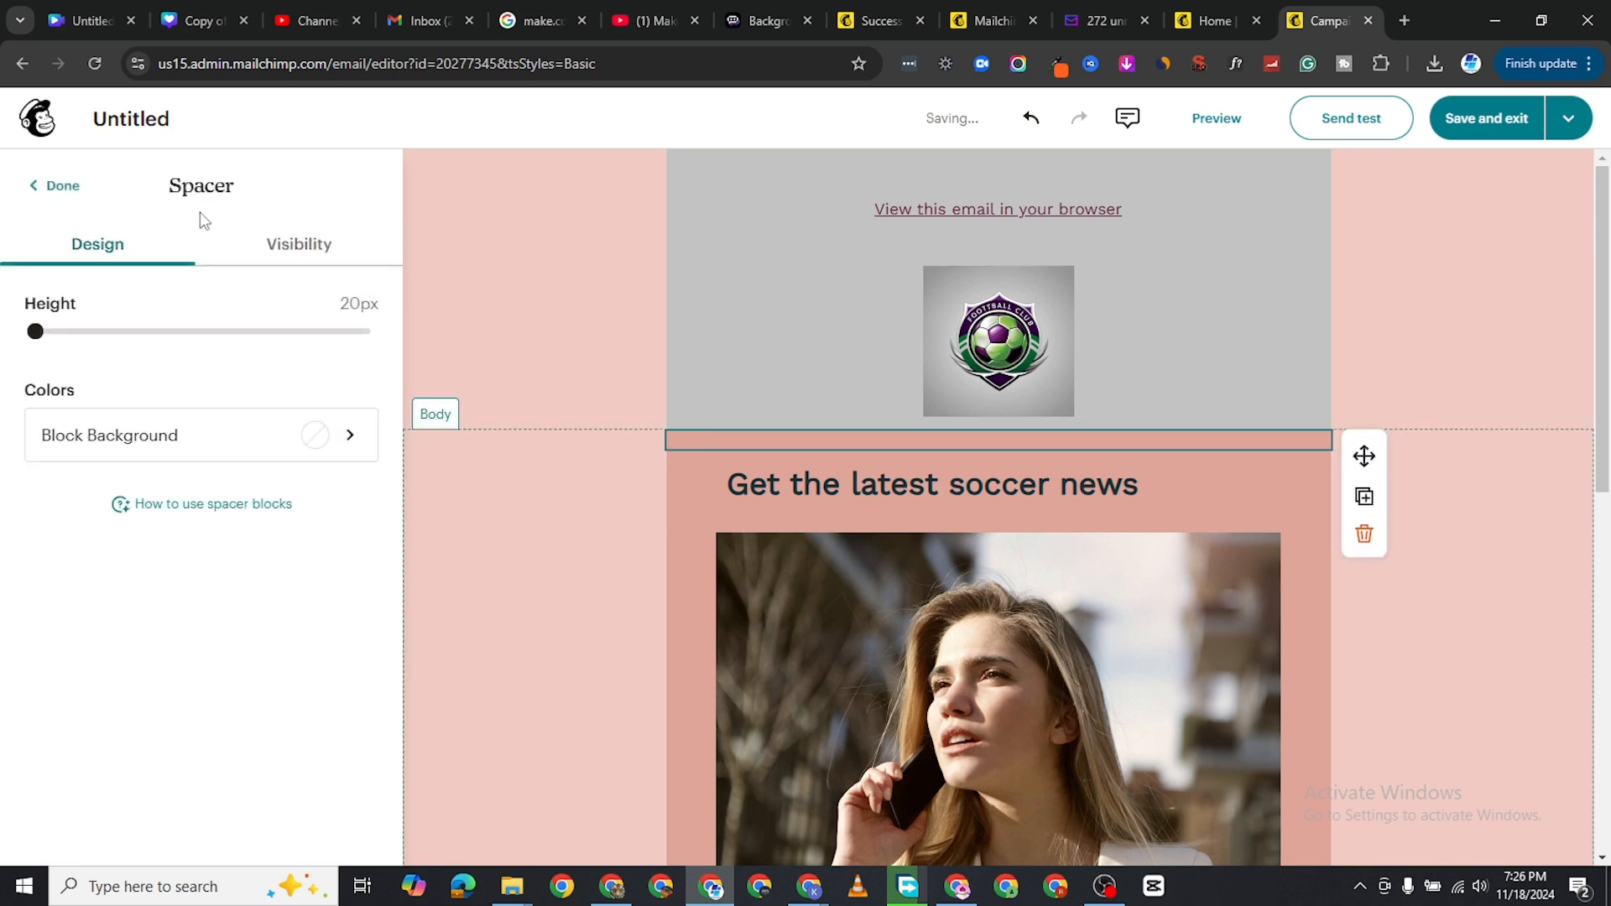
click(293, 434)
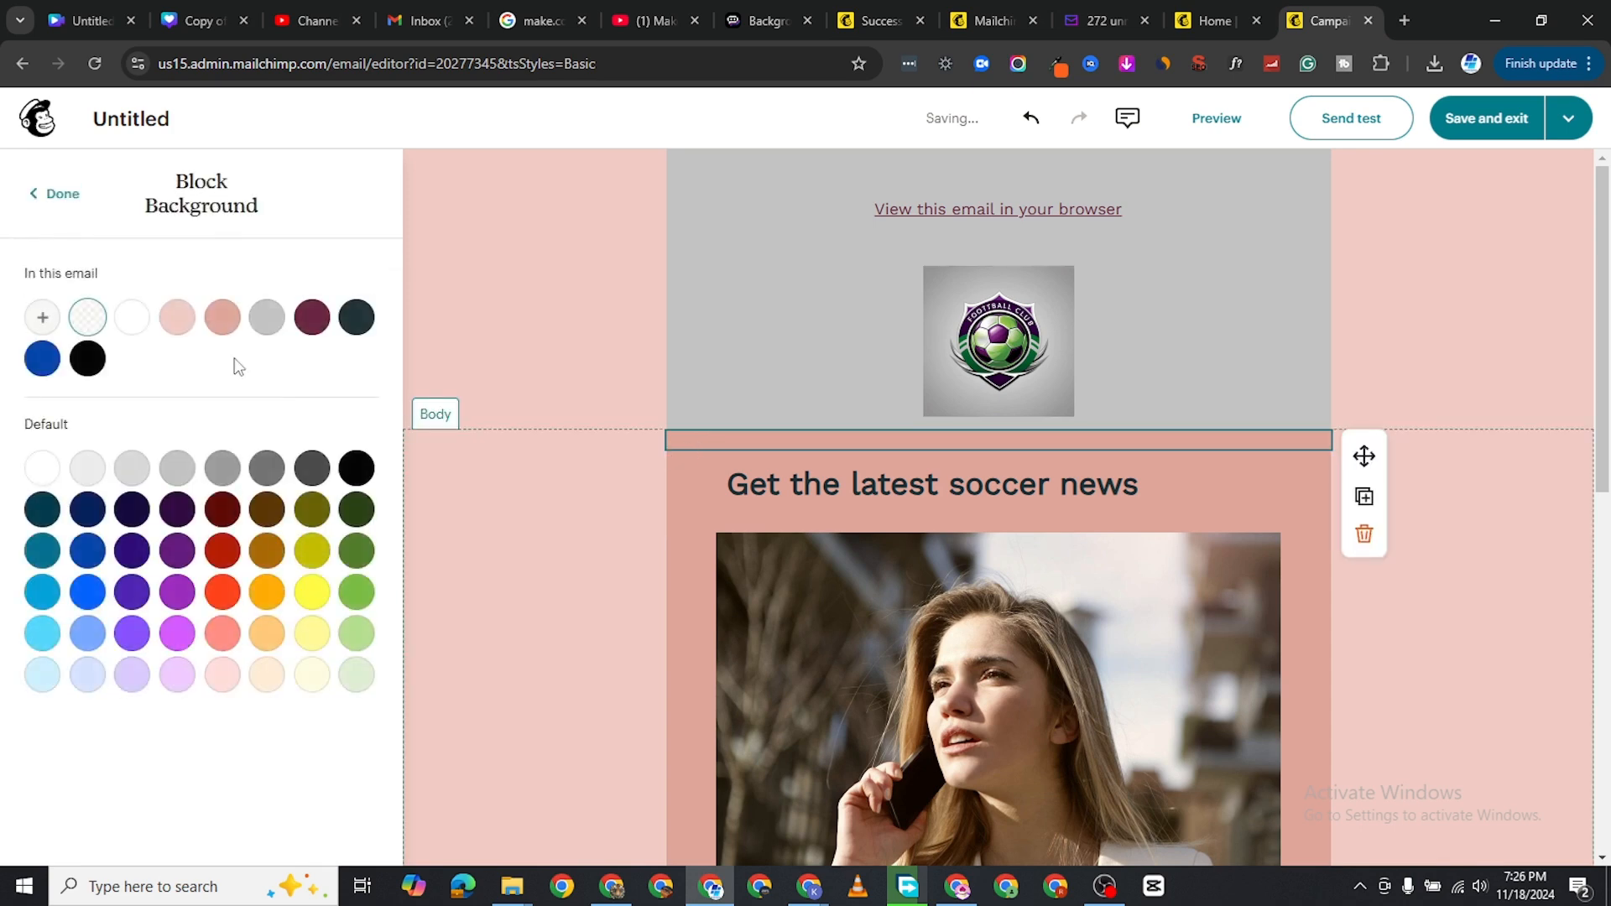
click(264, 319)
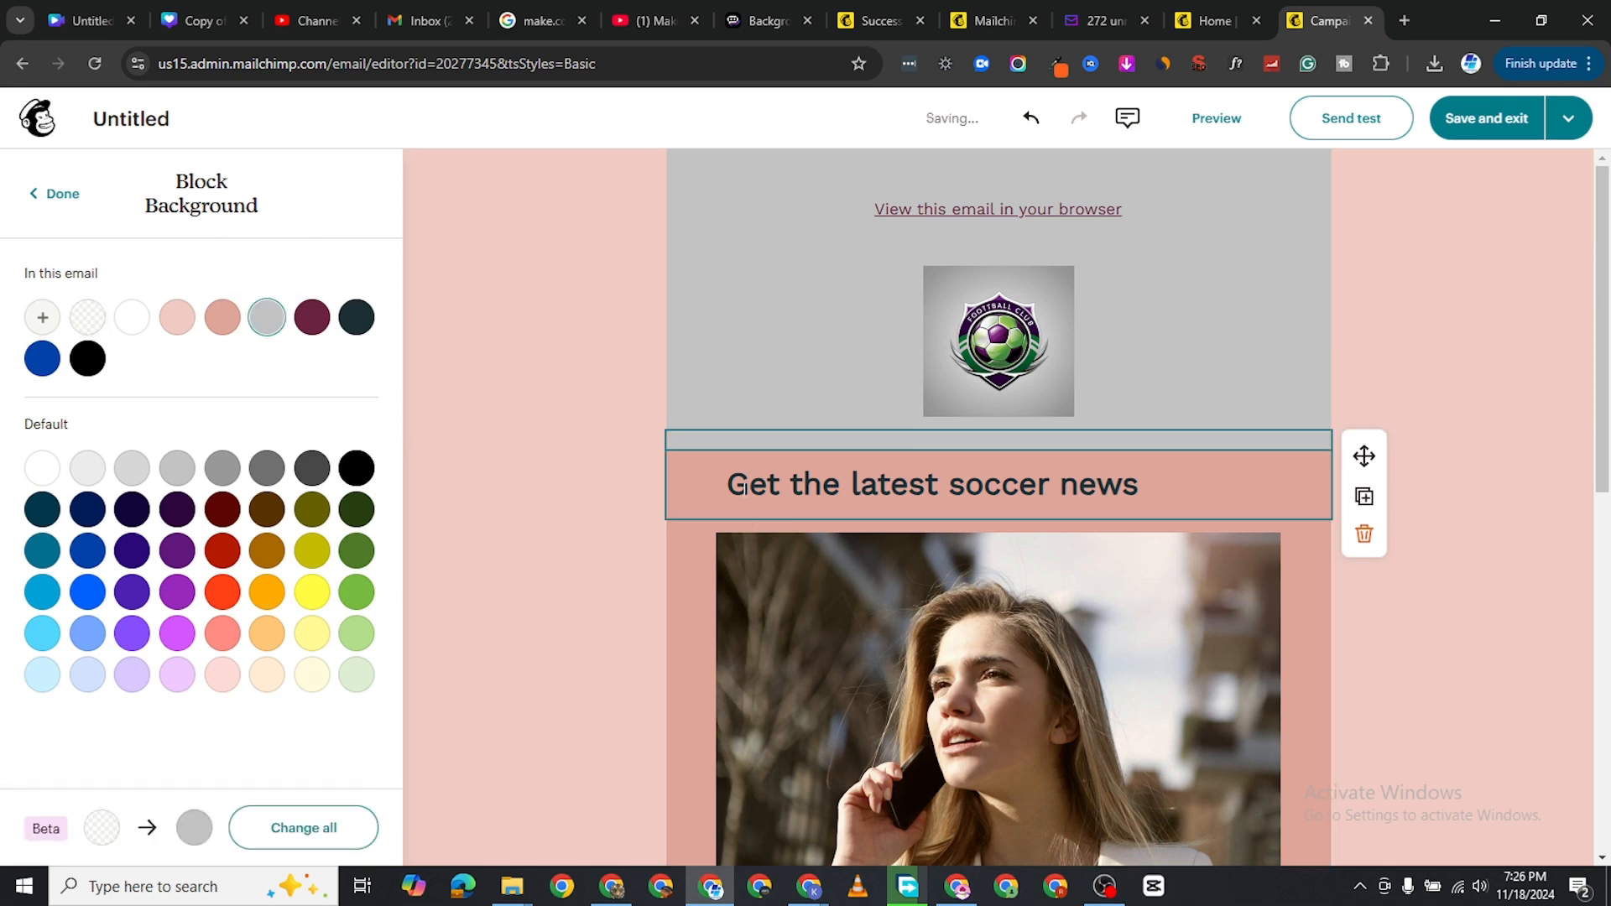
Set the block background of the "Get the latest soccer news" heading to grey #C2C2C2
click(697, 492)
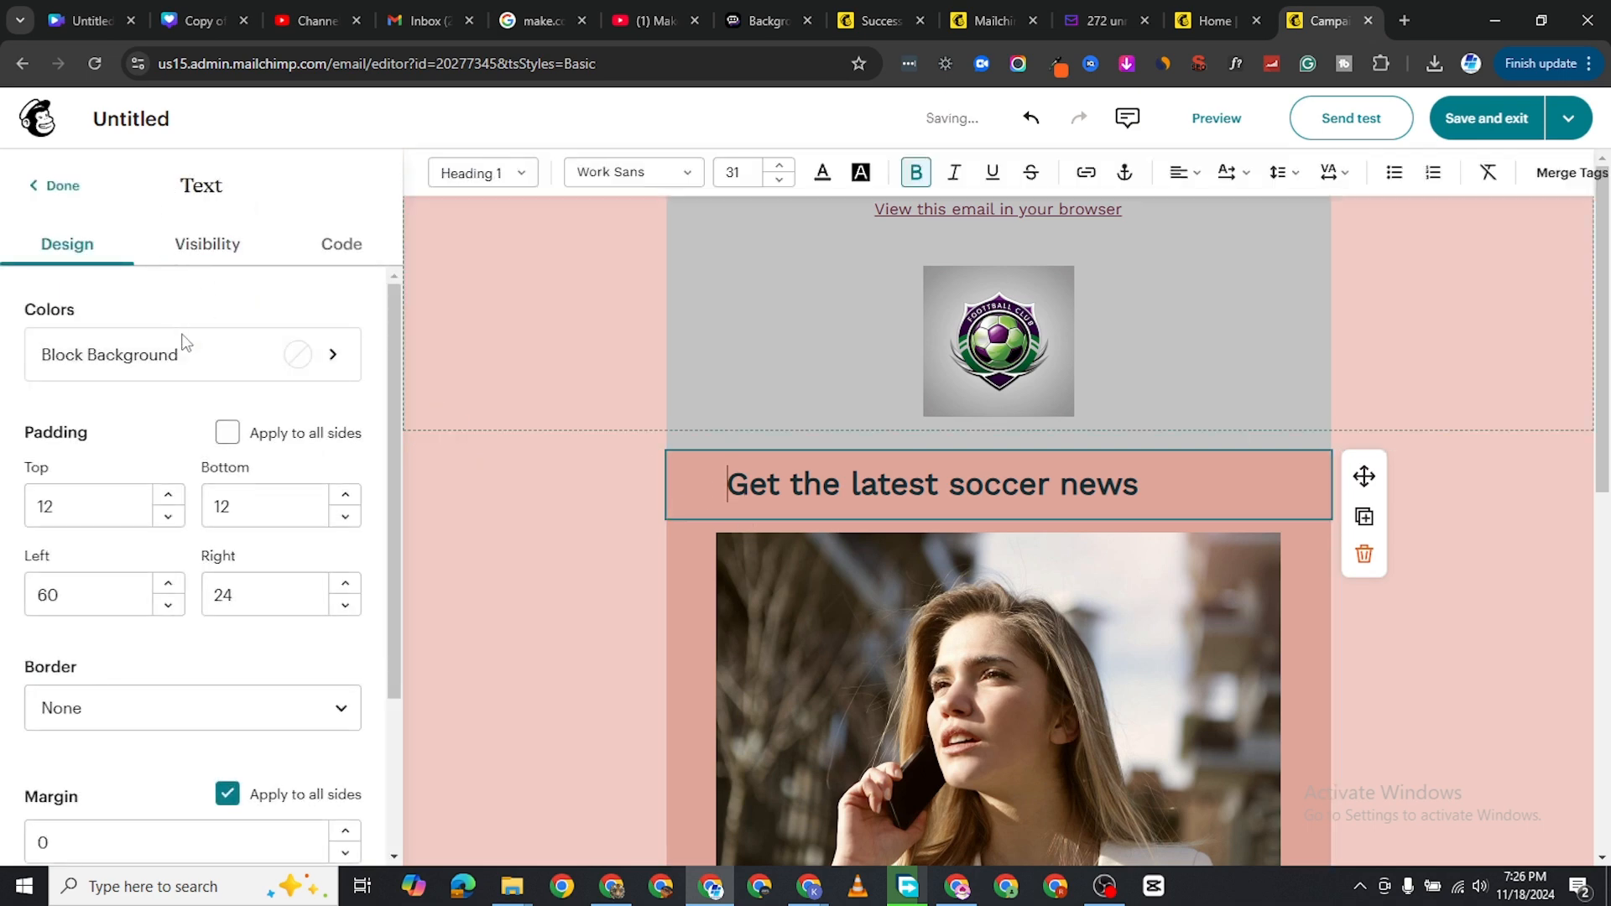
click(263, 361)
click(266, 317)
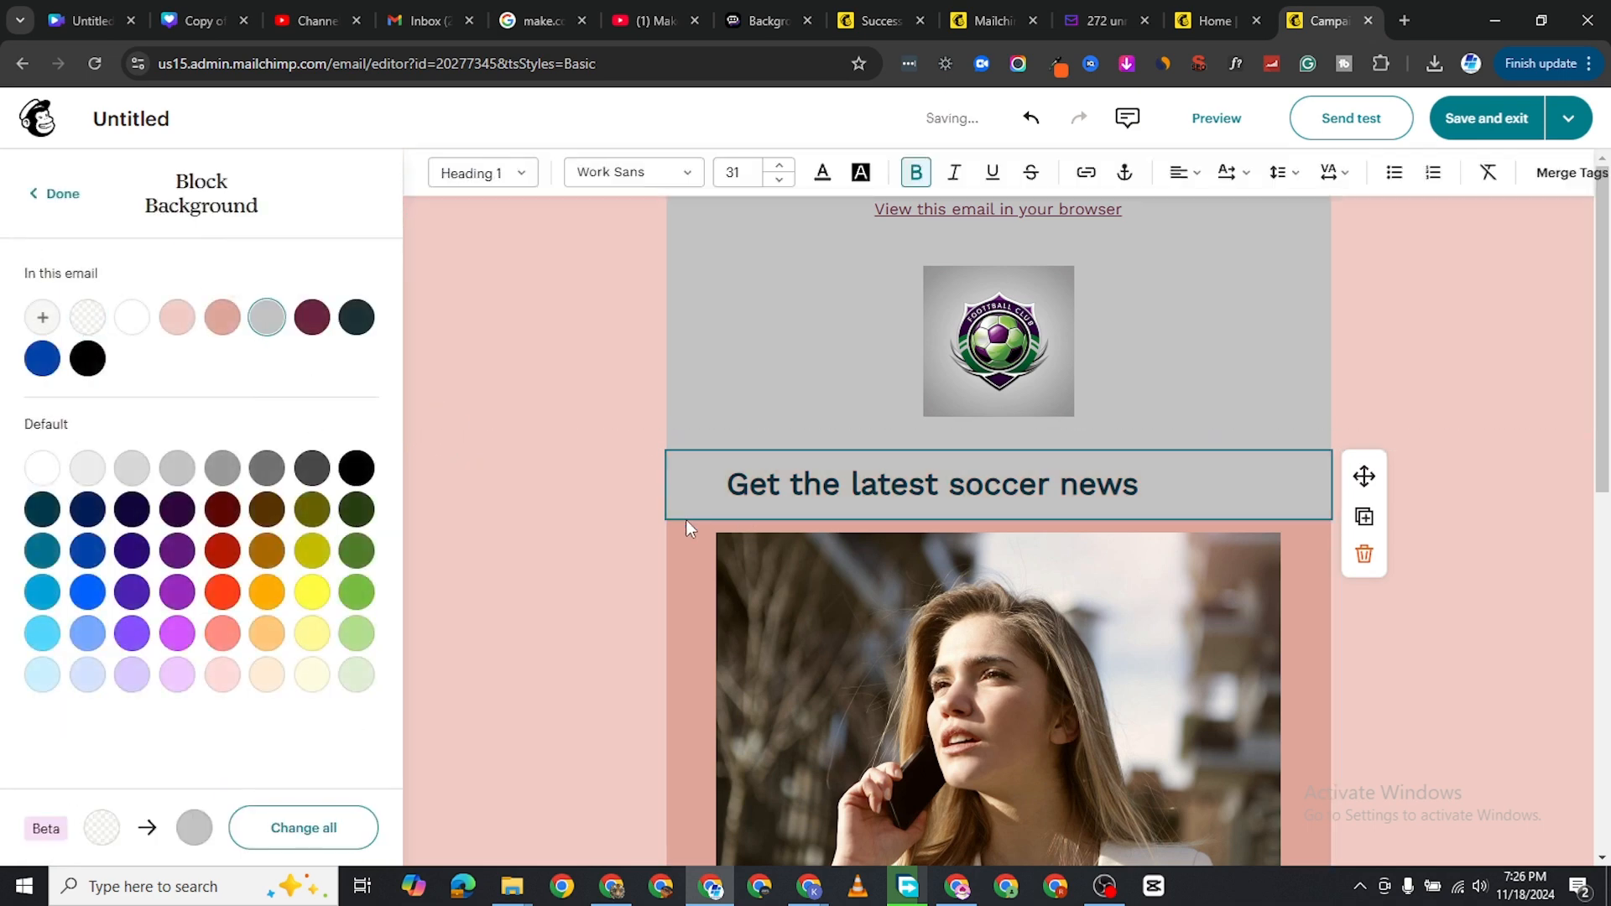
Set the background of the image block below the heading to grey #C2C2C2
click(682, 543)
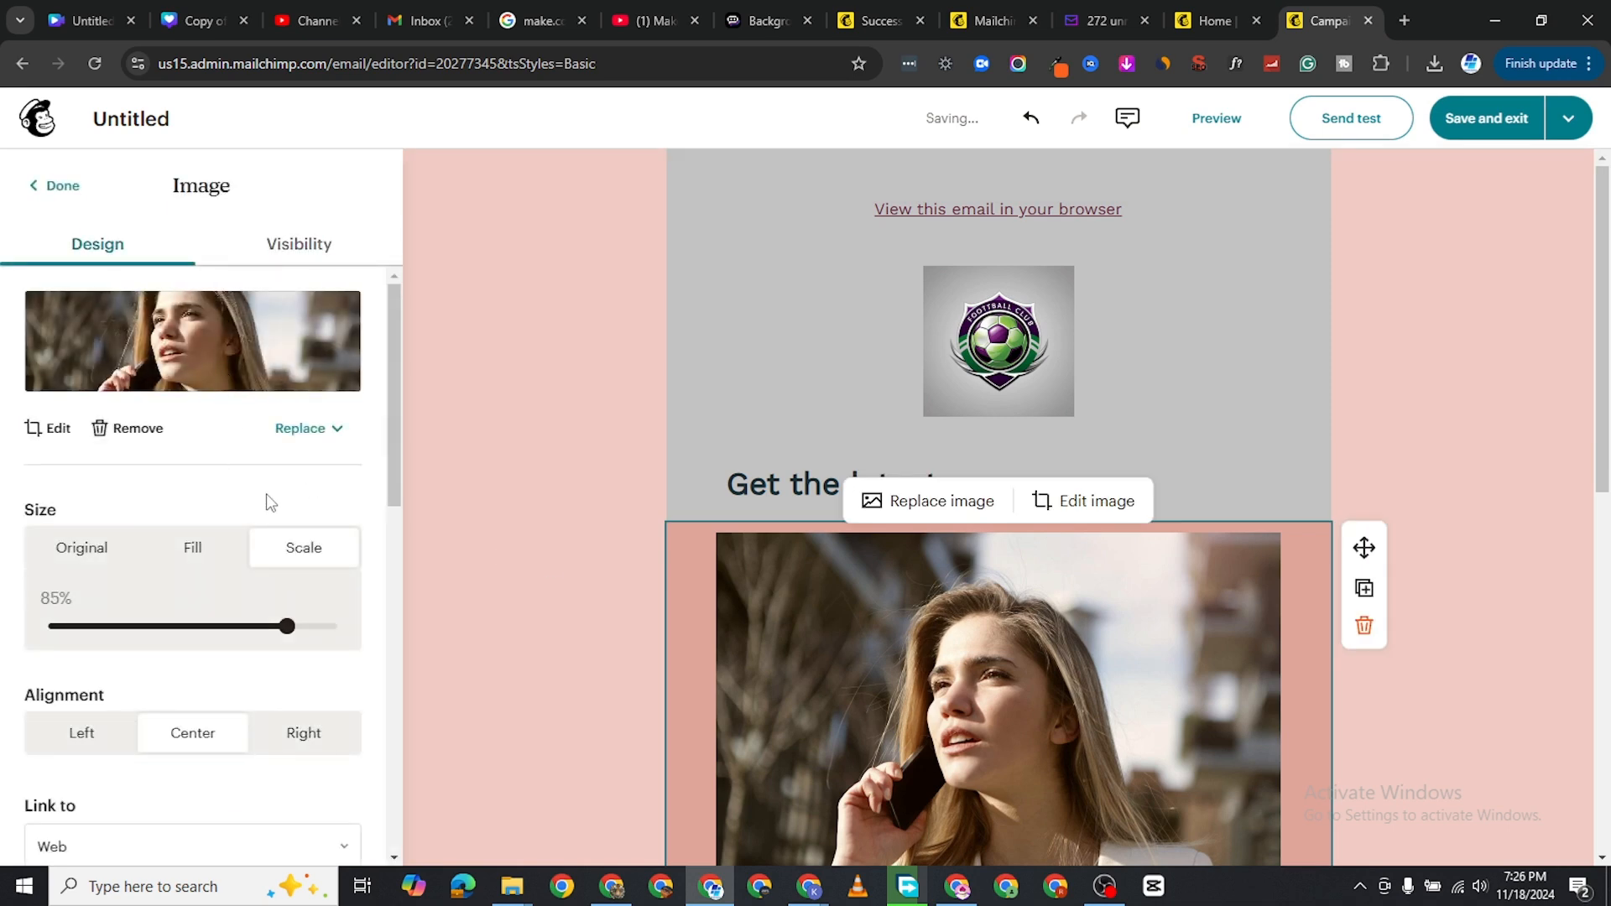
scroll(183, 650, down, 5)
scroll(209, 693, up, 2)
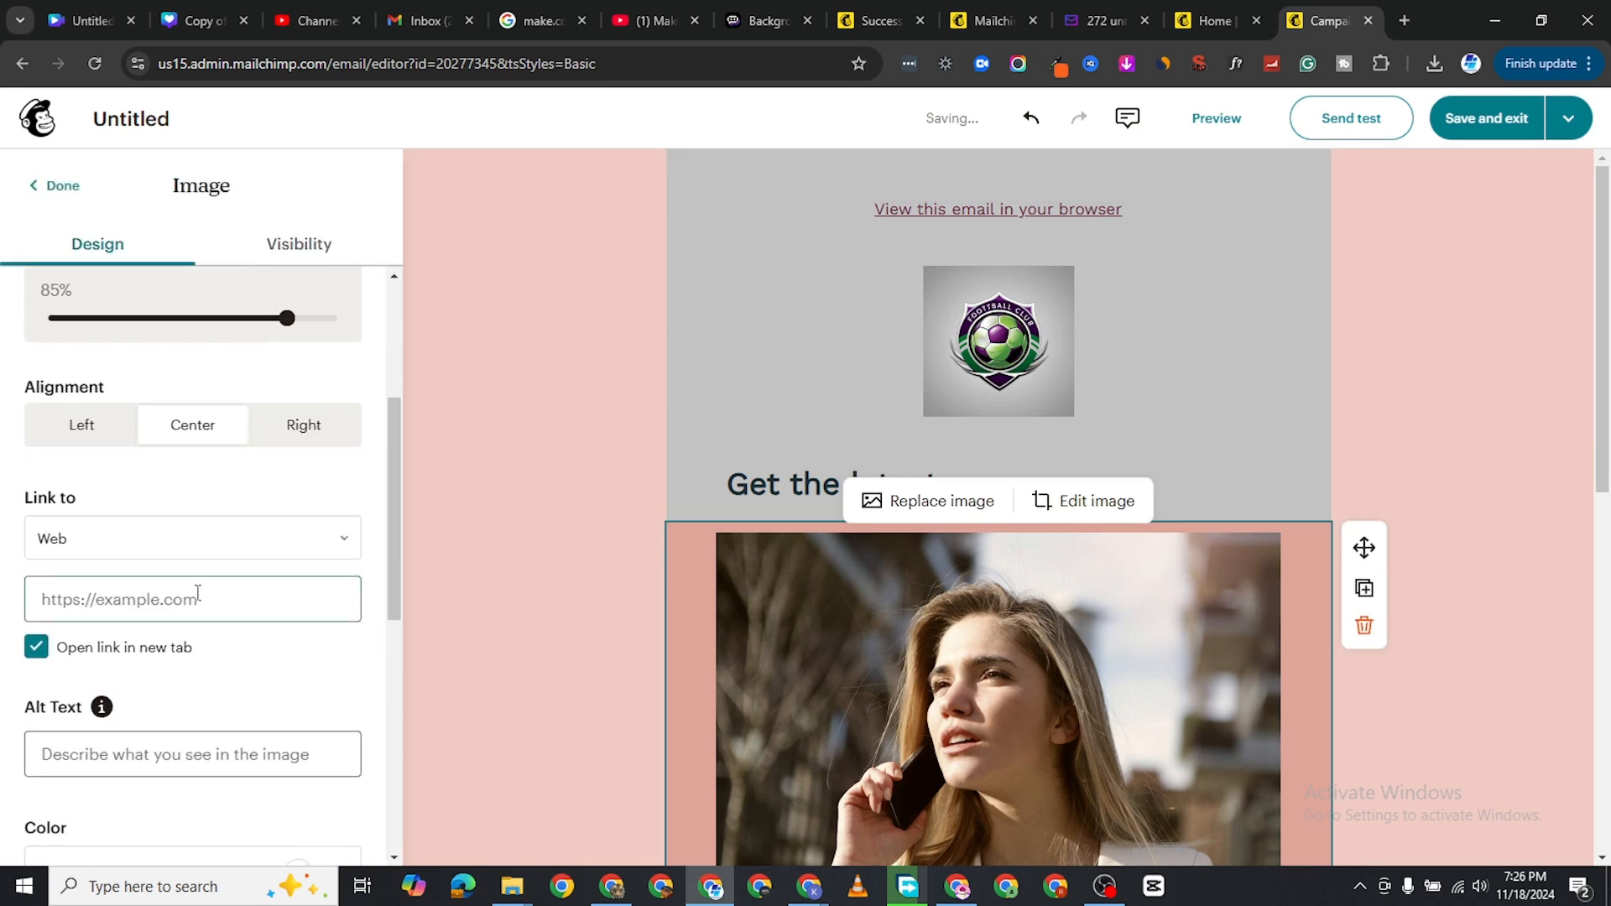
scroll(202, 570, down, 3)
scroll(226, 562, up, 6)
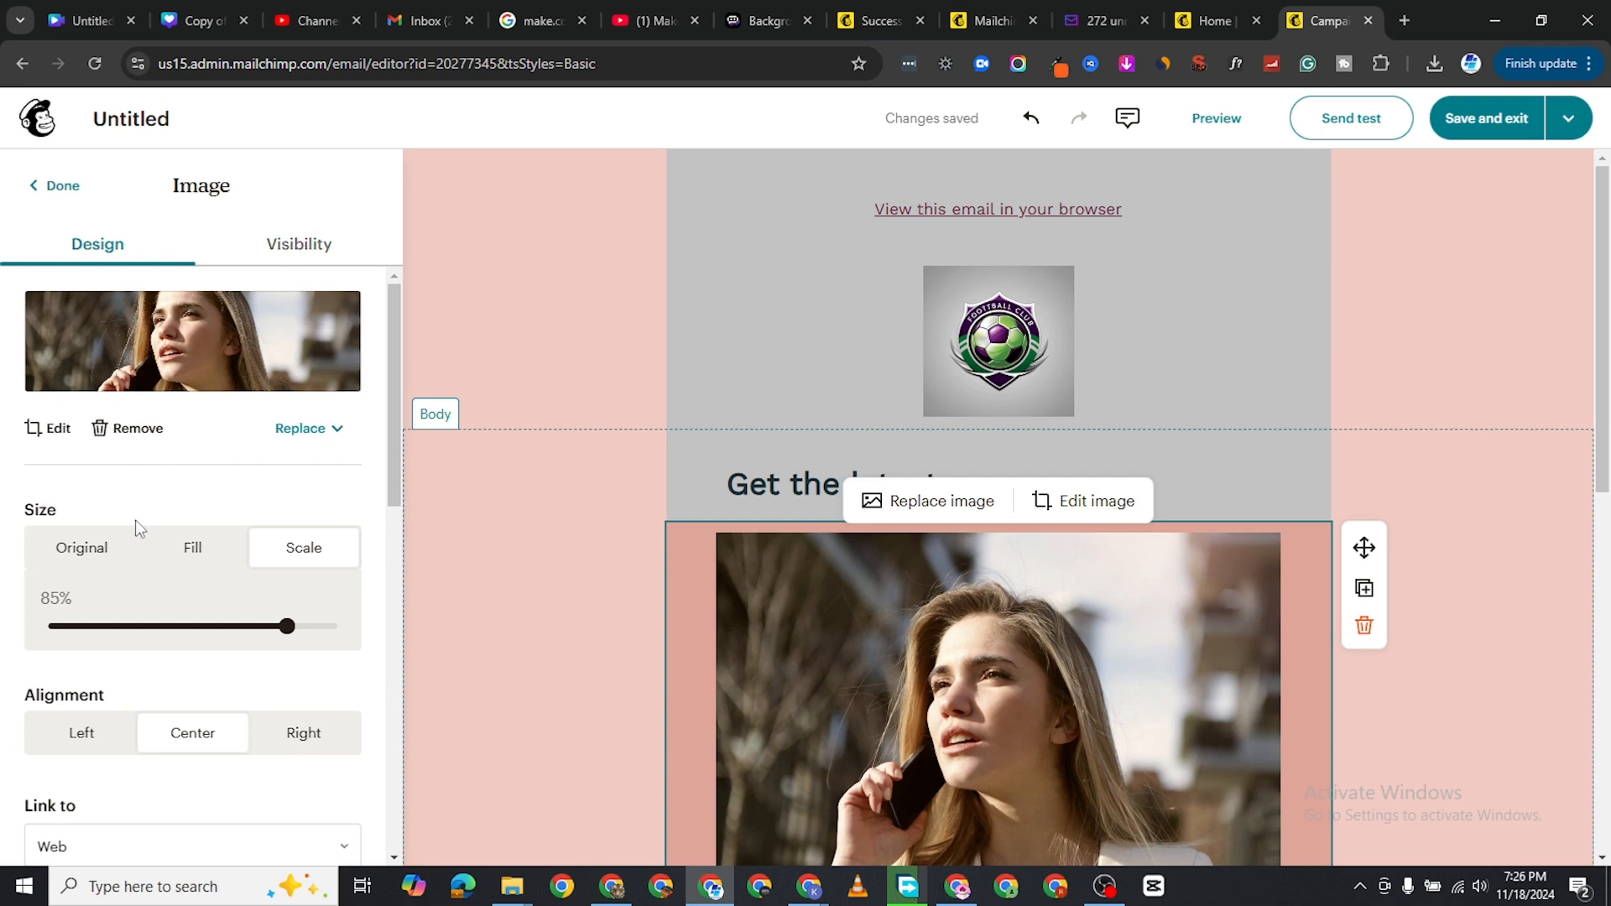
scroll(168, 654, down, 6)
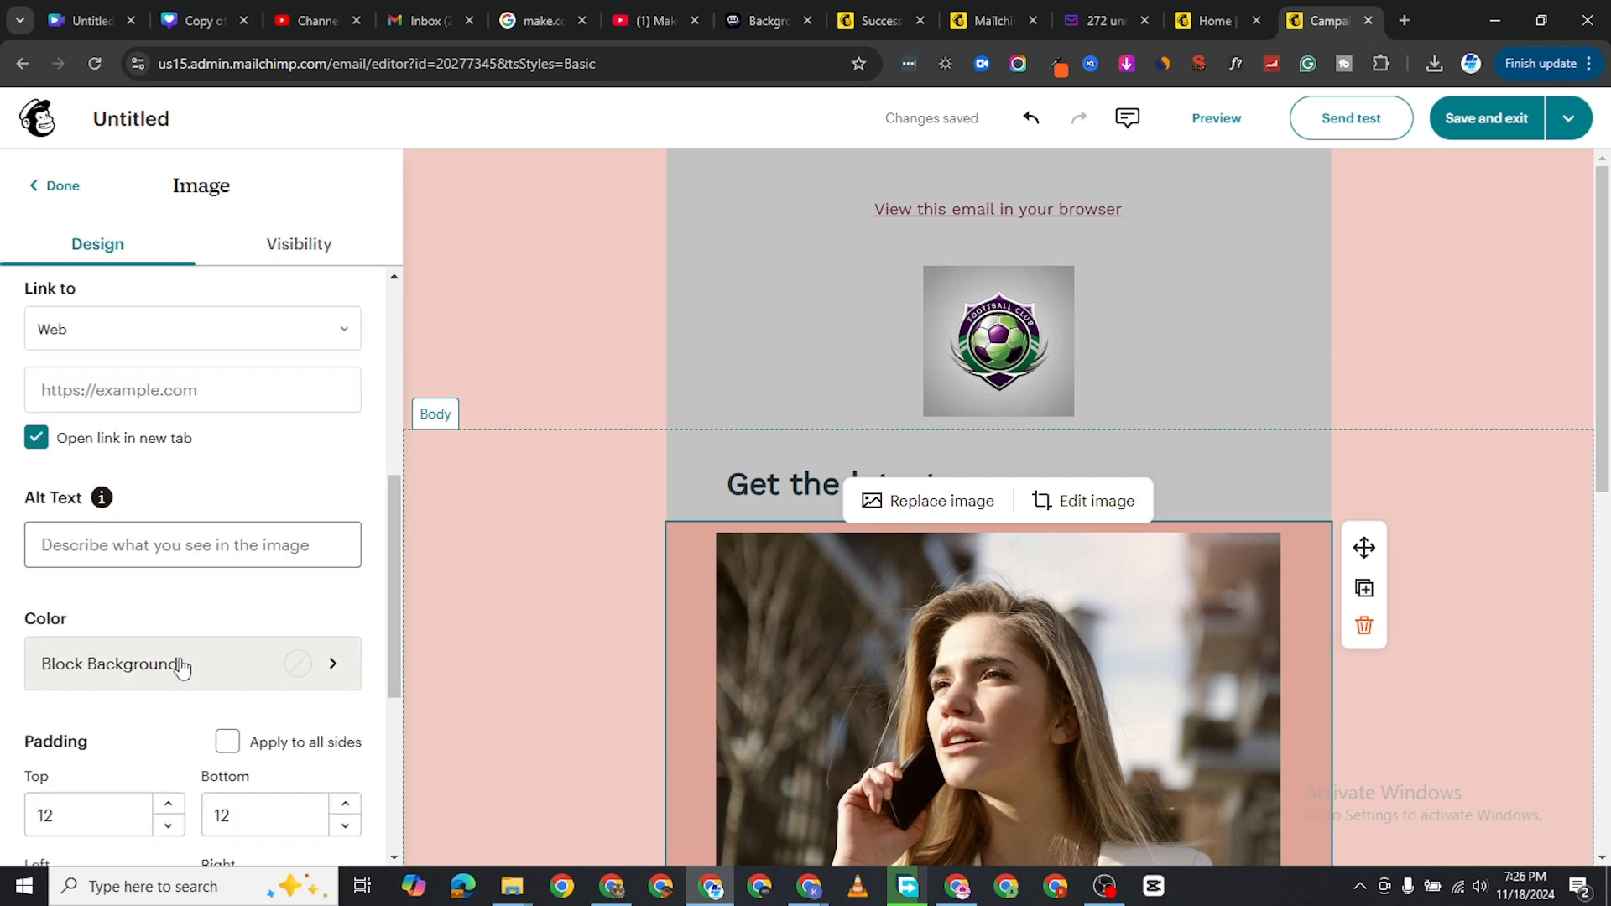
scroll(182, 667, down, 2)
click(230, 475)
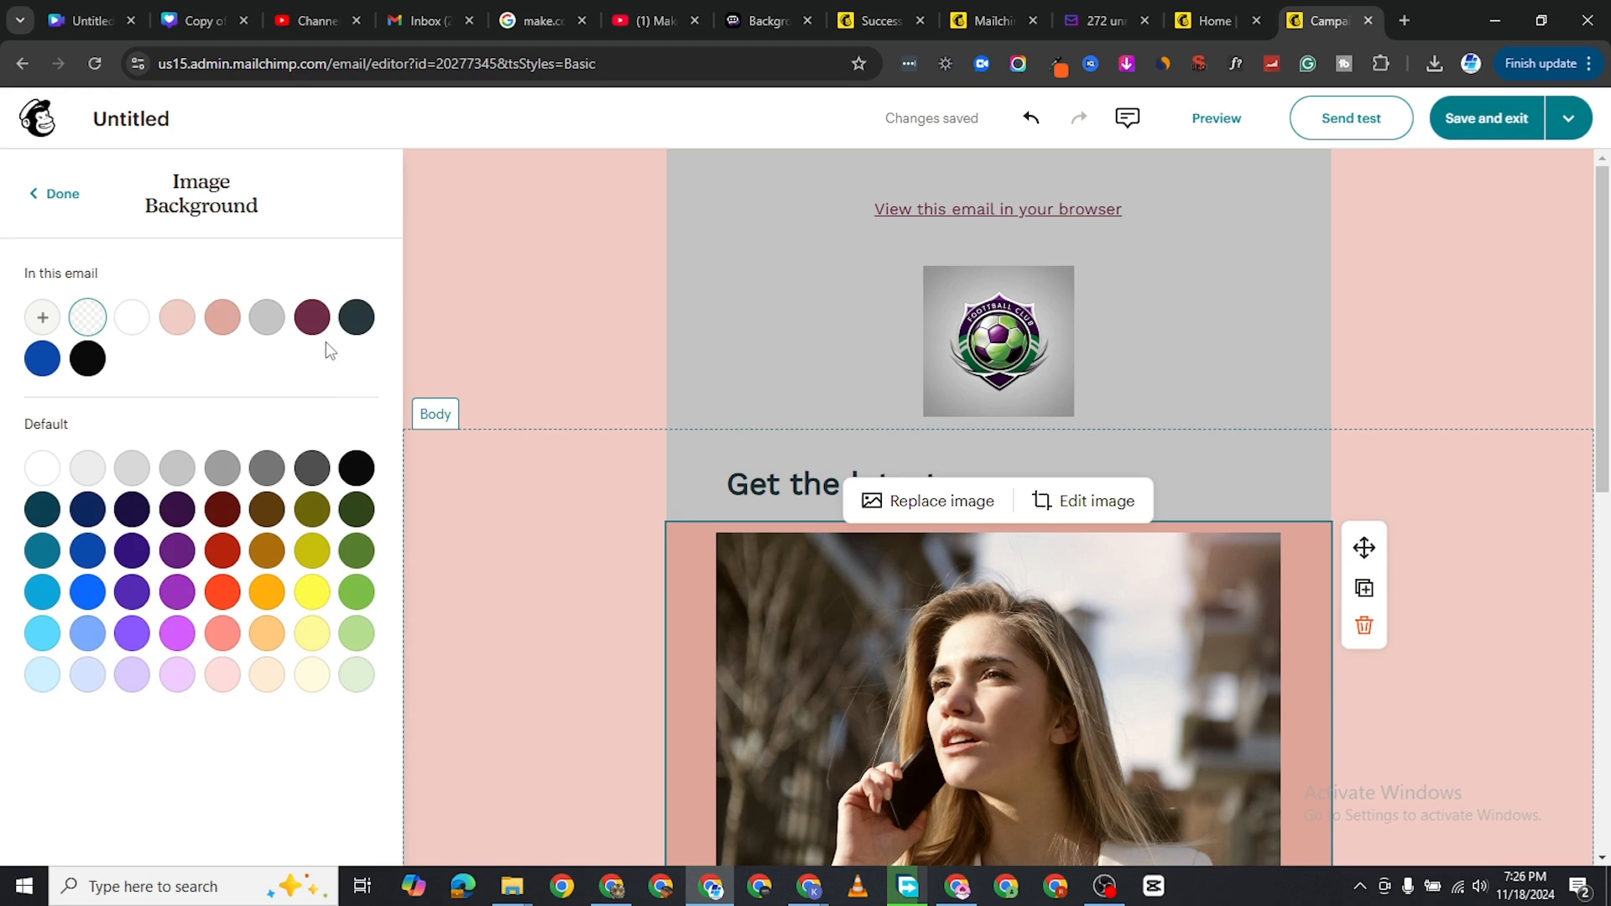
click(269, 327)
Set the block background of the paragraph between the image and the button to grey #C2C2C2
scroll(701, 699, down, 8)
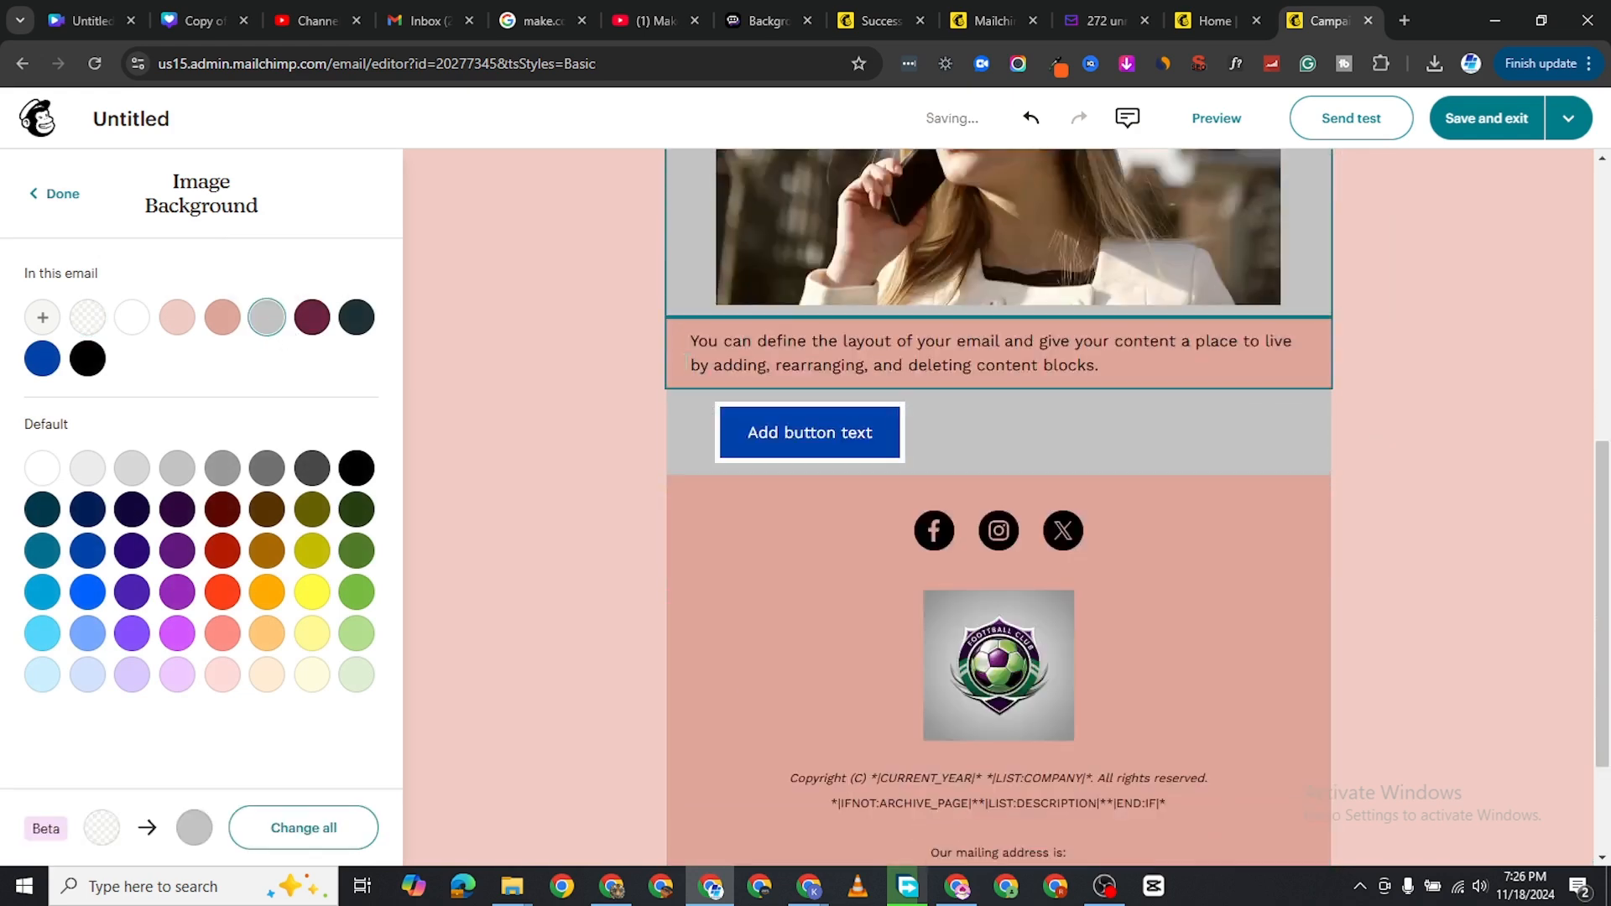
click(675, 348)
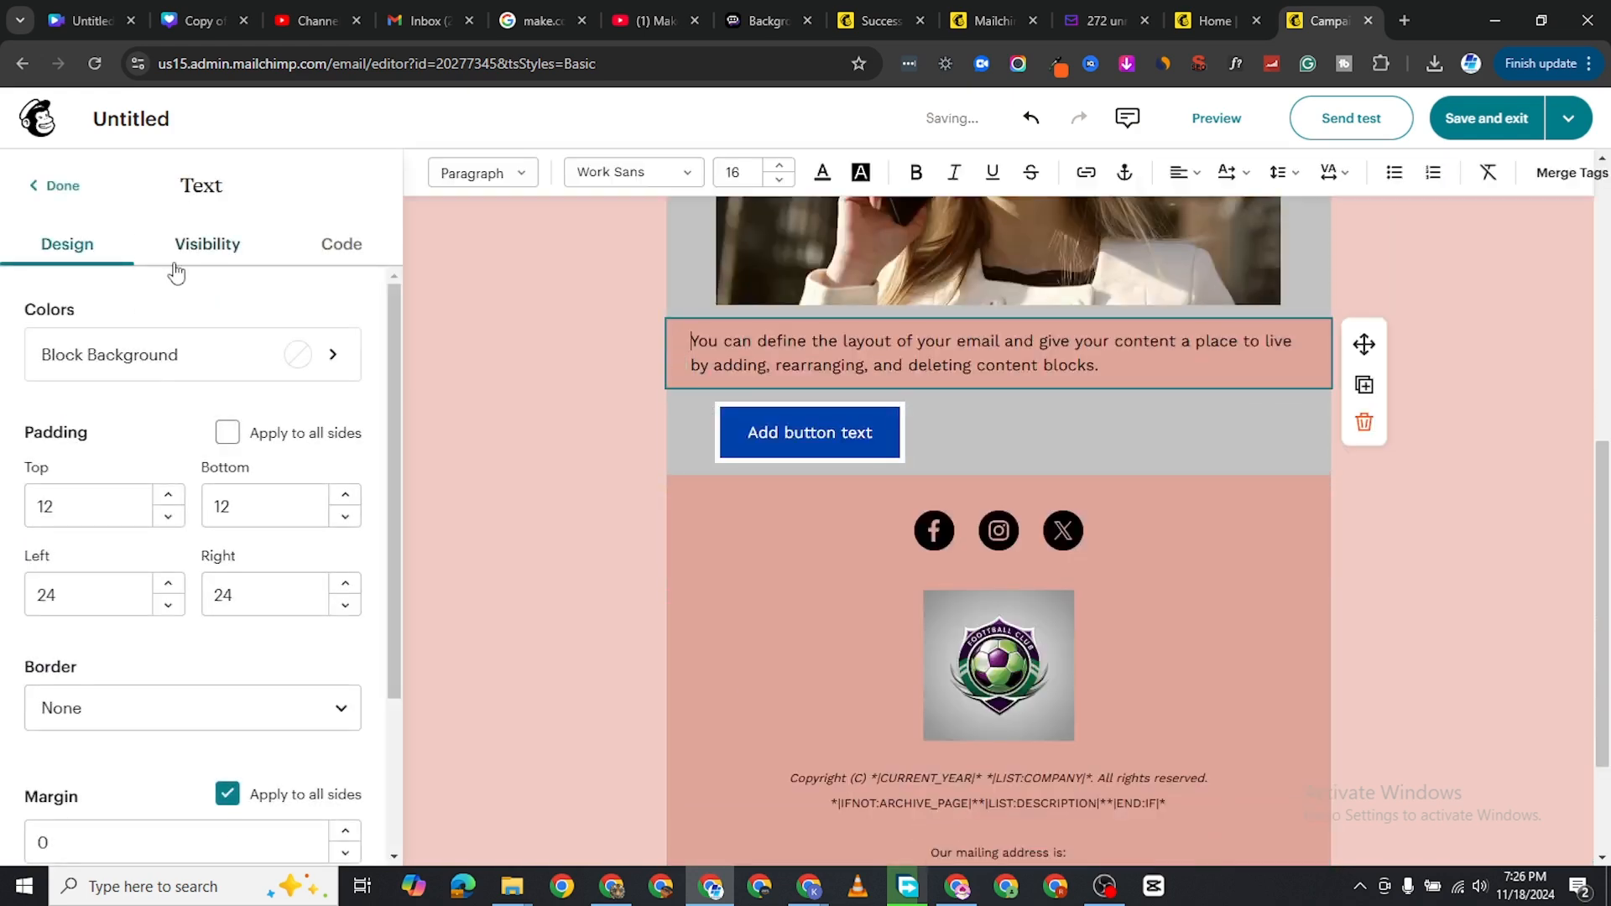
click(245, 357)
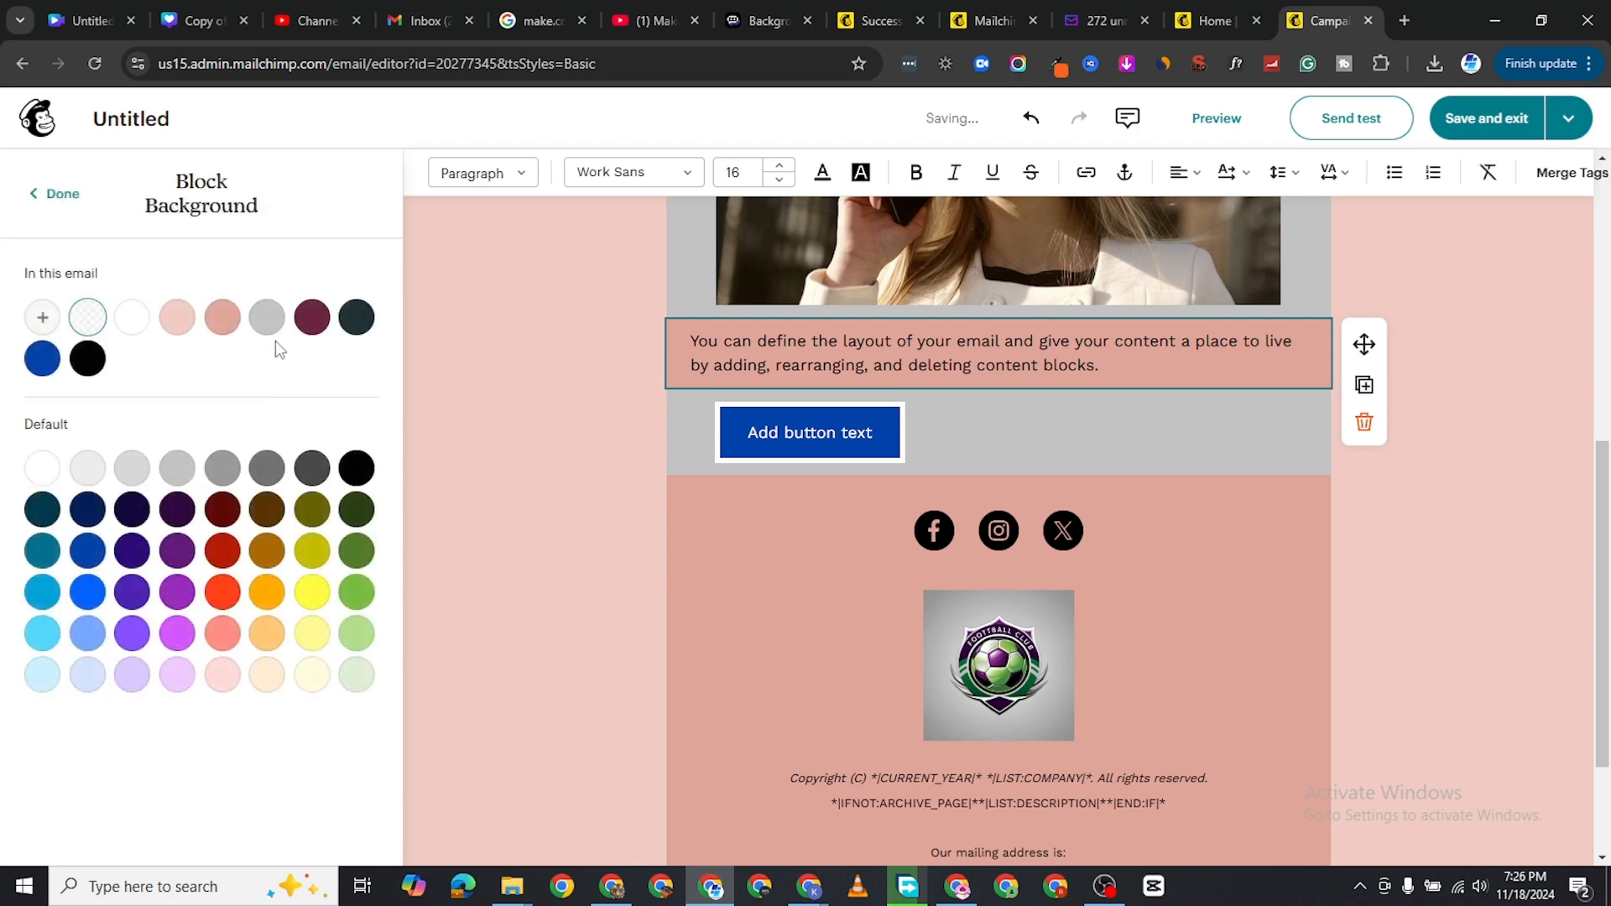
click(268, 319)
Set the background of the spacer between the button and the social icons to grey #C2C2C2
click(707, 487)
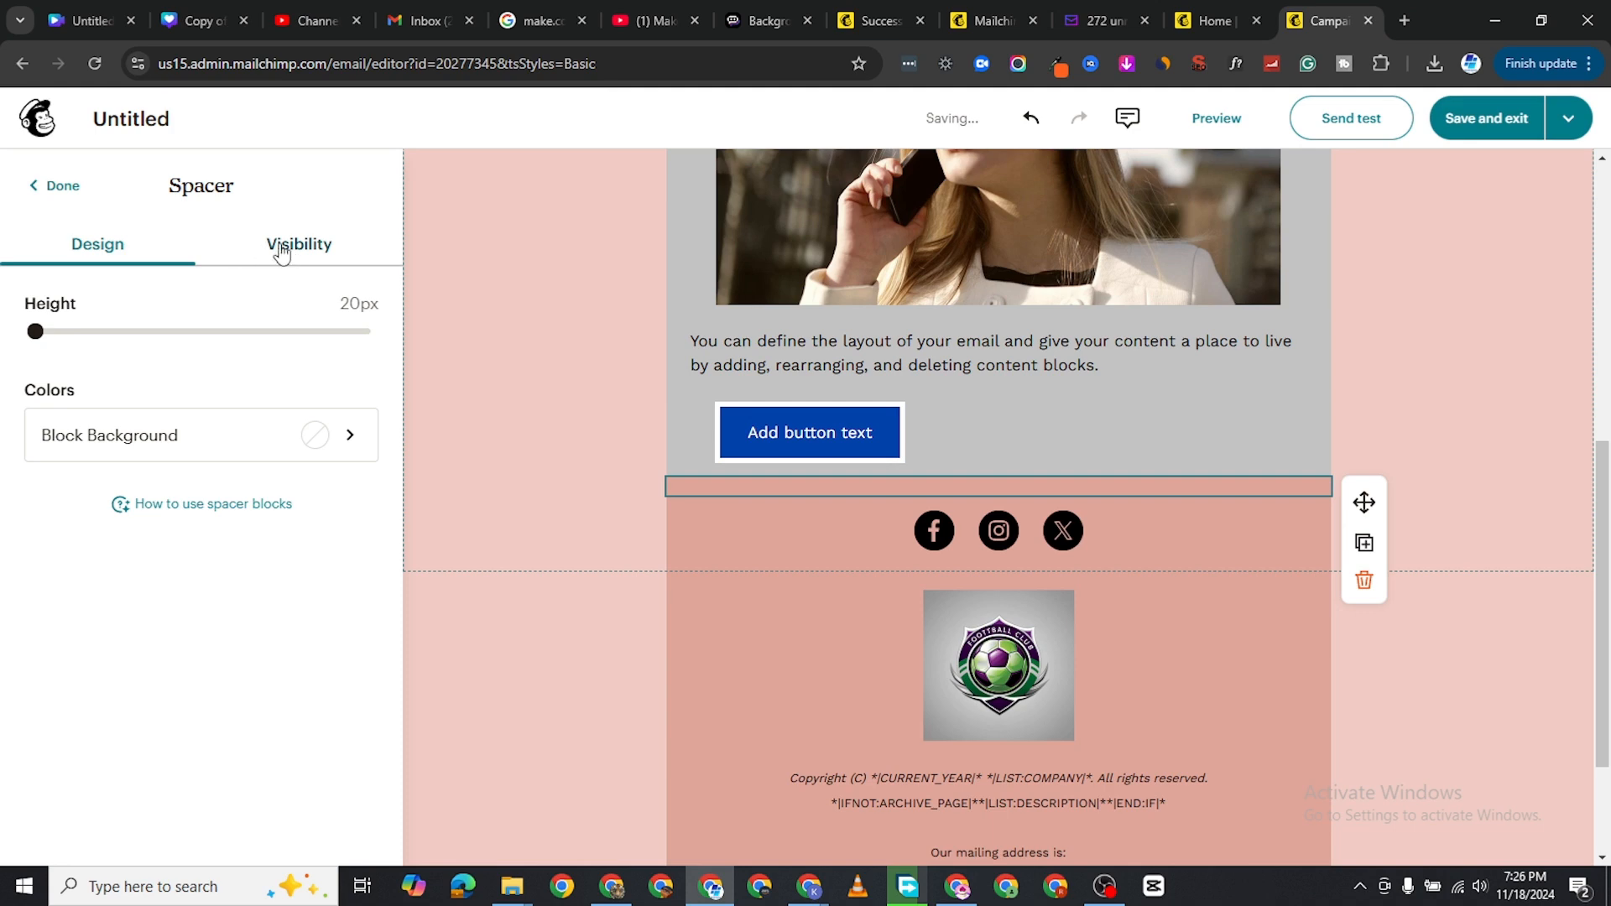
click(244, 445)
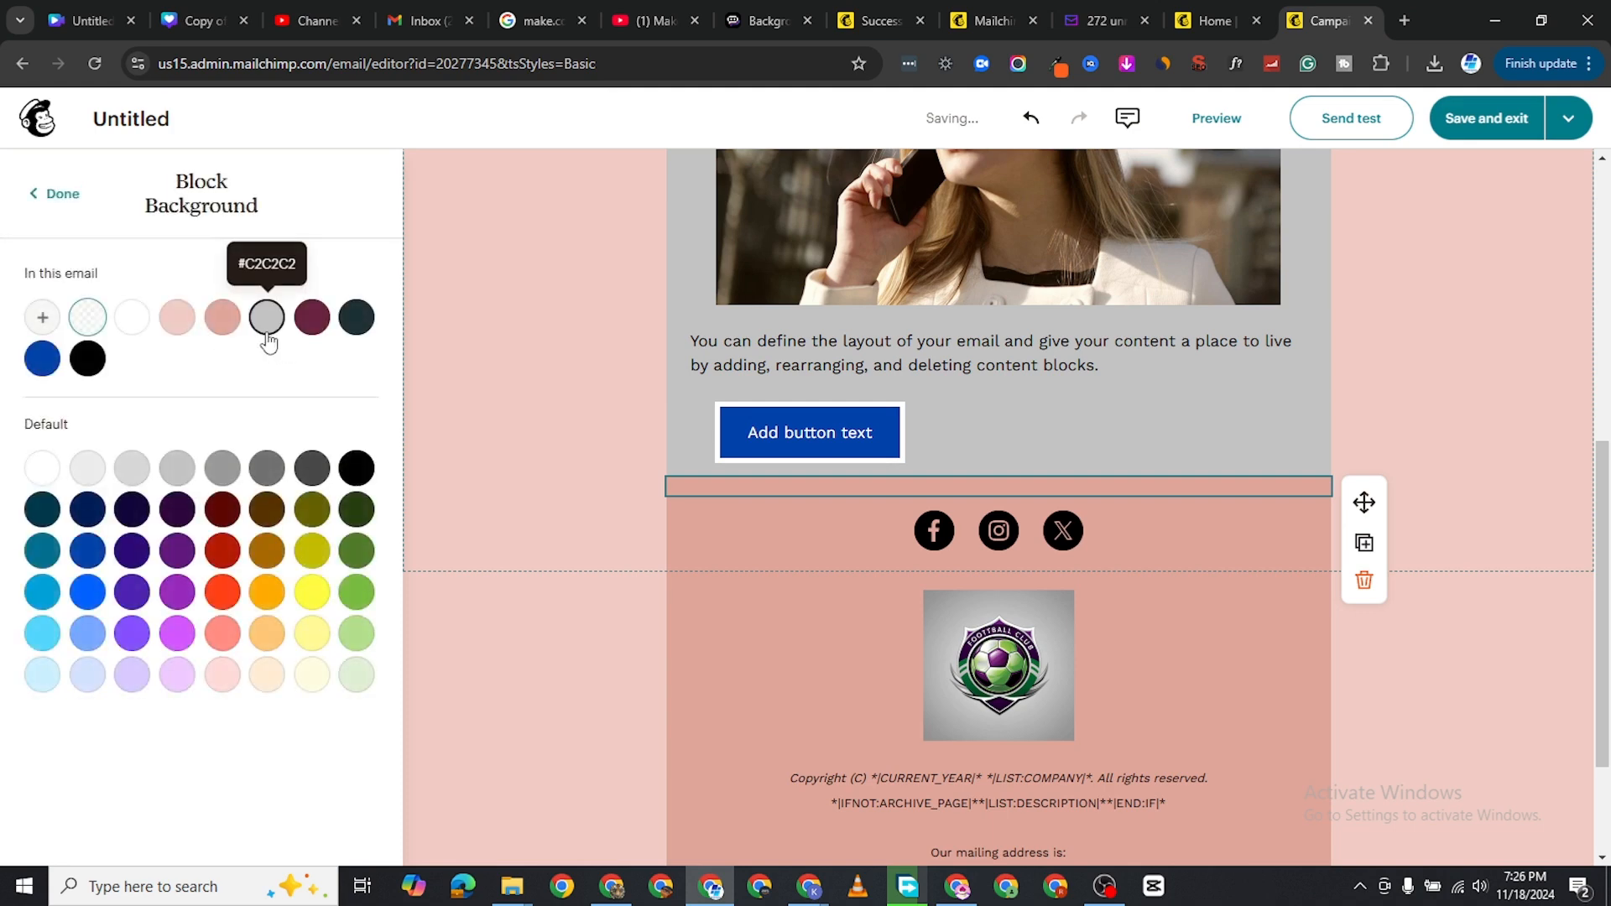
click(267, 317)
Set the block background of the social icons block to grey #C2C2C2
click(727, 533)
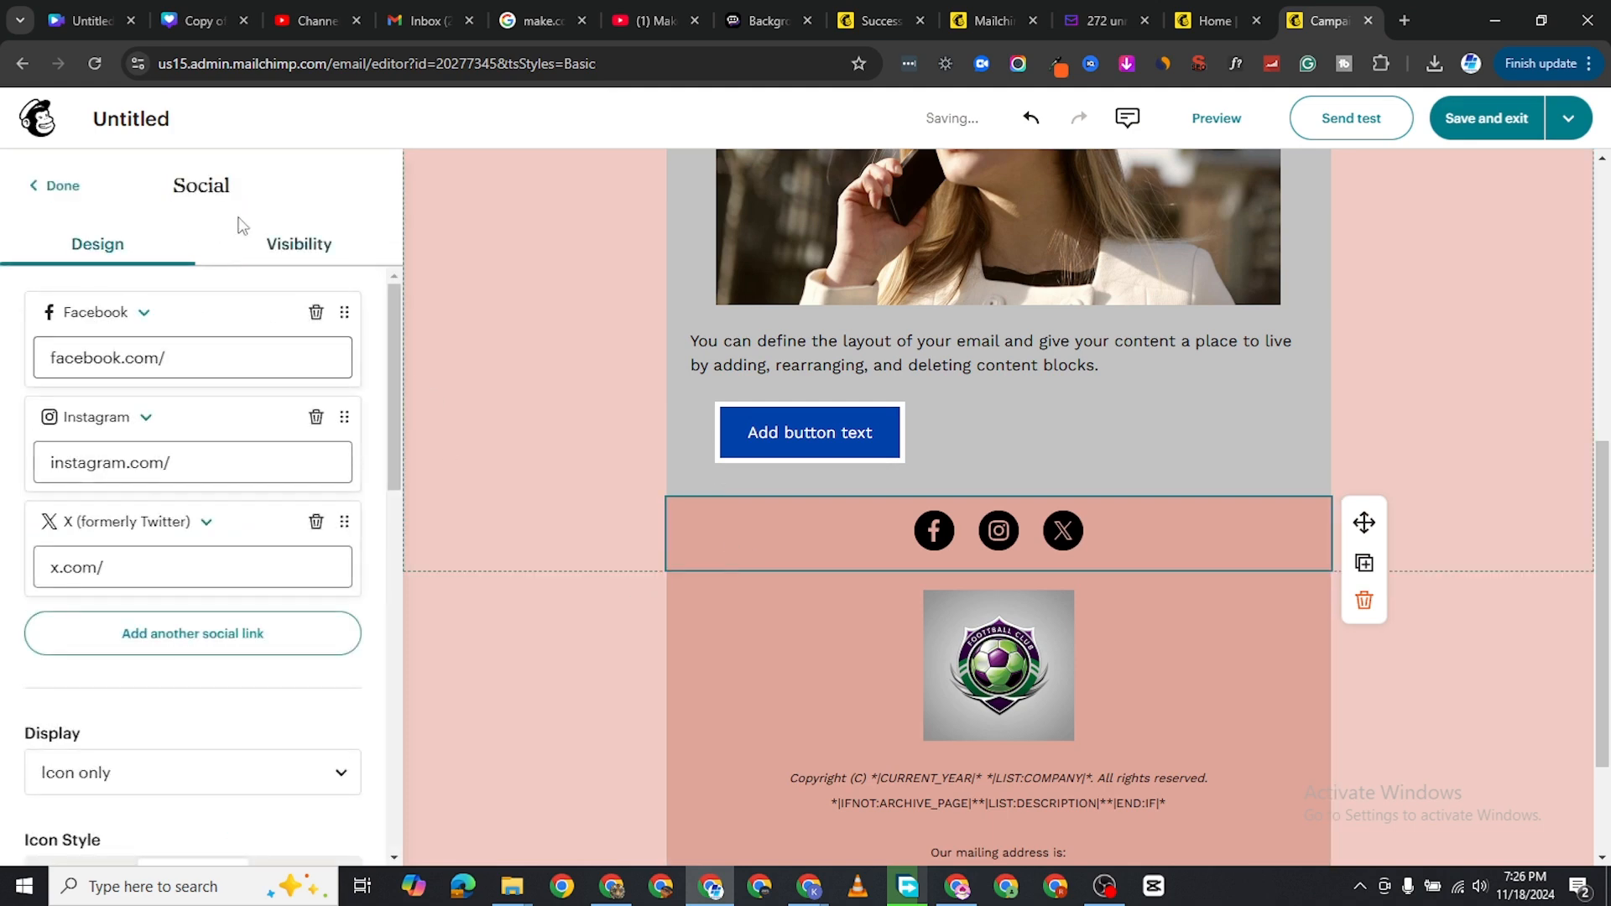
scroll(64, 690, down, 1)
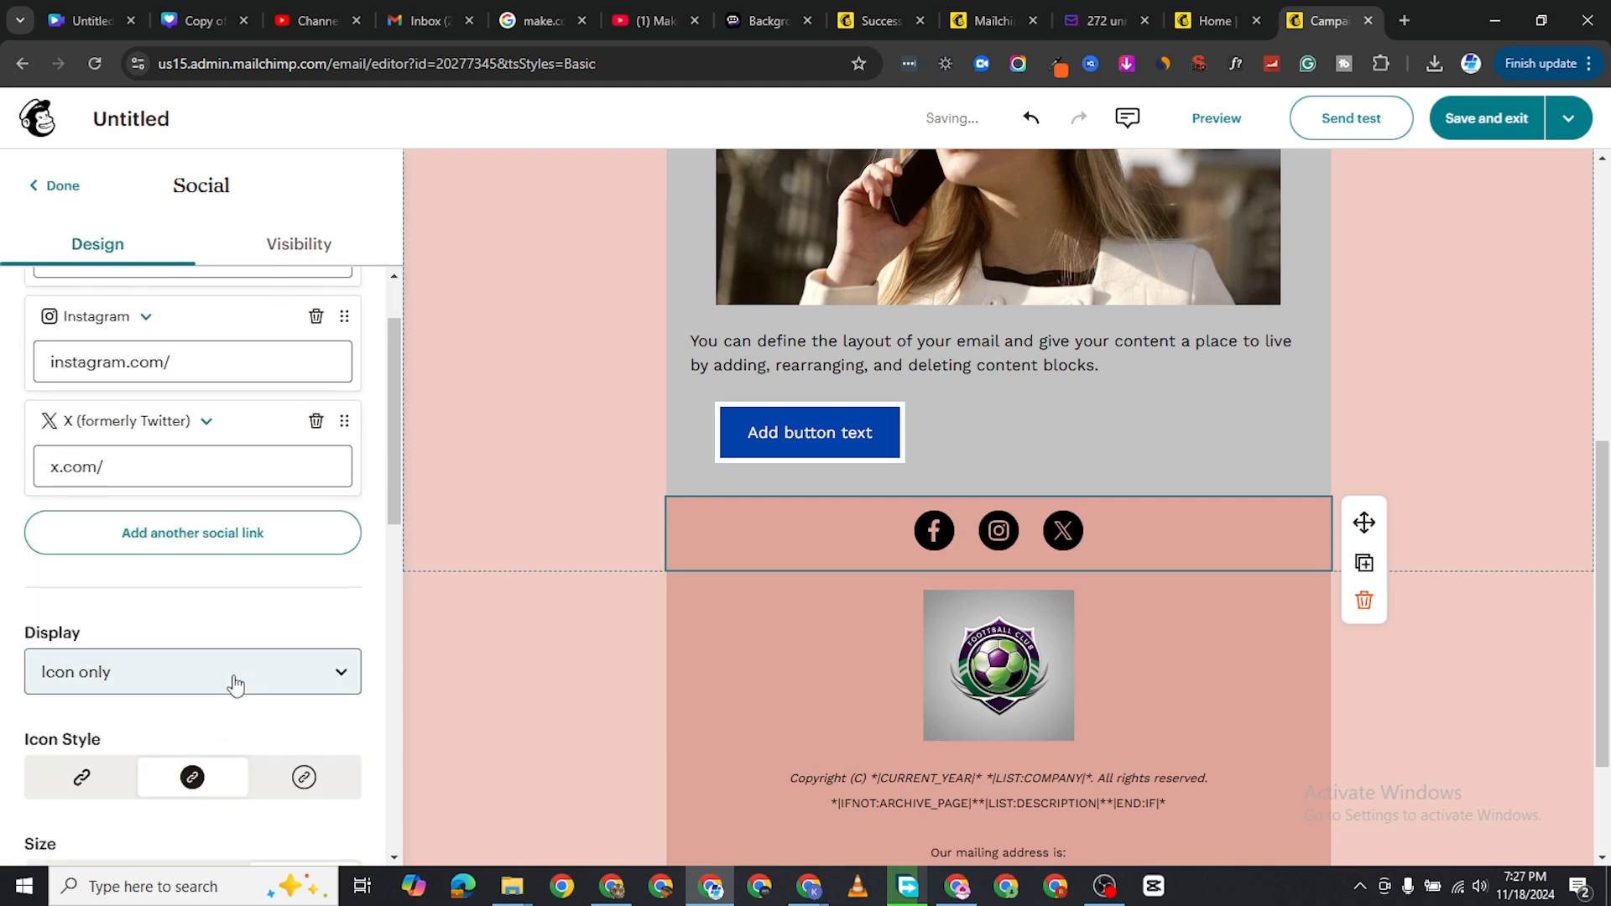
scroll(262, 733, down, 9)
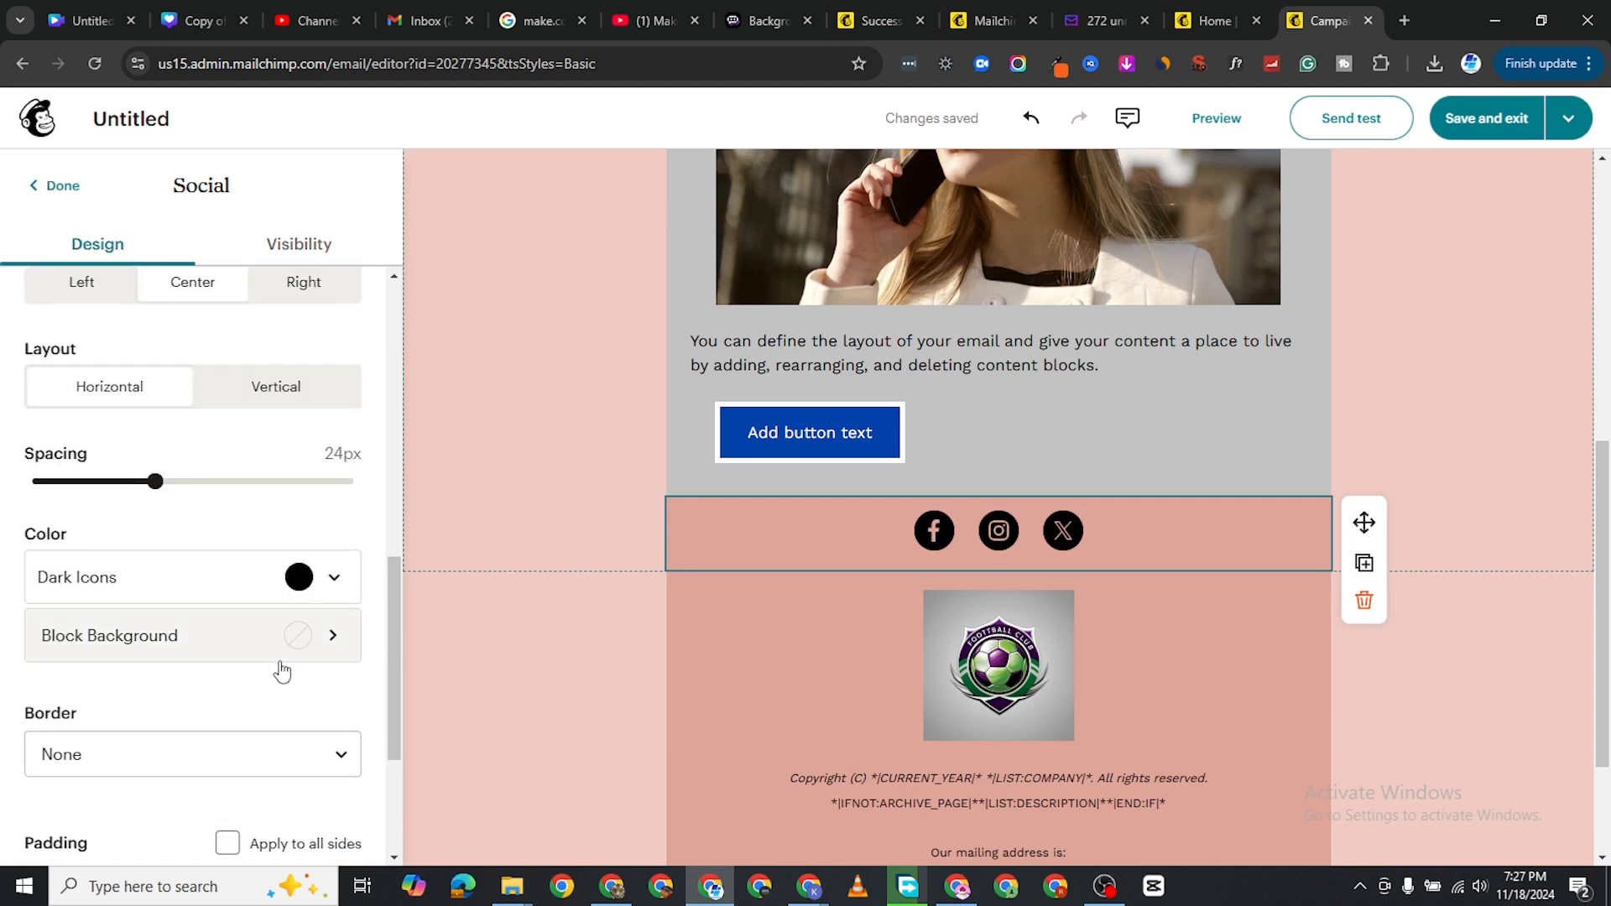
click(299, 442)
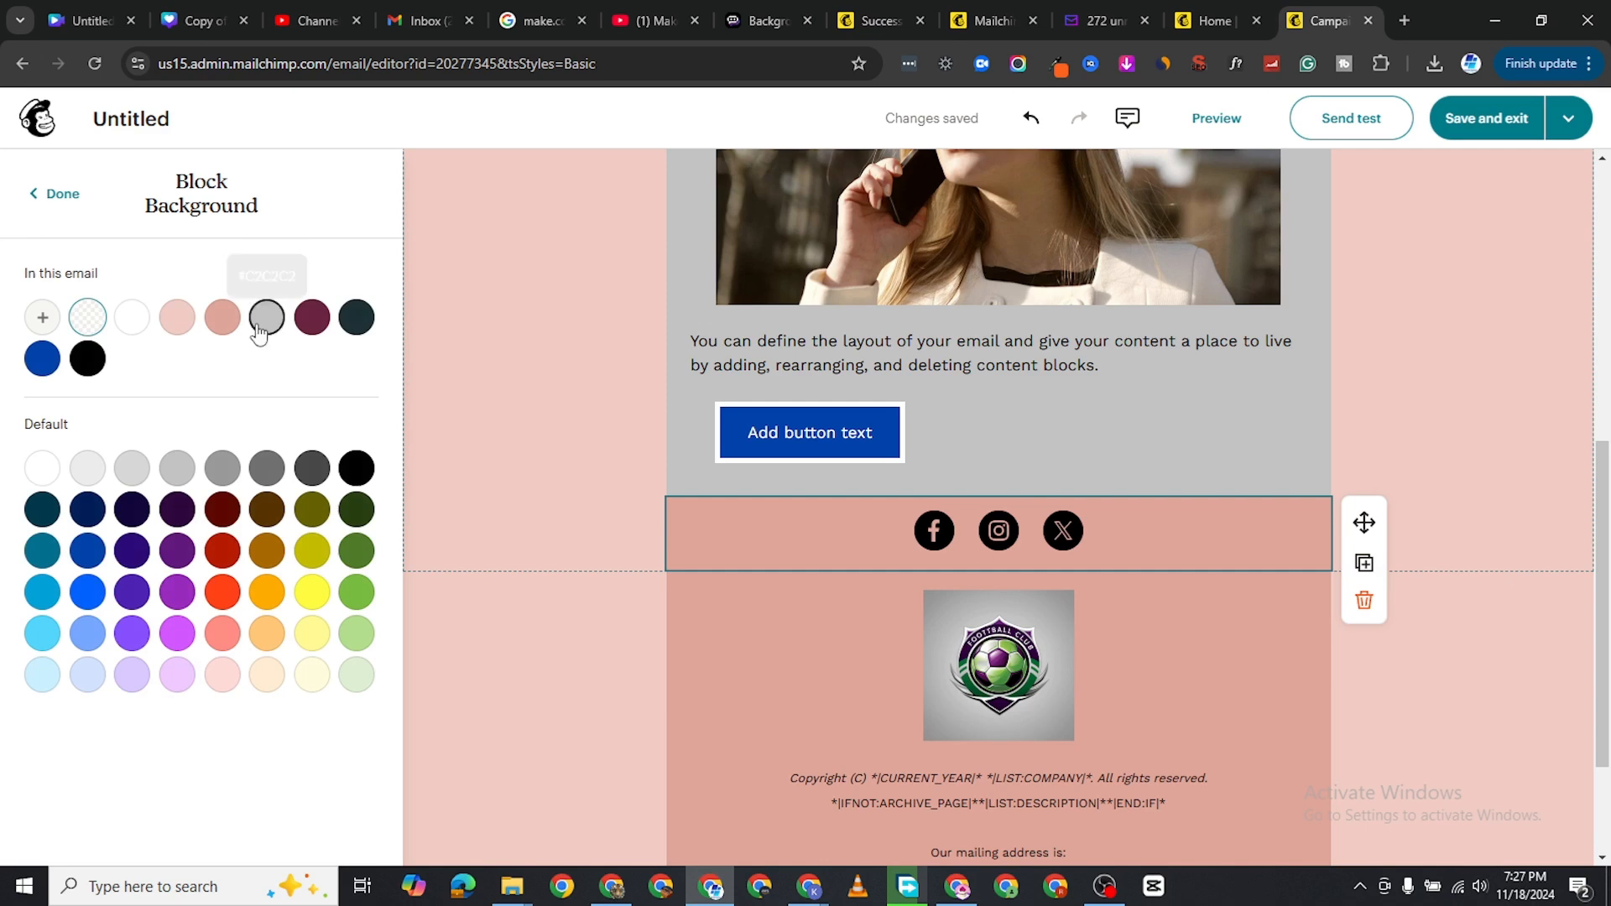
Set the layout background of the footer to the same grey #C2C2C2 as the blocks above
click(698, 639)
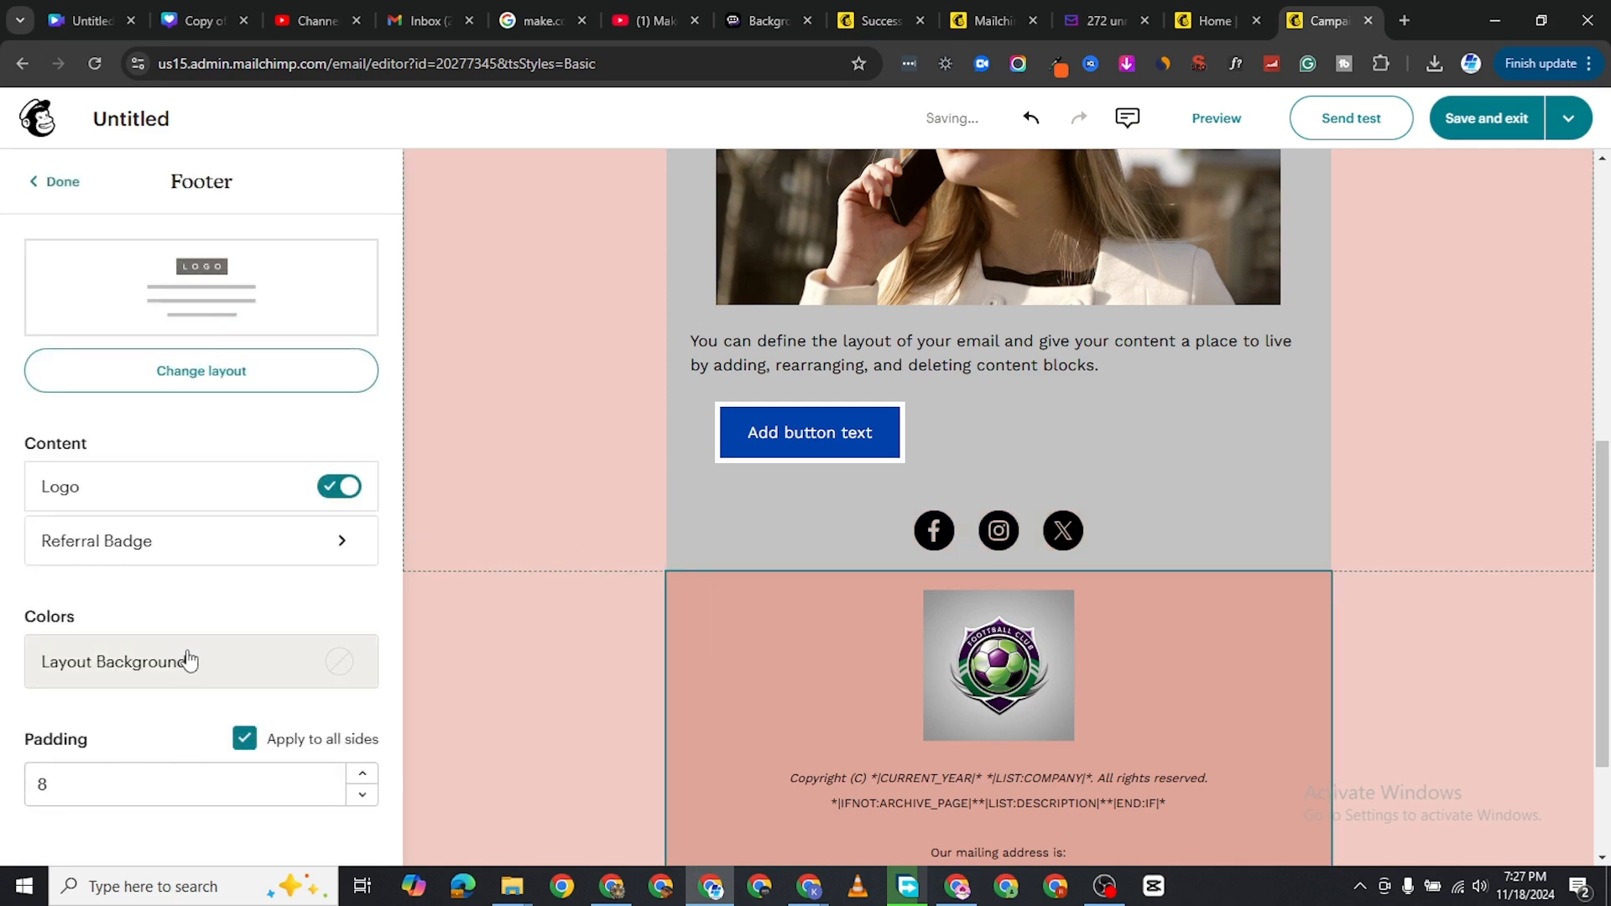
click(234, 661)
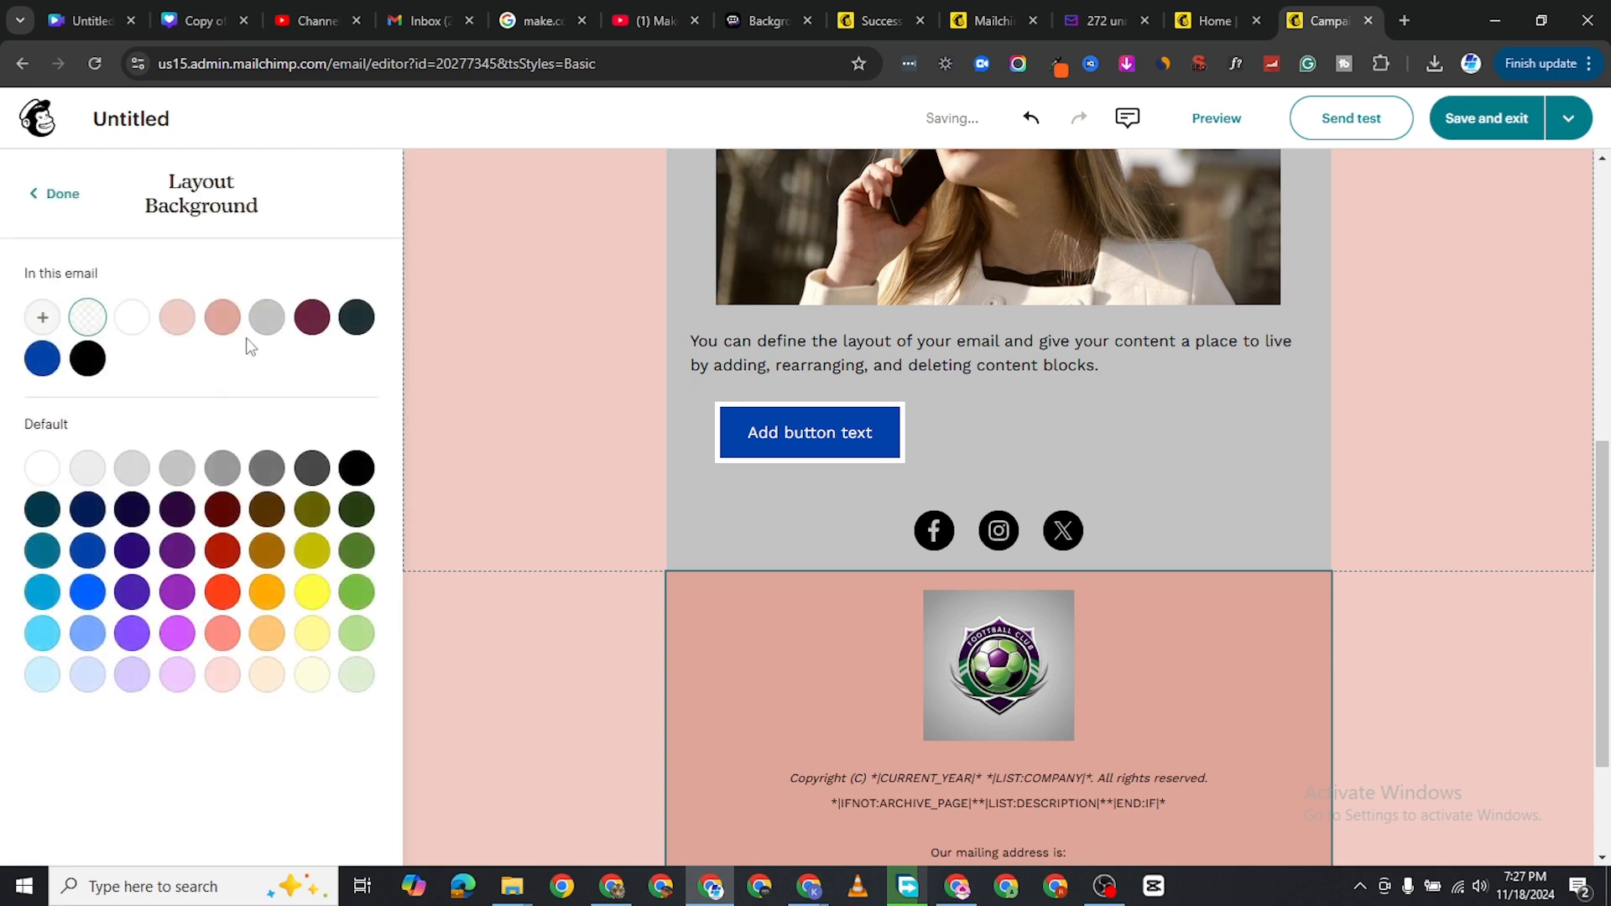
click(267, 318)
Examine the design settings and HTML code of the "Get the latest soccer news" heading block
scroll(1161, 651, up, 6)
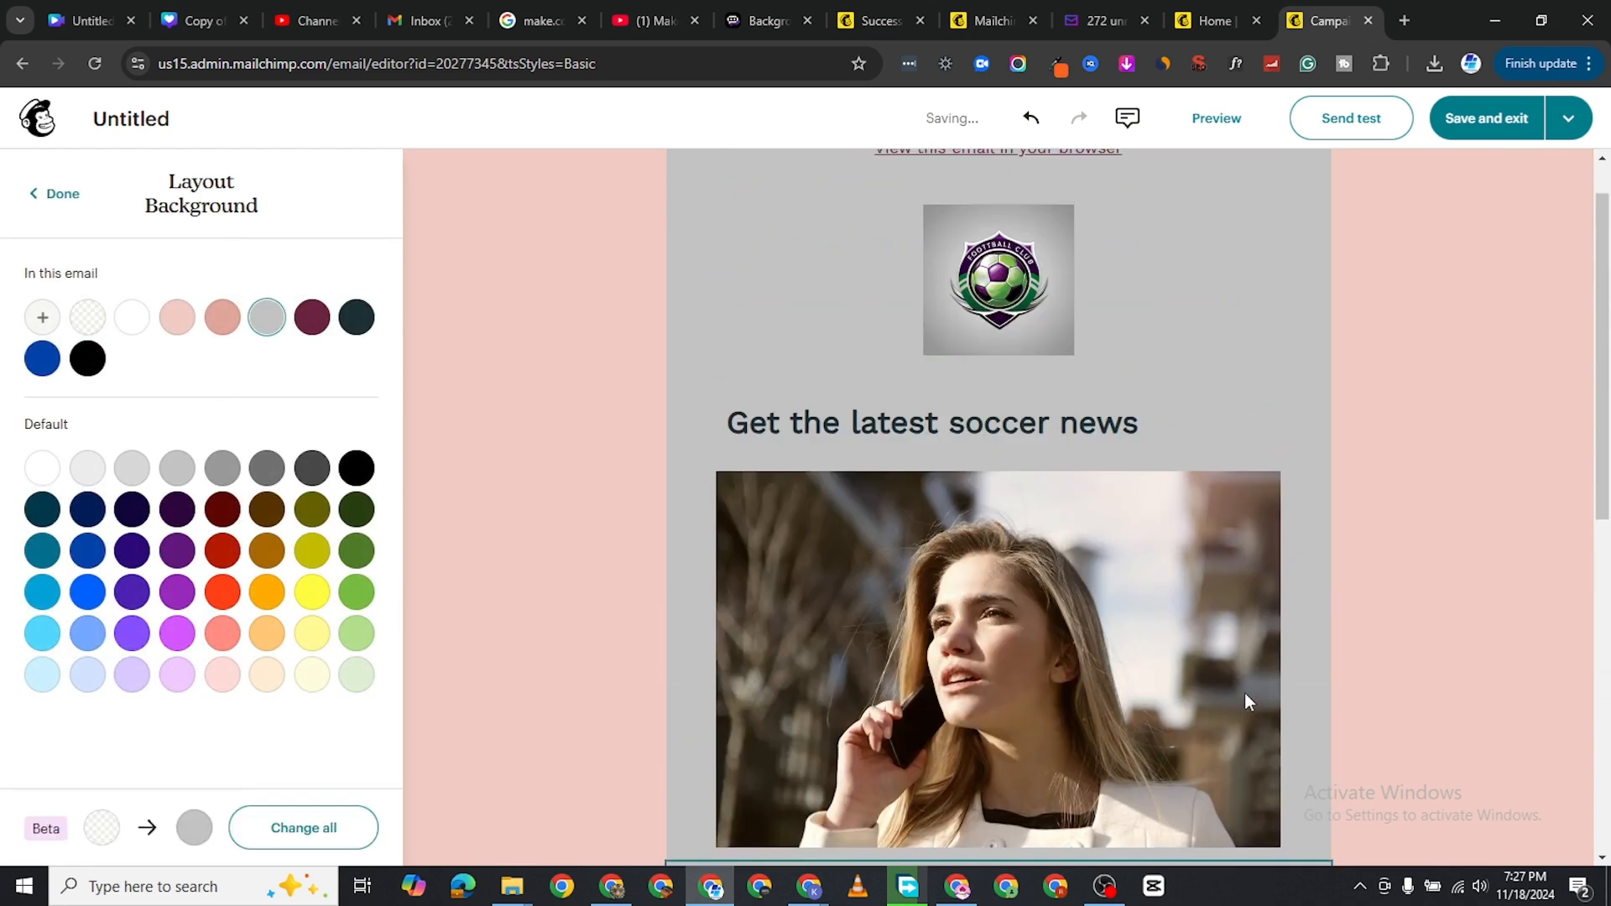
scroll(1245, 699, up, 1)
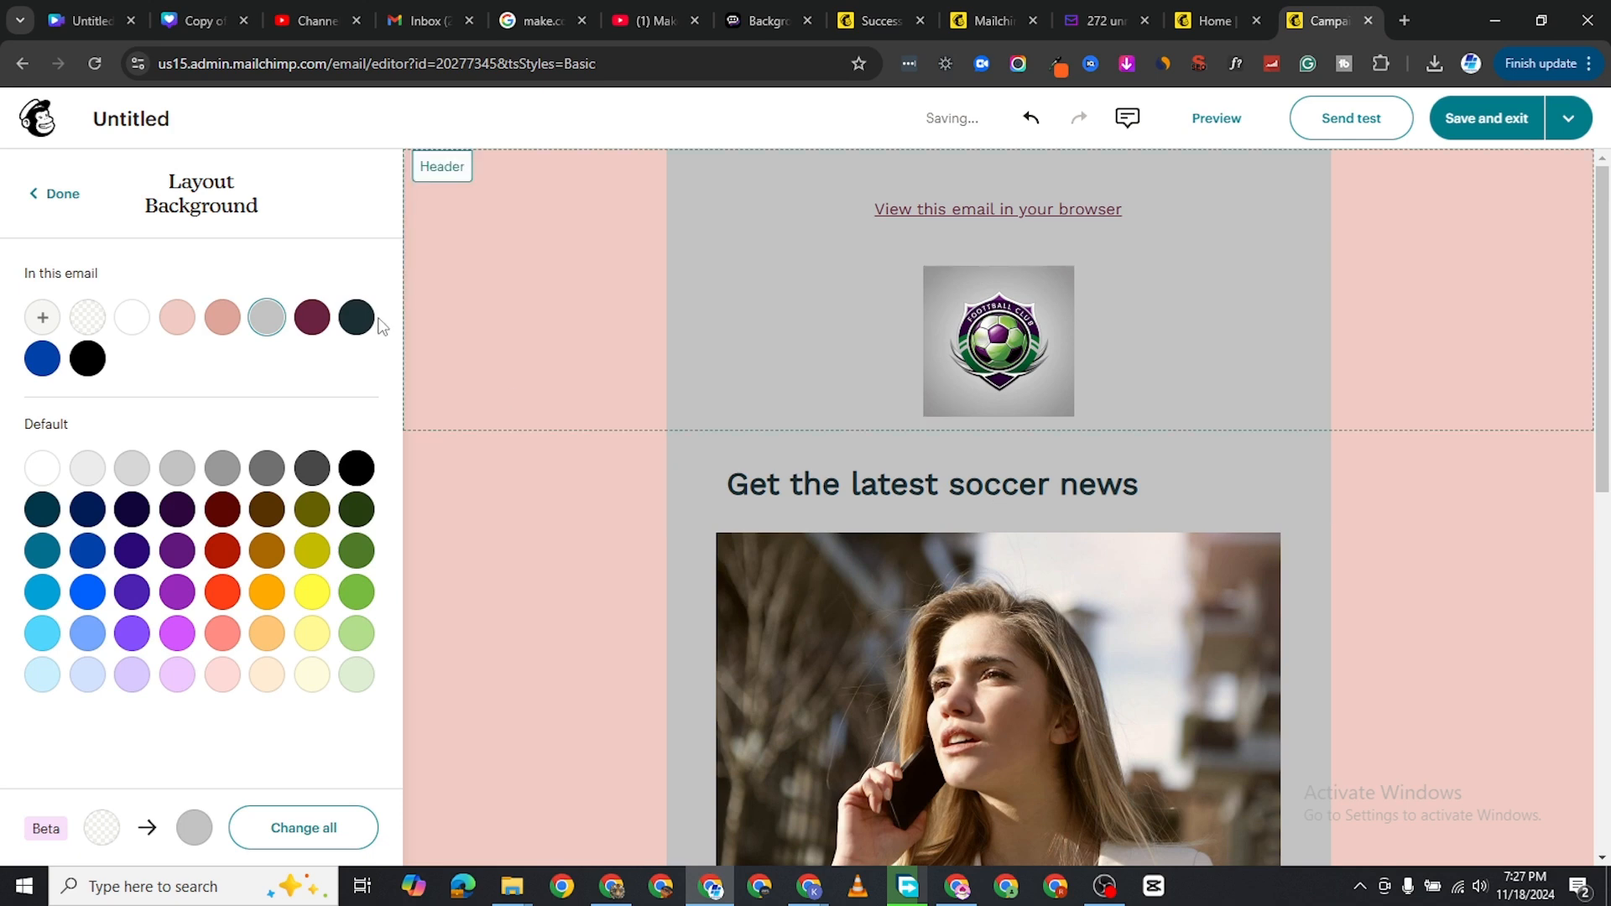
click(1107, 495)
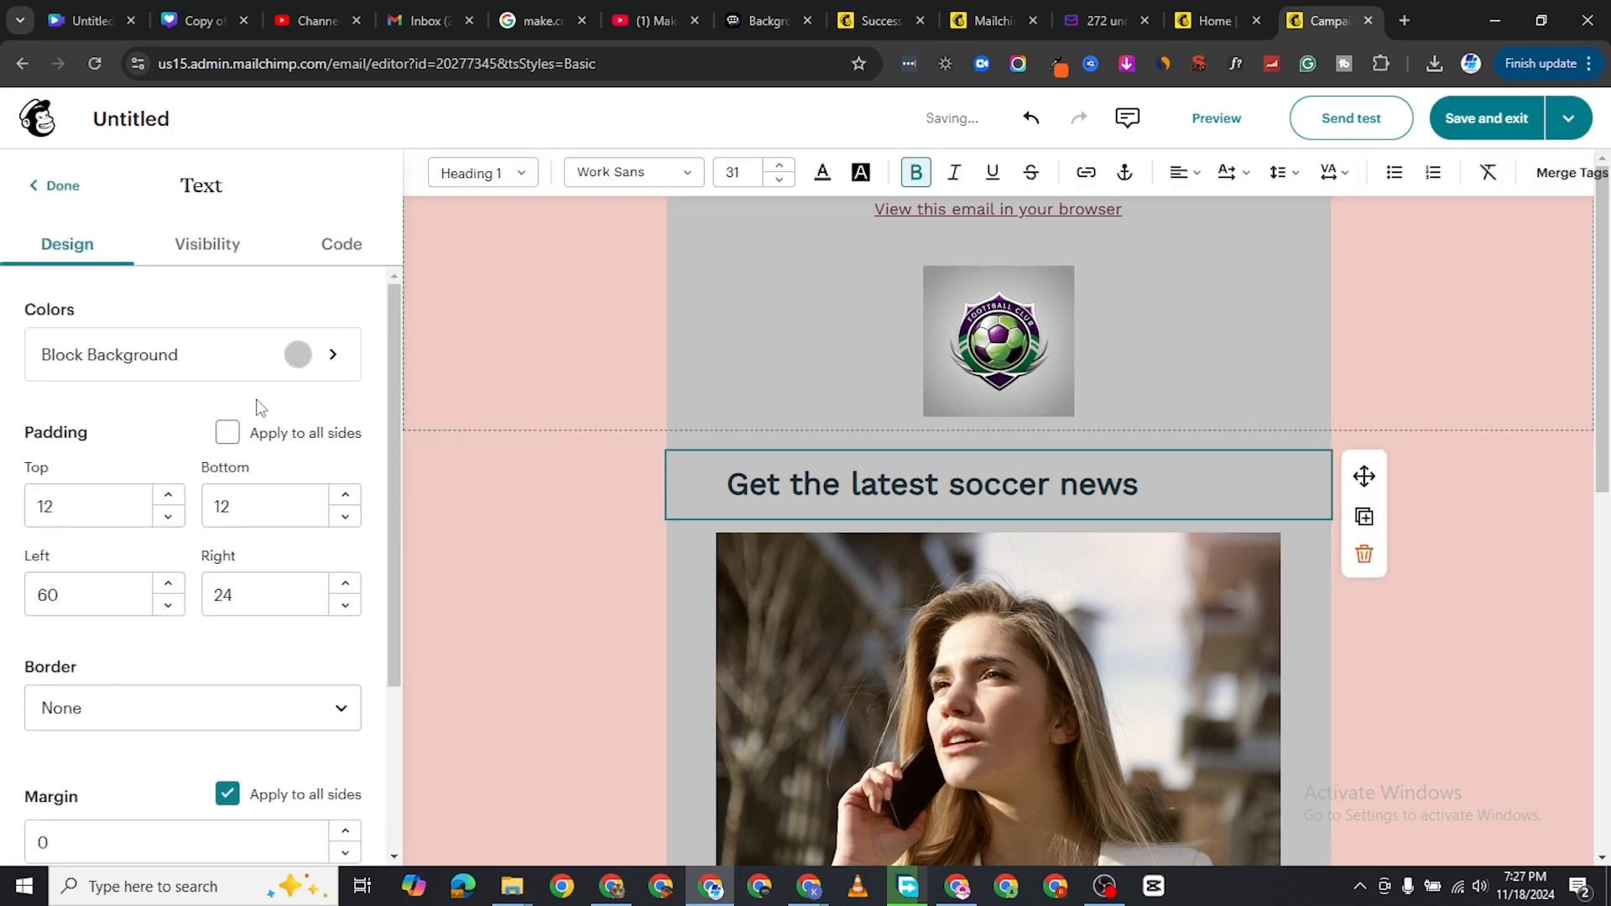
scroll(233, 722, down, 3)
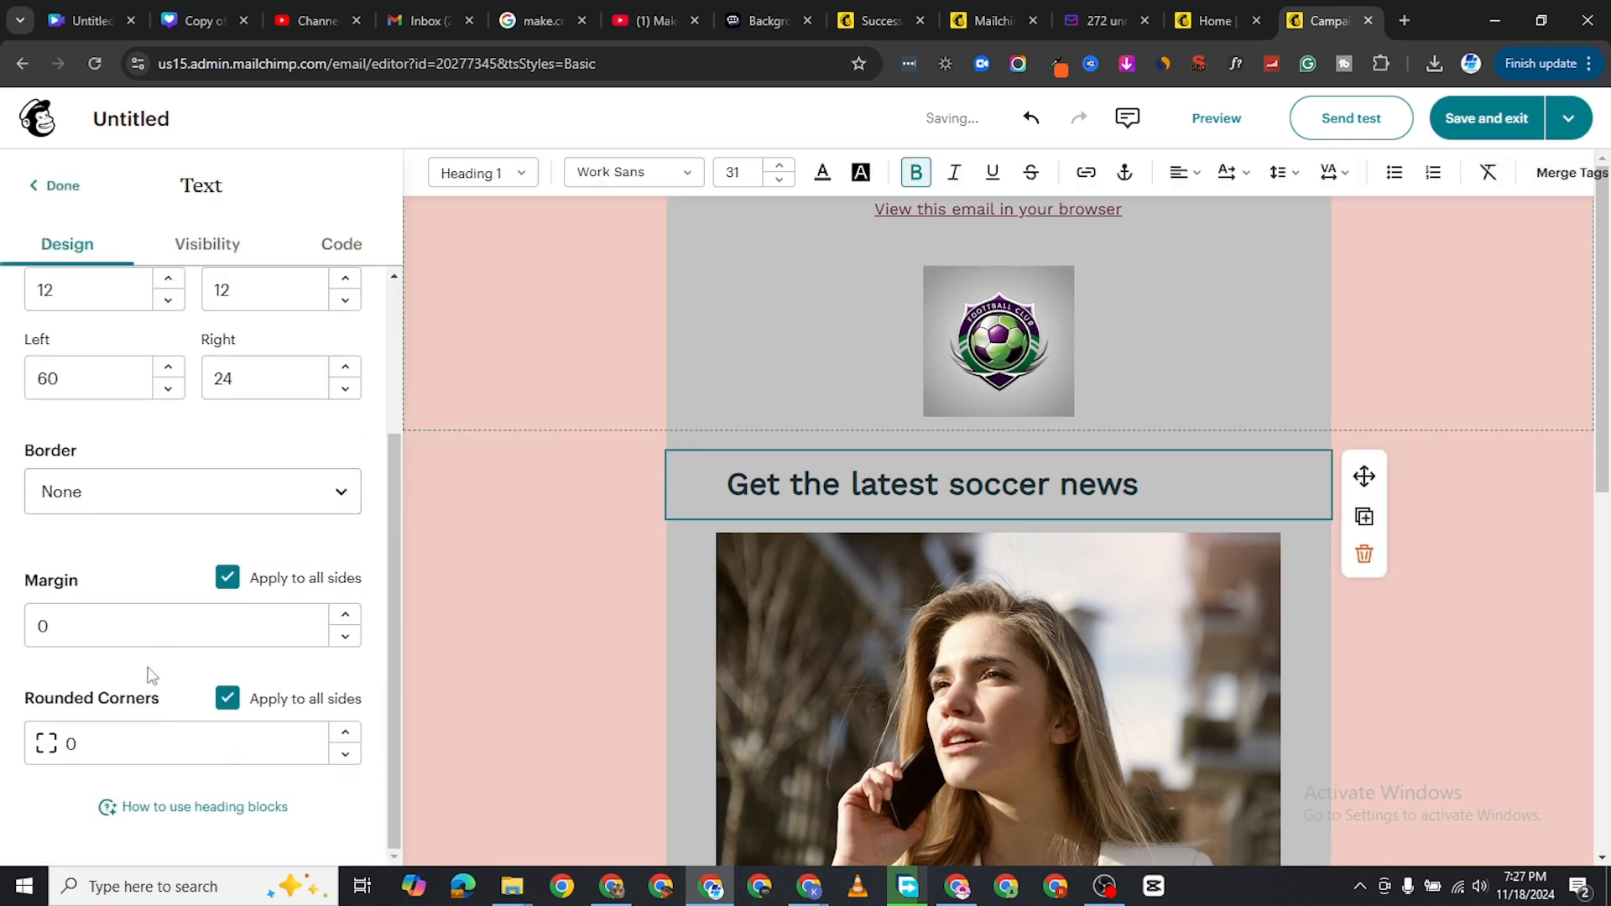
scroll(159, 646, up, 3)
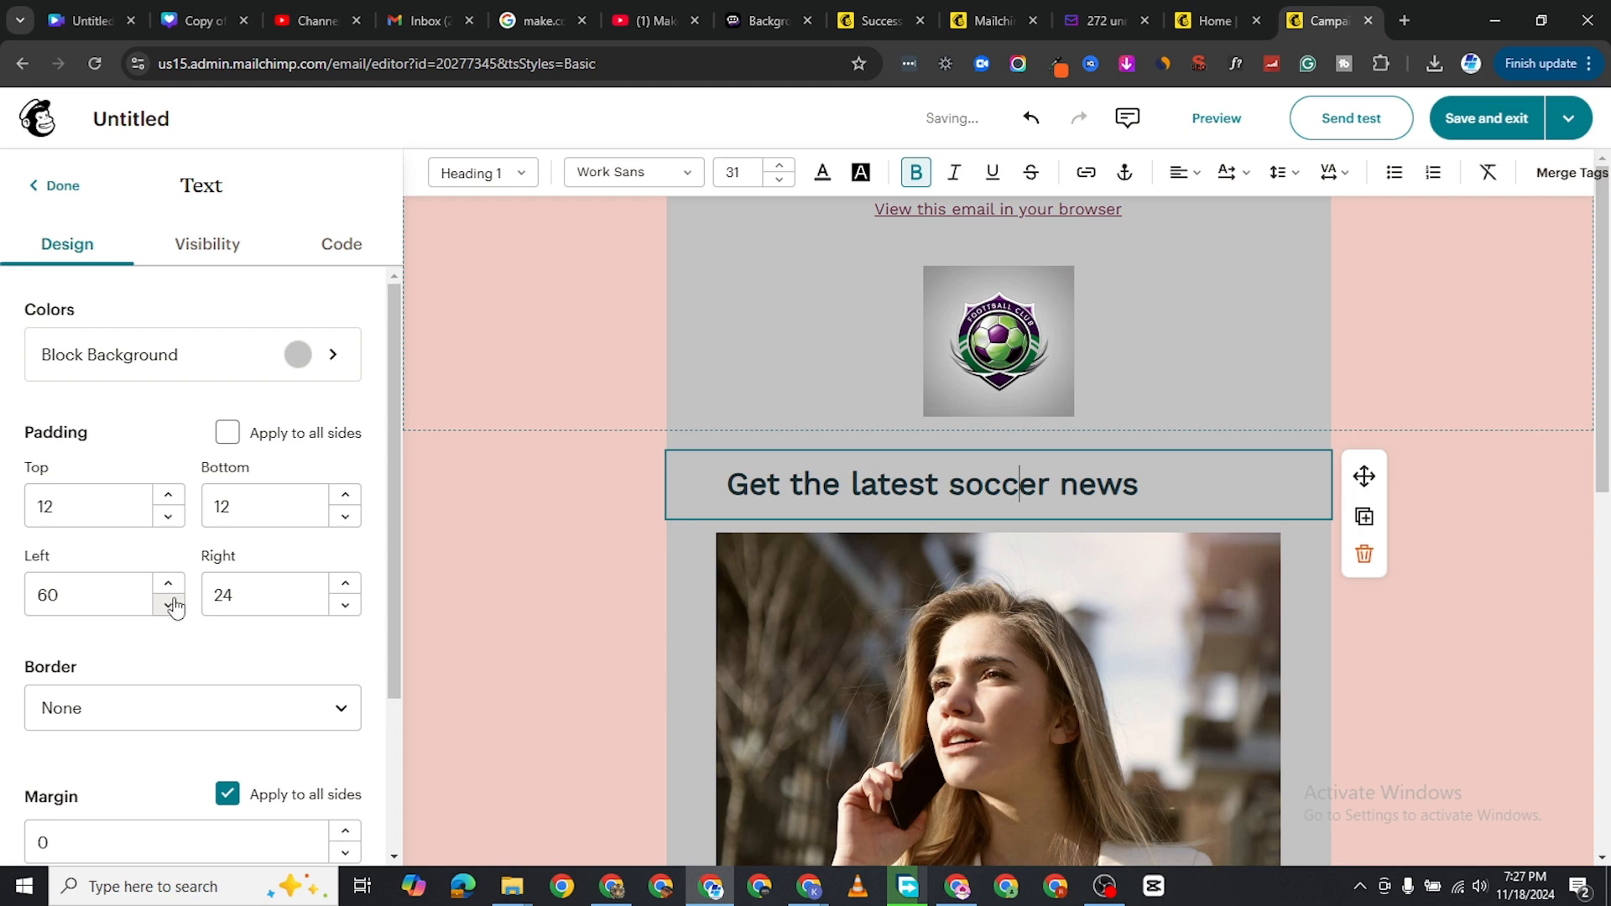
double_click(958, 490)
triple_click(958, 500)
click(939, 495)
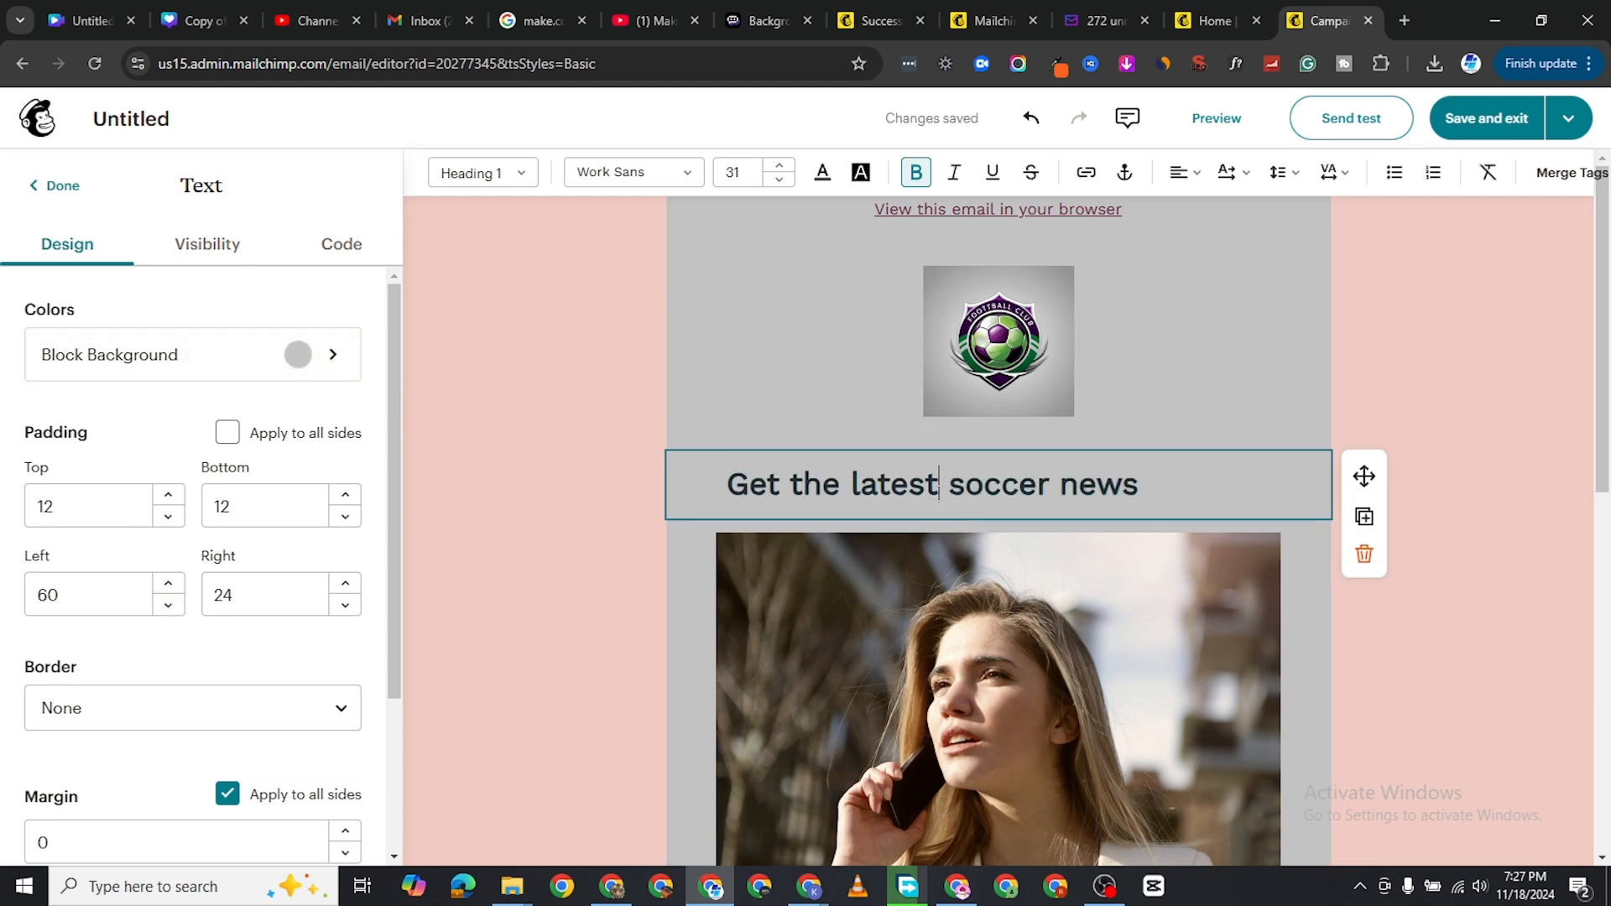
triple_click(895, 487)
scroll(204, 694, down, 3)
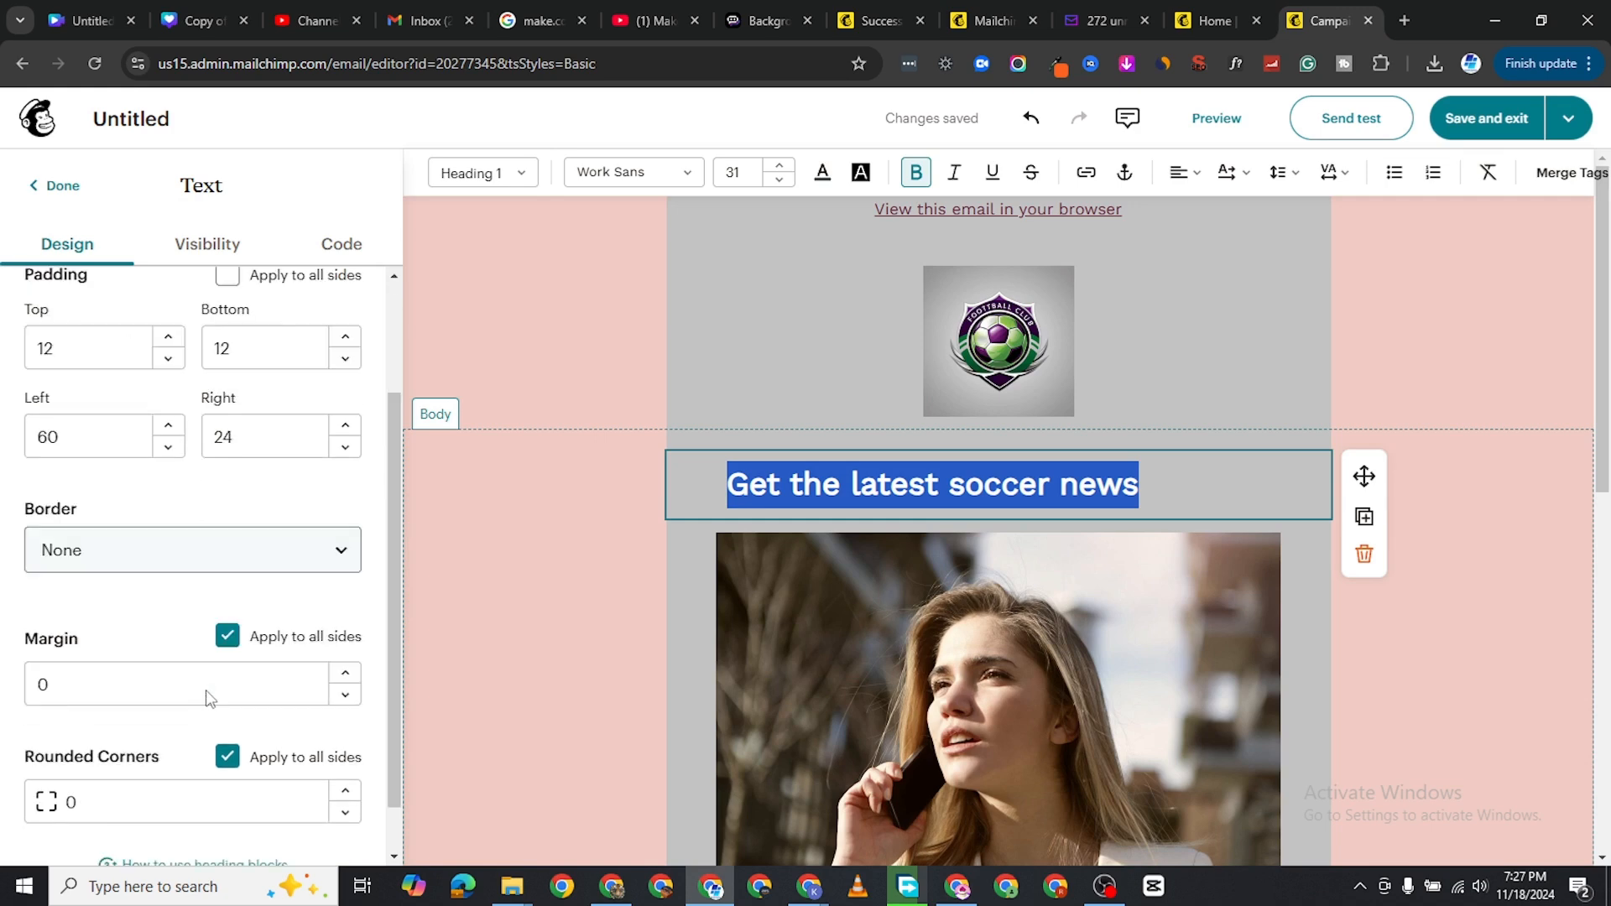
scroll(187, 735, up, 3)
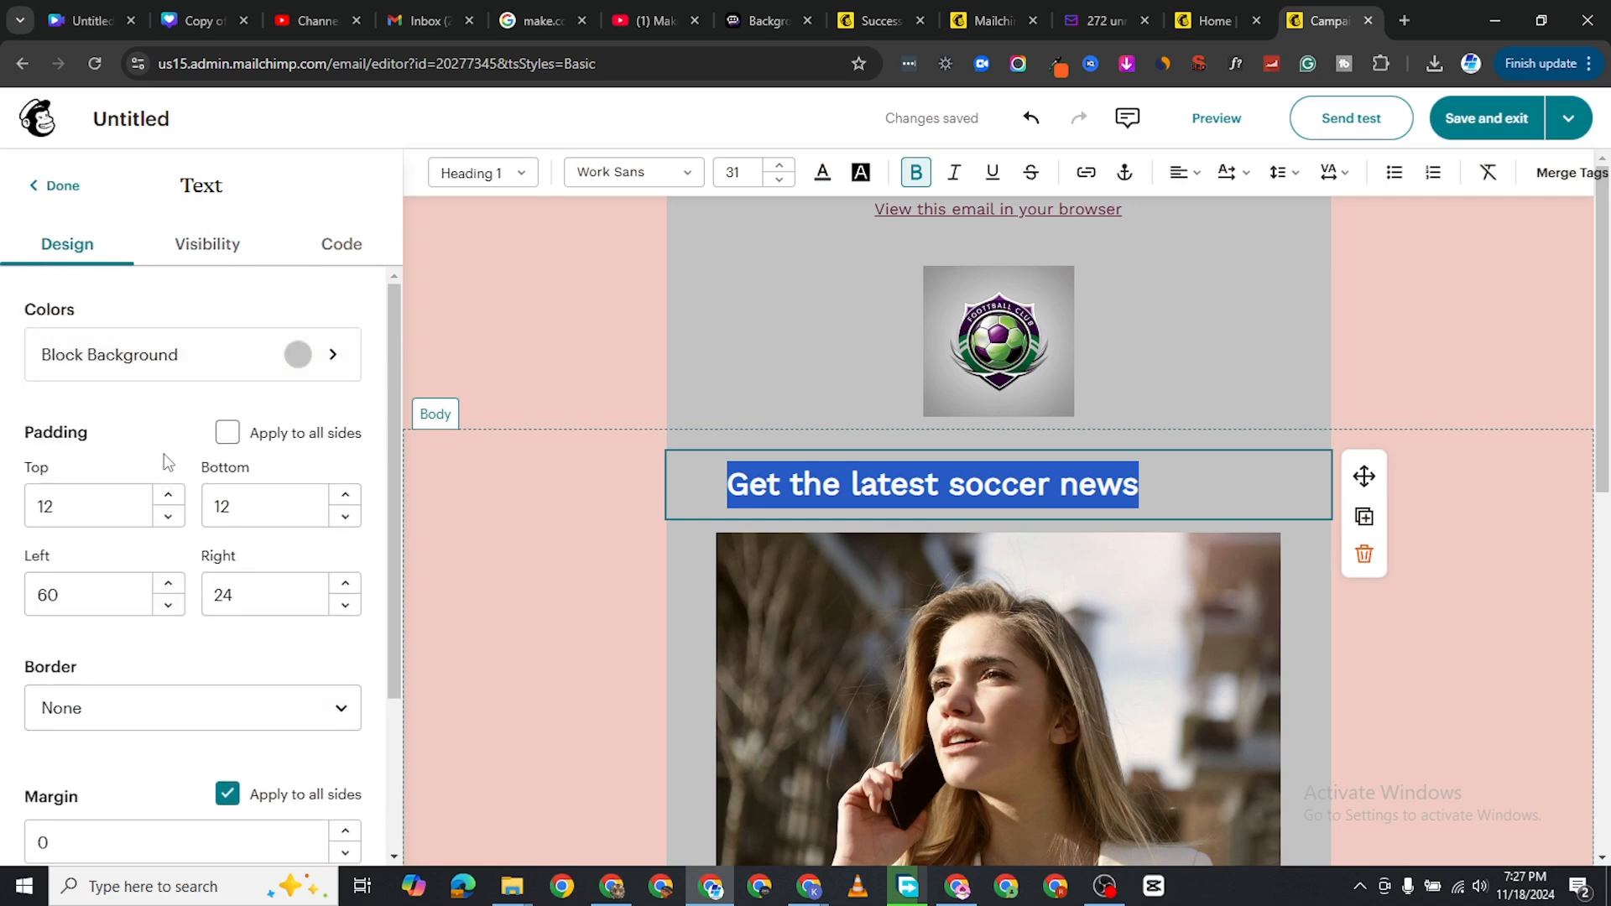
click(206, 248)
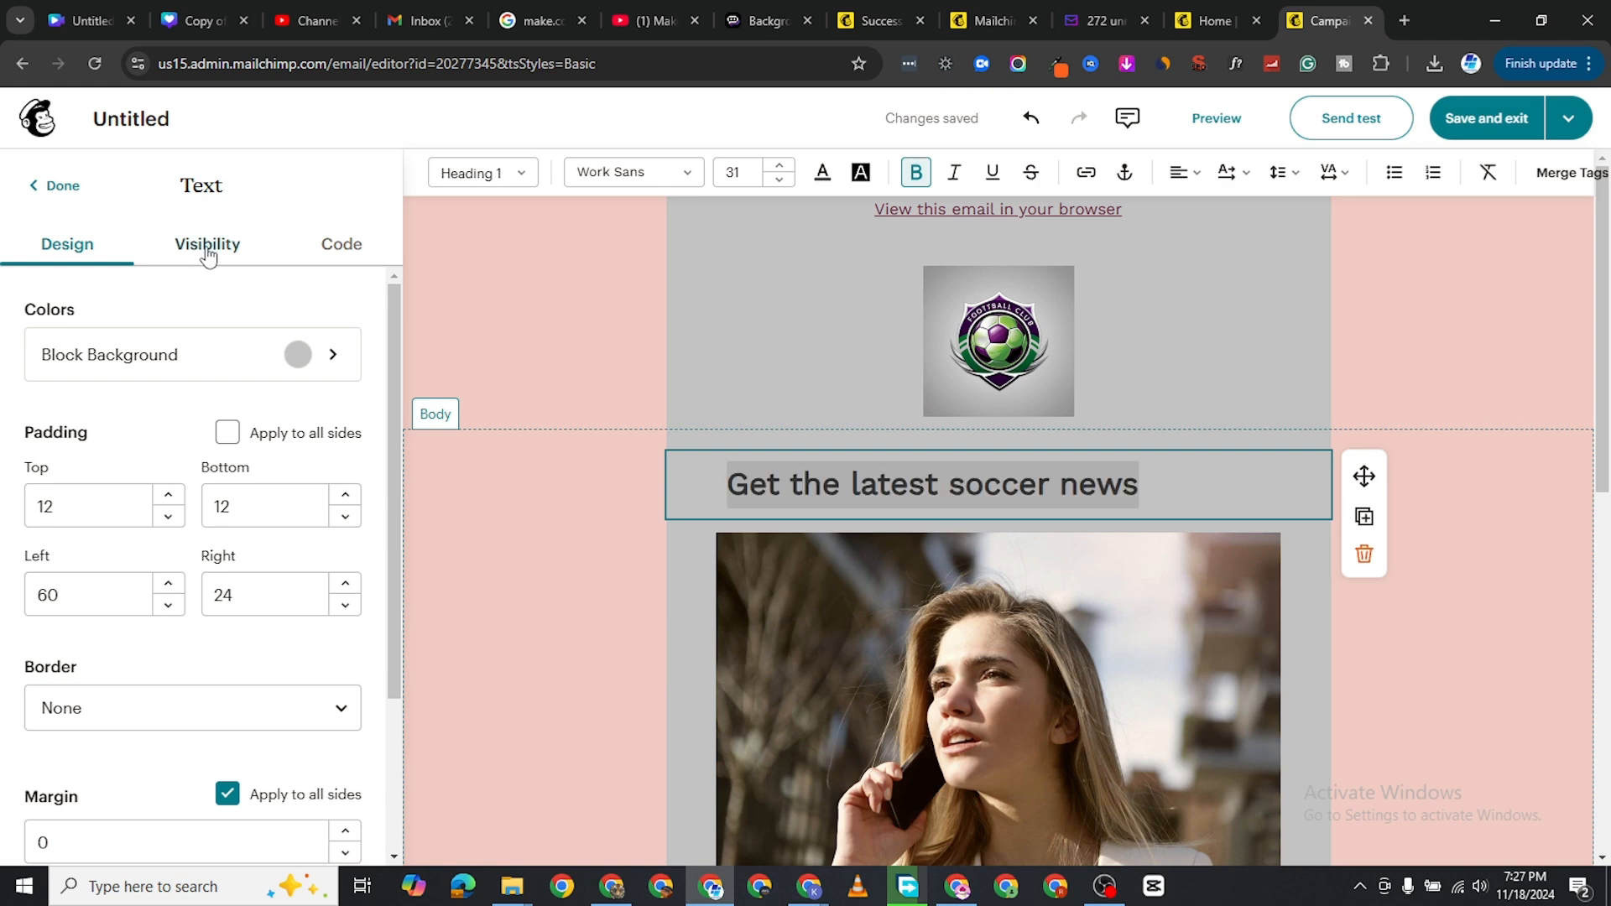
click(307, 262)
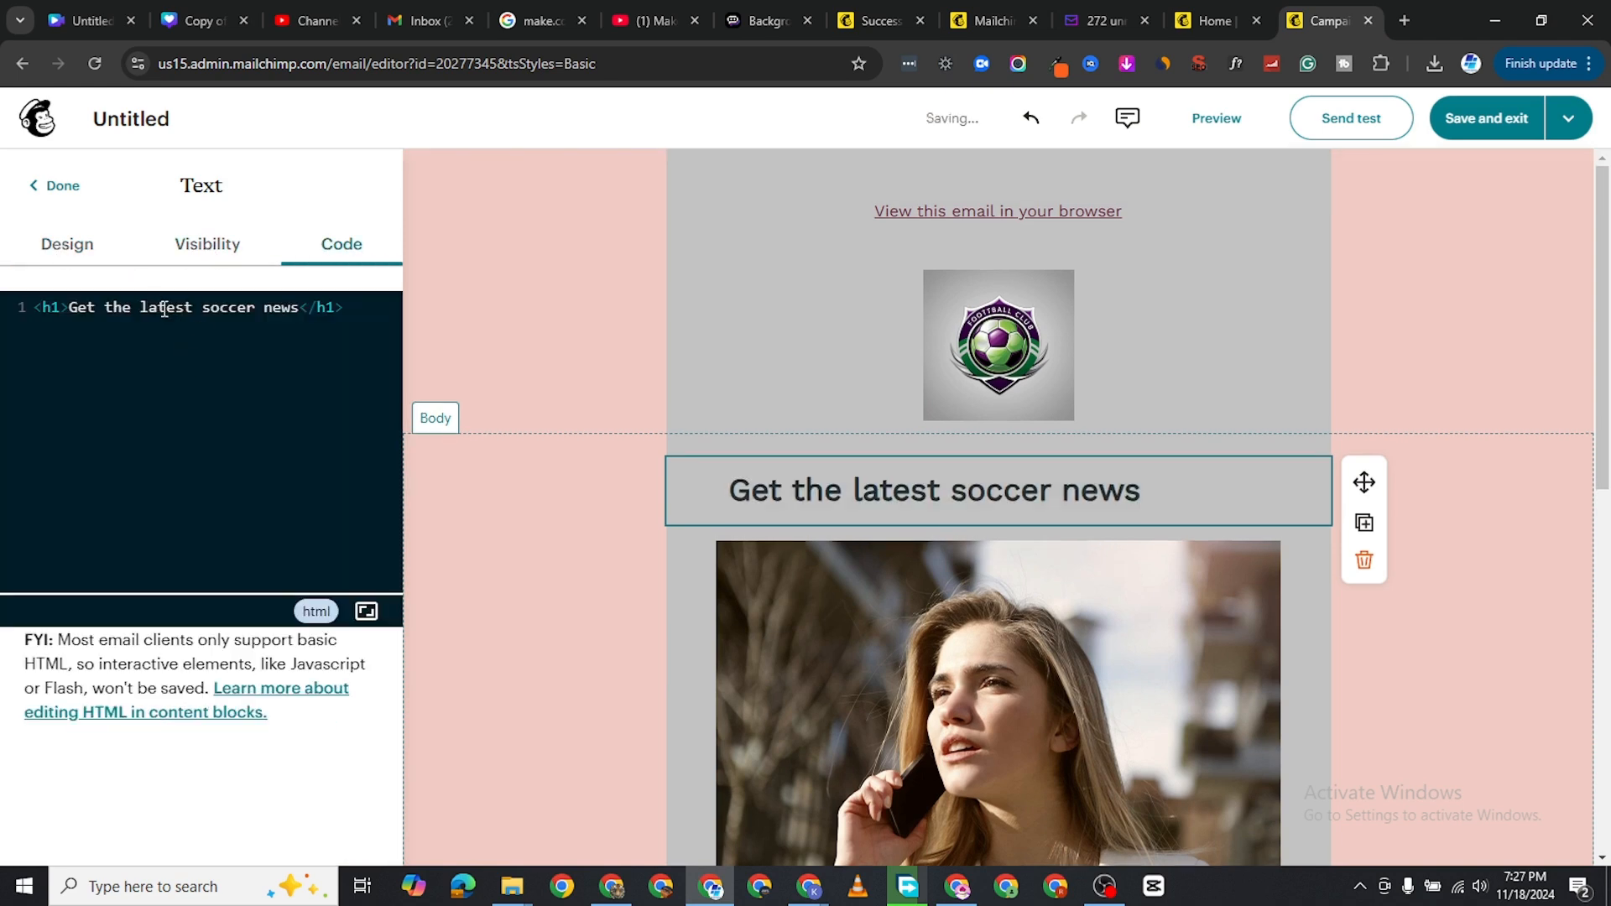
click(744, 507)
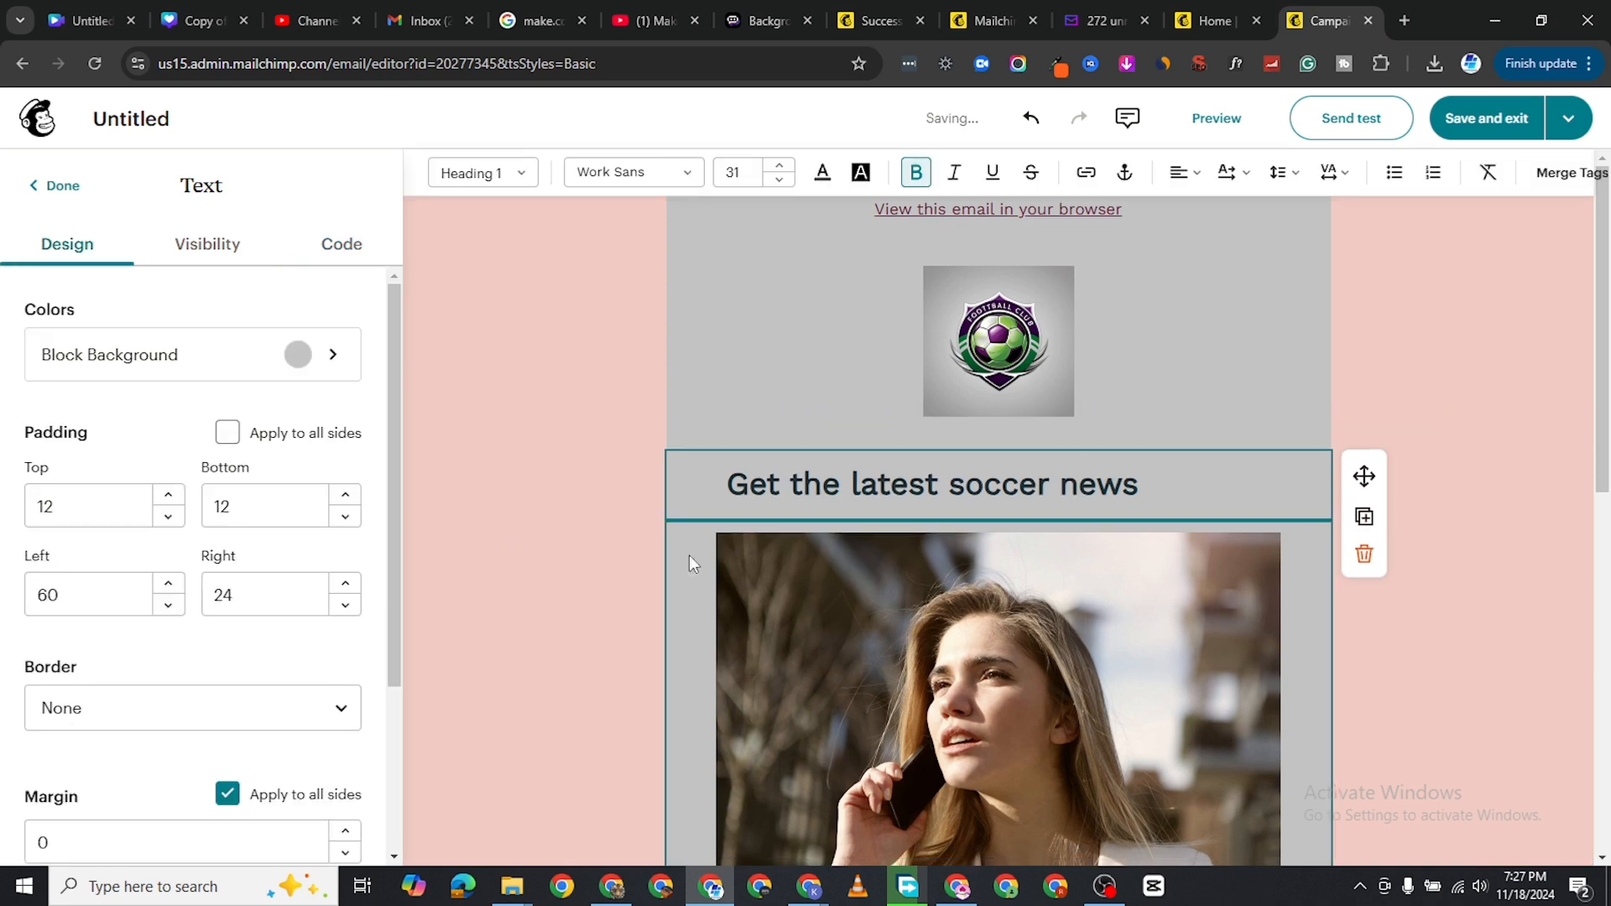
scroll(151, 747, down, 3)
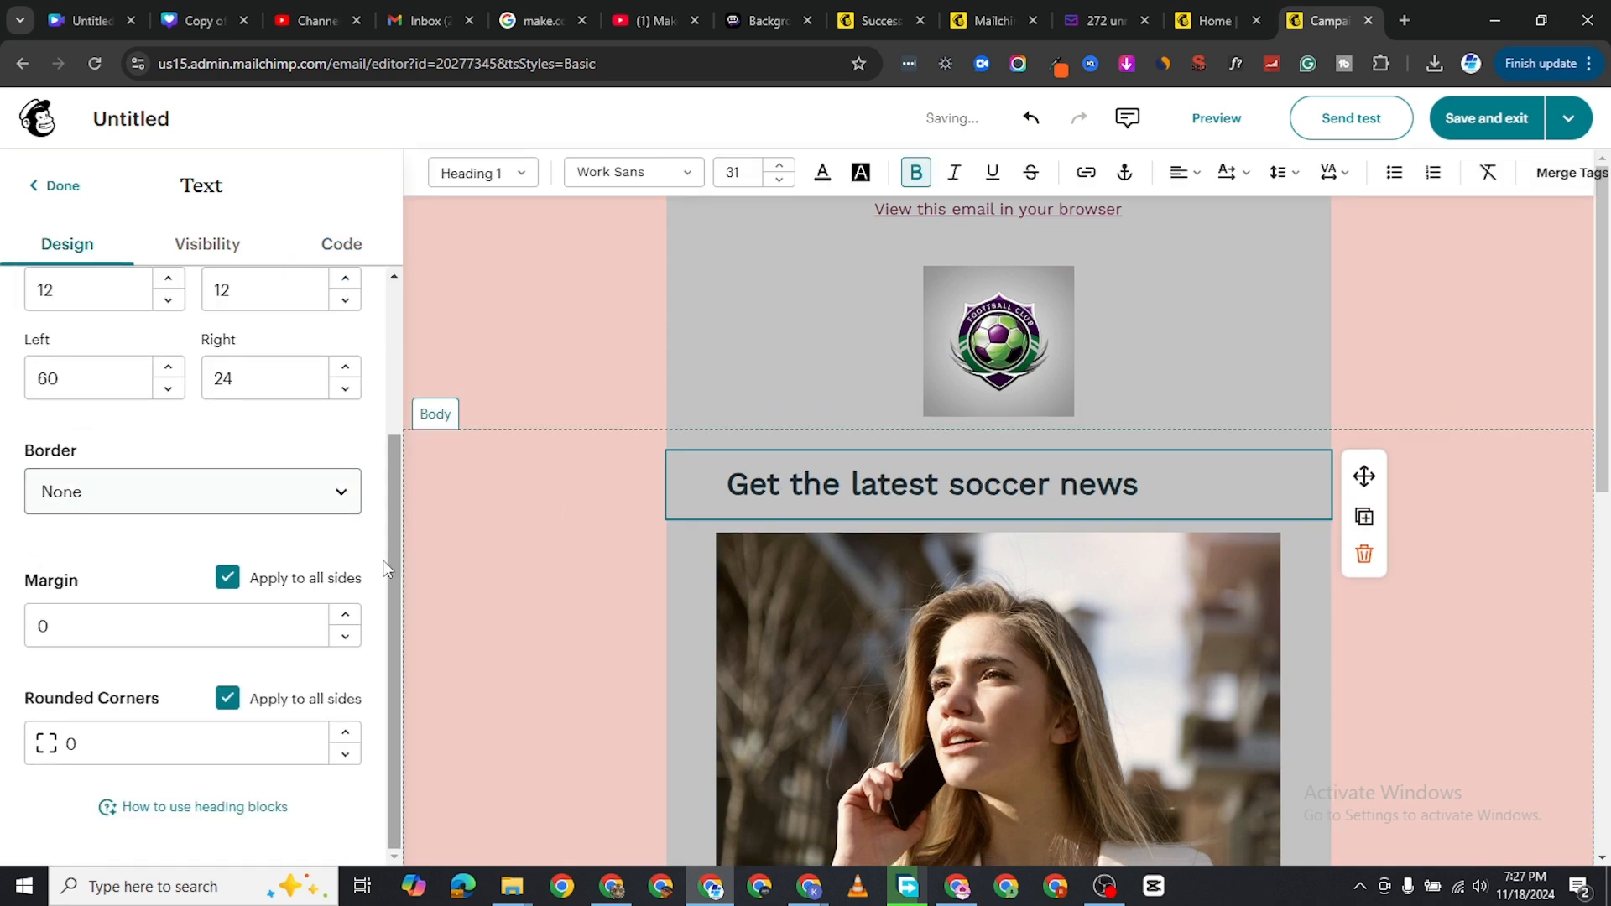
click(56, 185)
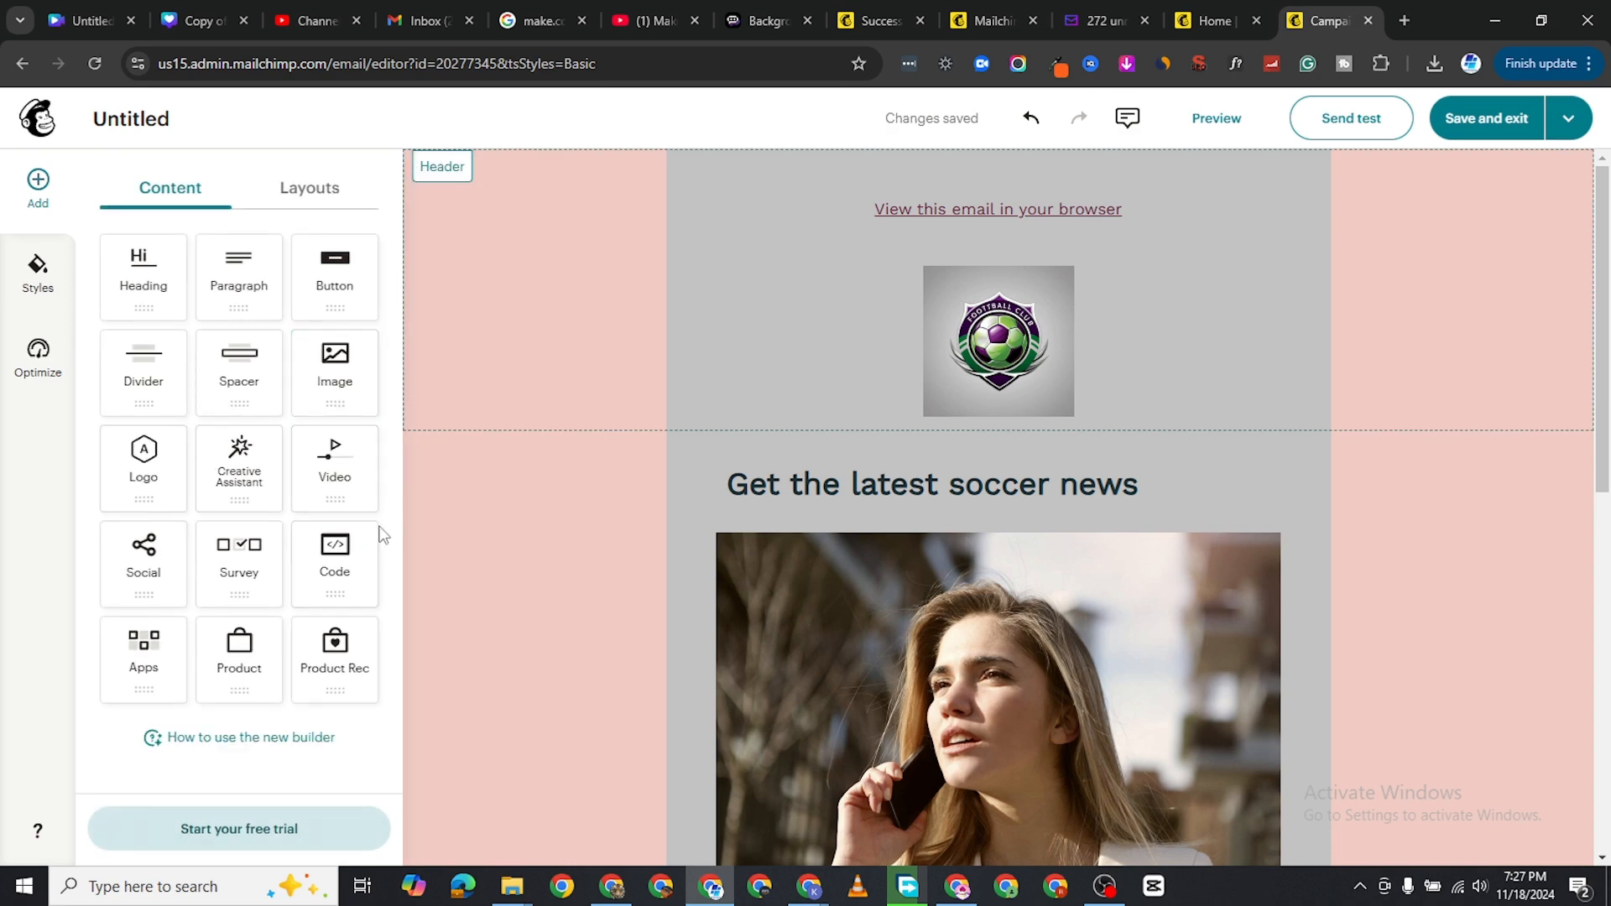
scroll(628, 537, down, 5)
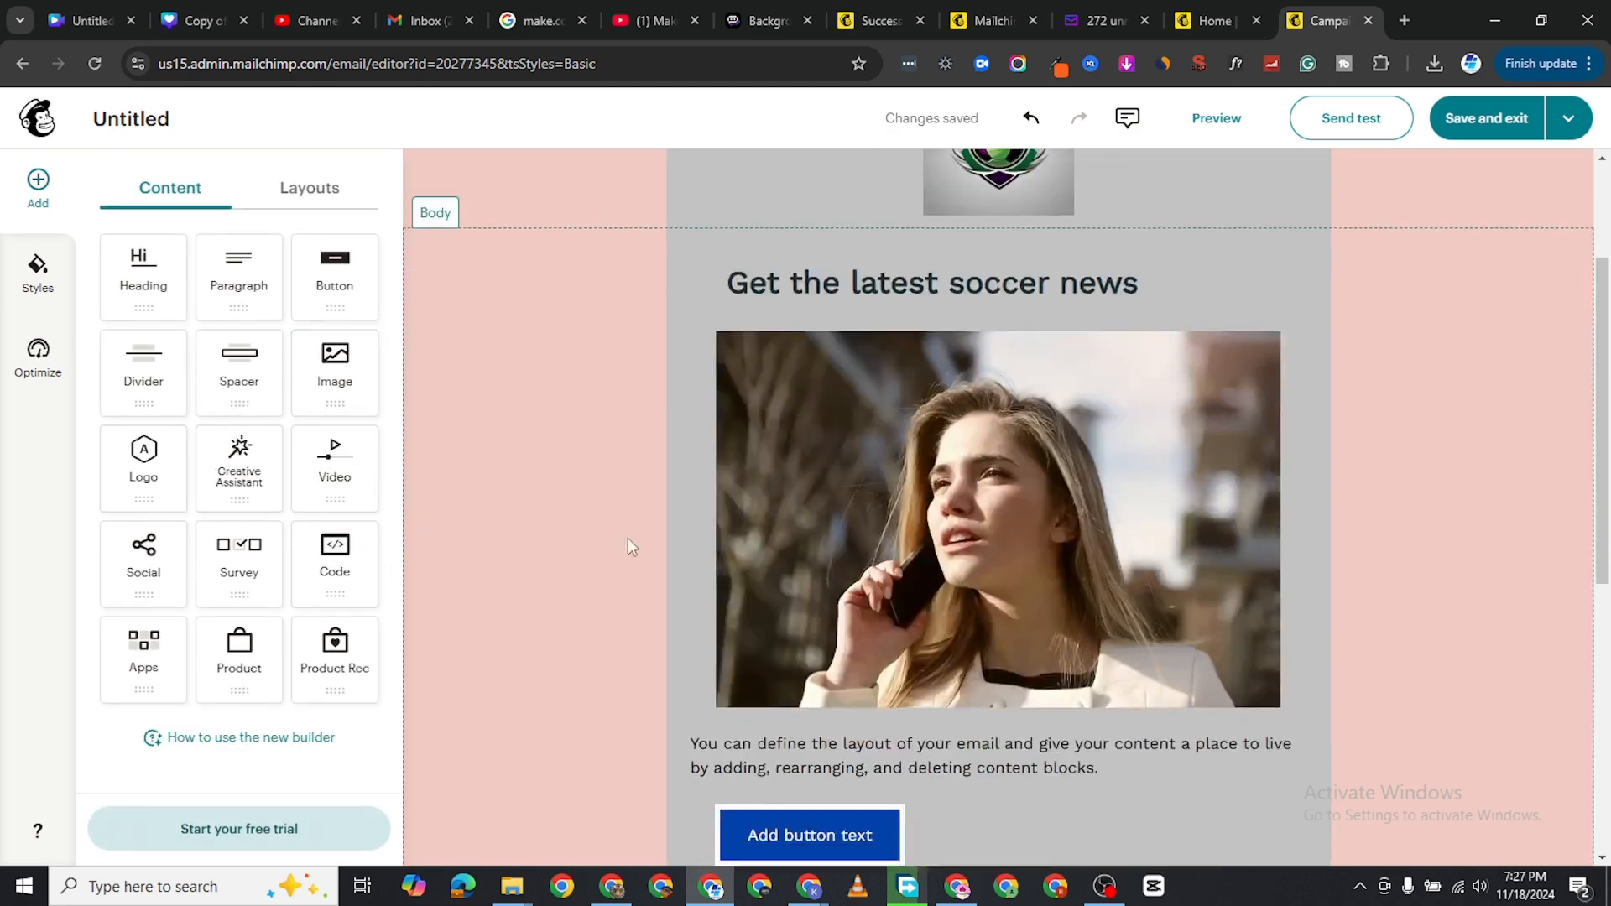
scroll(568, 600, down, 1)
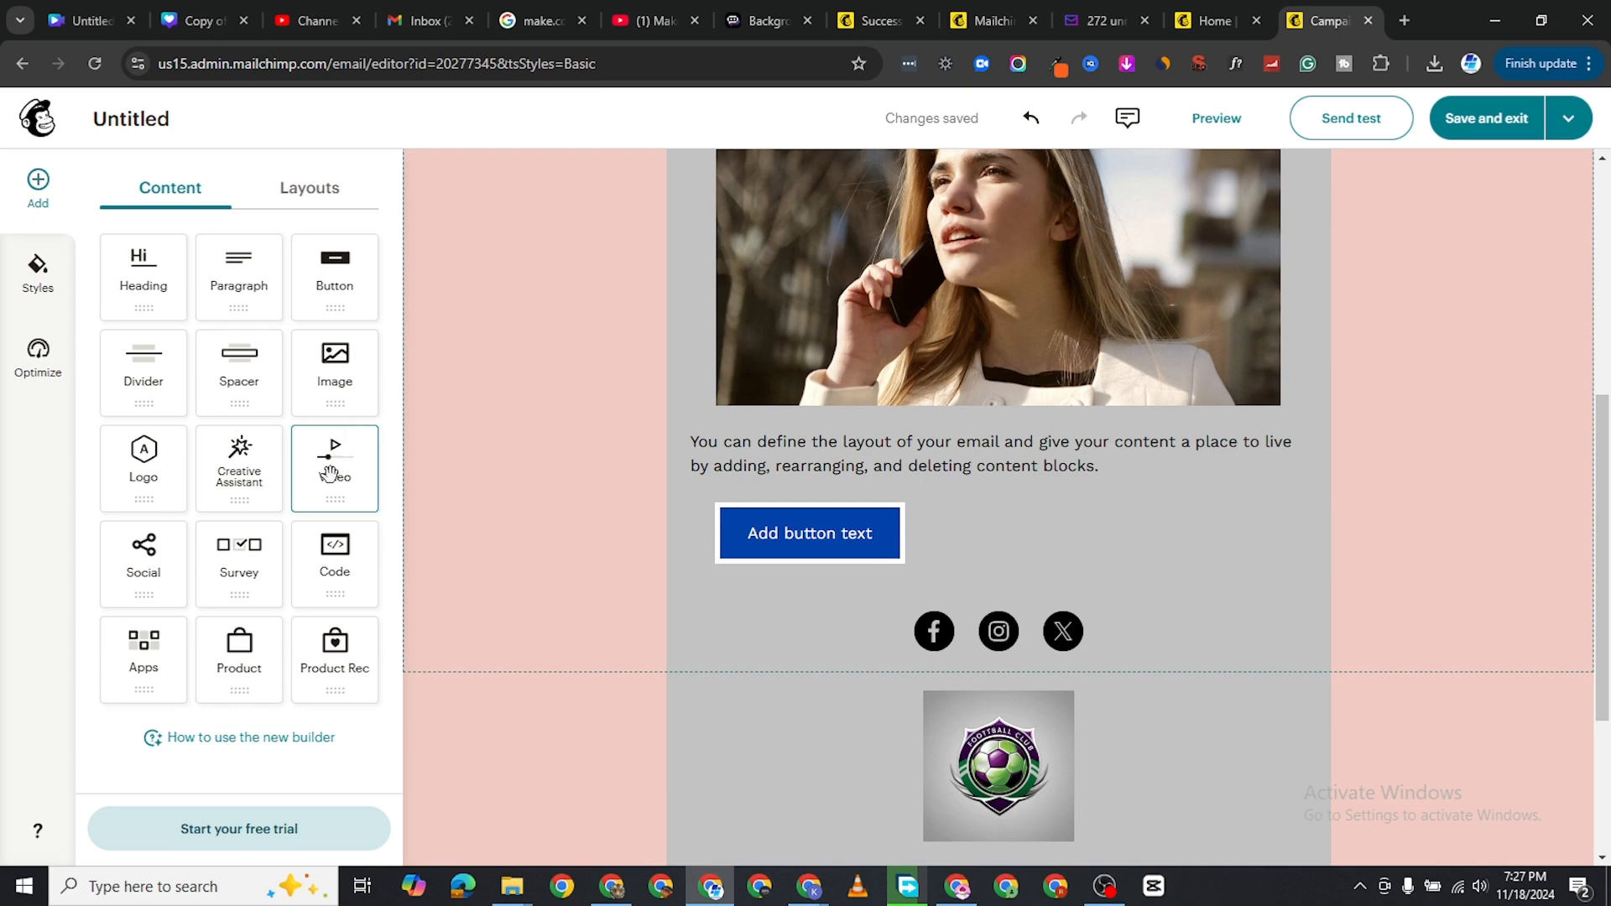
drag(330, 474, 994, 509)
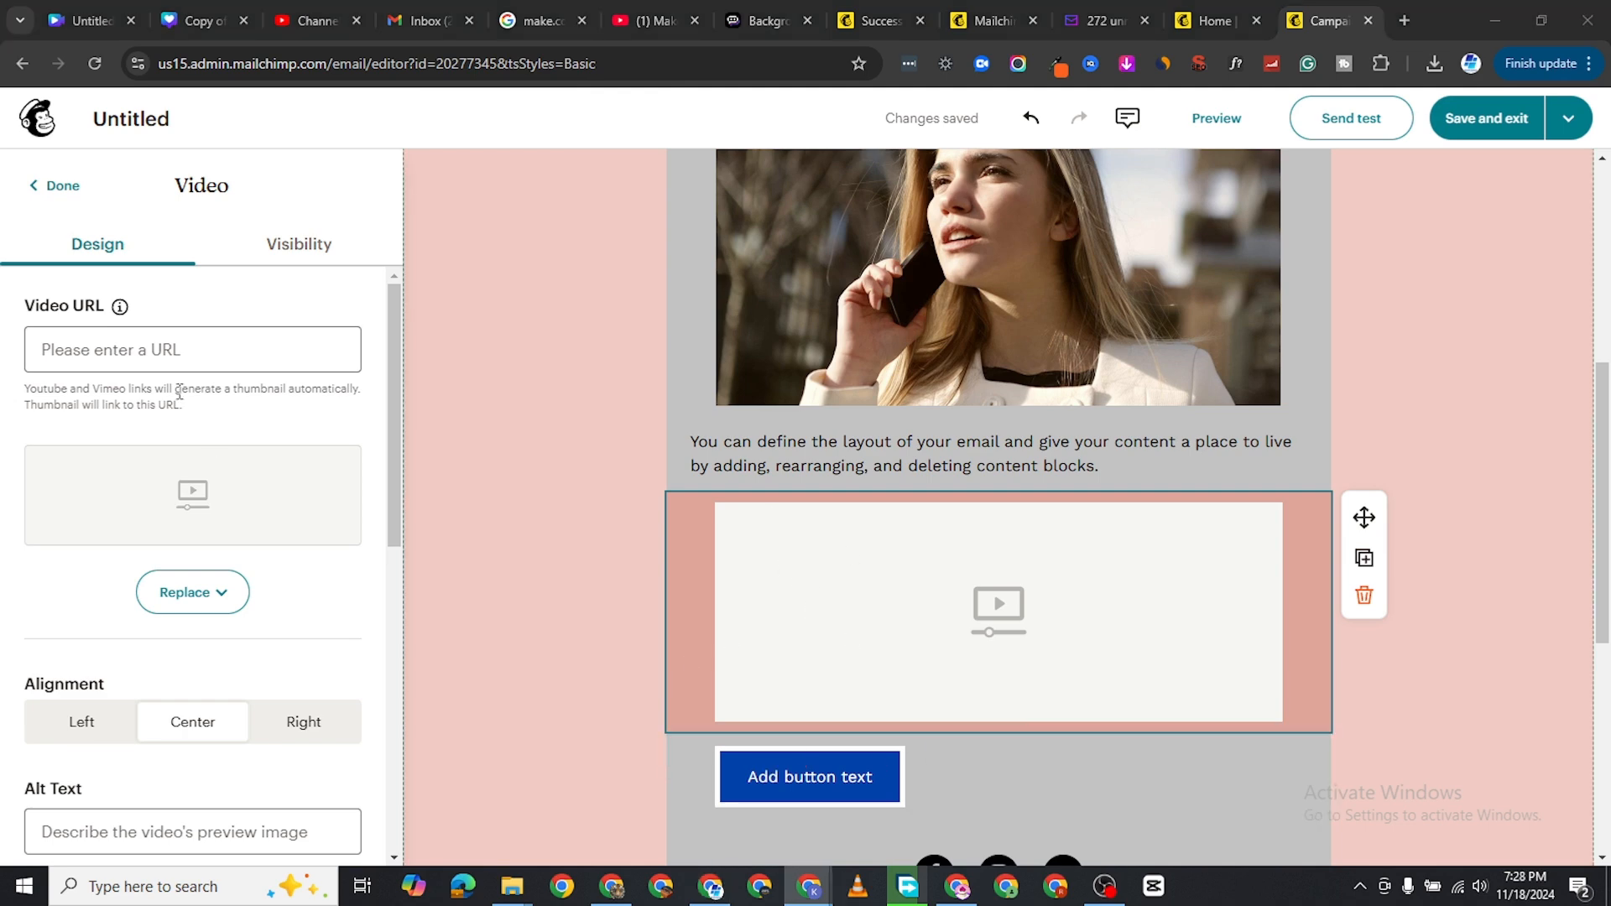
right_click(156, 349)
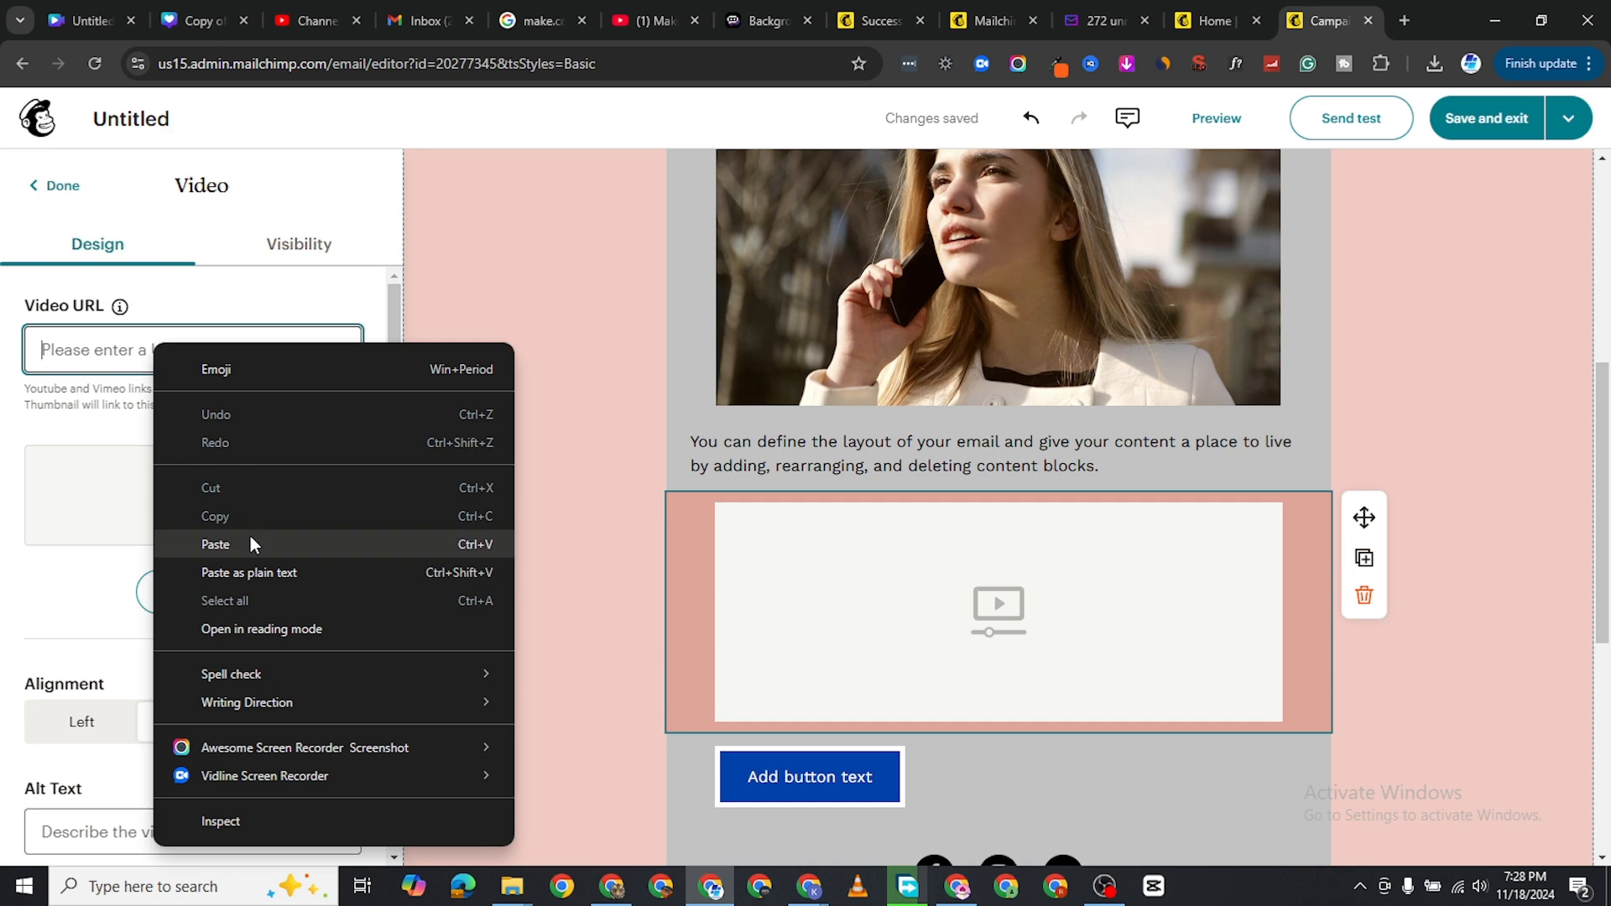
click(250, 536)
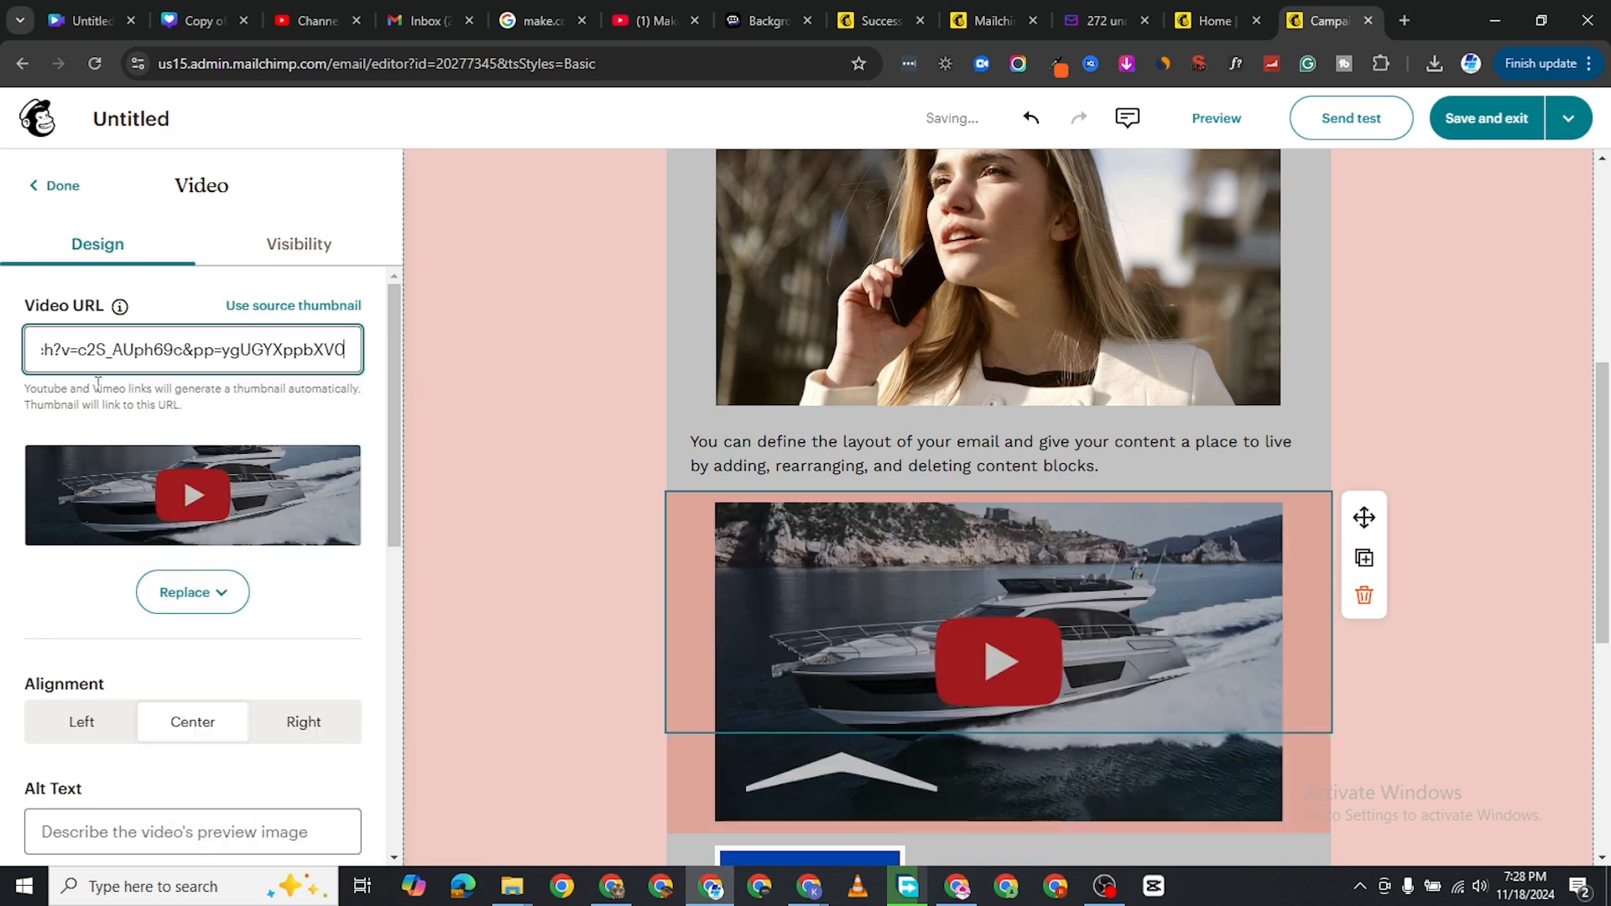
Set the block background of the video block to grey #C2C2C2 and finish editing the block
scroll(734, 587, down, 1)
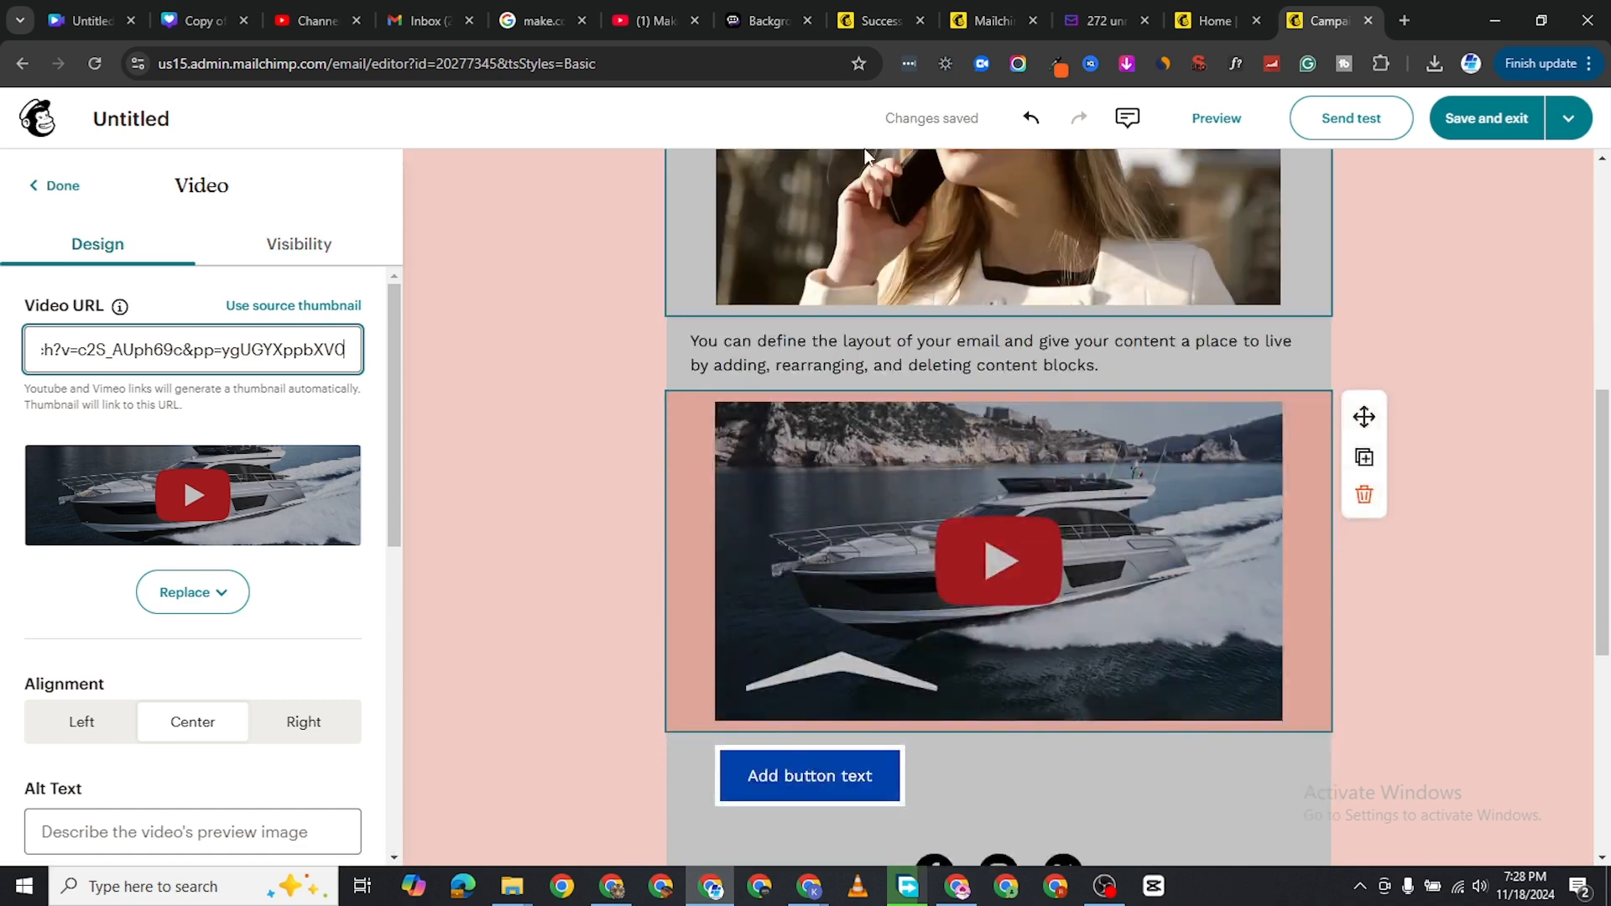
scroll(260, 557, down, 7)
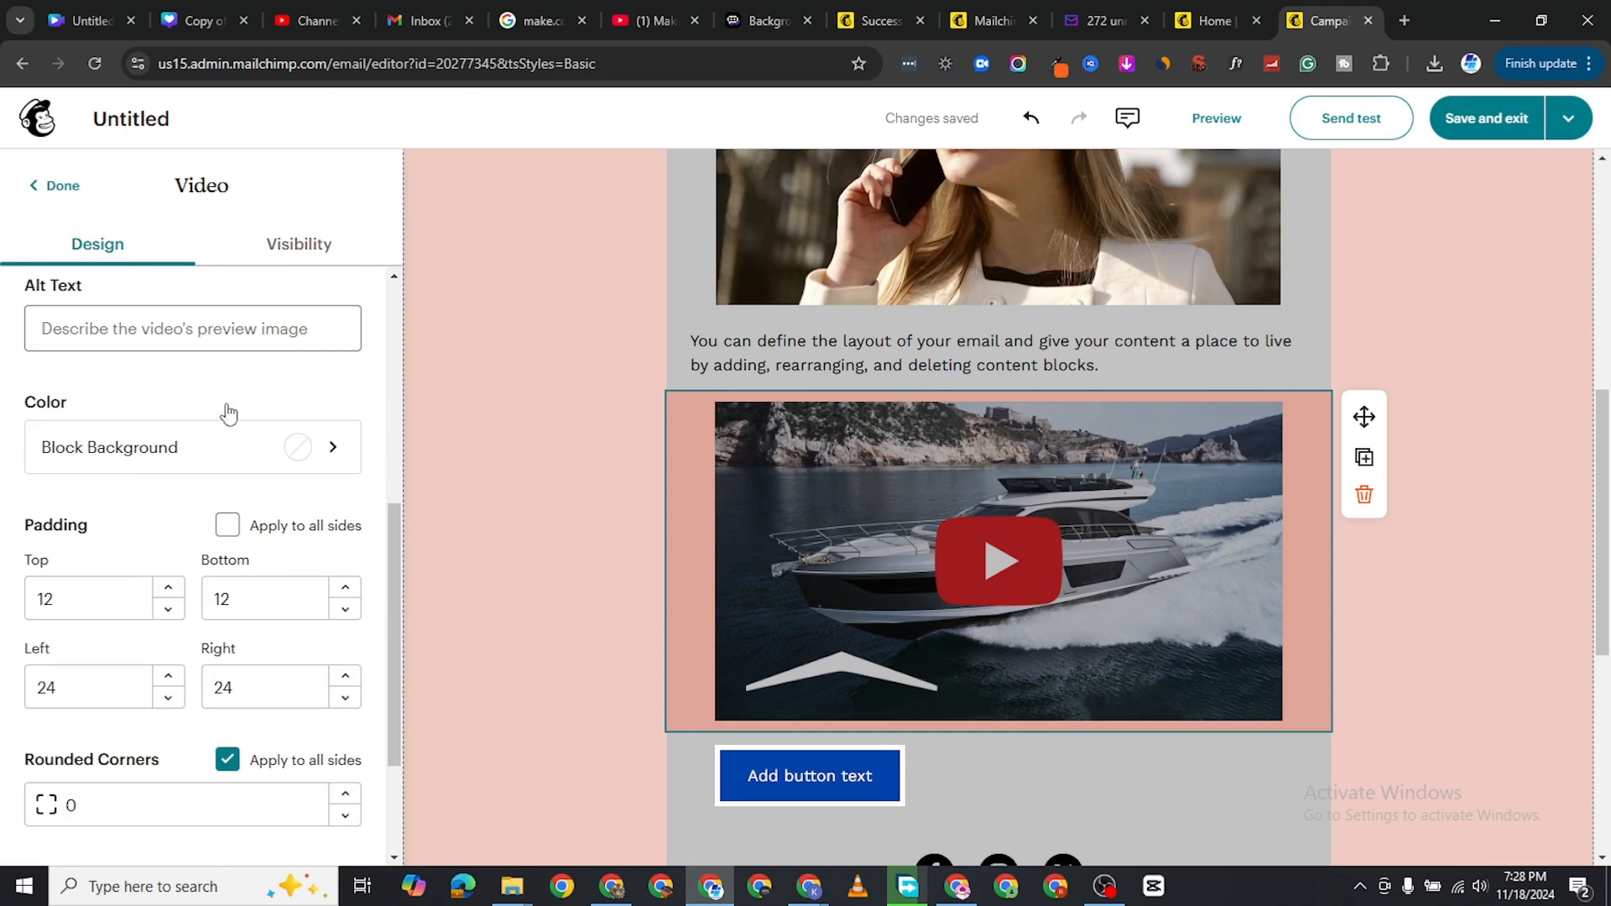
click(262, 372)
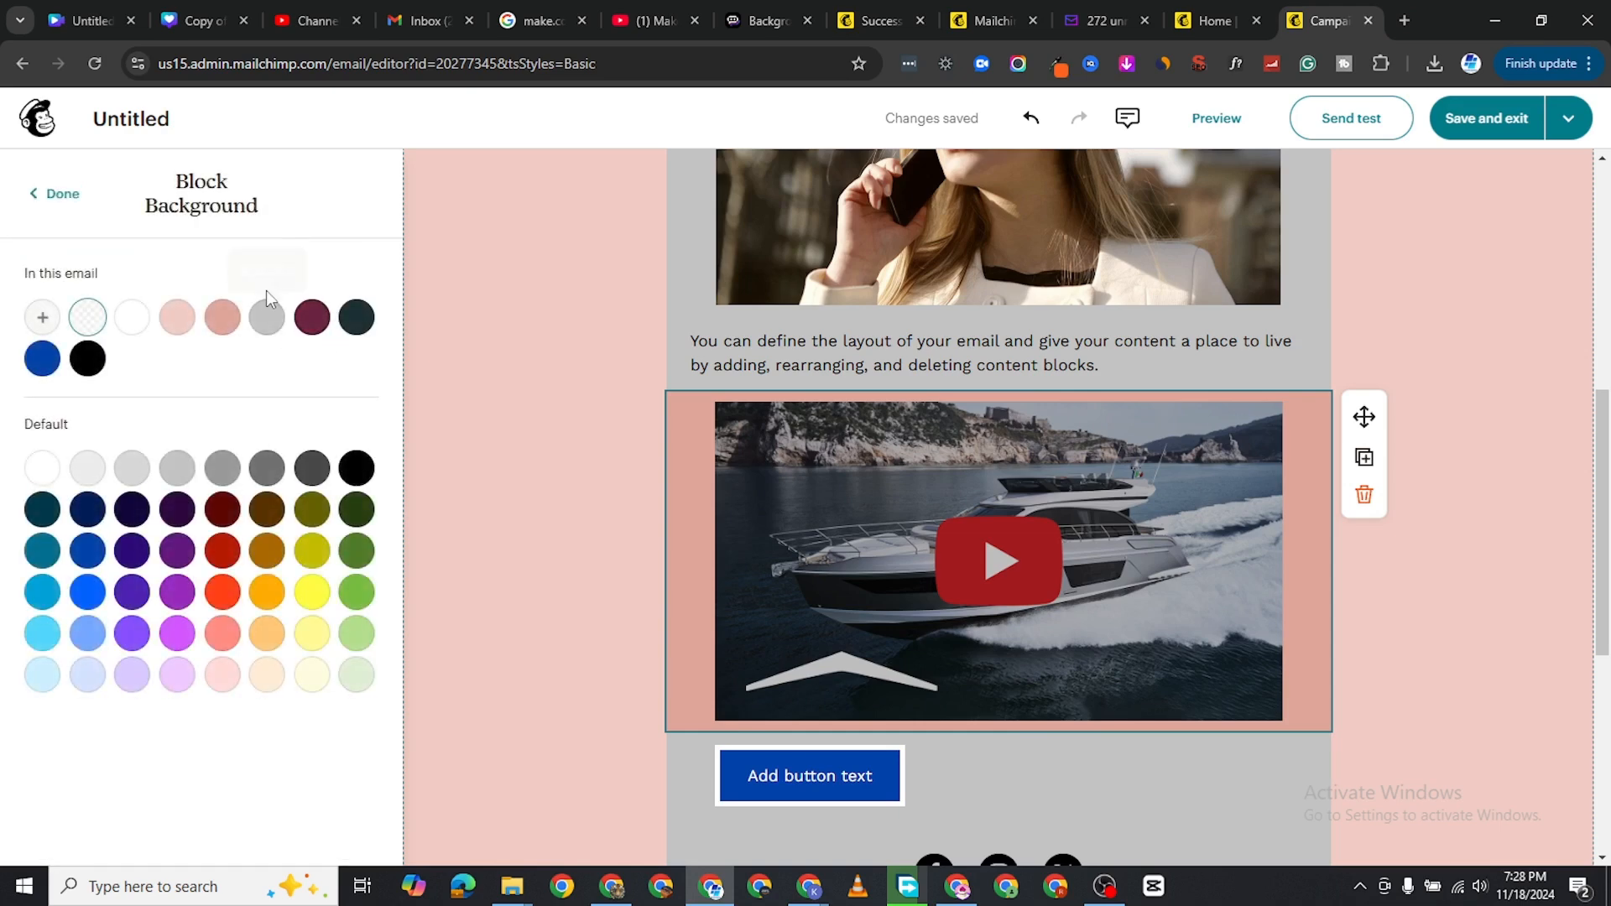
click(267, 317)
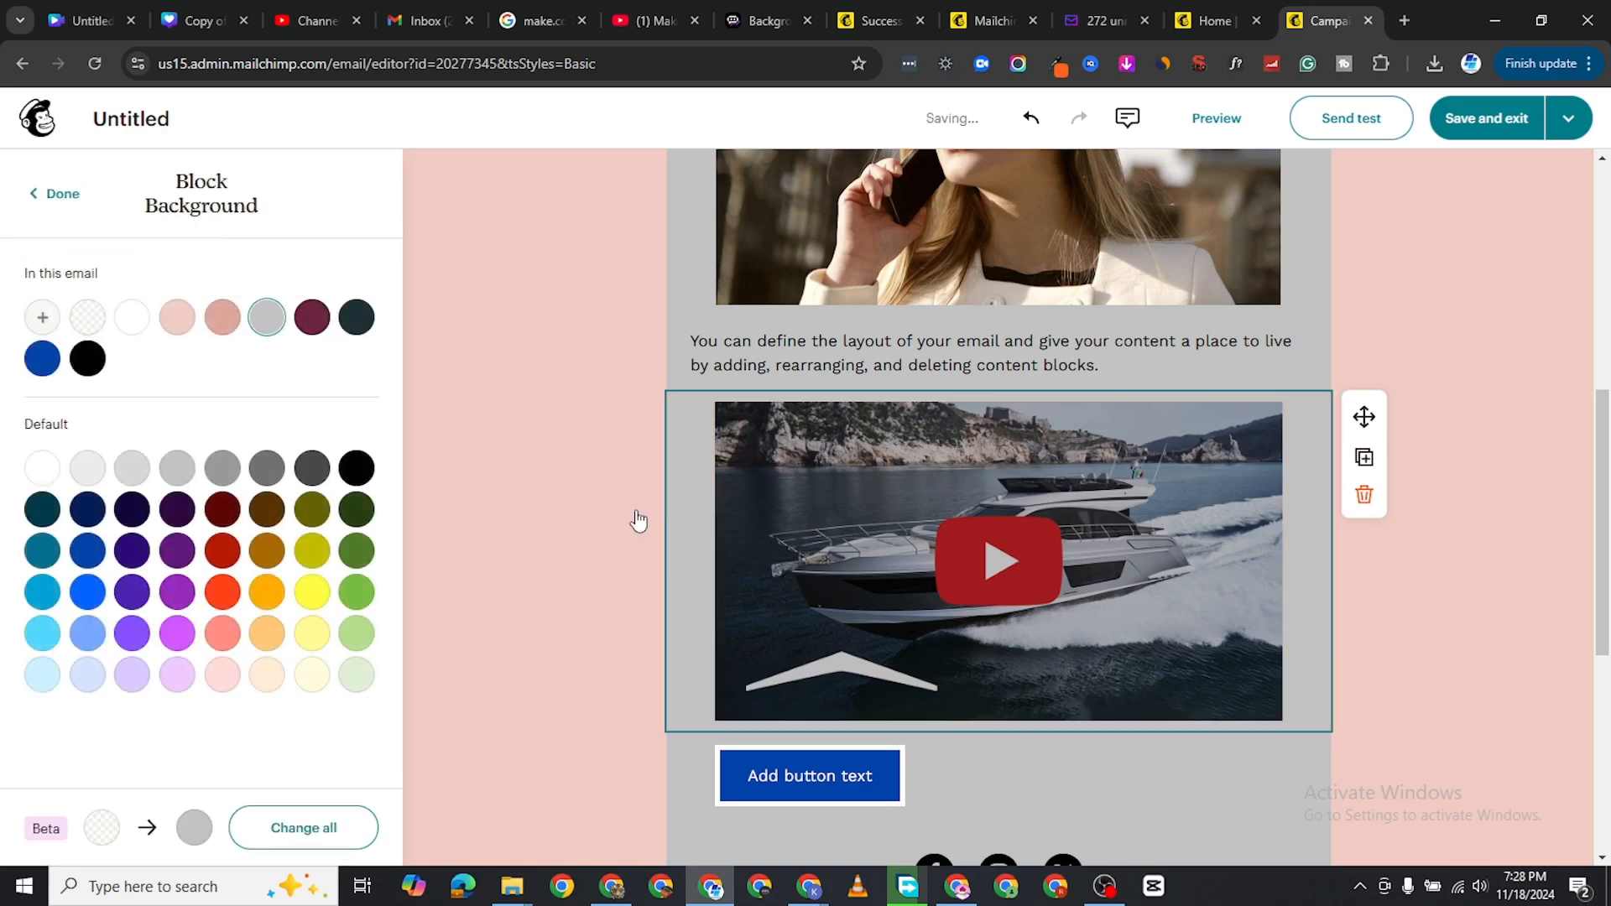
click(64, 194)
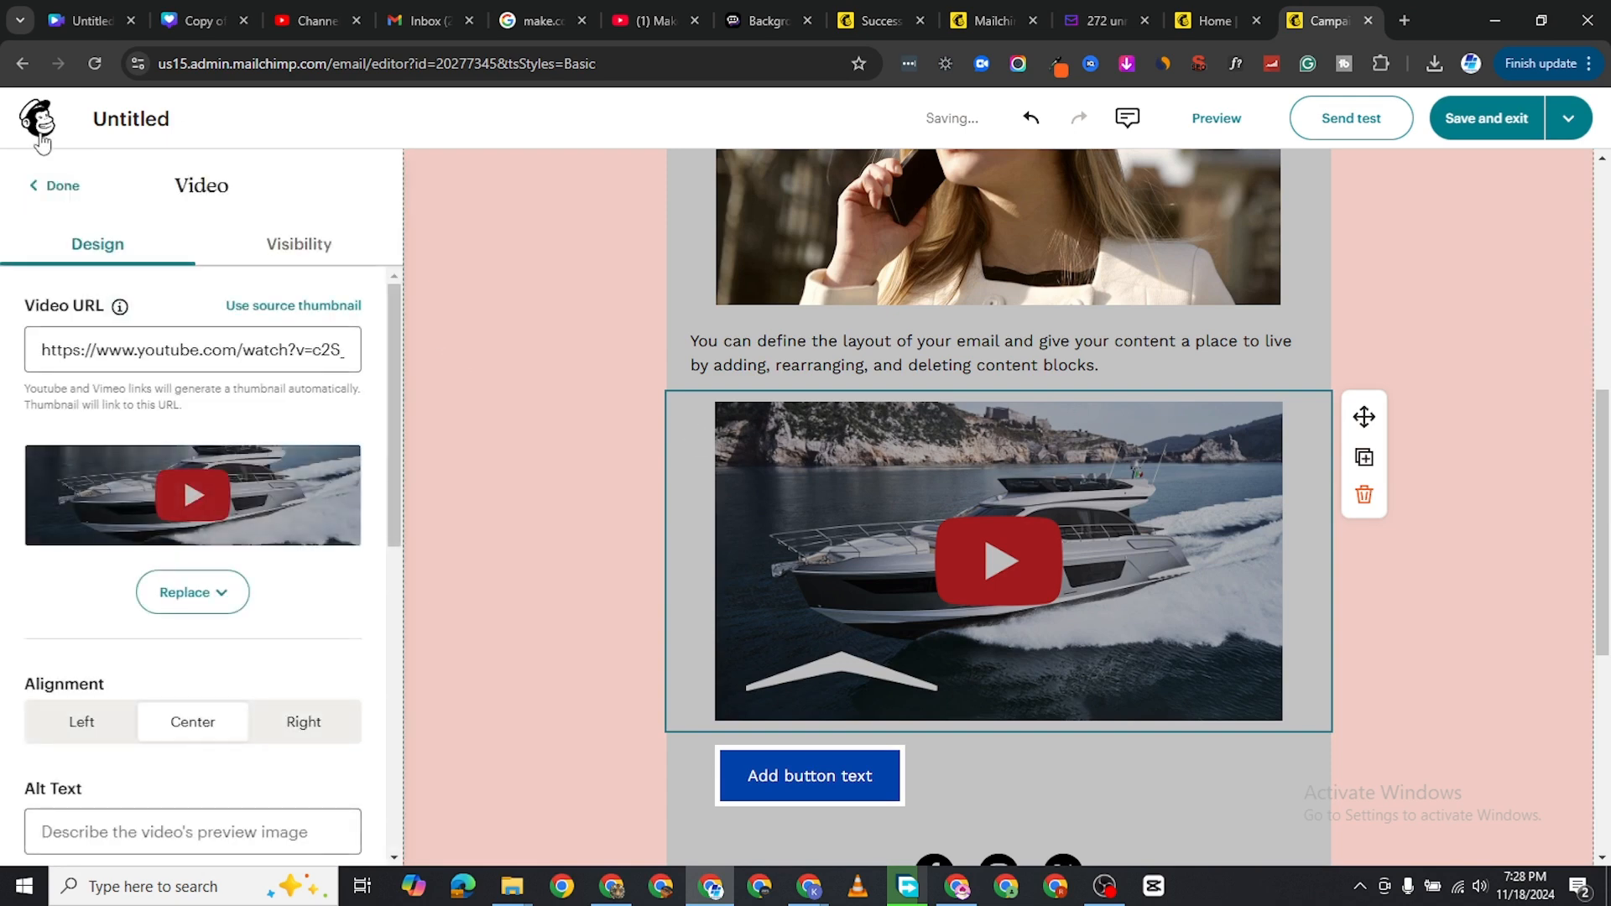
click(46, 185)
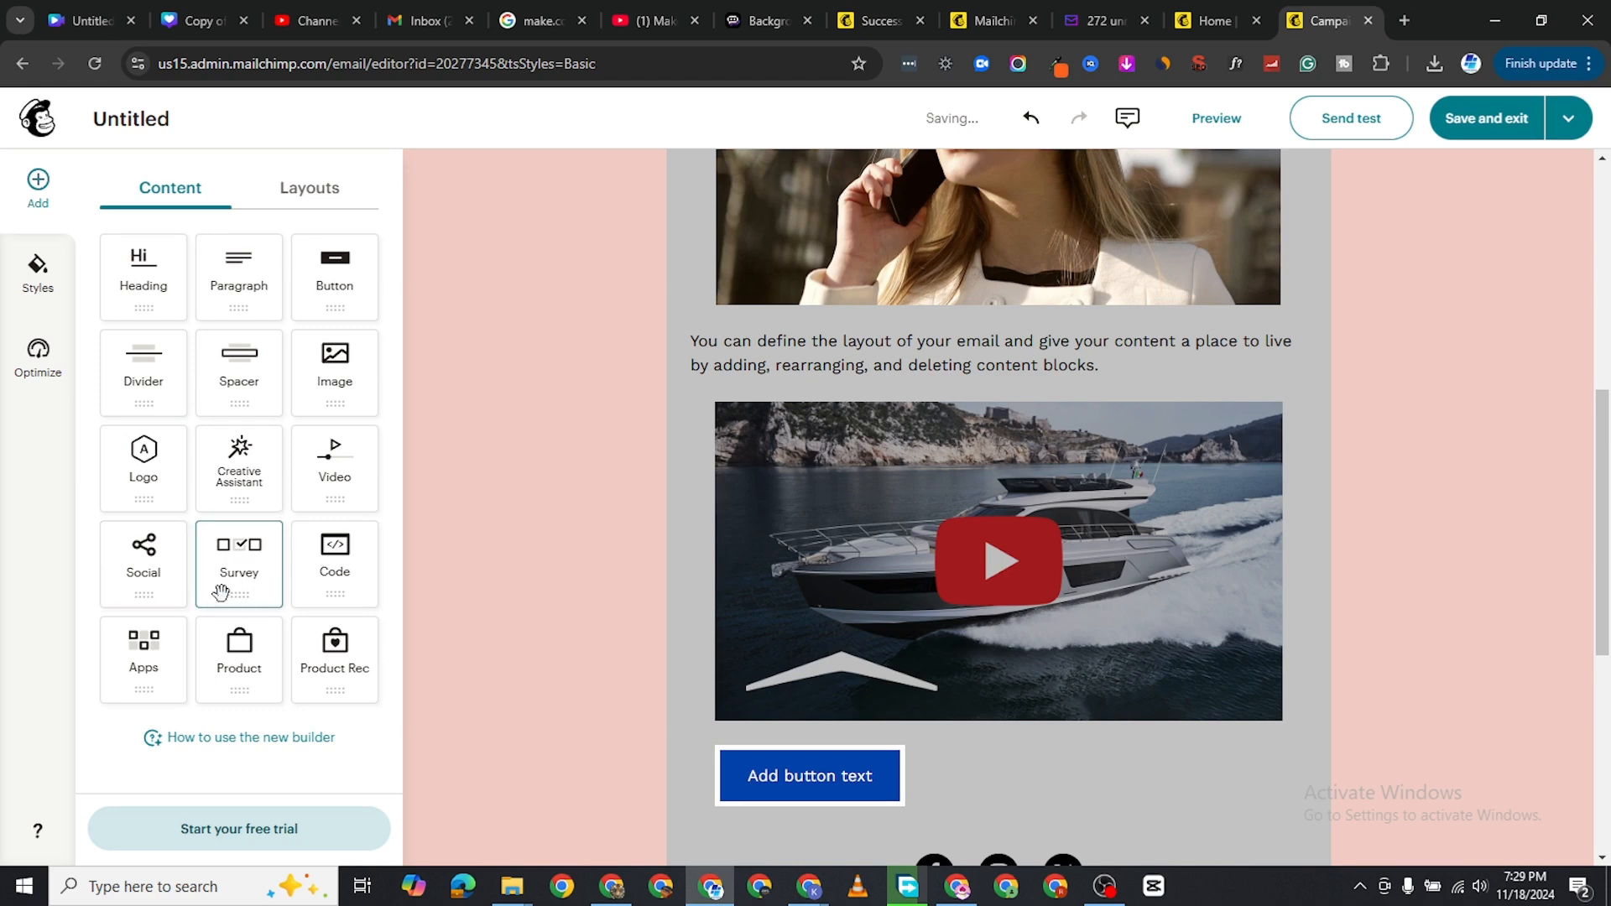
Add another social link, an Email entry, after the X link in the social icons block
scroll(1064, 742, down, 6)
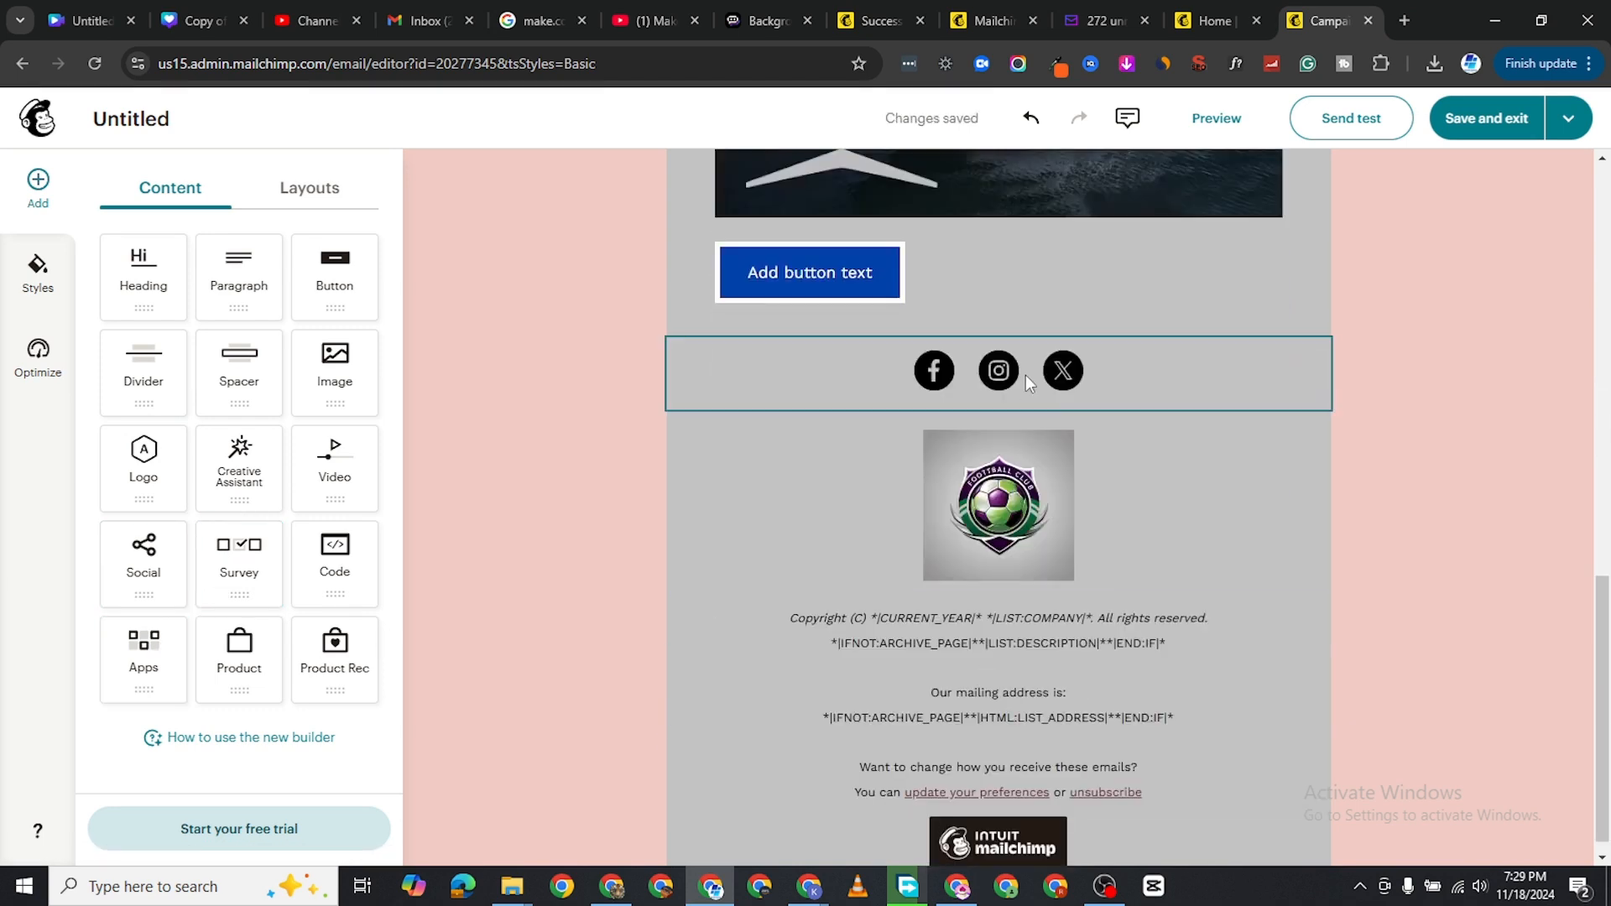
click(1094, 374)
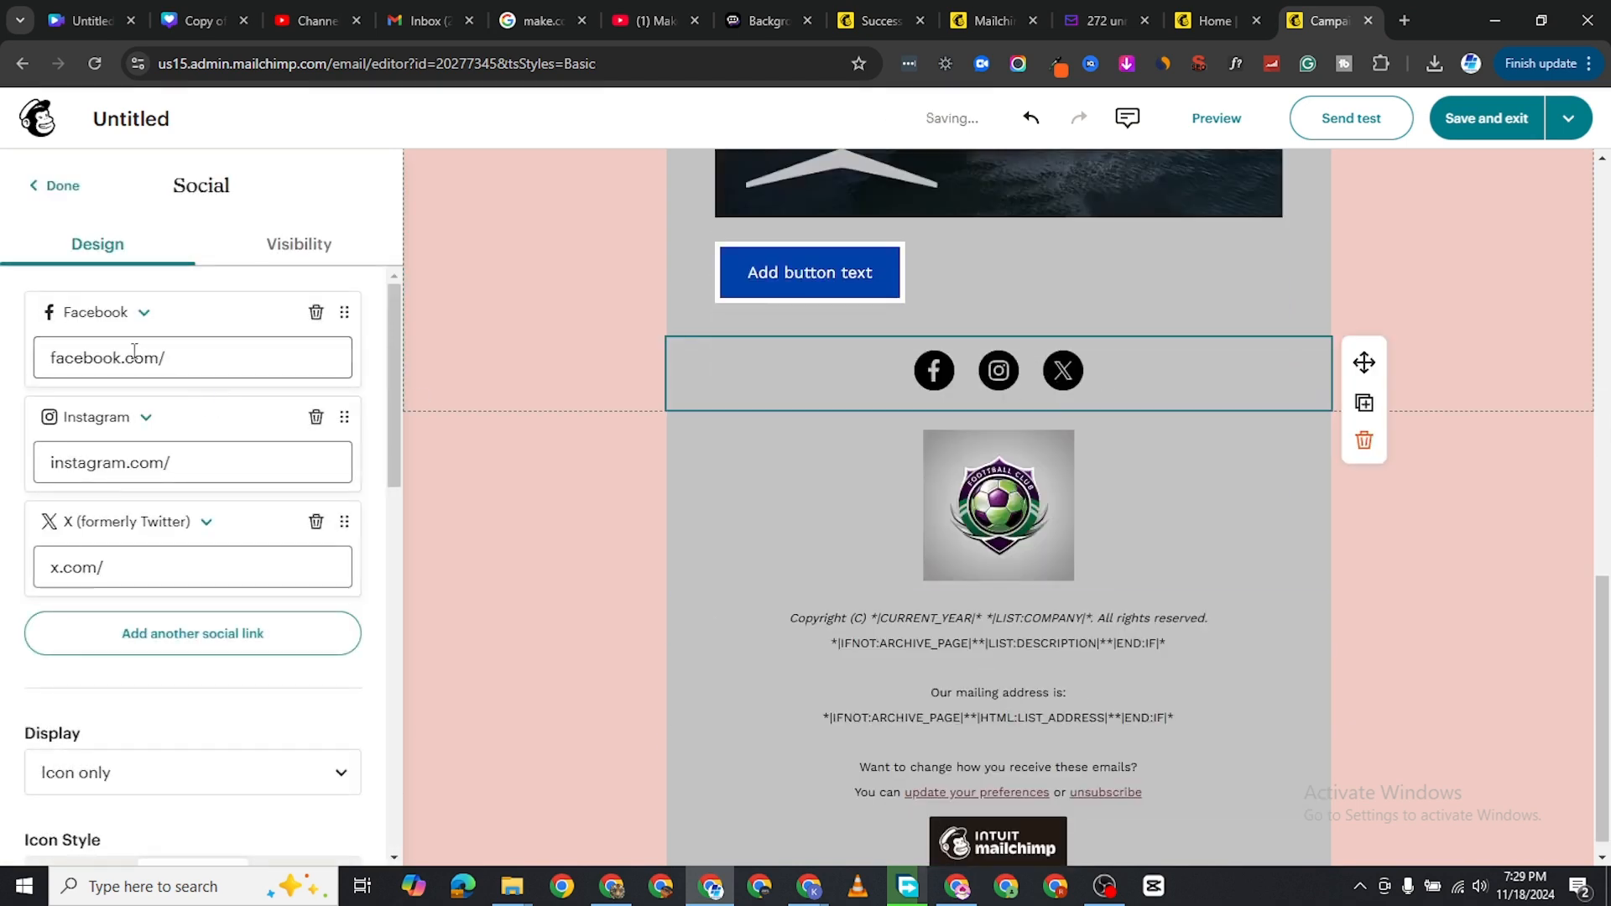
click(268, 371)
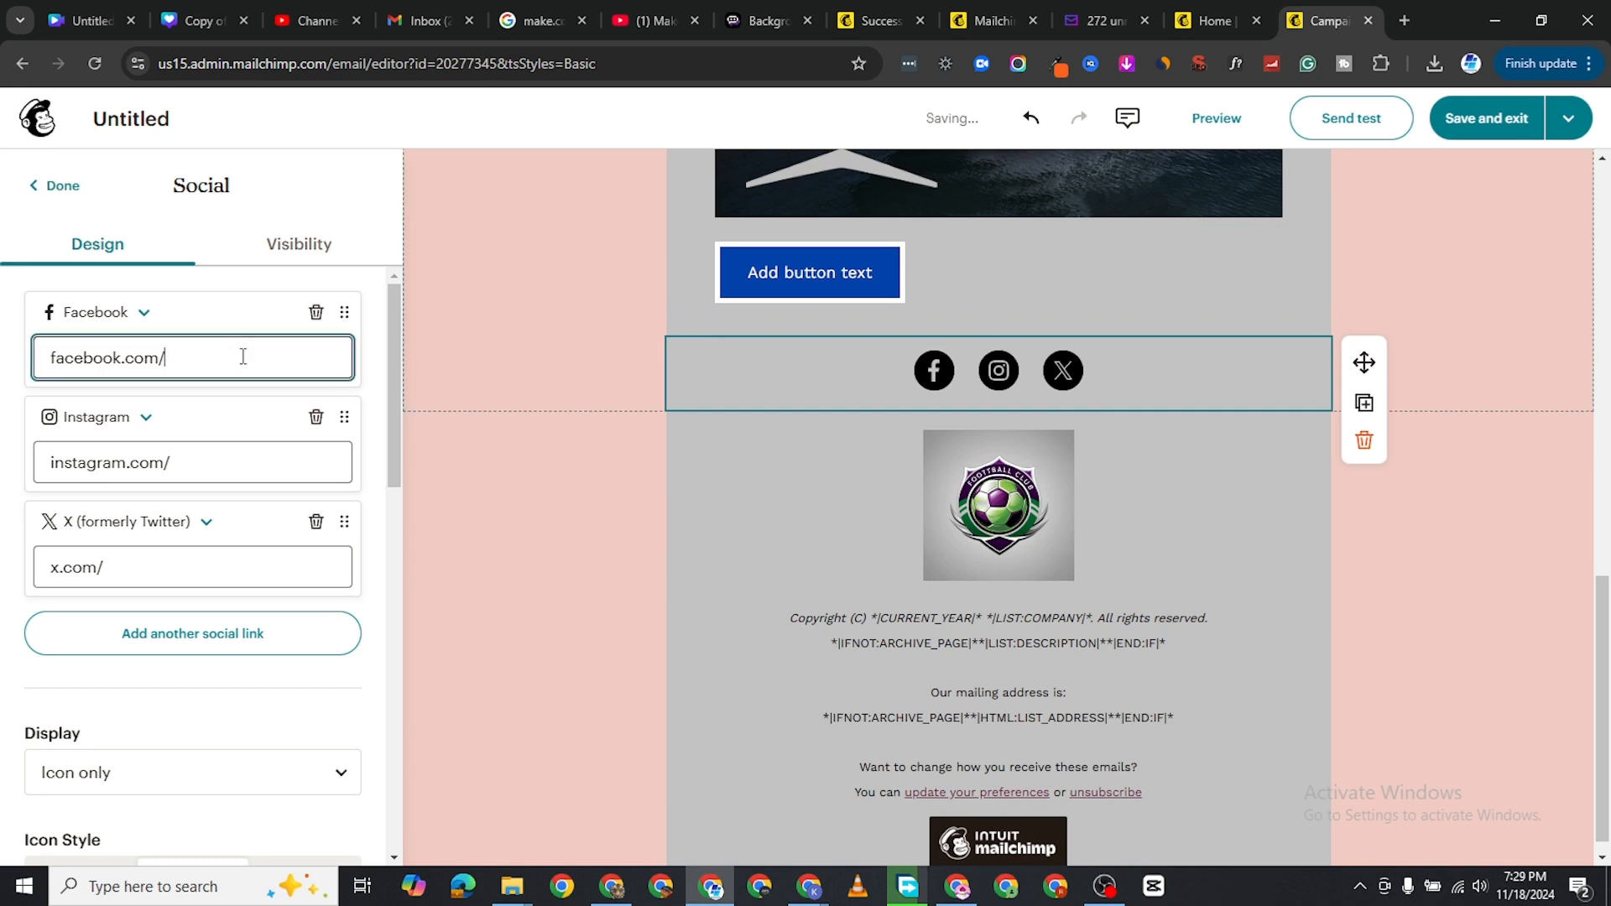
click(219, 463)
click(225, 567)
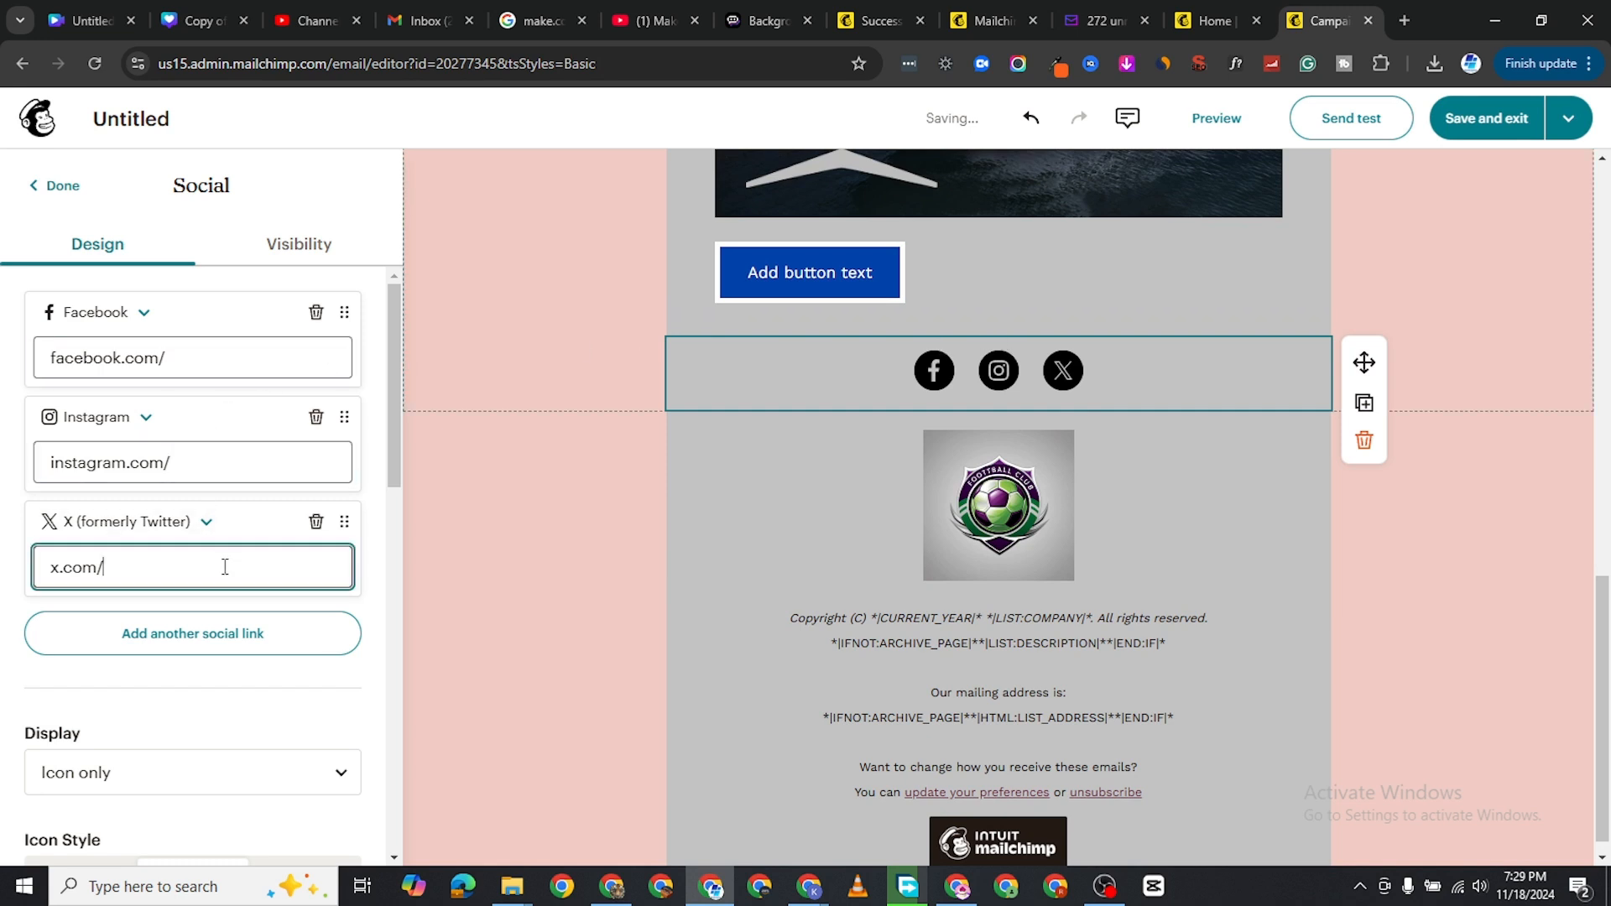
click(208, 631)
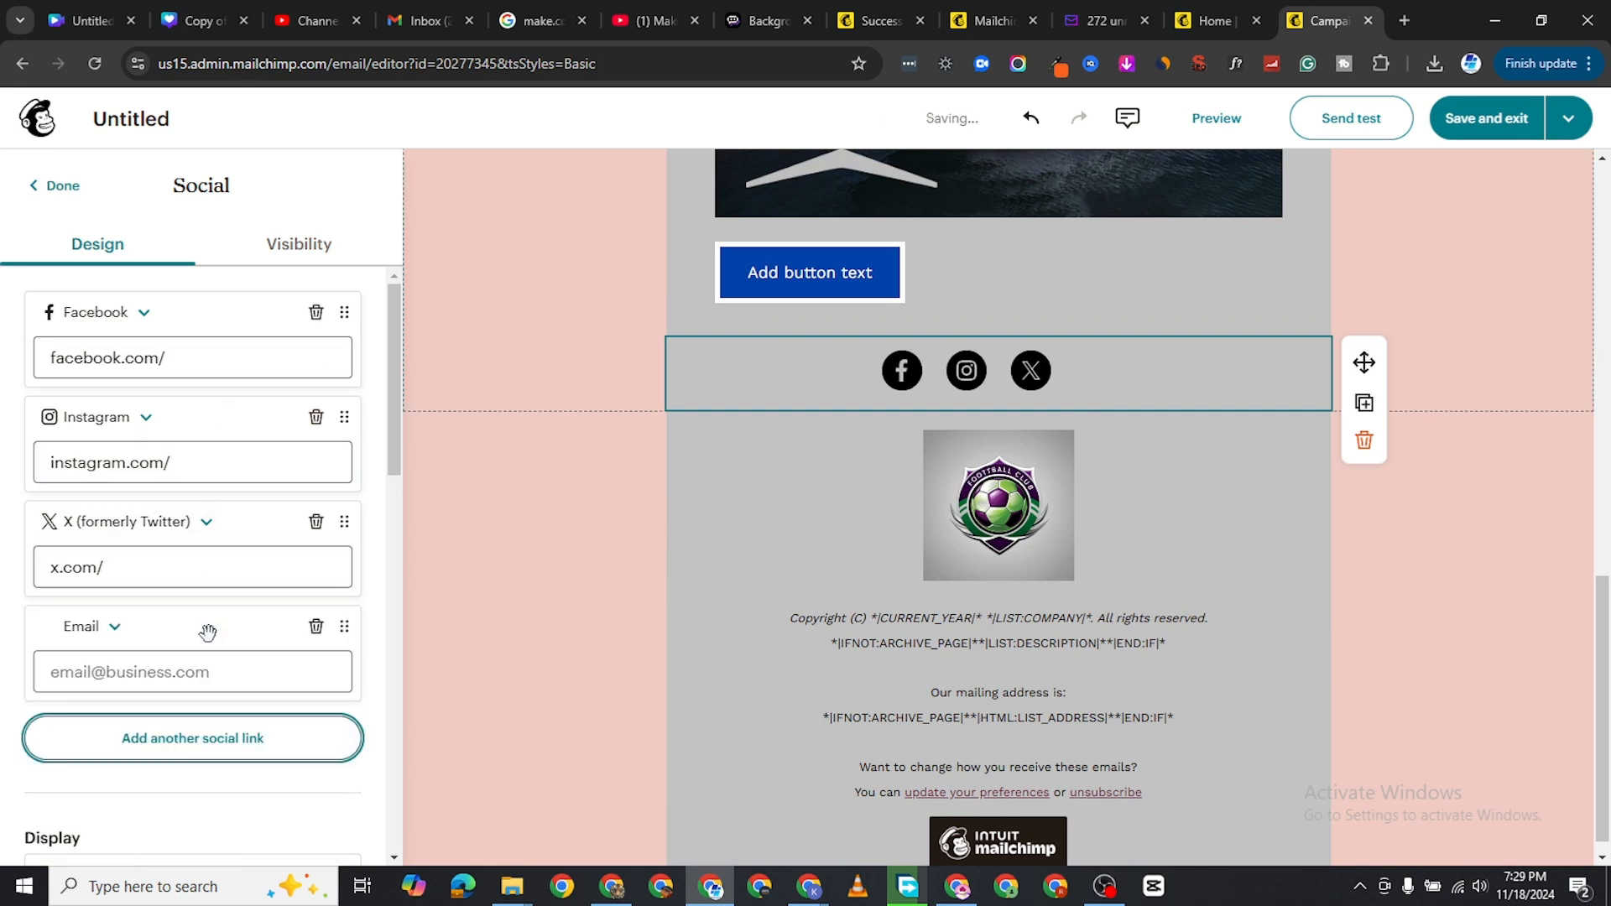
Set the newly added social link after the X entry to YouTube
click(115, 628)
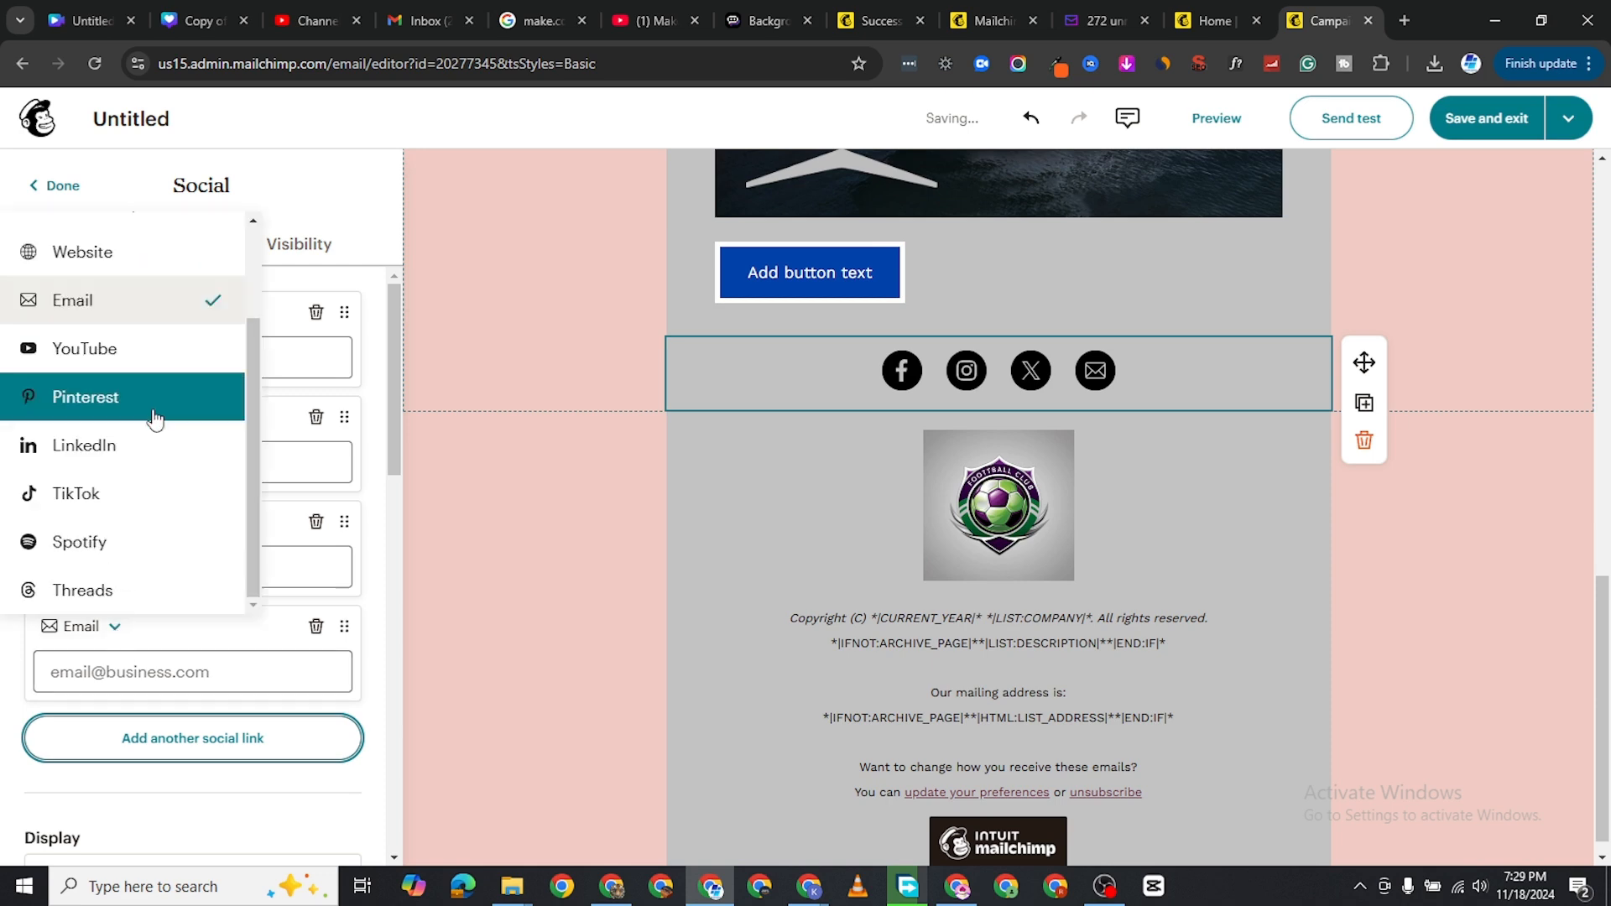
click(165, 352)
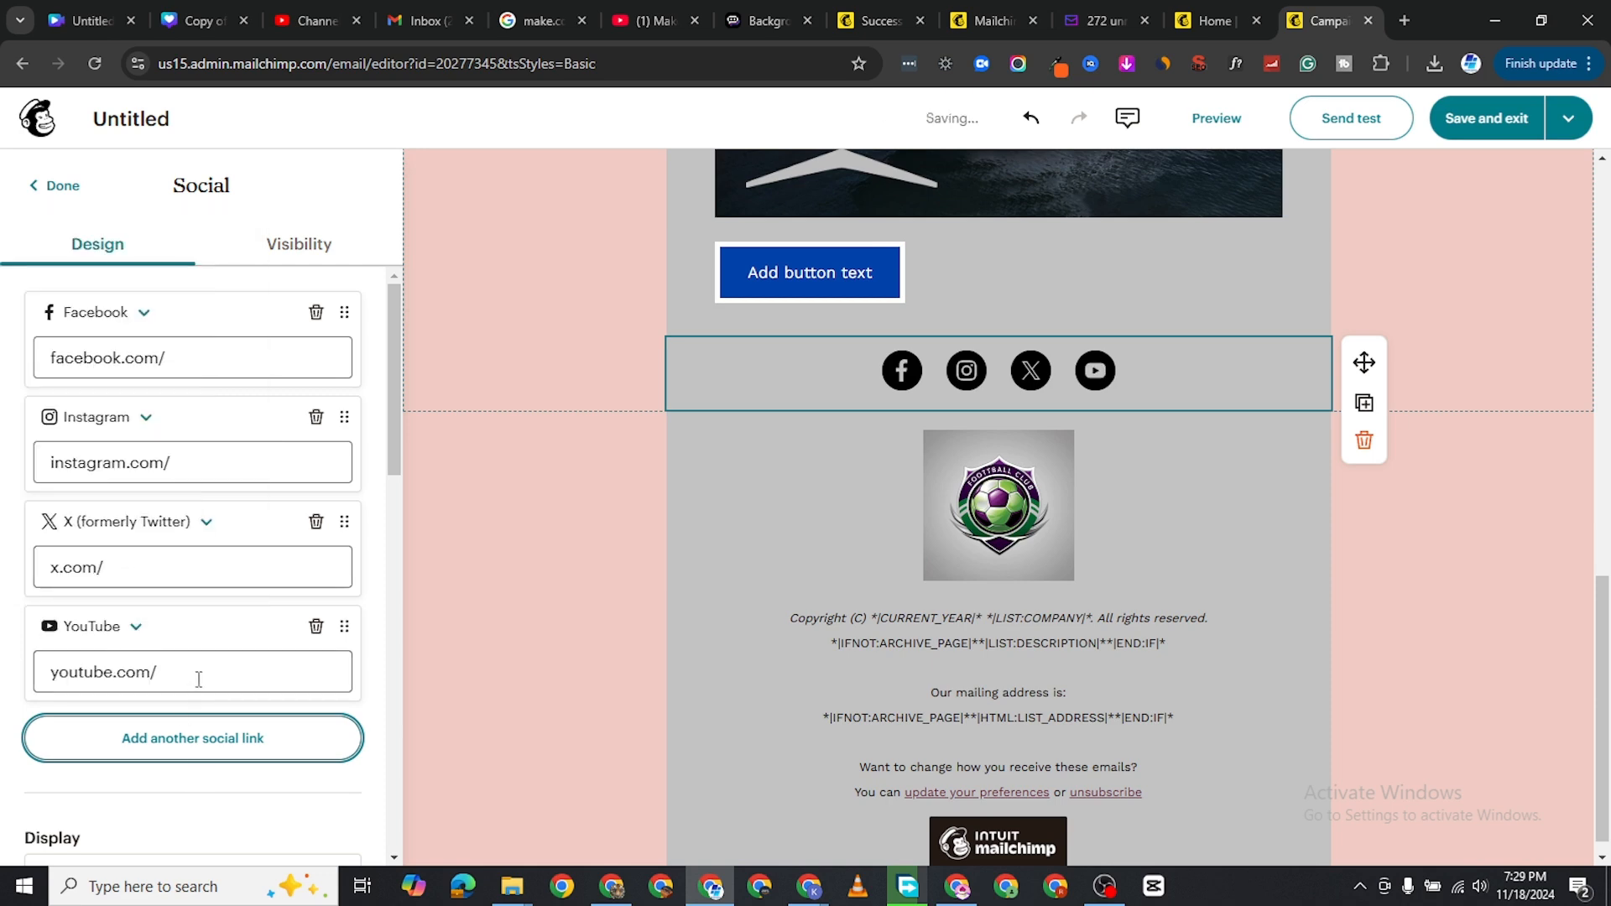
Replace the closing "|*" of the list description line in the footer text with "jdjkd"
scroll(1241, 566, down, 1)
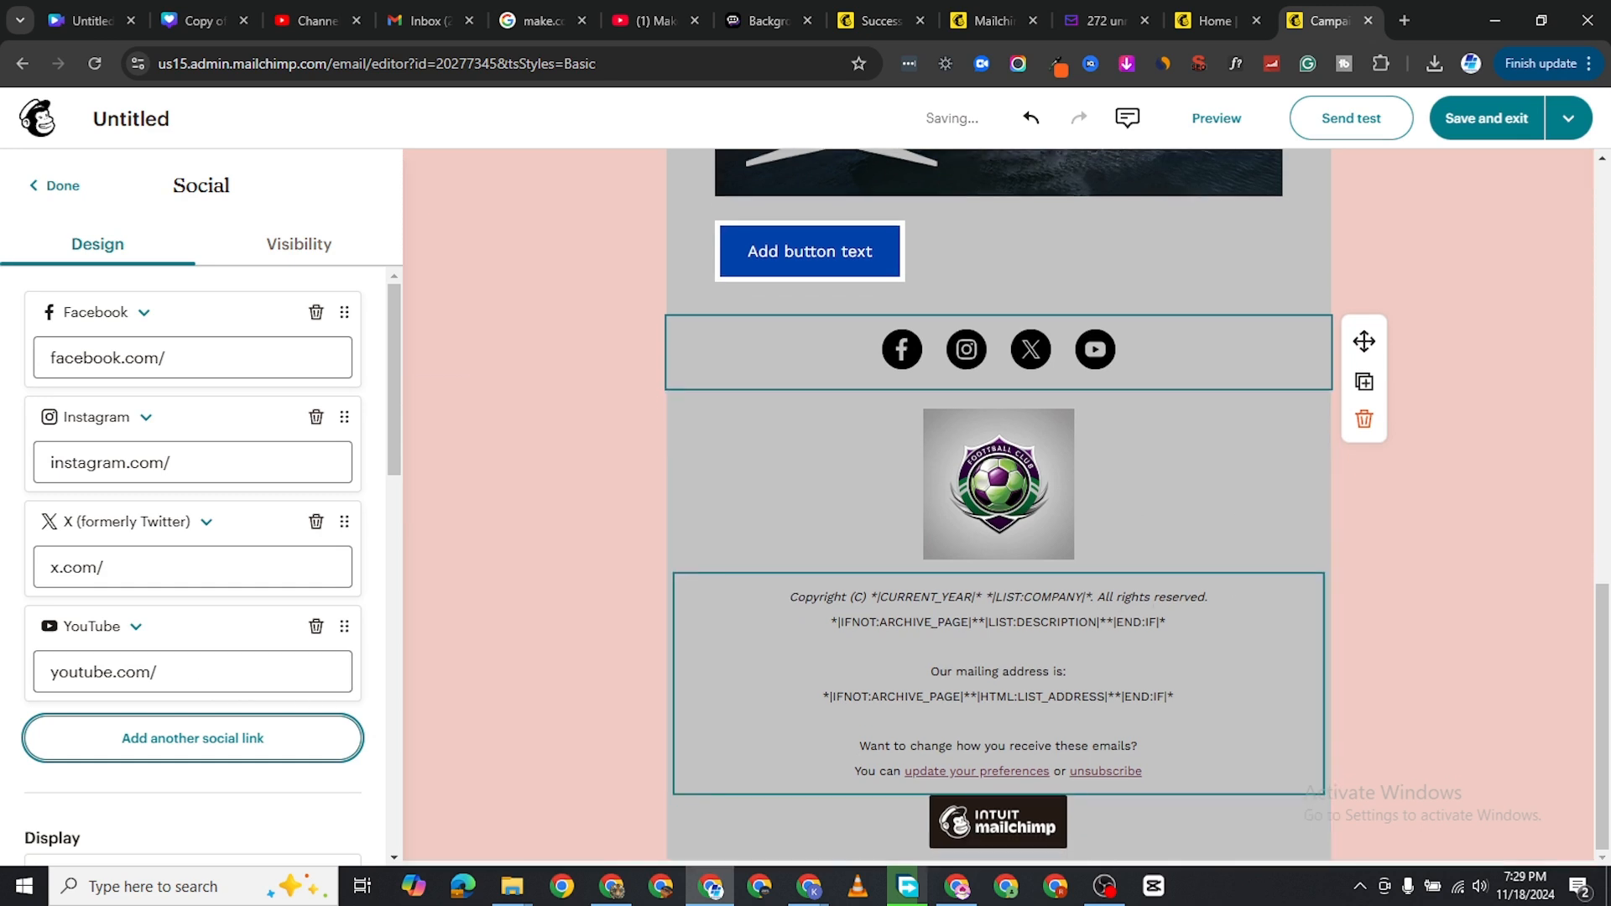
click(1206, 611)
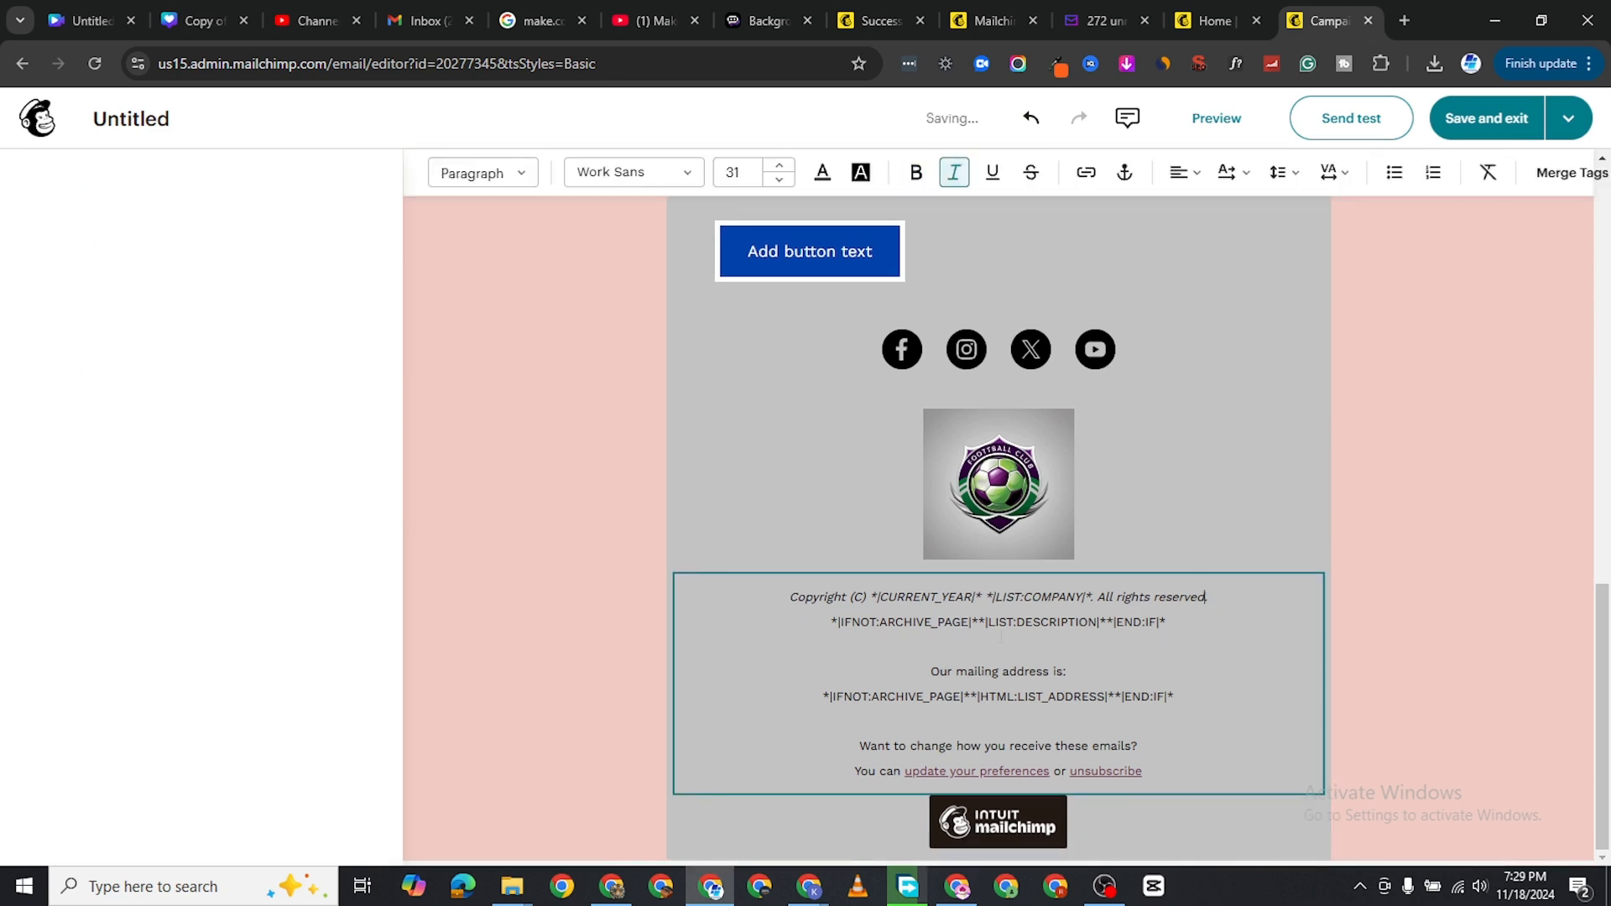
scroll(202, 368, down, 2)
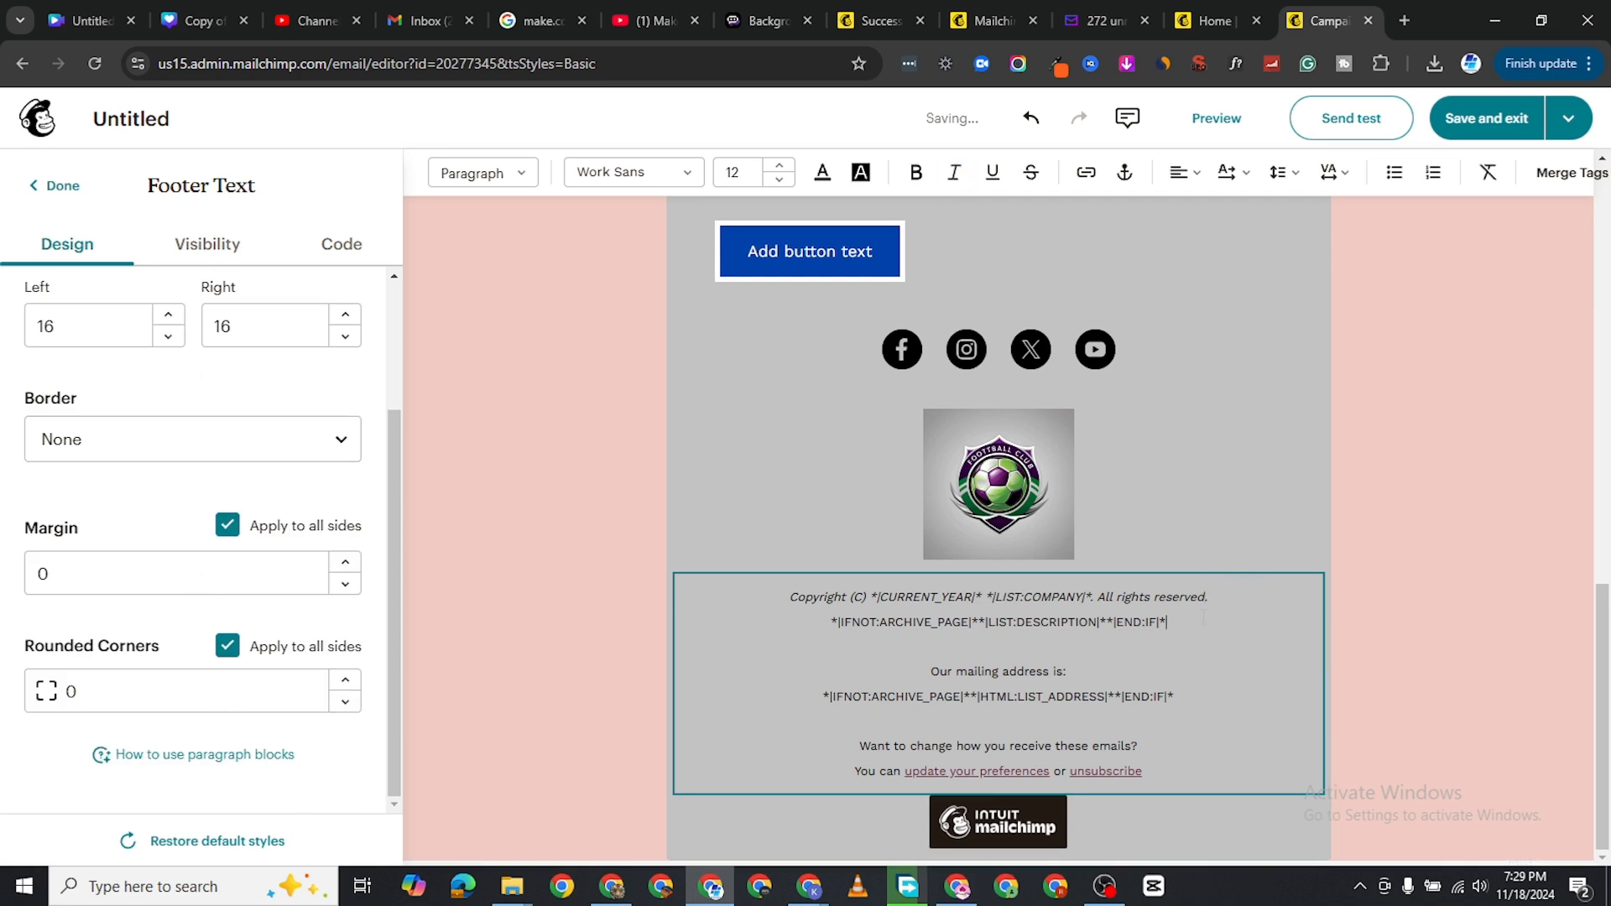
key(BackSpace)
key(BackSpace)
text(jdjkd)
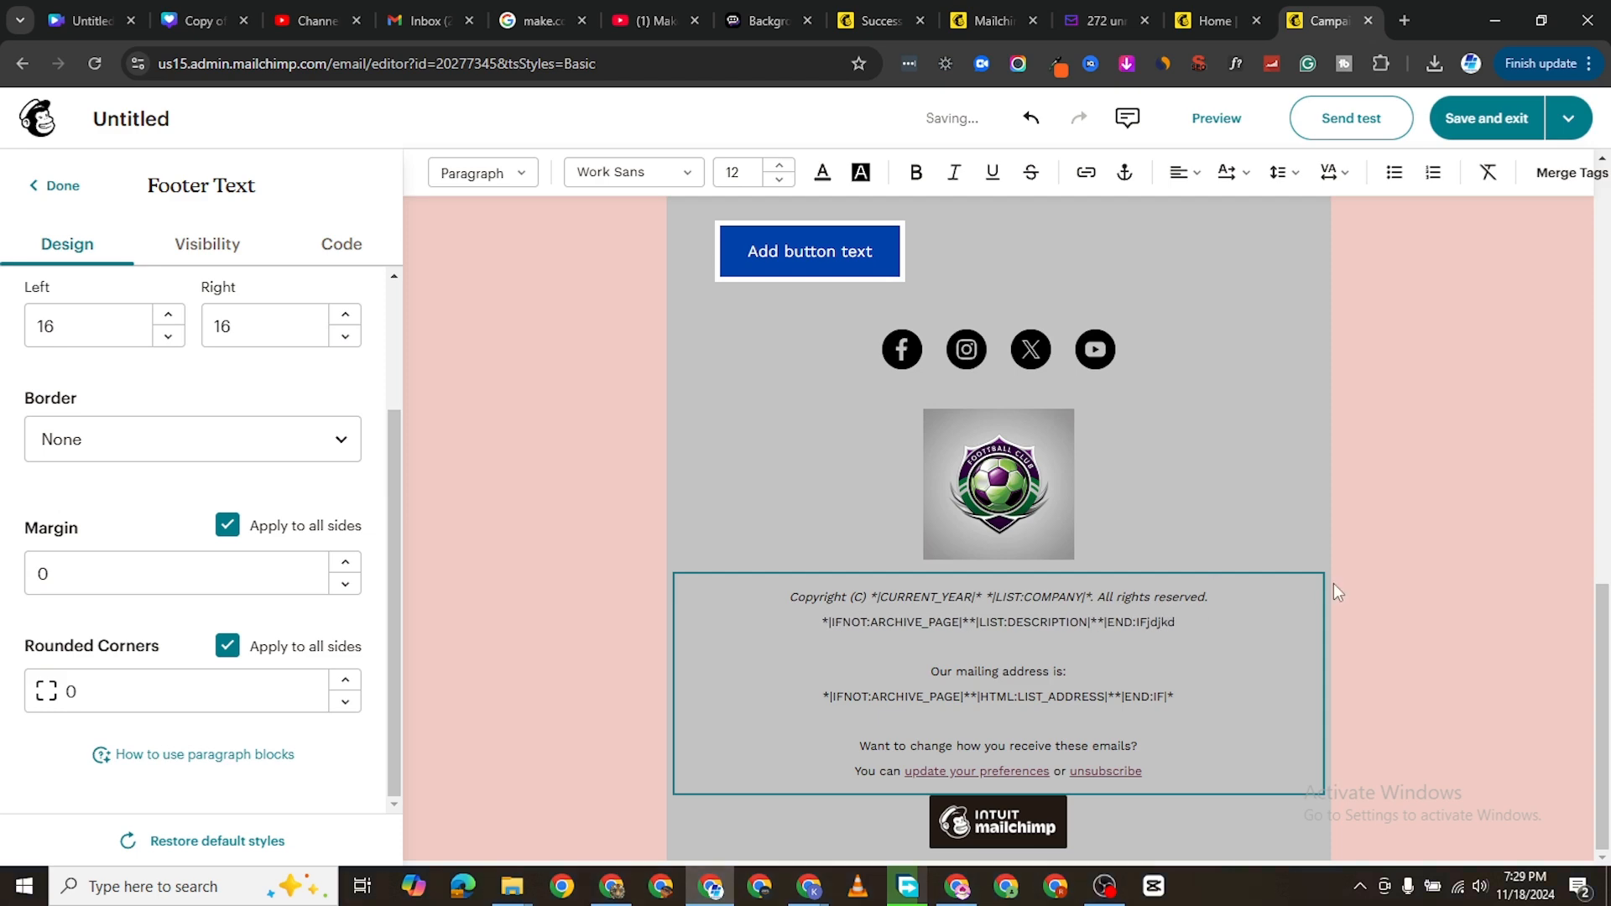
Give the button below the video a Round shape and Center alignment, trying Right alignment in between
scroll(1114, 492, up, 5)
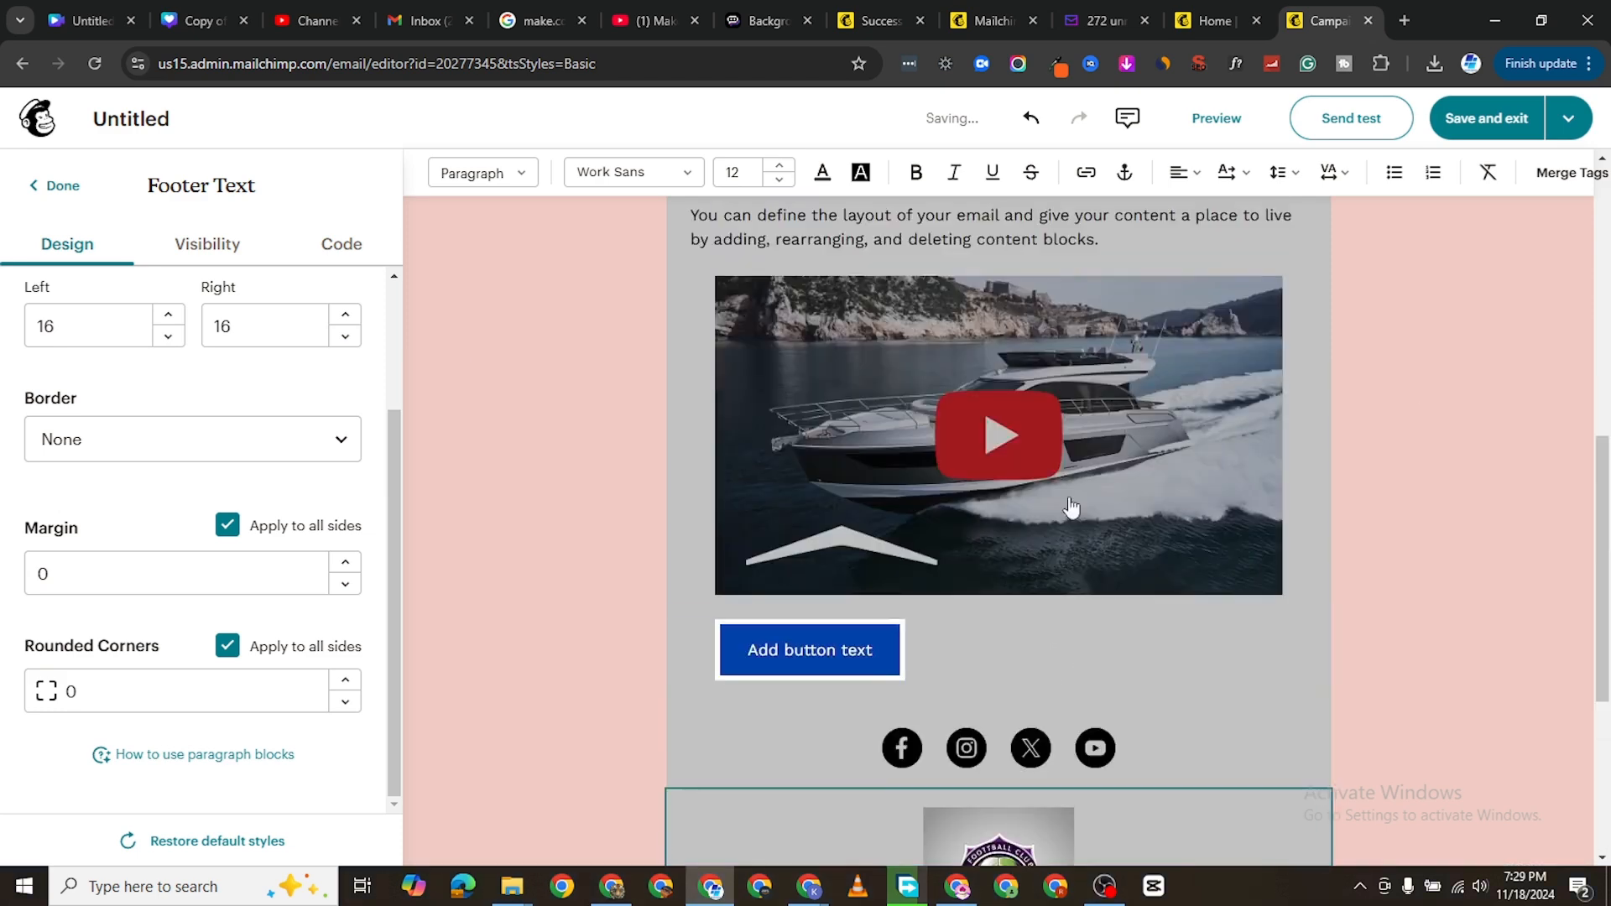
click(879, 669)
click(193, 551)
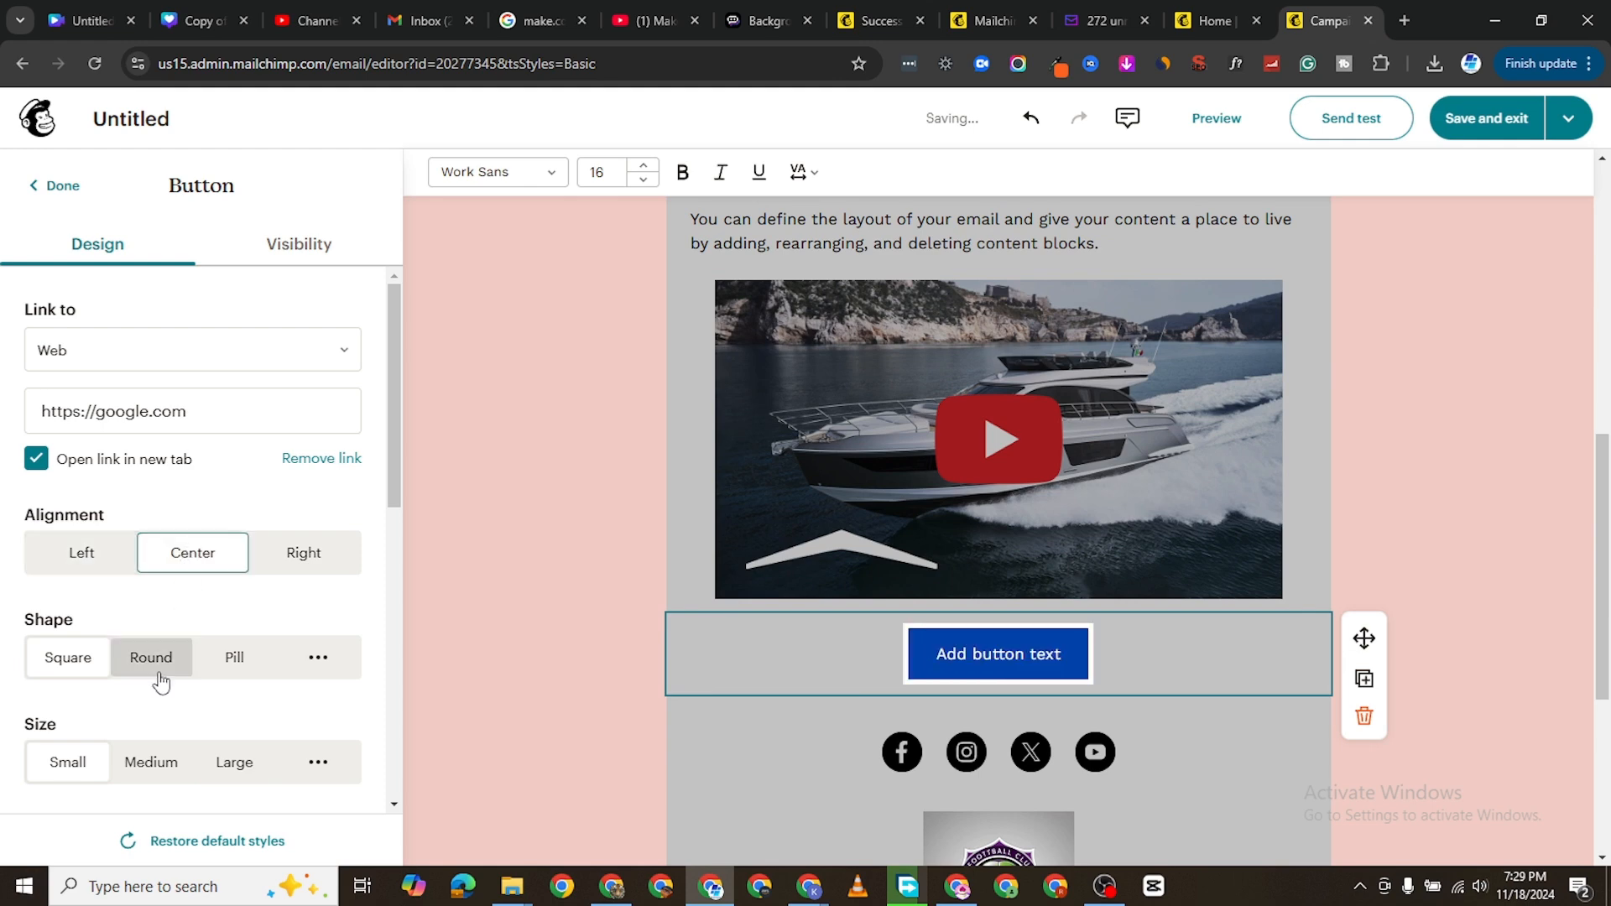
click(319, 552)
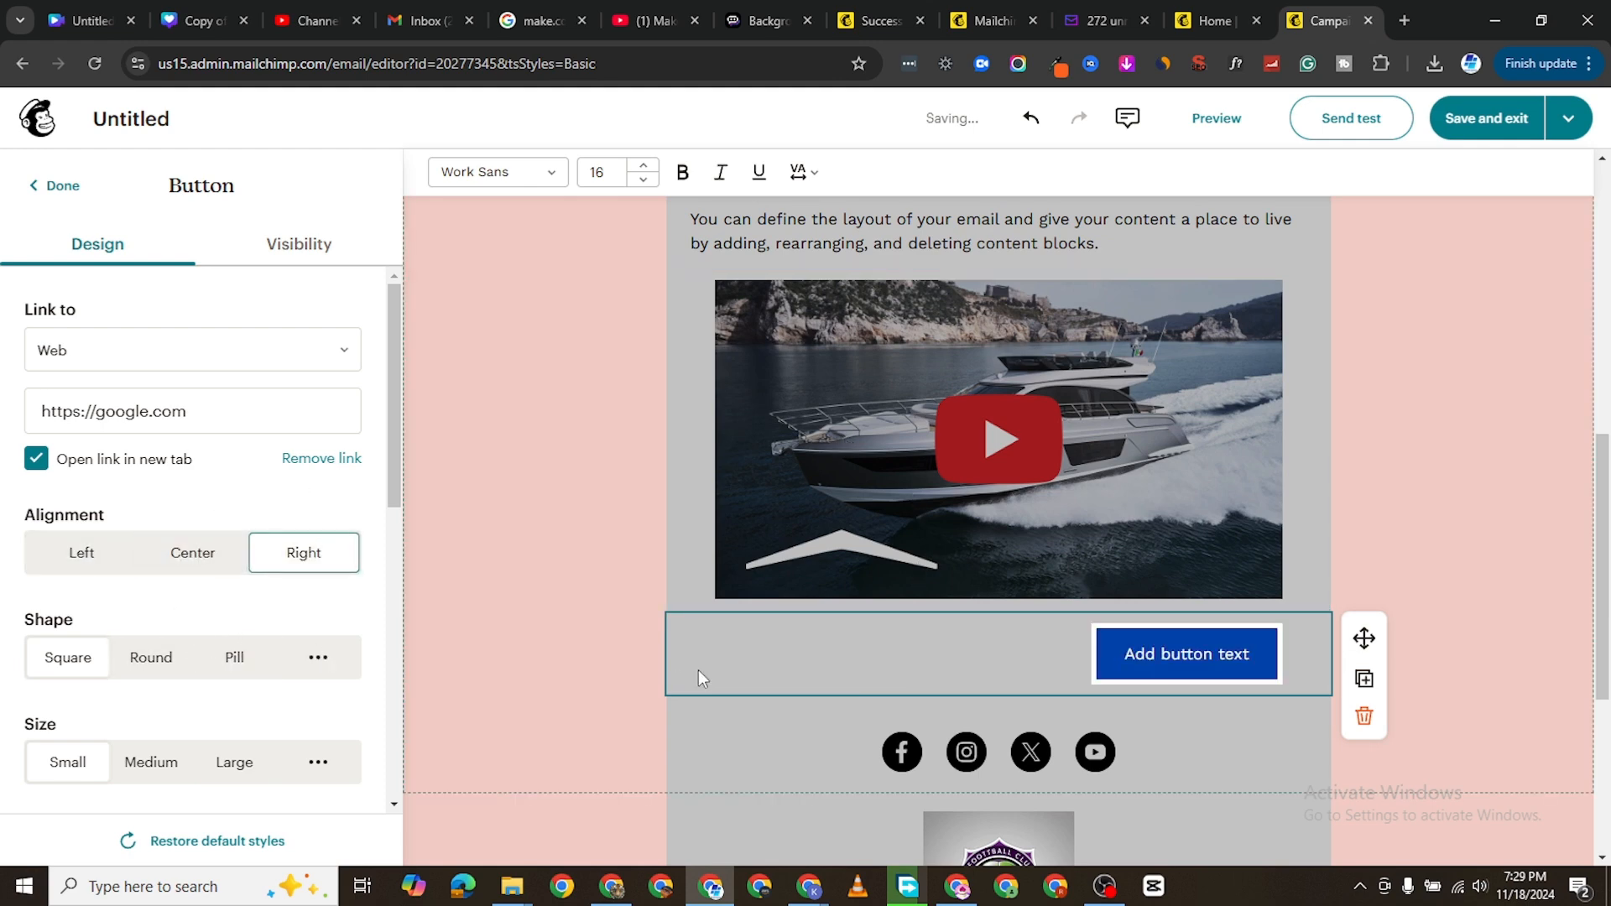
click(144, 667)
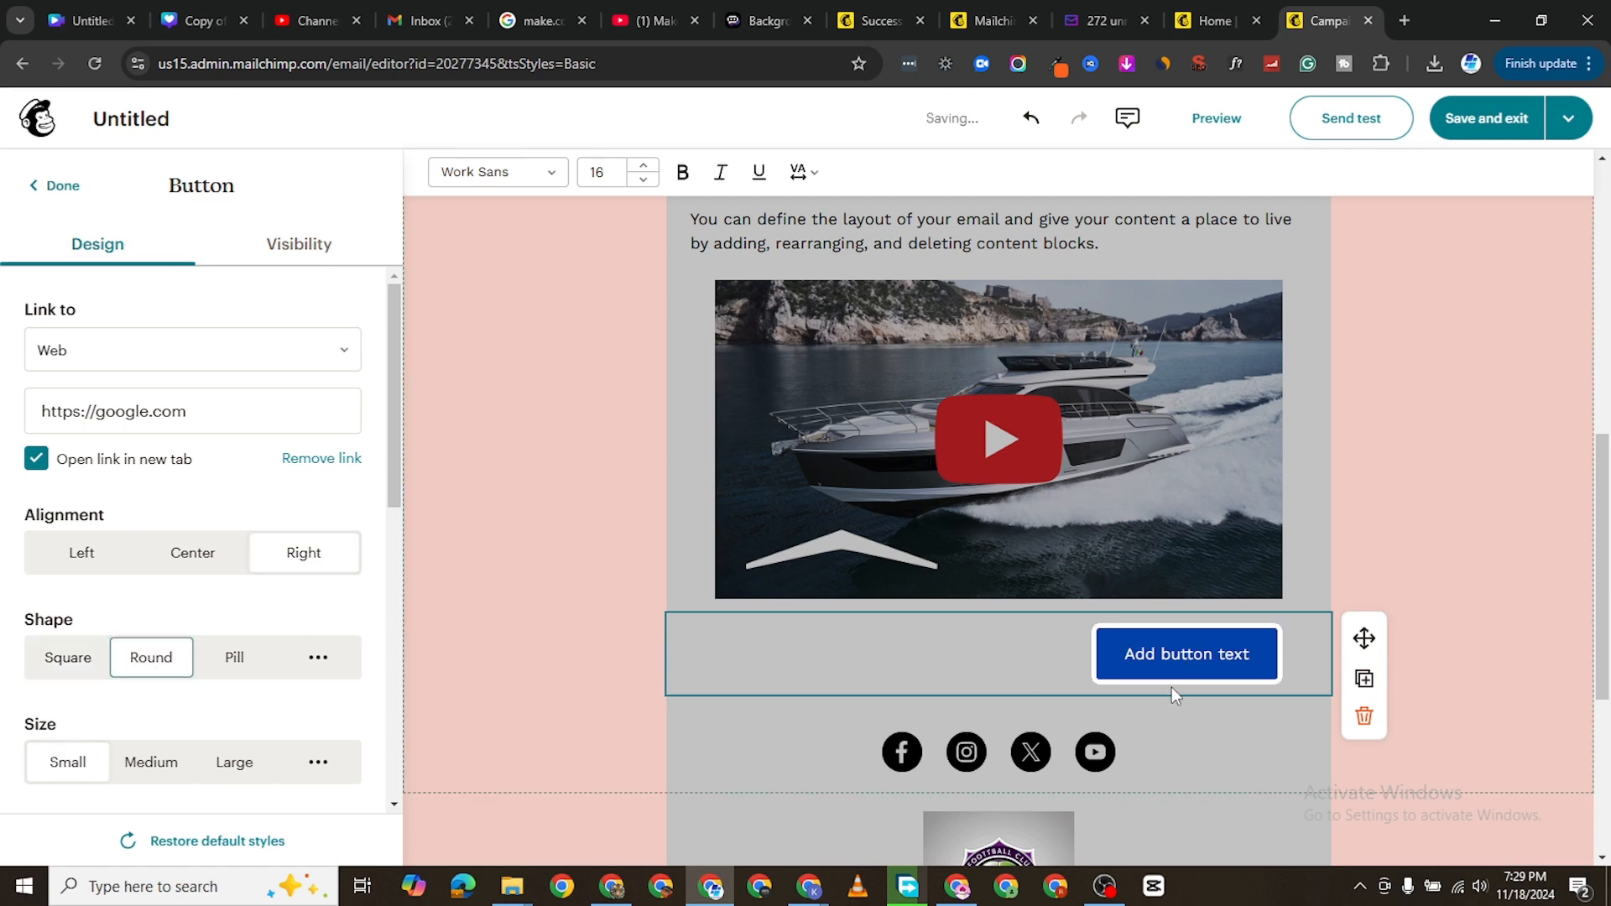
click(190, 572)
Insert a paragraph block between the soccer news heading and the image, containing the text "hdjkdkk s hkksksk"
scroll(913, 579, up, 9)
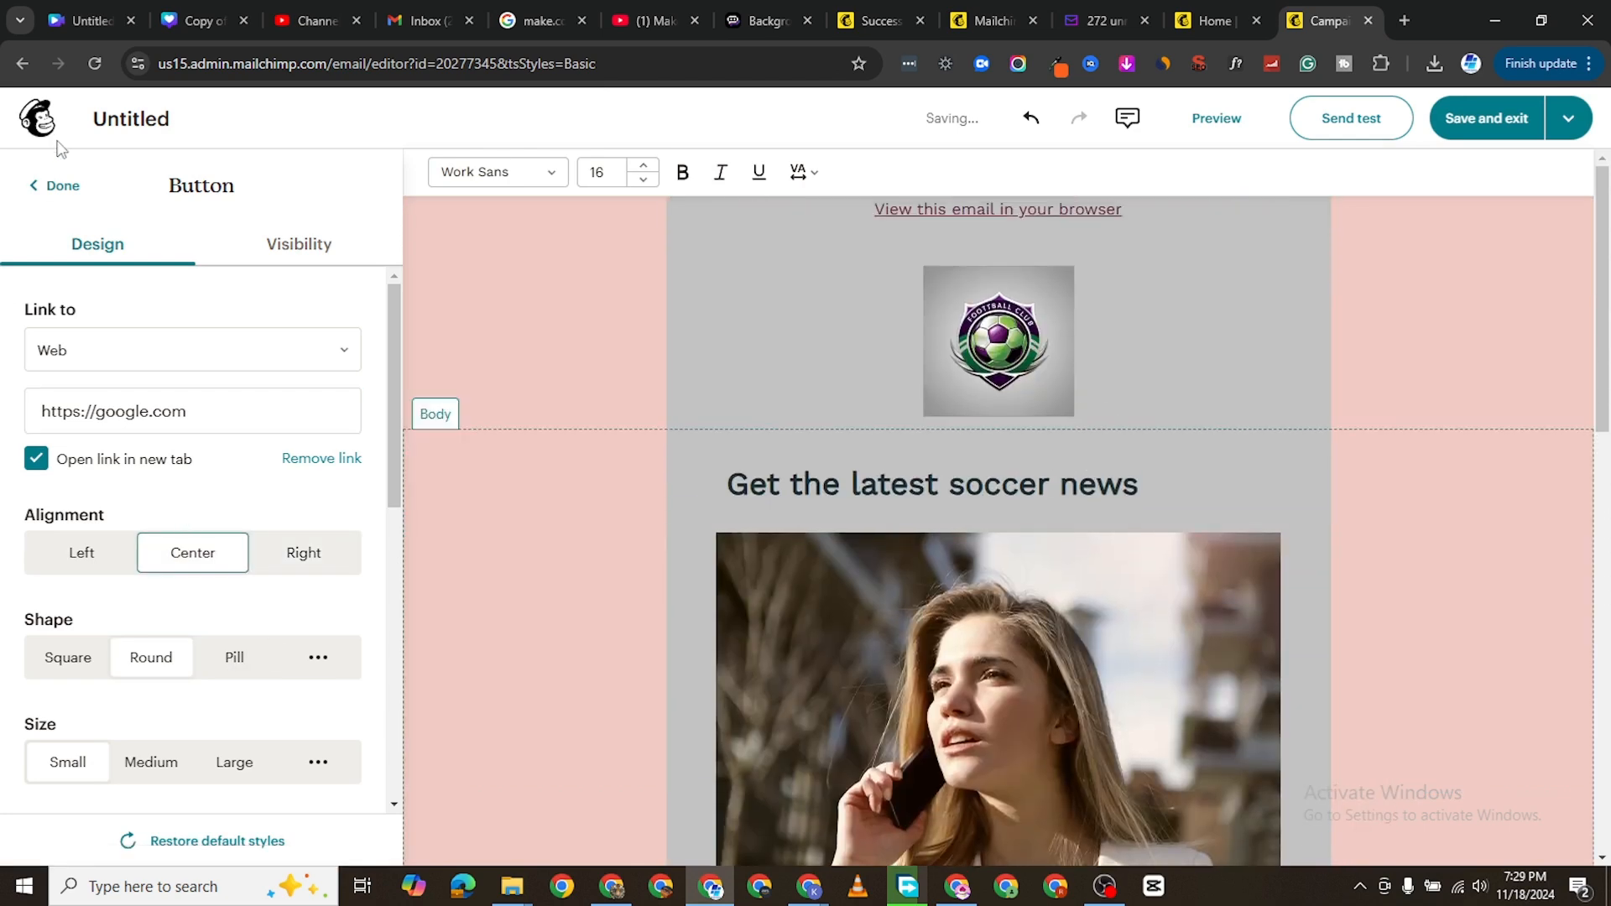
click(50, 191)
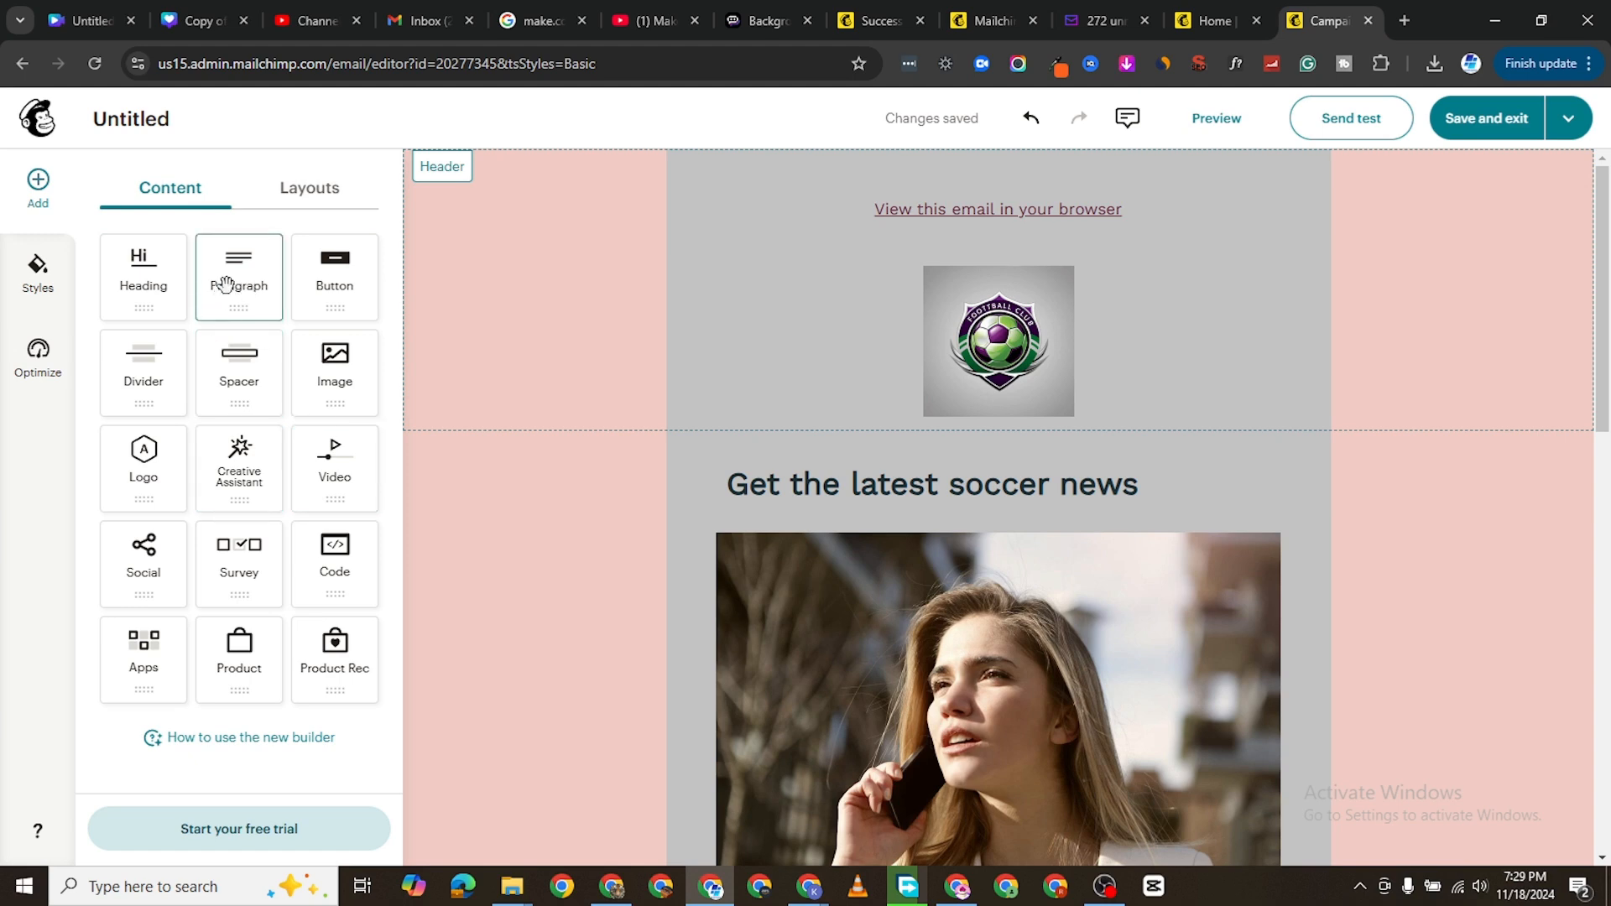
drag(225, 285, 1024, 568)
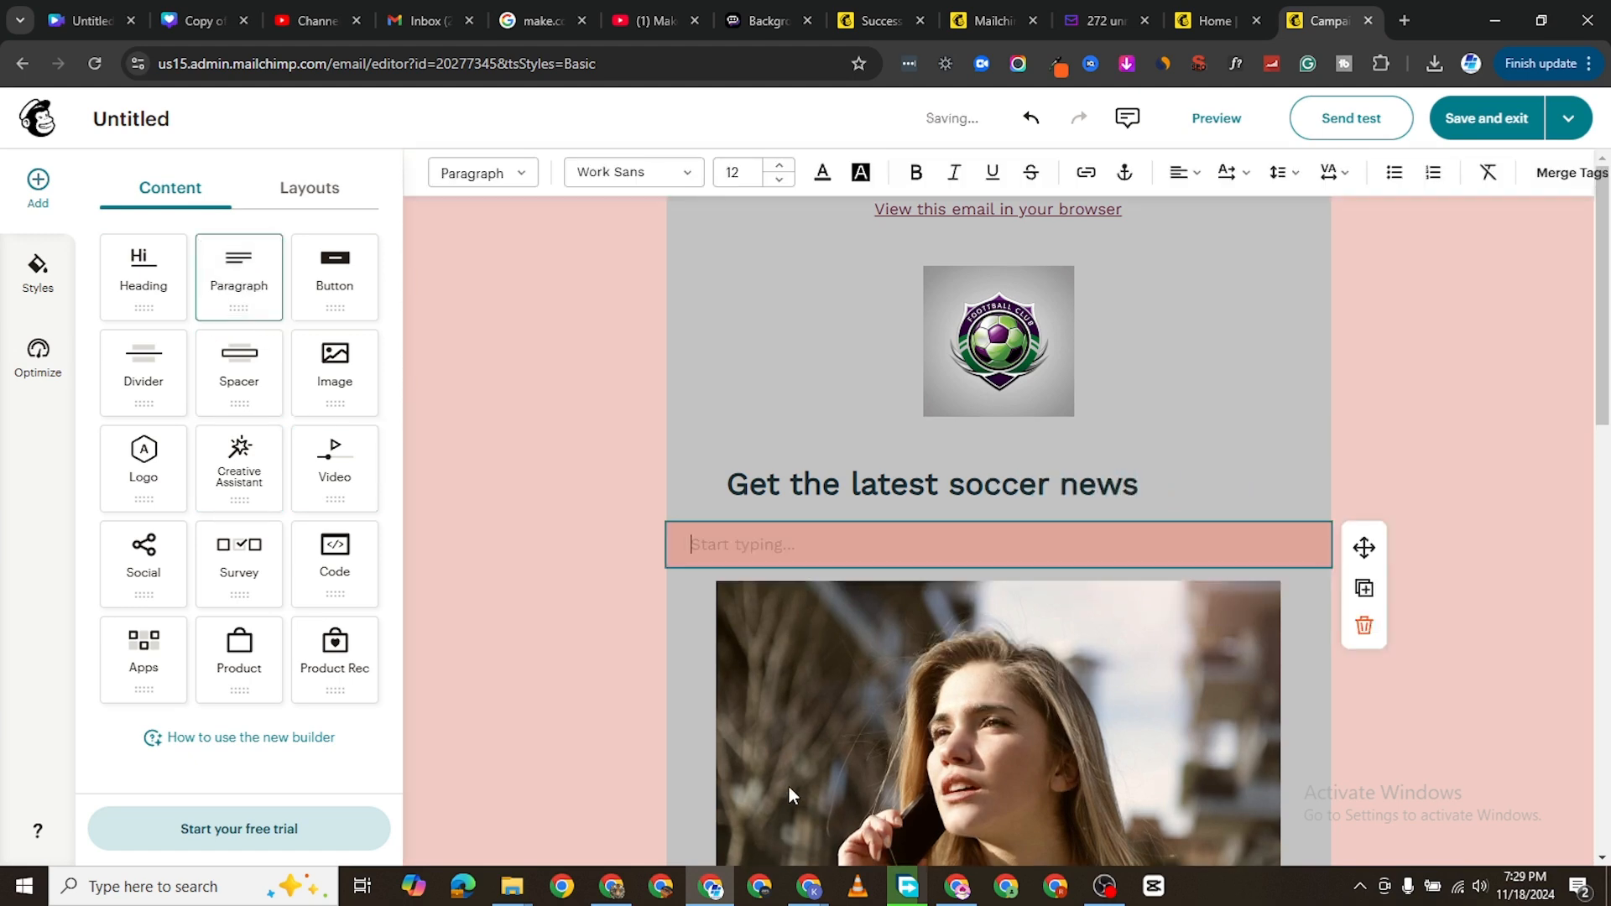
text(hd)
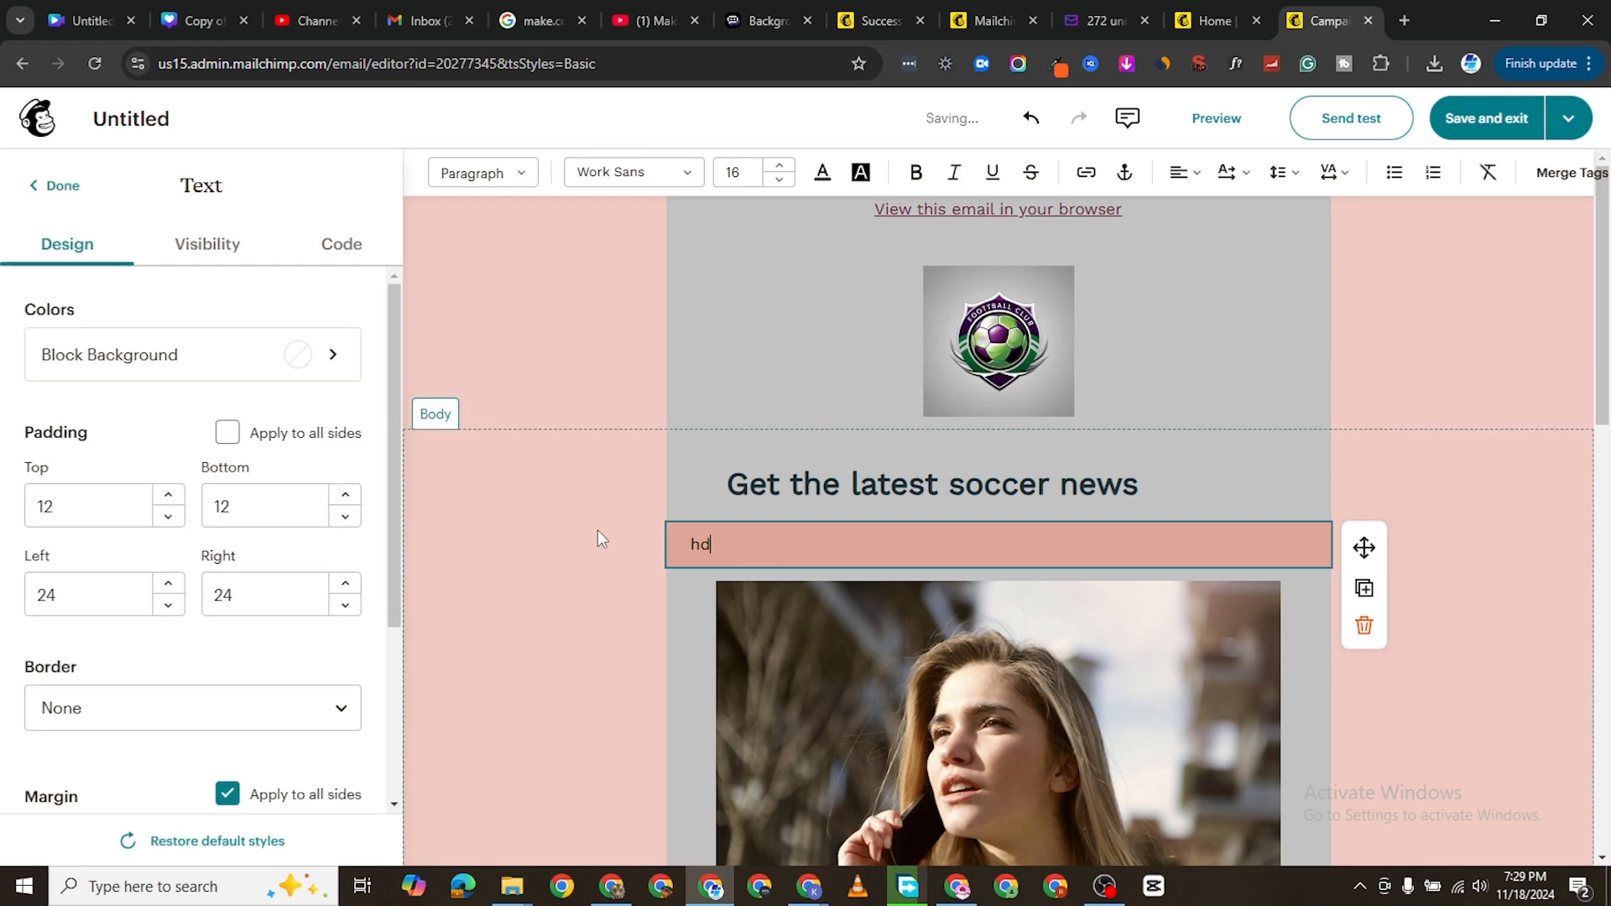
text(jkdkk s hkksksk)
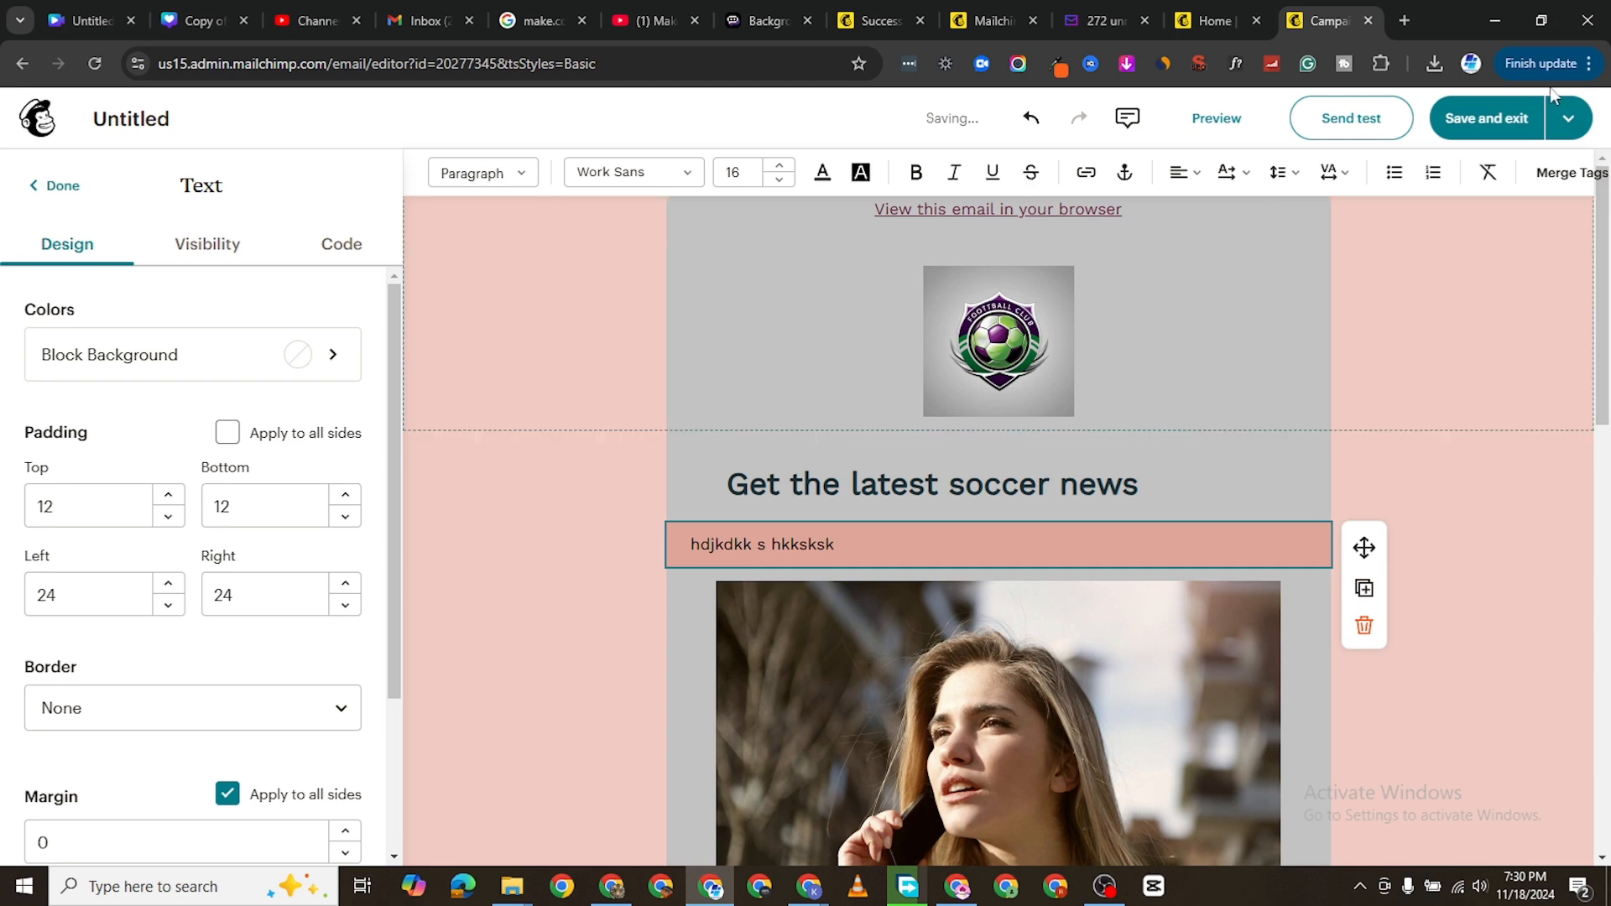
Try to save and exit the email, choosing to resolve the placeholder text errors
click(1487, 121)
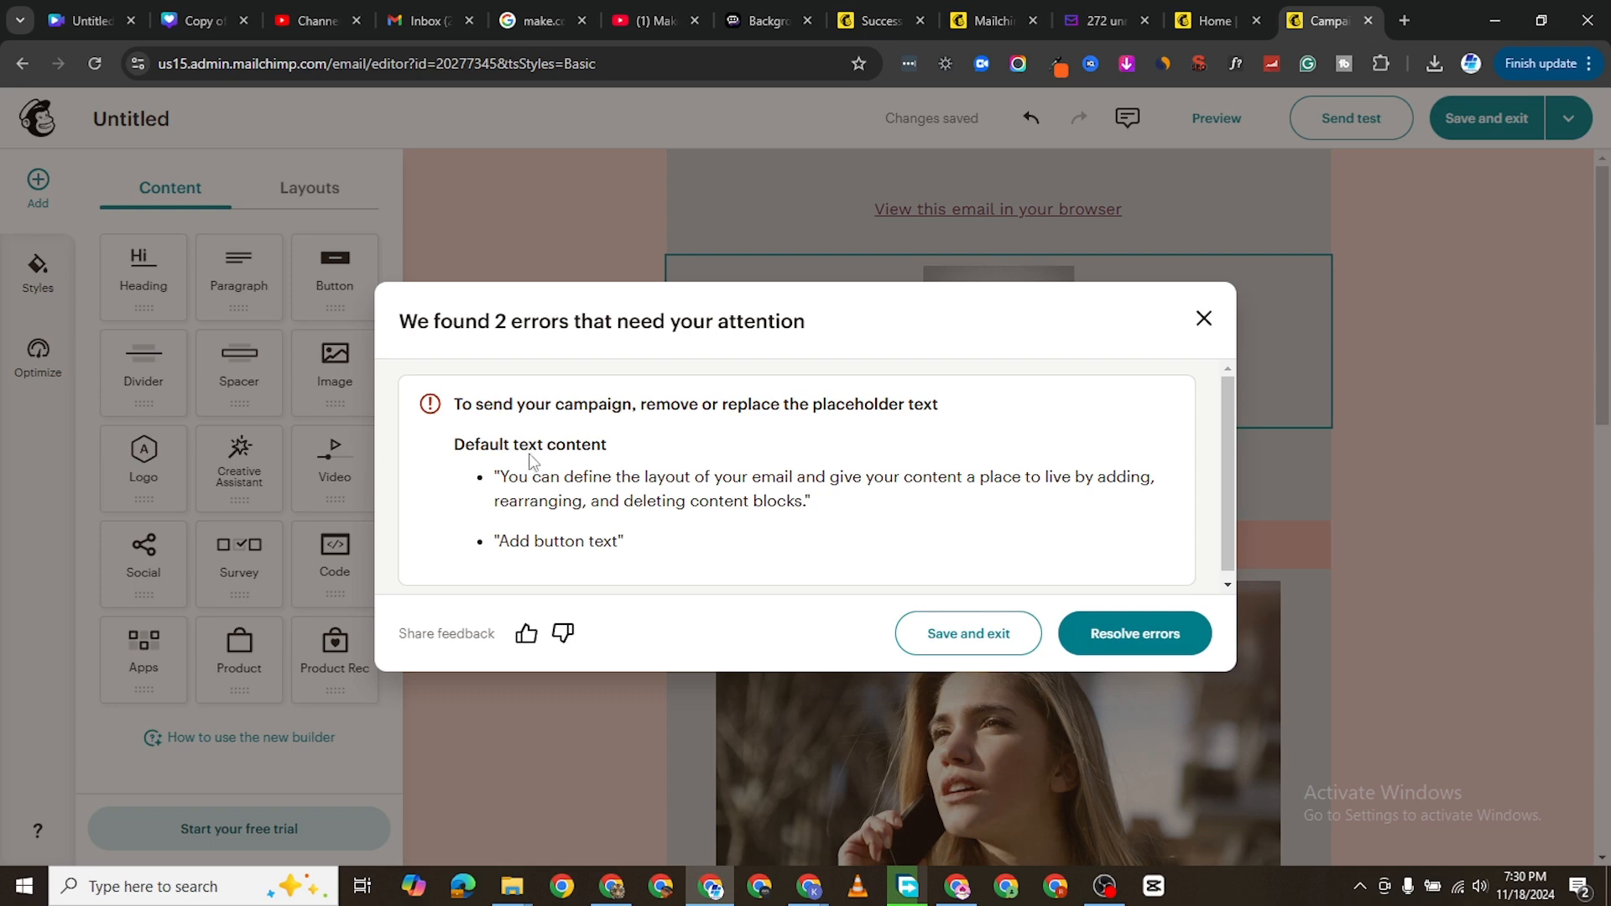
click(1125, 633)
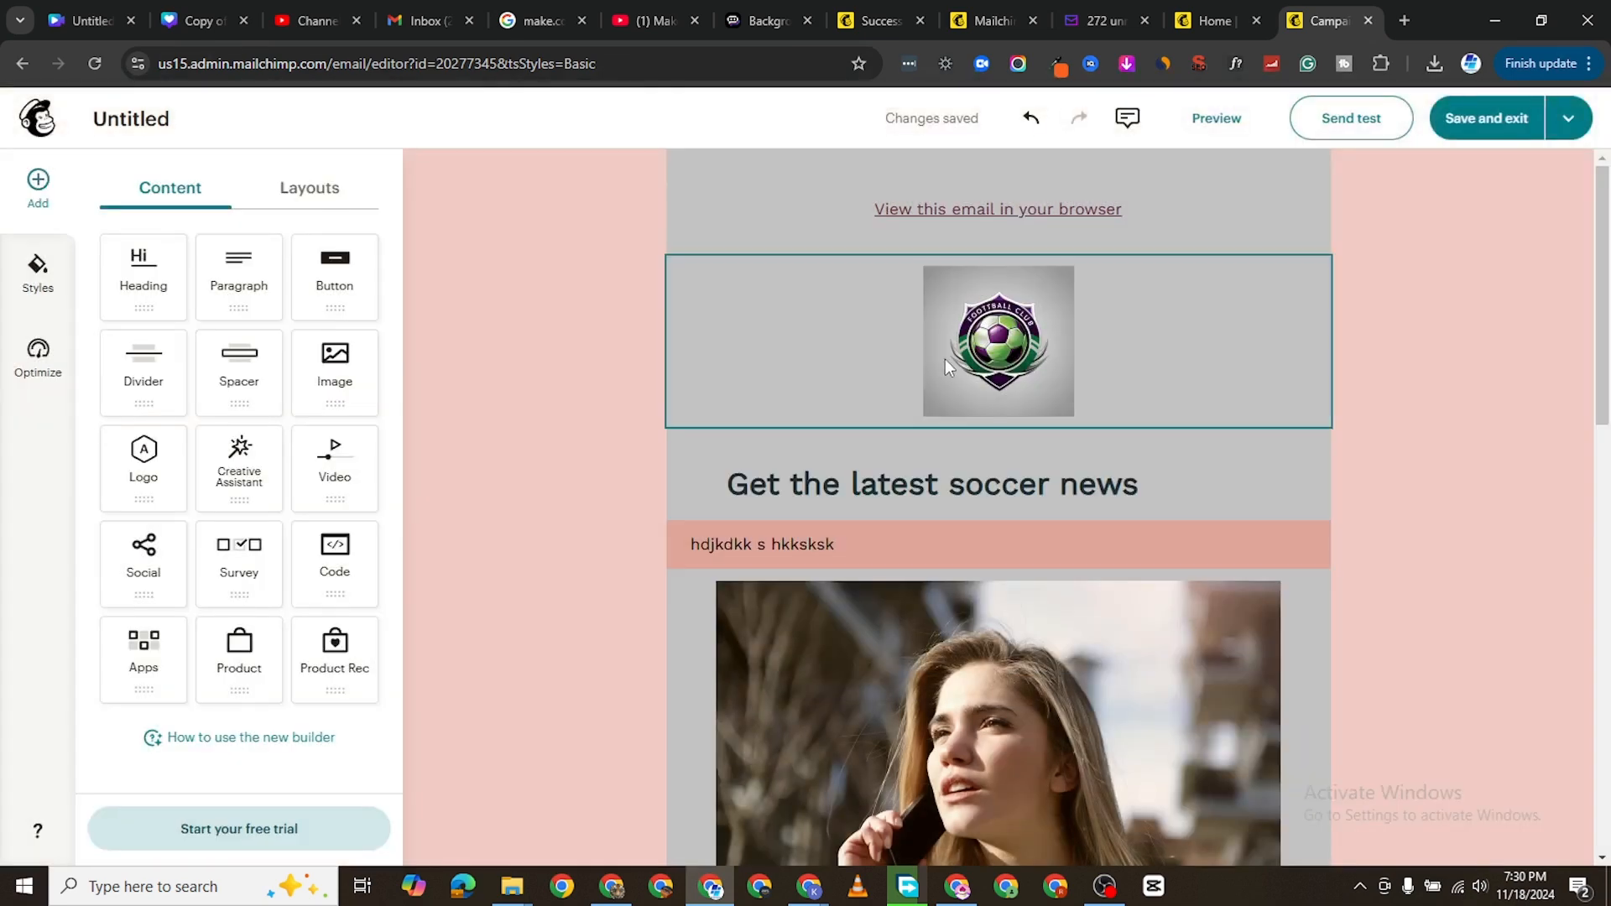
Review the email, remove the "hdjkdkk s hkksksk" paragraph below the heading, and save and exit to the campaign setup page
scroll(1007, 336, down, 2)
scroll(1029, 442, up, 2)
scroll(1032, 504, down, 9)
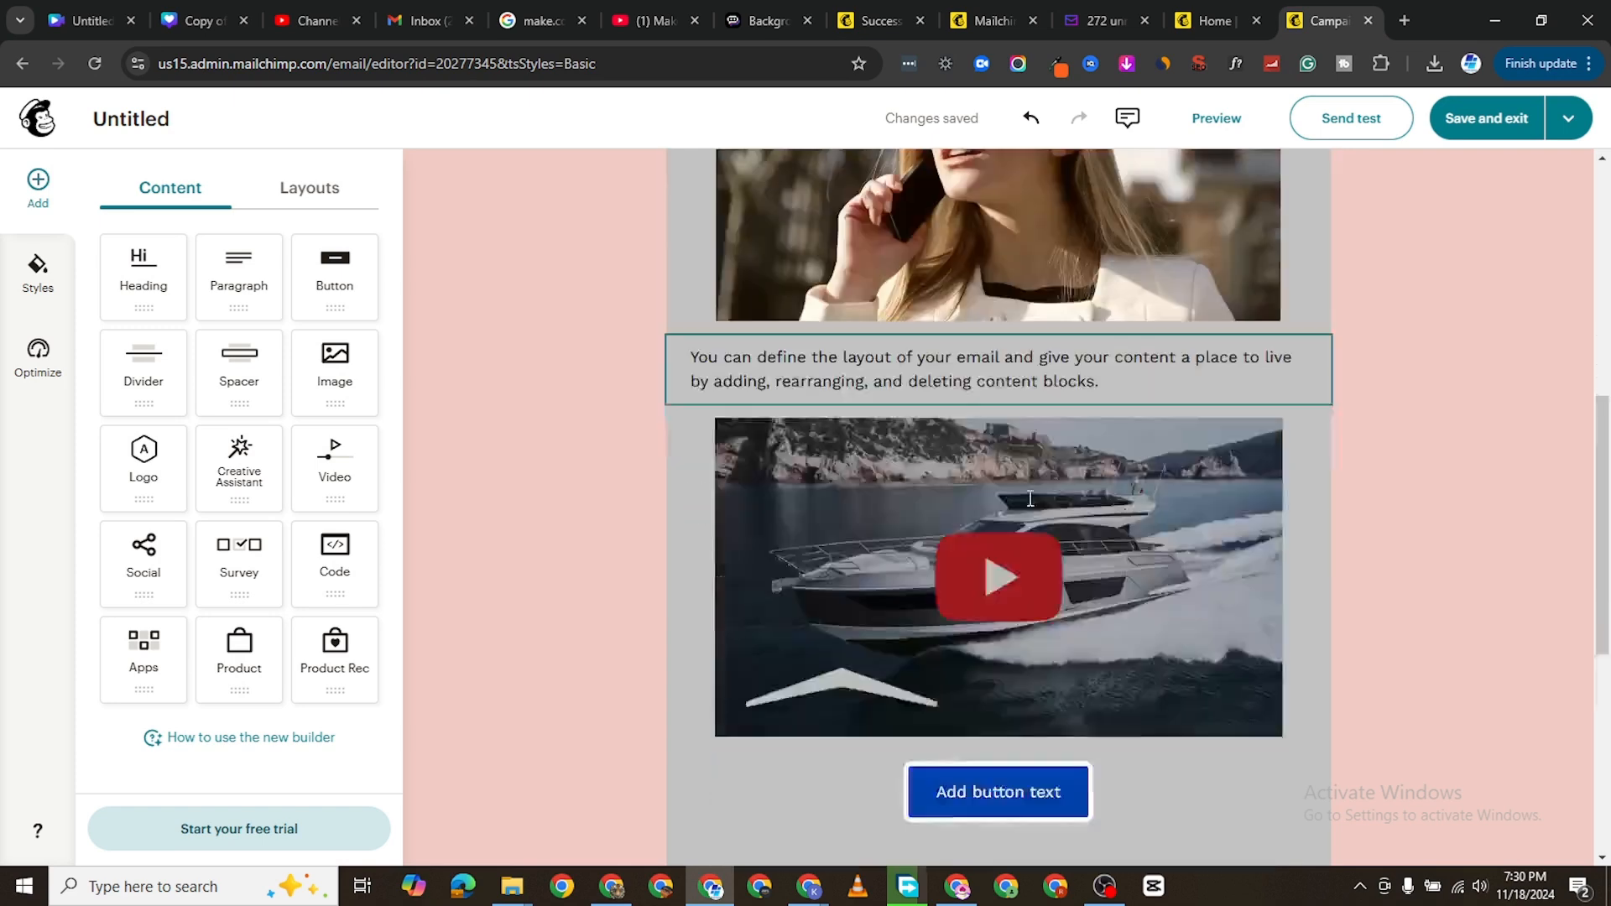
scroll(1040, 520, down, 4)
scroll(1057, 537, up, 10)
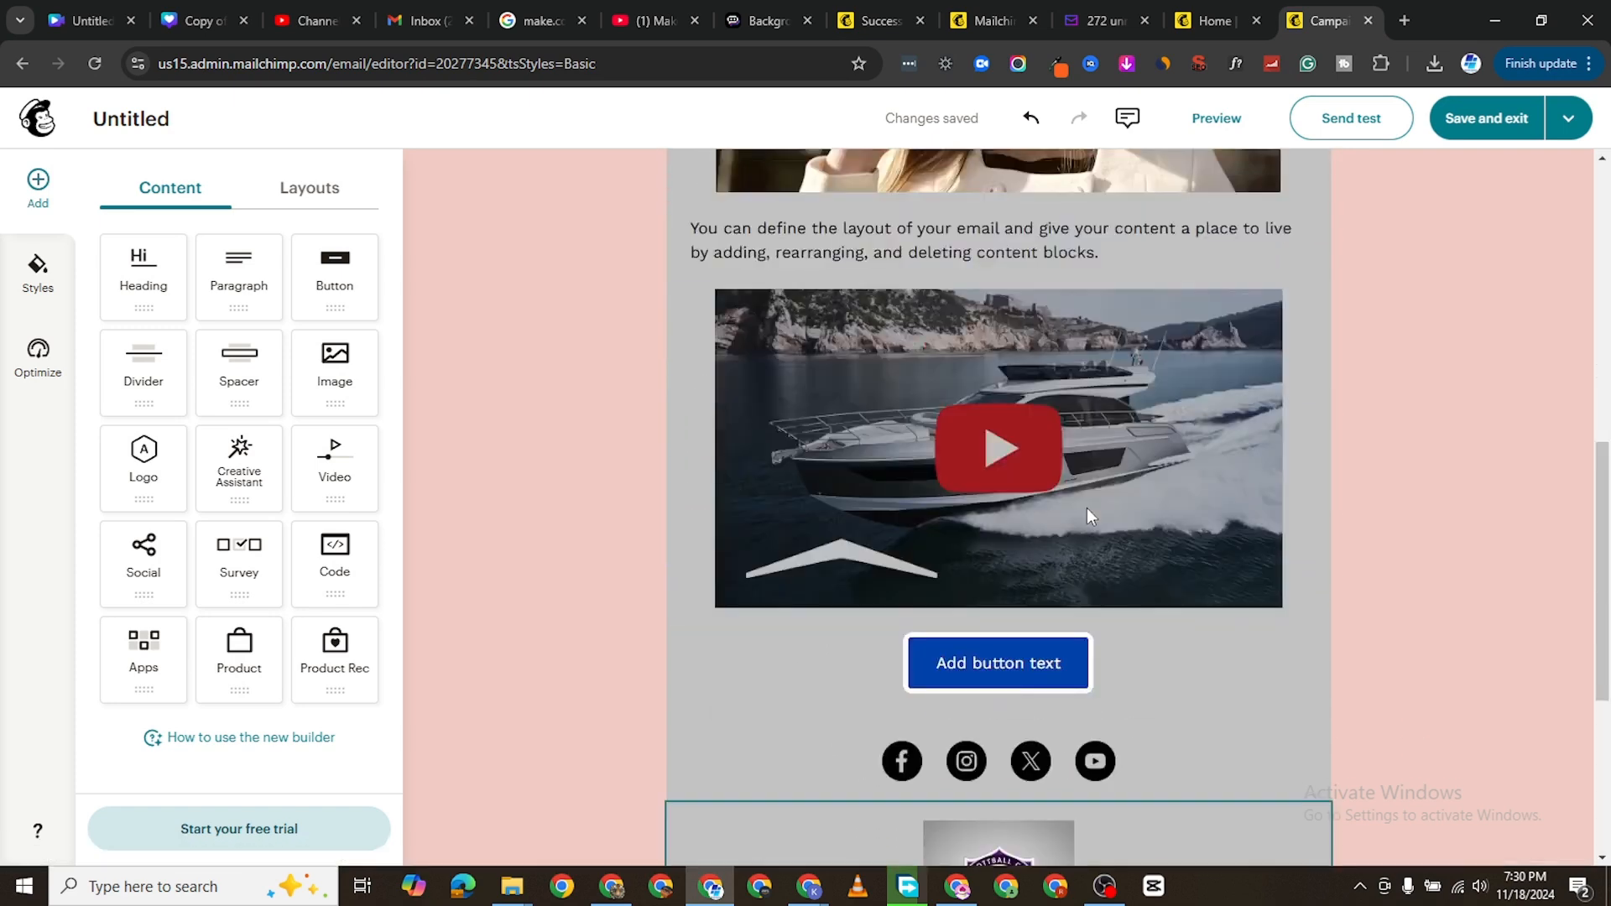
scroll(1079, 484, up, 3)
click(929, 544)
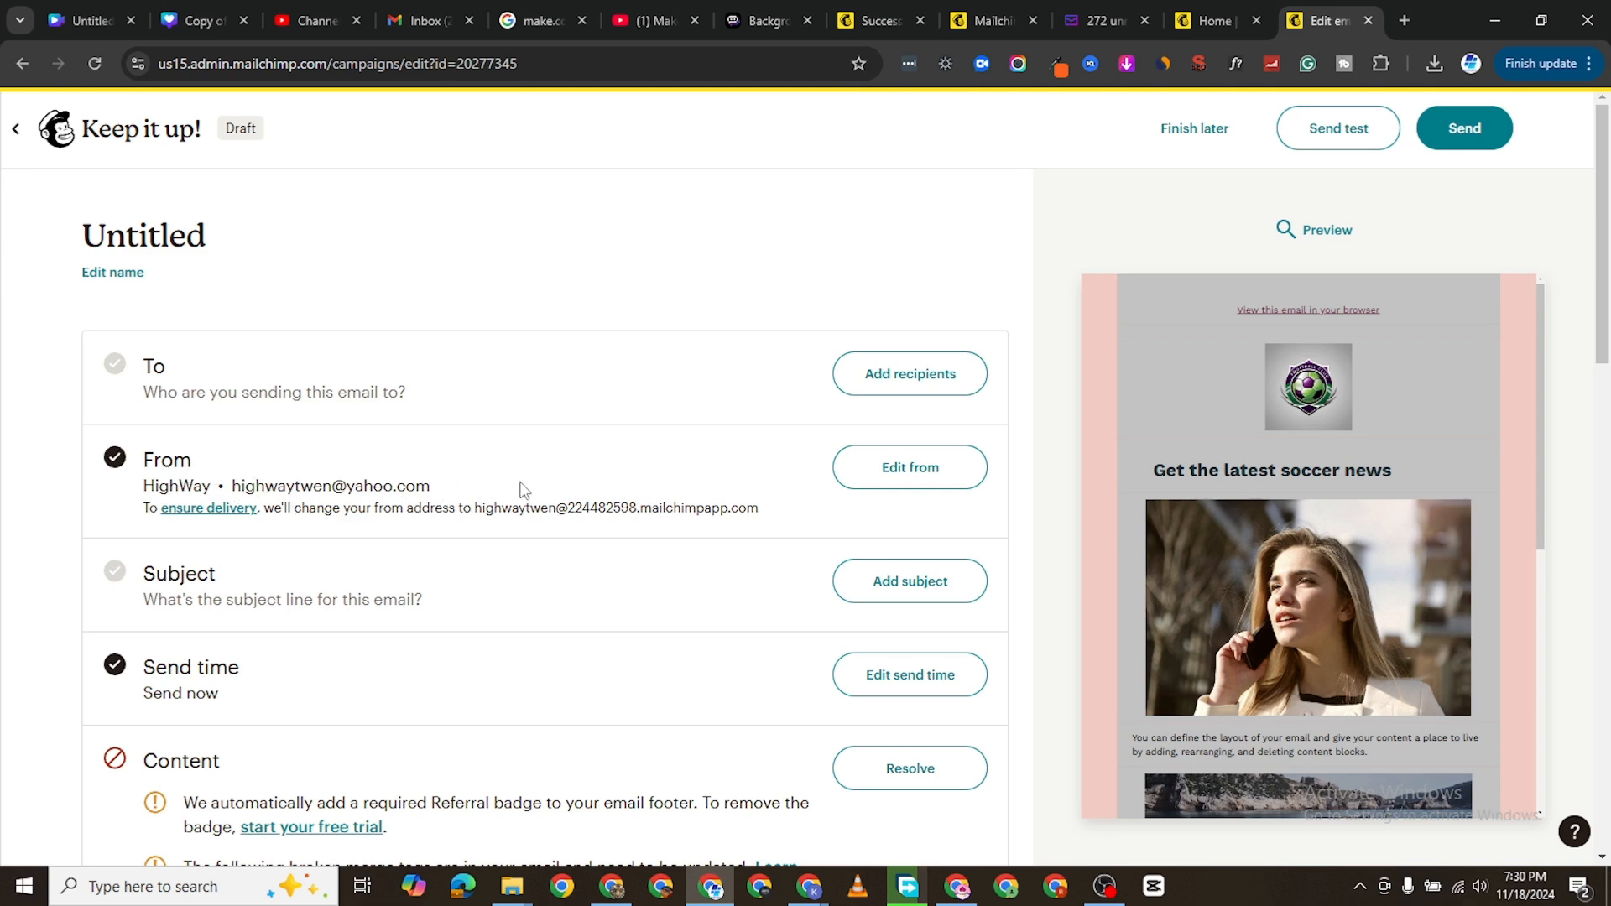
Add the subject line "Latest Soccer News" to the campaign
click(897, 587)
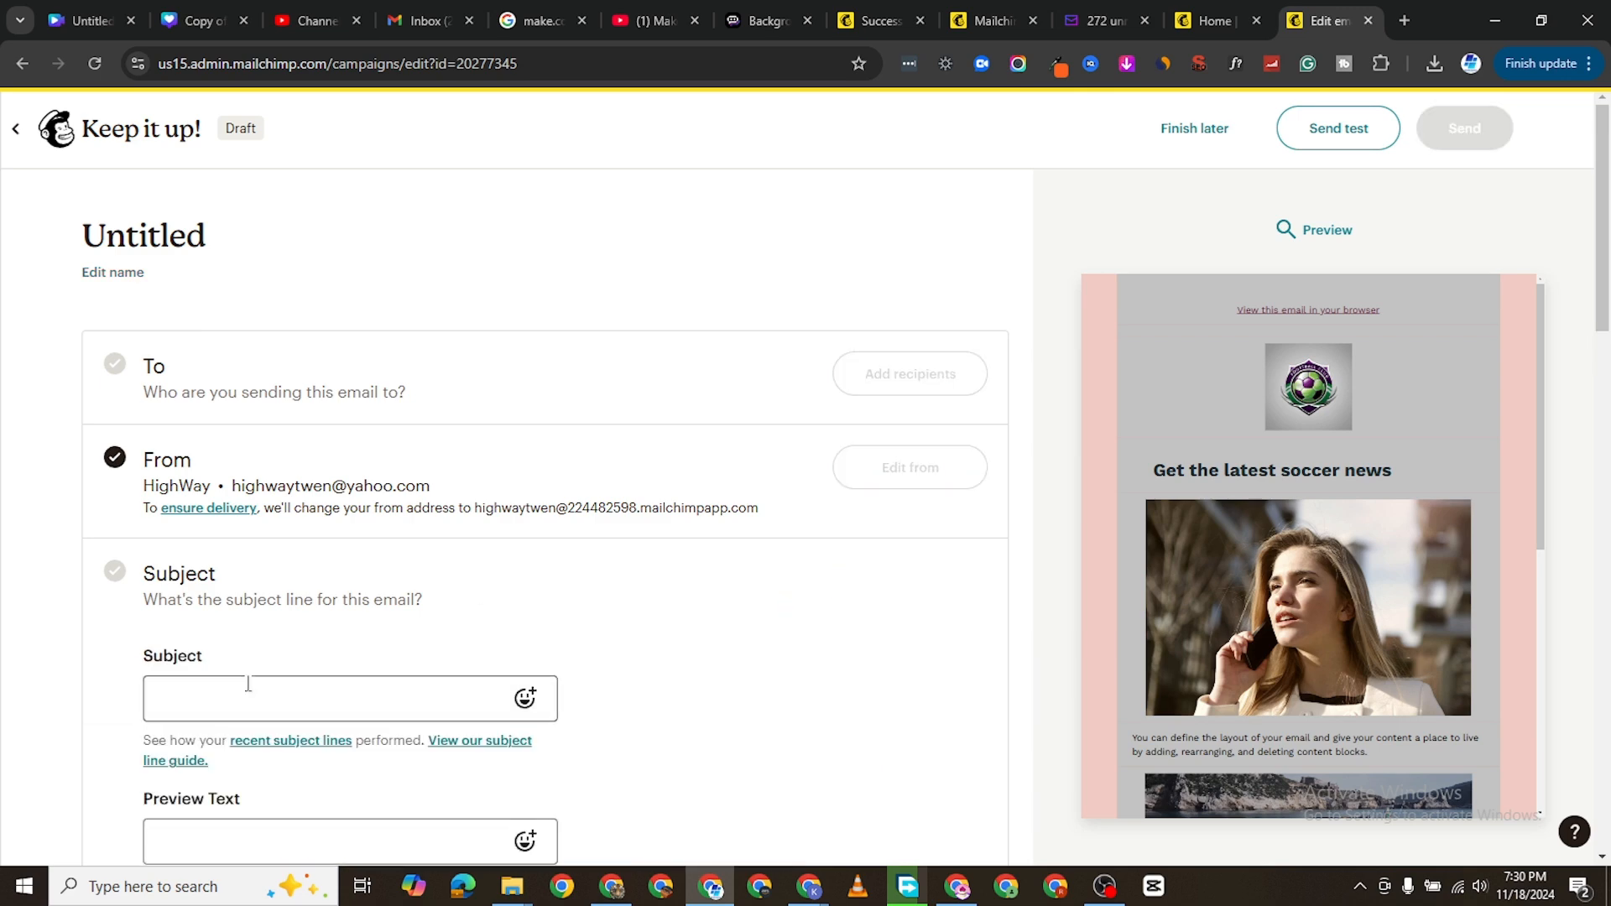
click(227, 700)
text(Las)
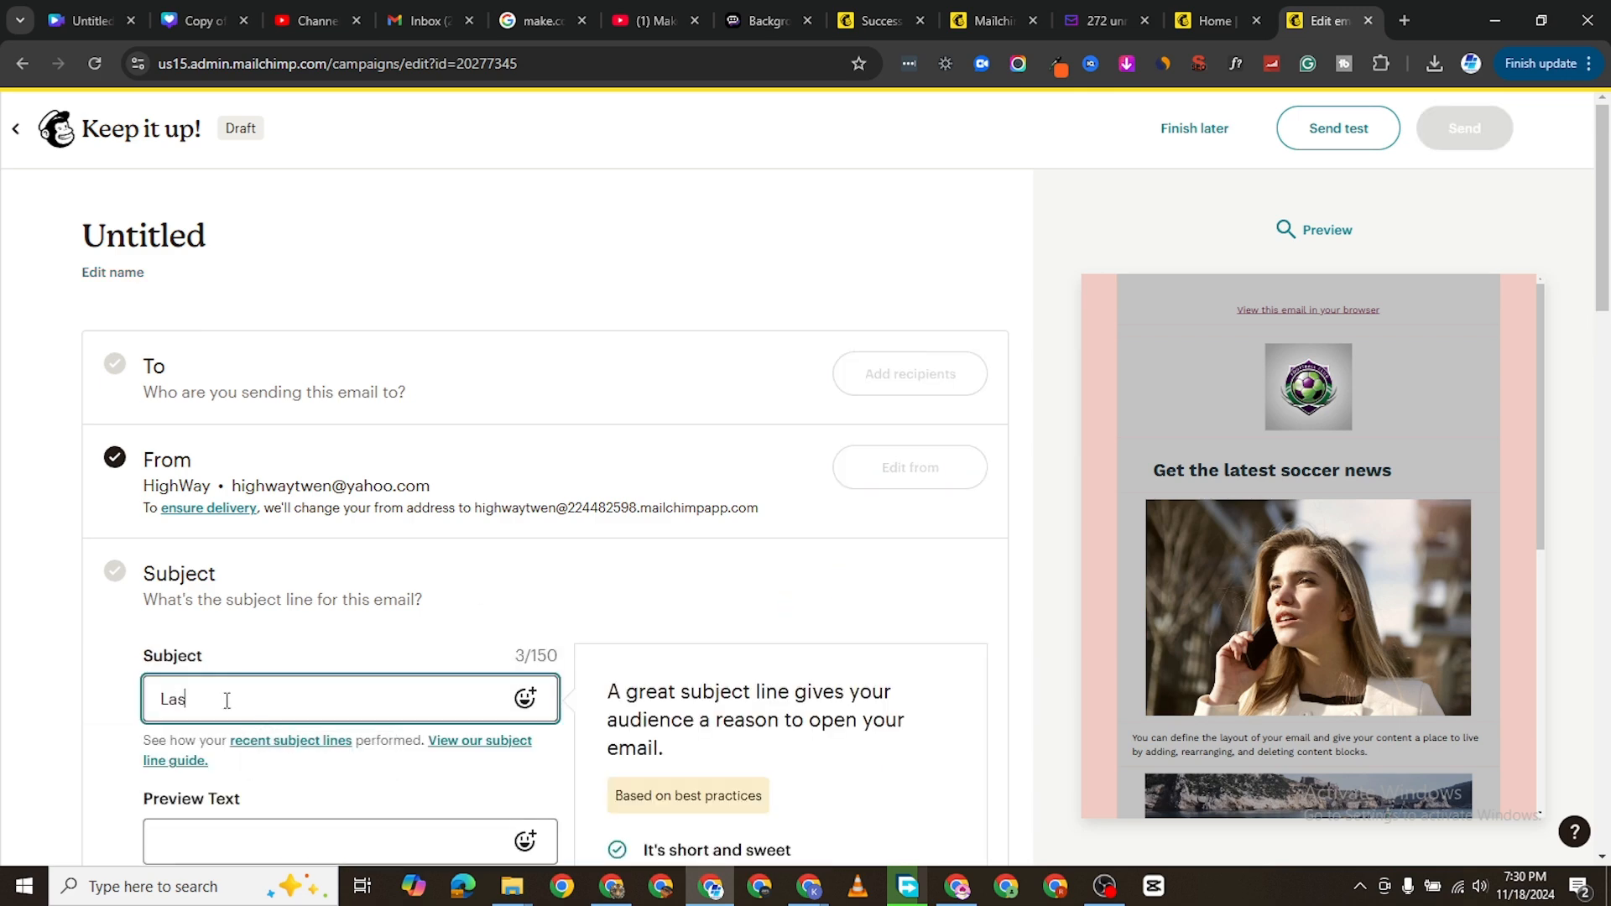
text(est Soccer News)
Enter the preview text "The Premier league has started with a bang, these are the lates news updates about your favorites stars"
scroll(339, 513, down, 3)
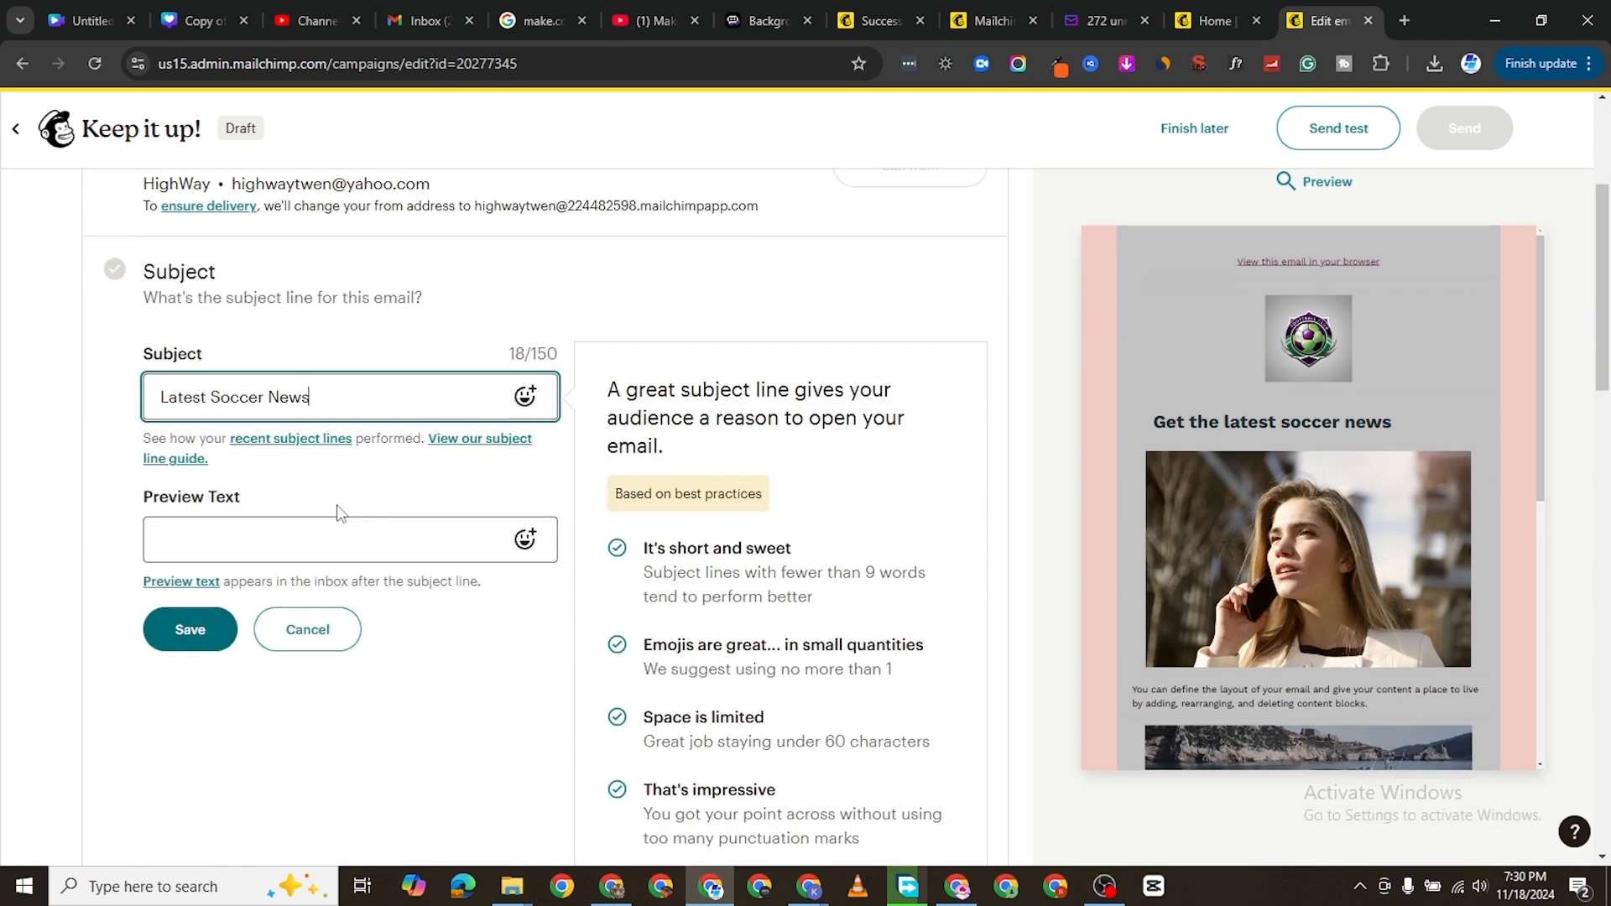
click(252, 542)
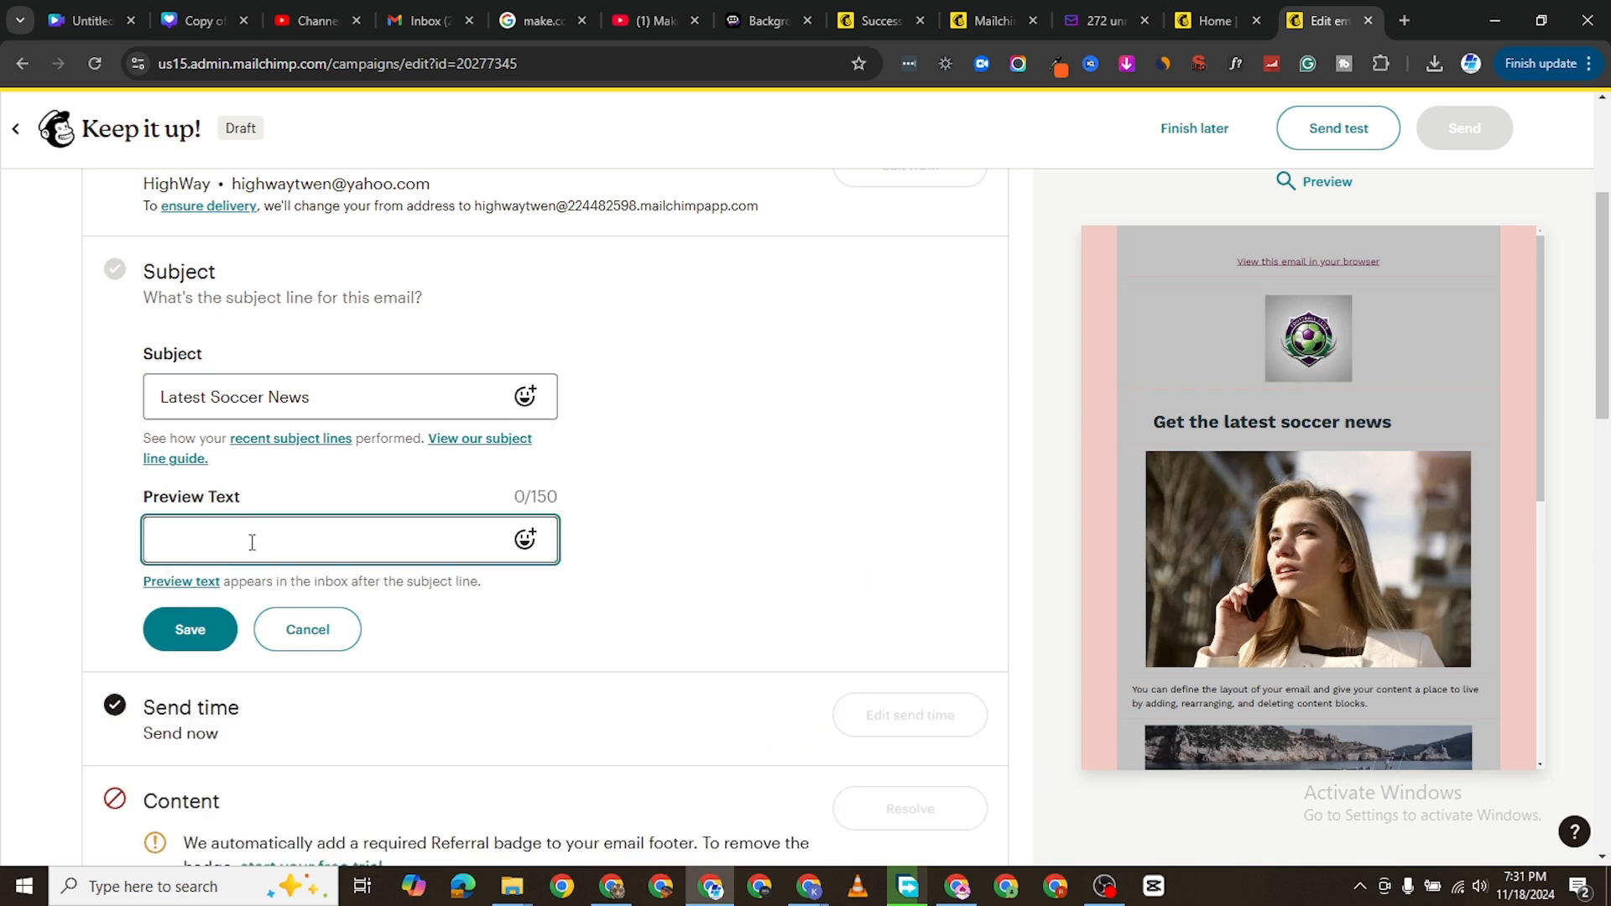
text(The Premieer)
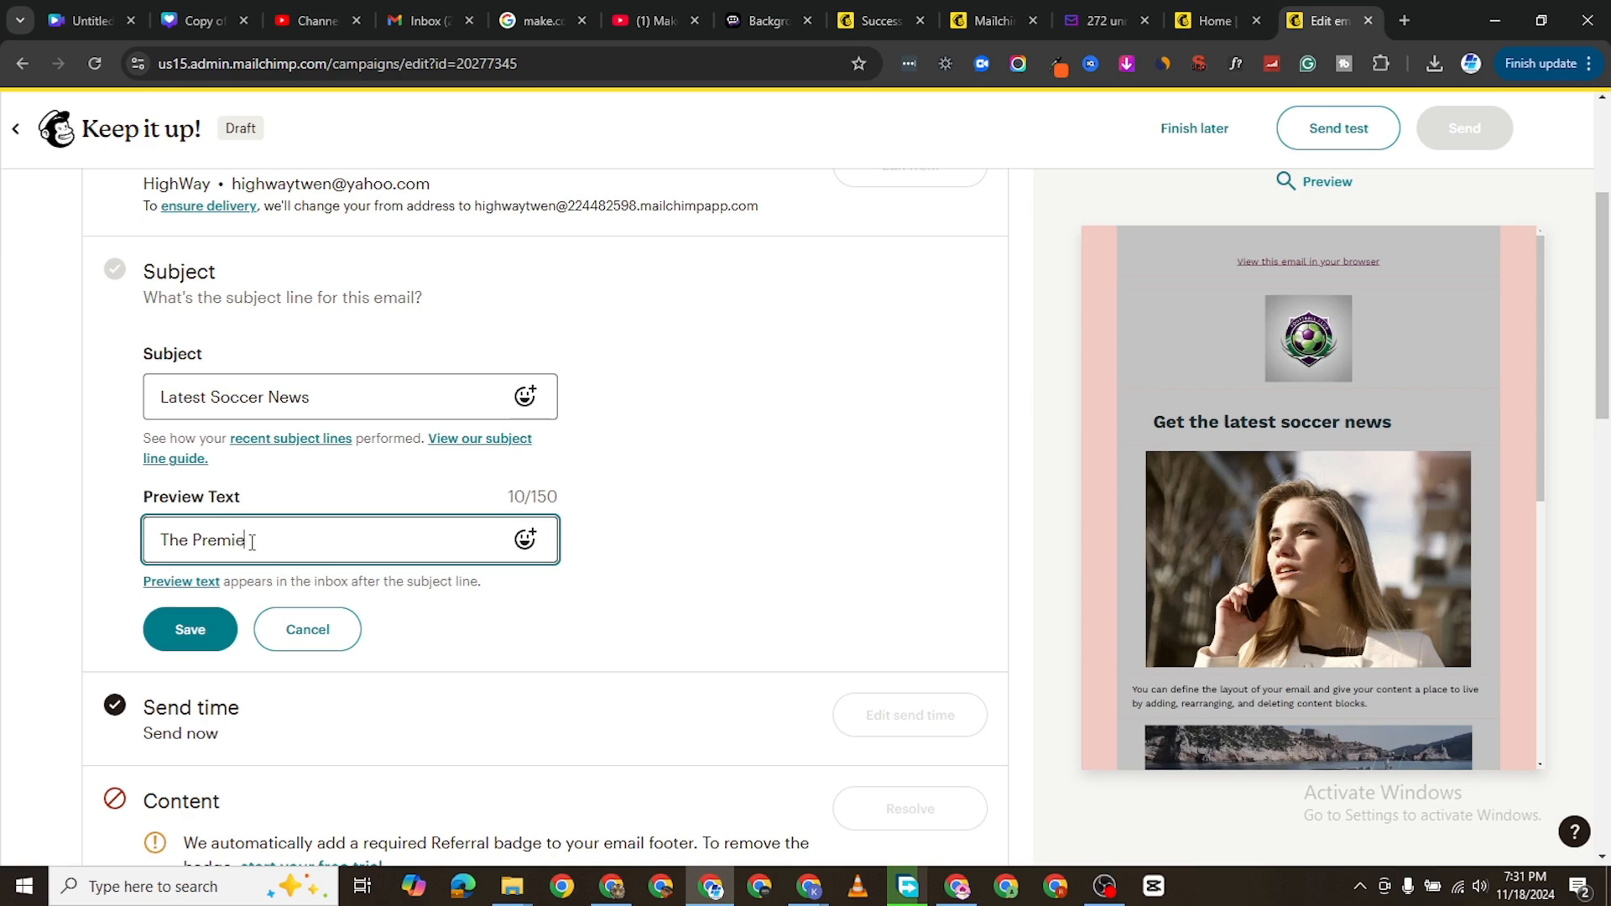
key(BackSpace)
key(BackSpace)
text(r league has started with a ba)
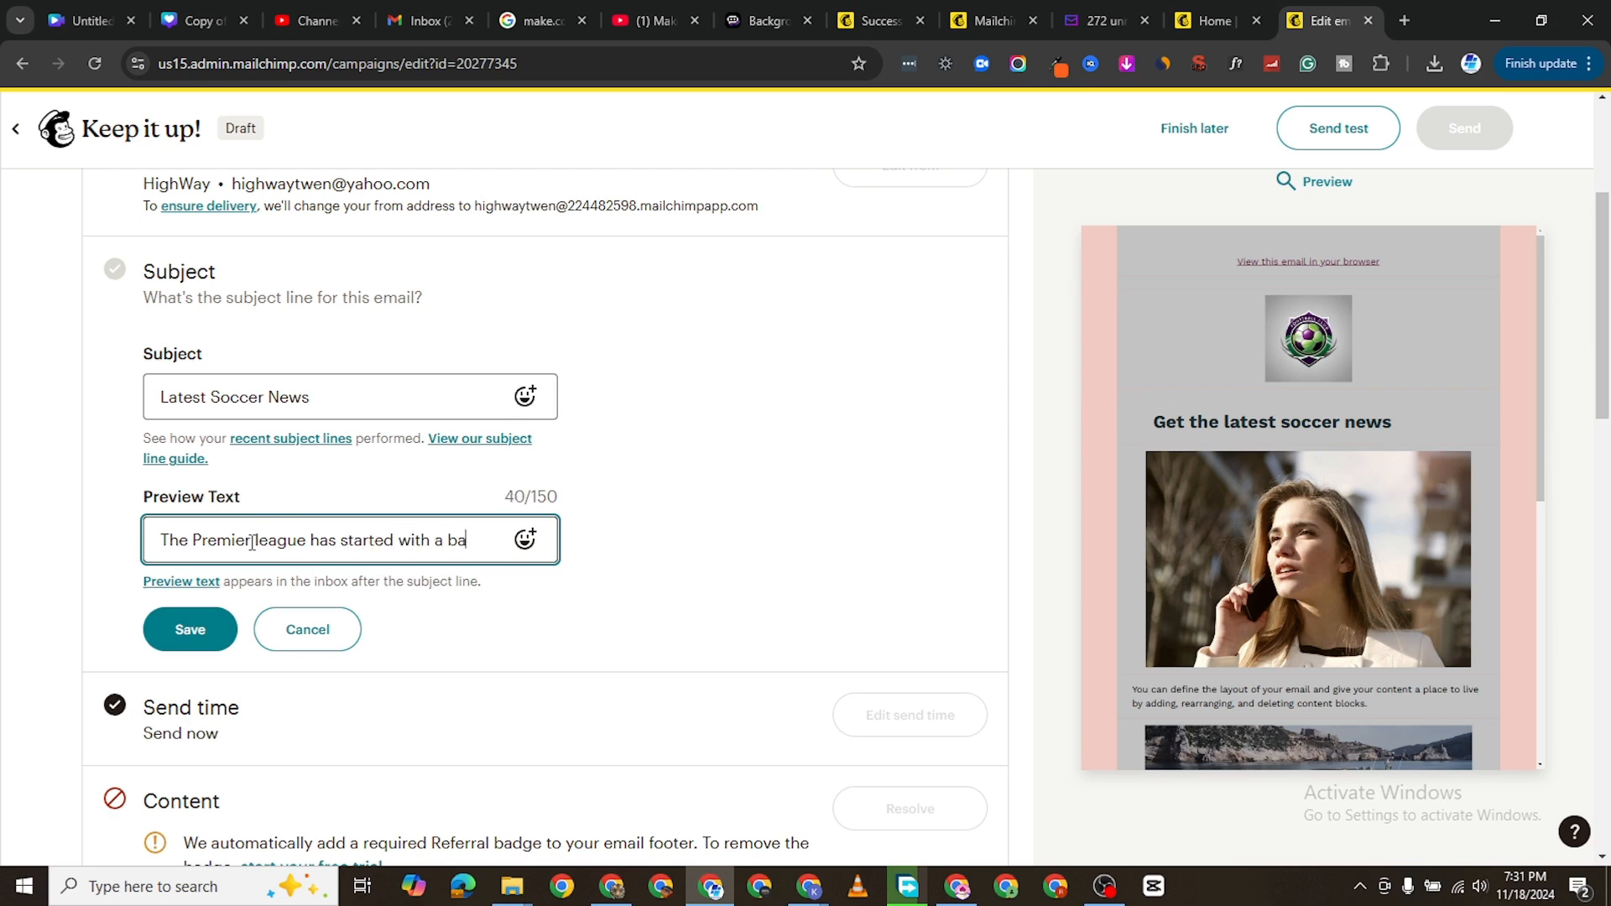
text(ng, the)
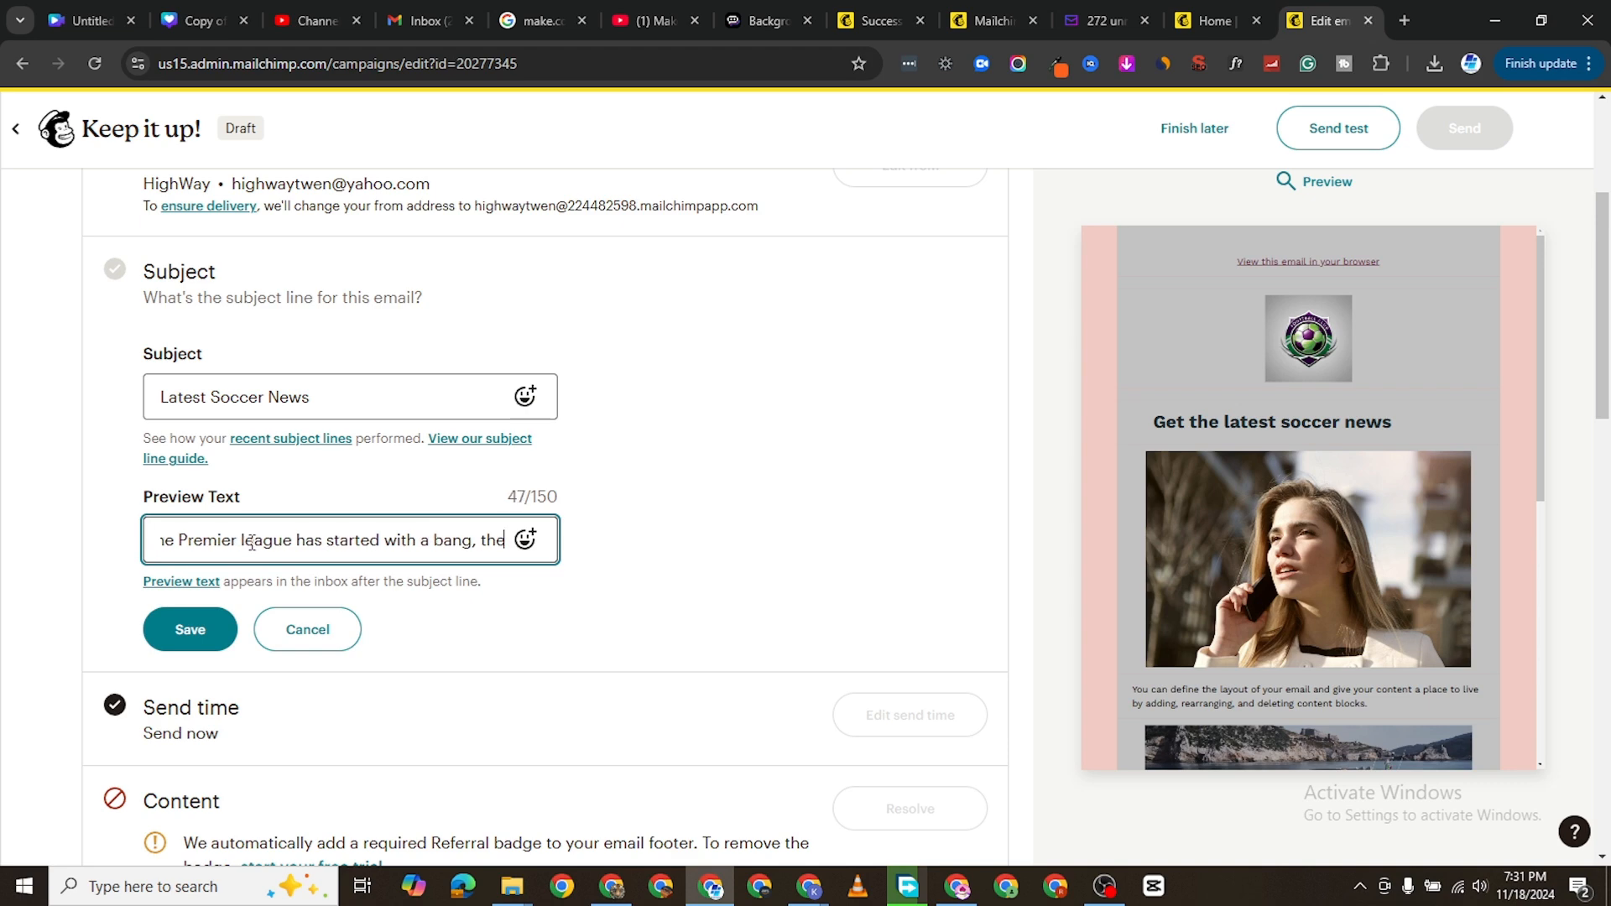
text(se are the latest)
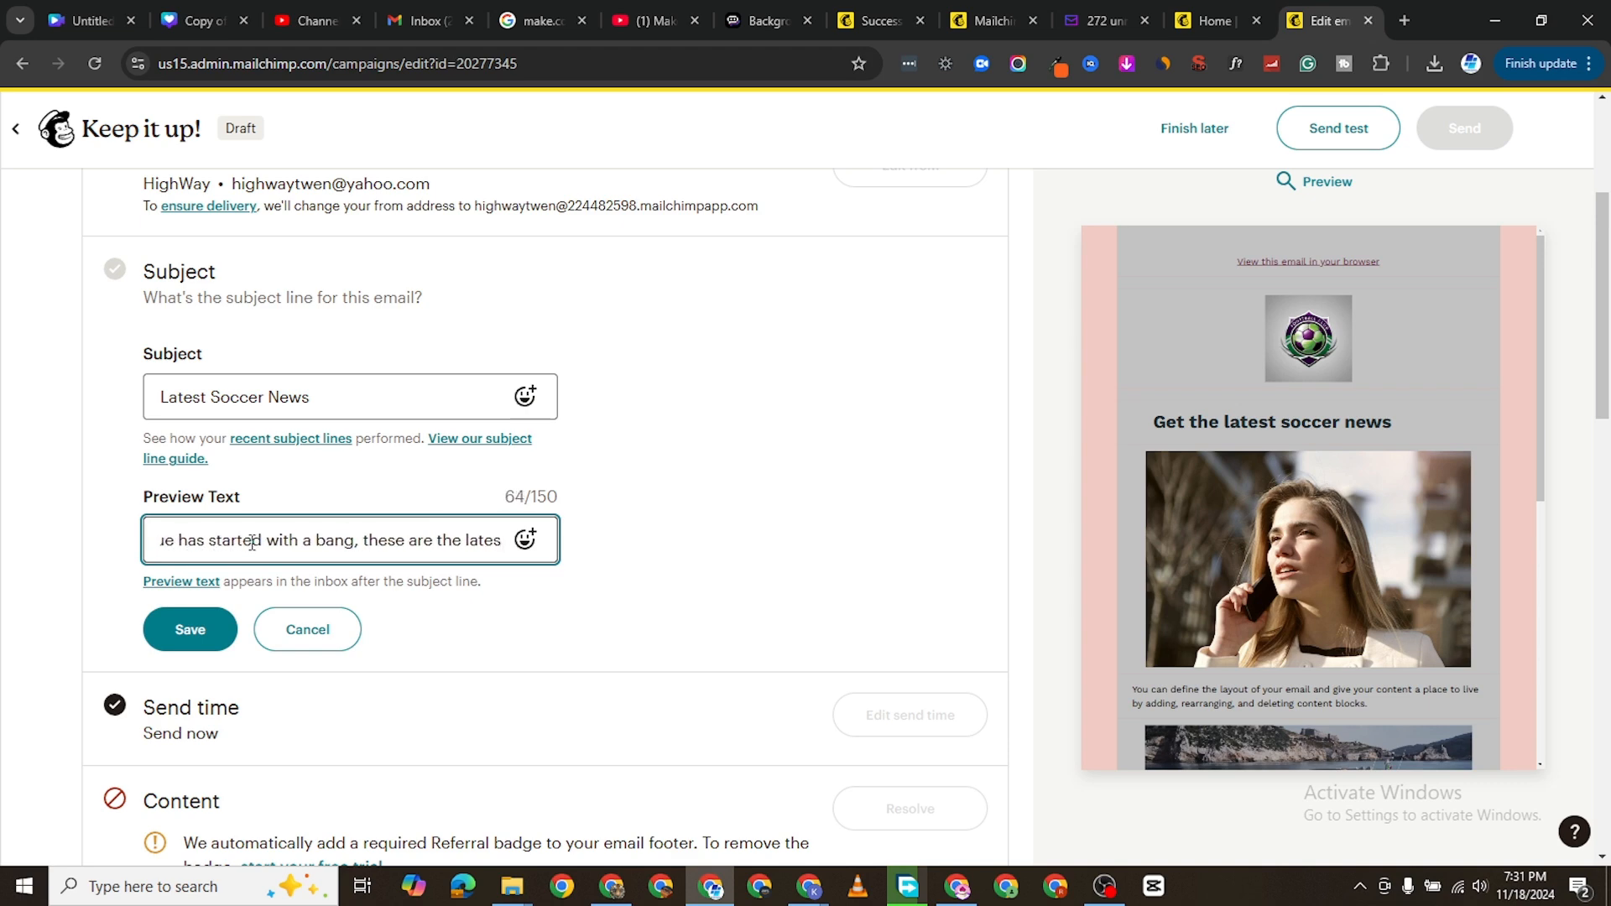
key(BackSpace)
text(news)
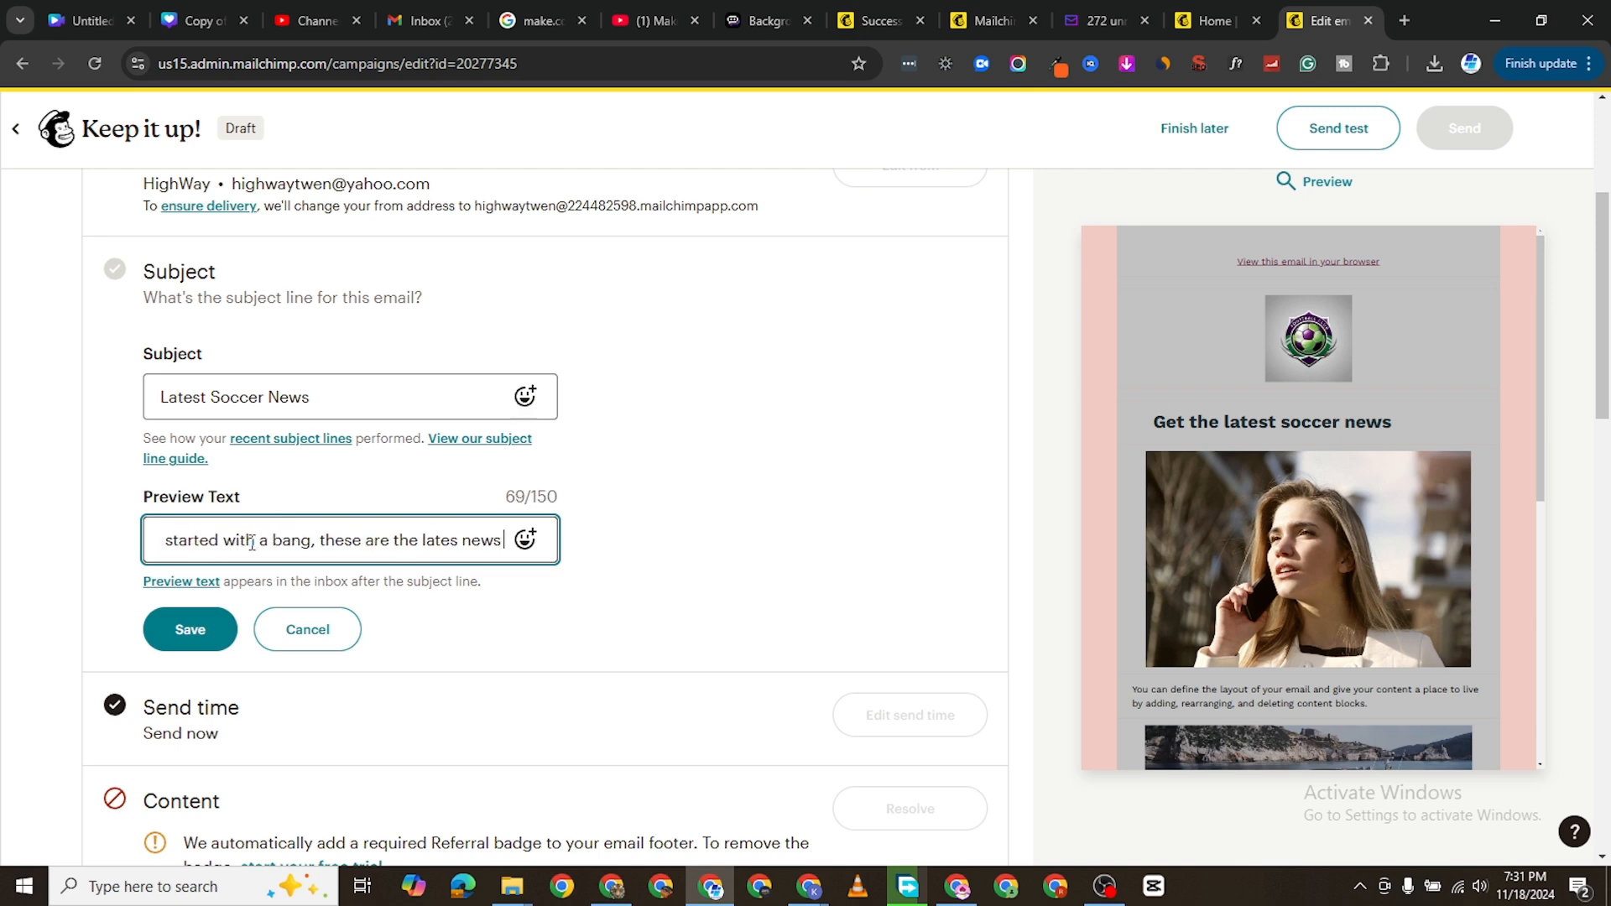
text( updaes)
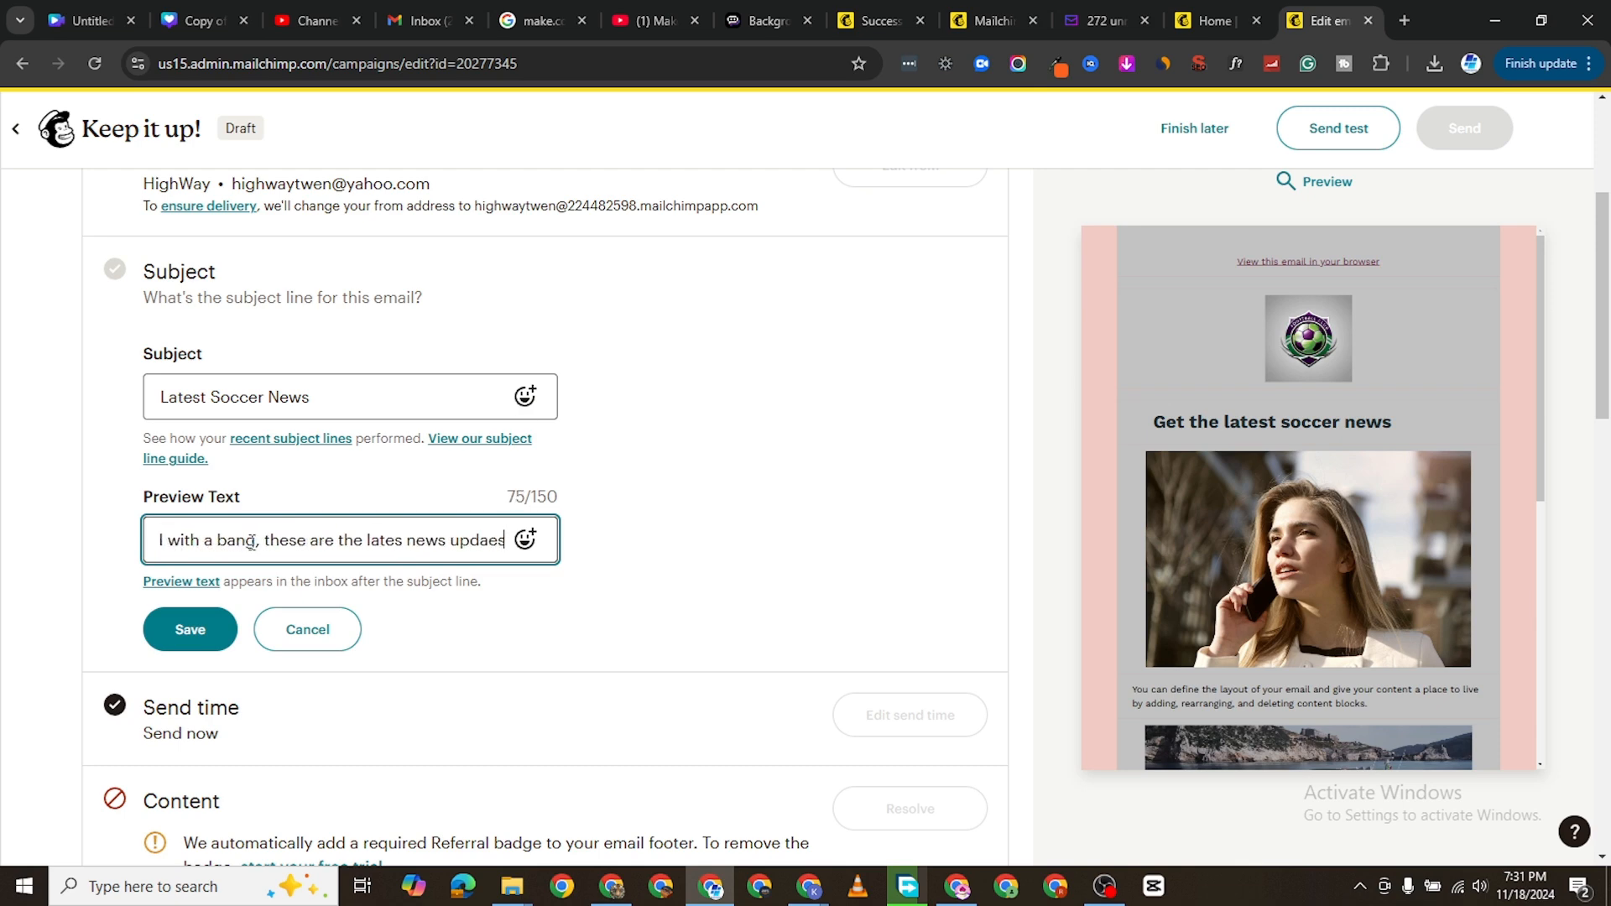
key(BackSpace)
key(BackSpace)
text(tes a)
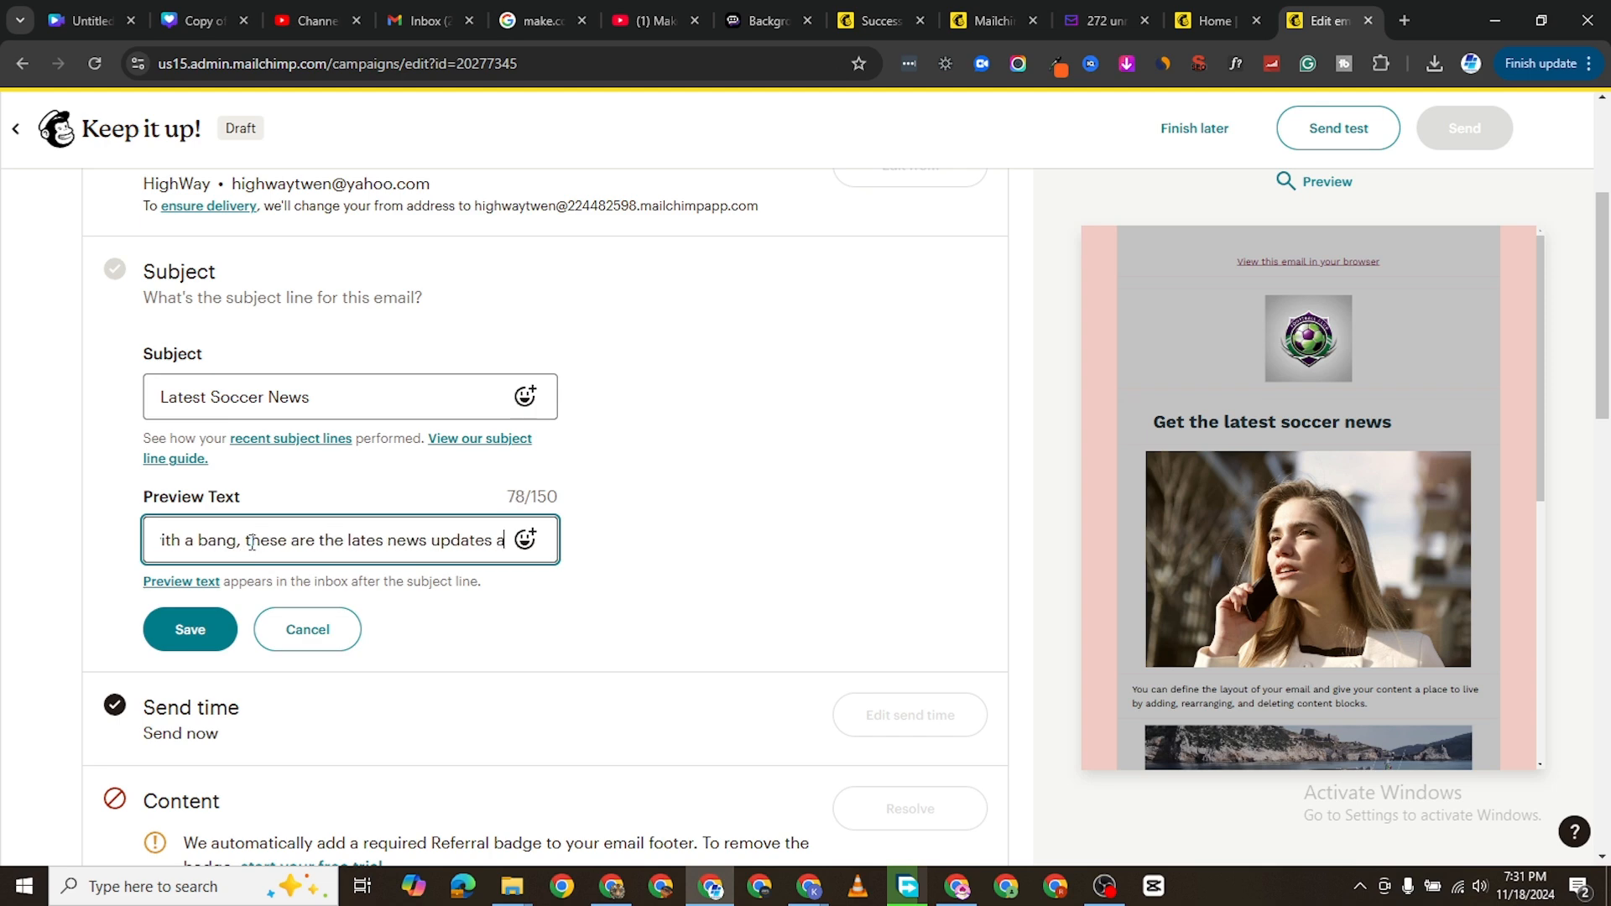
text(bout your fa)
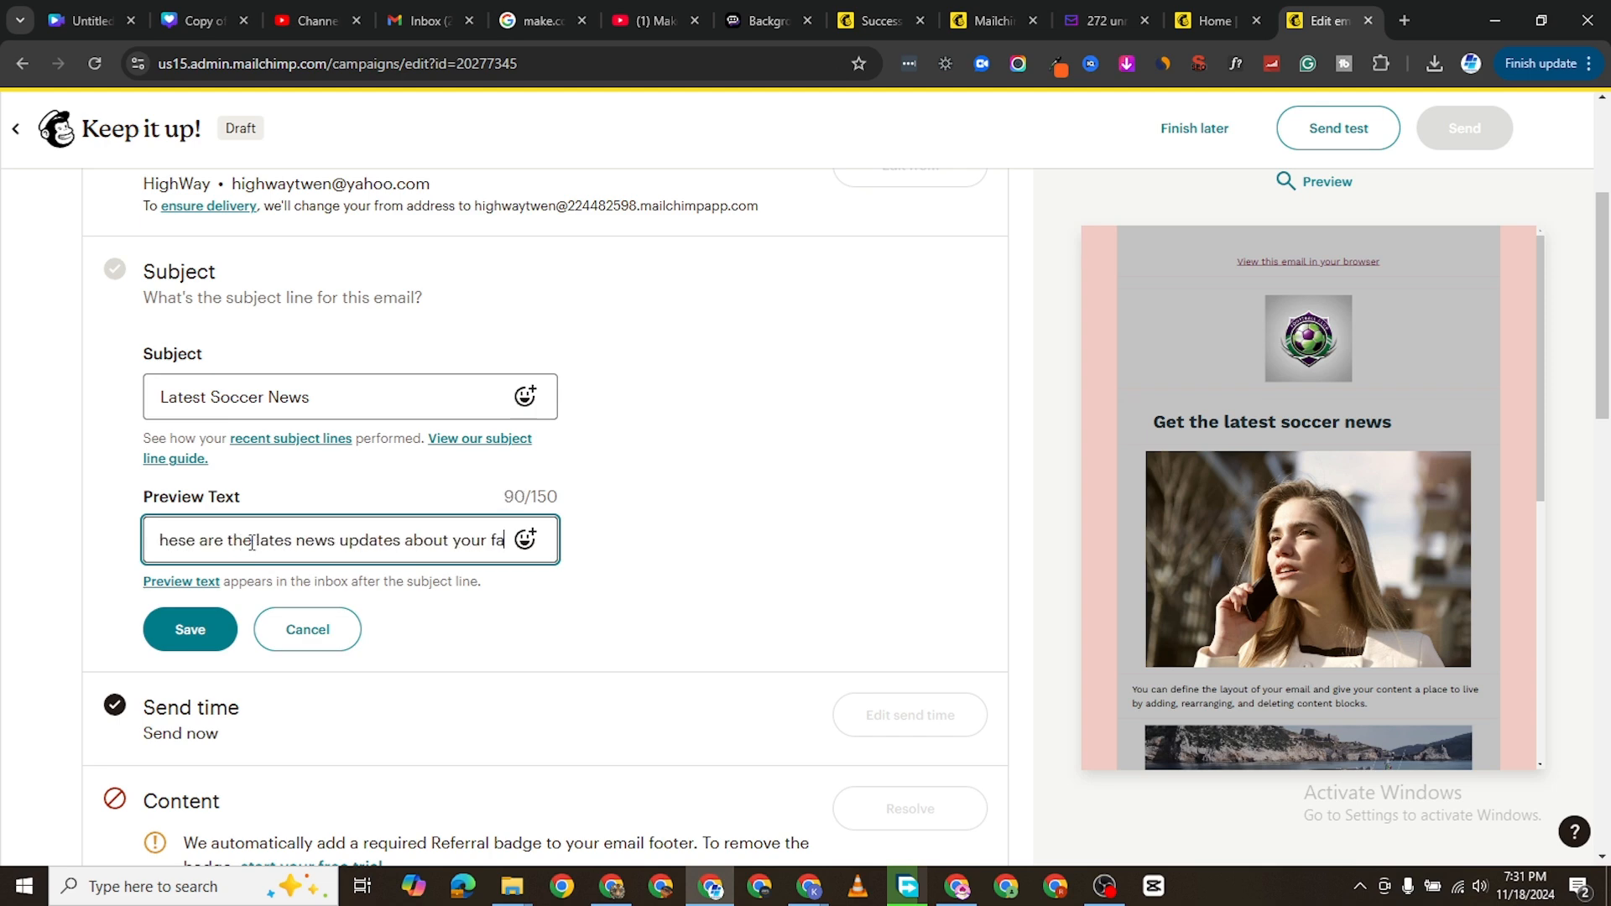
text(vorites )
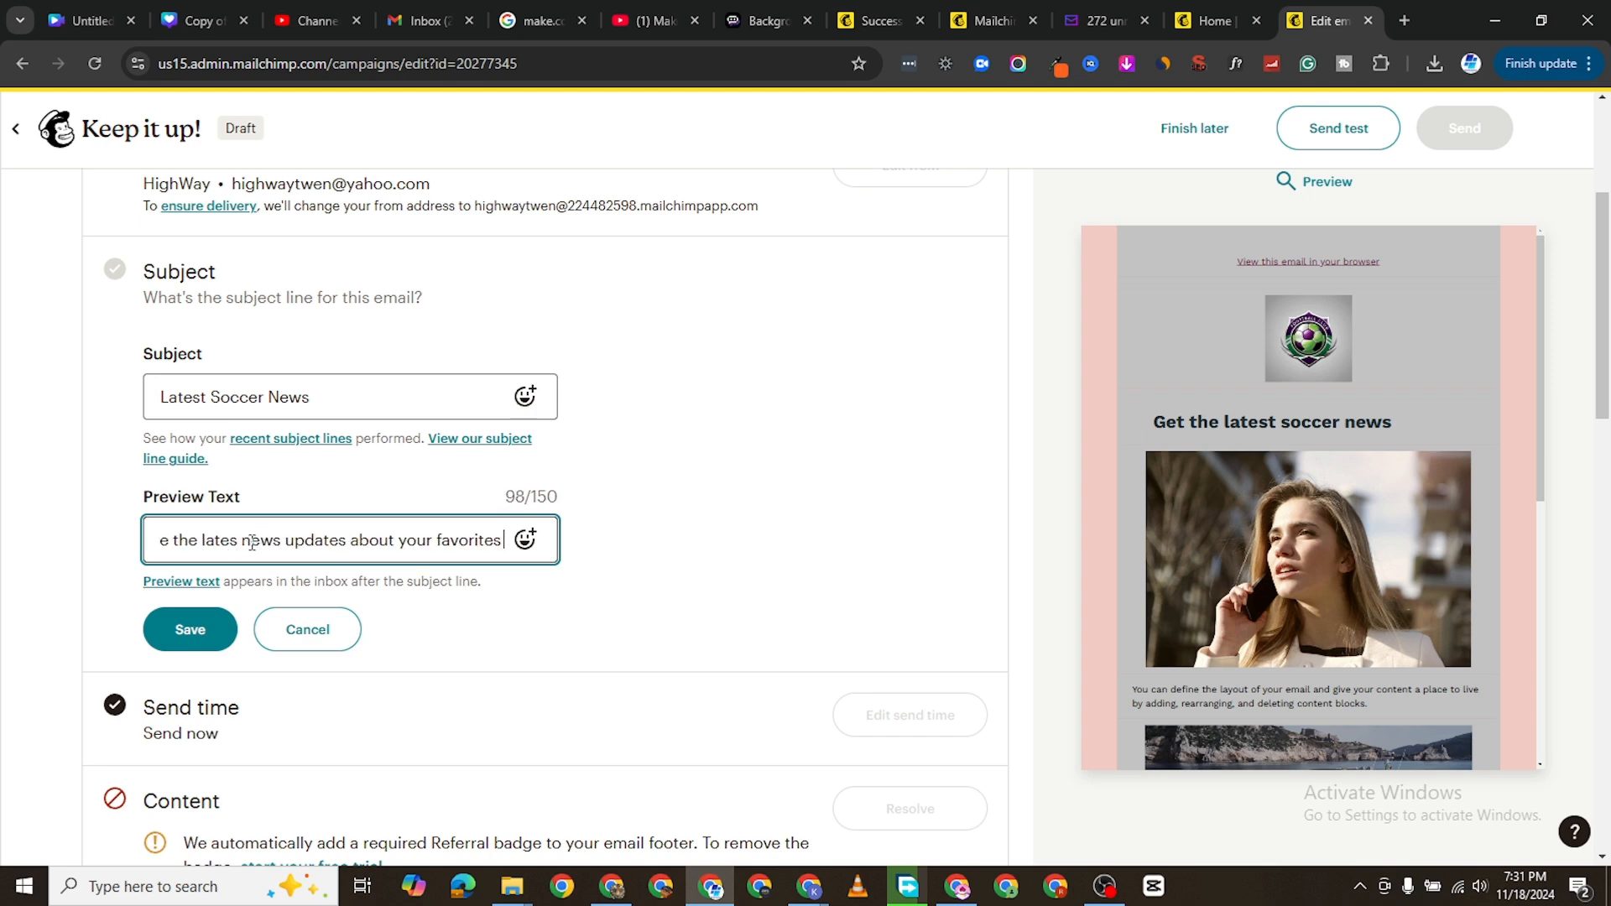
text(stars)
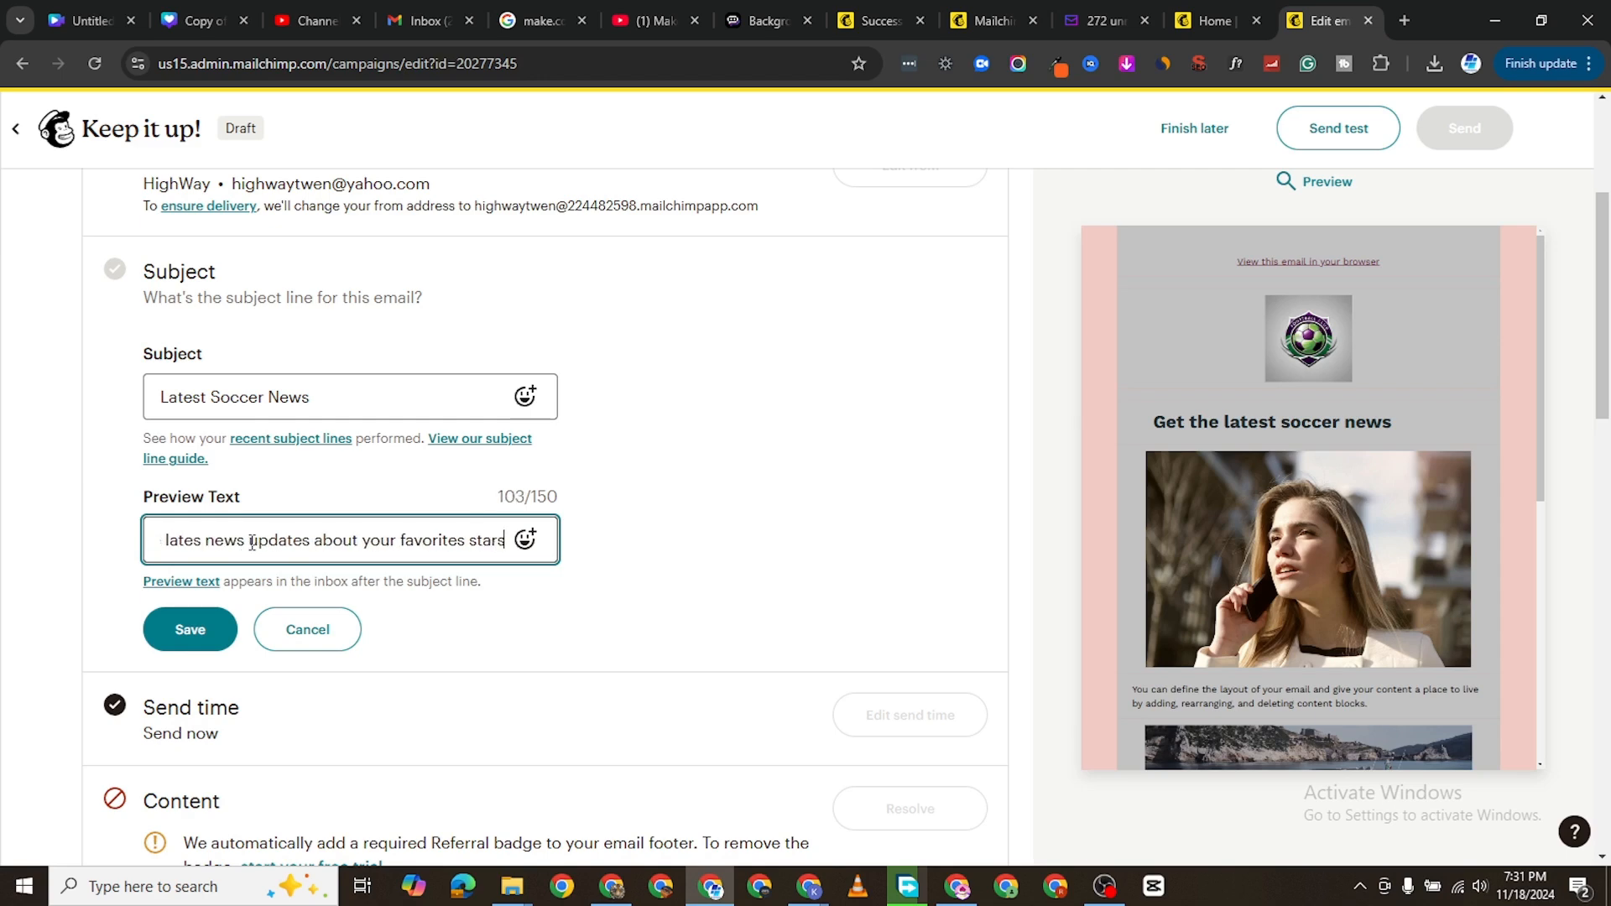
scroll(255, 708, down, 2)
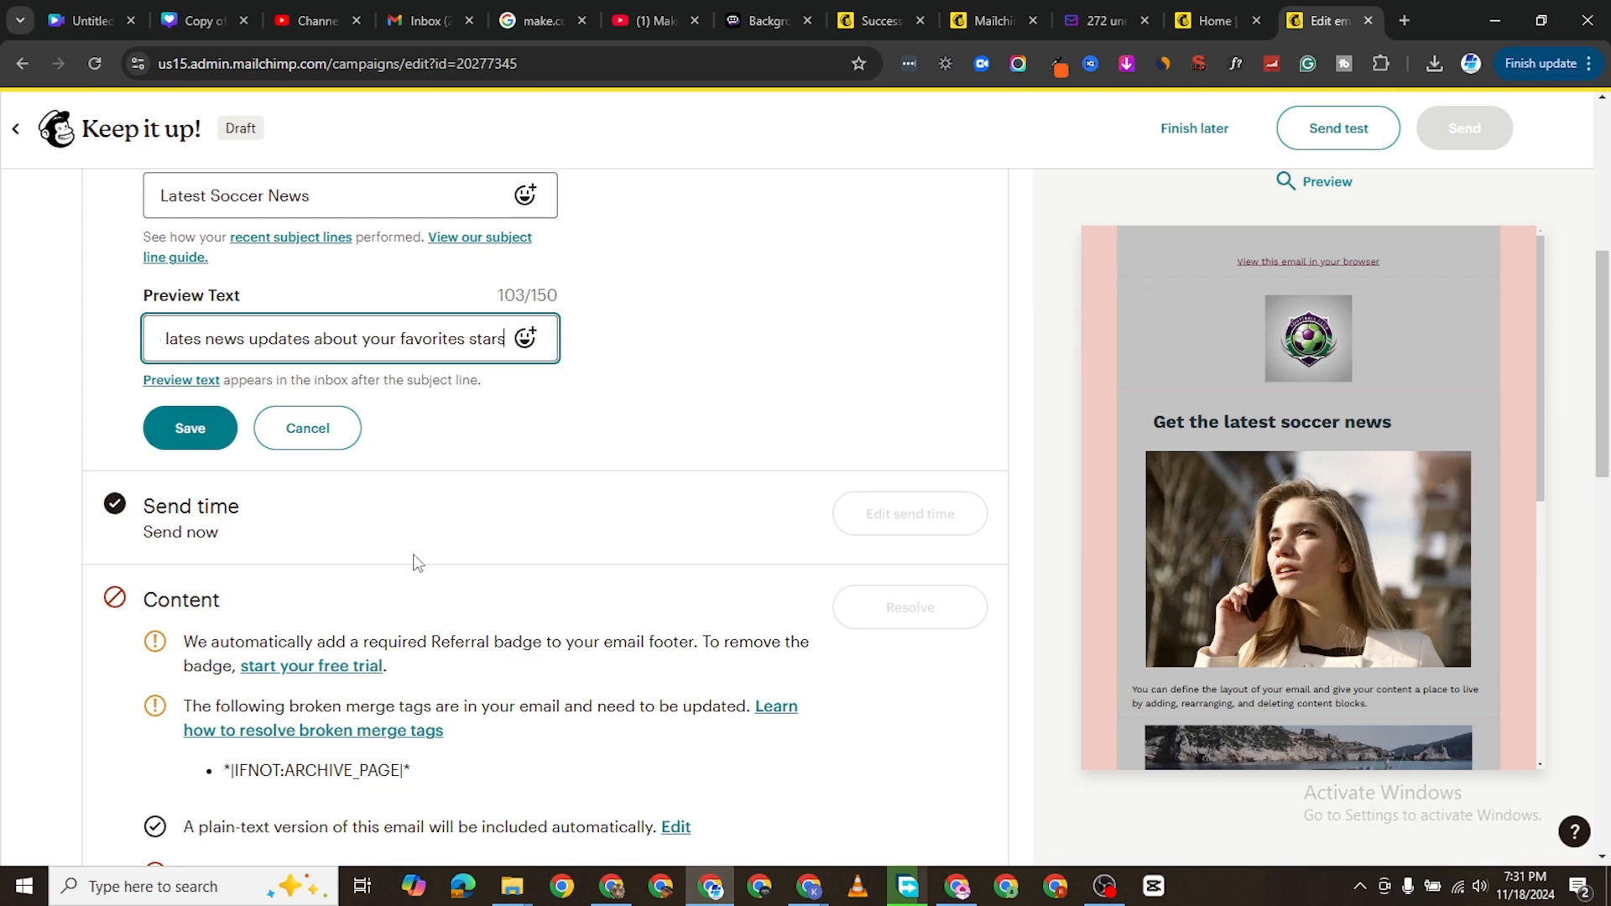
Review the content, social post and tracking sections of the campaign, and save its subject line and preview text
scroll(302, 663, down, 2)
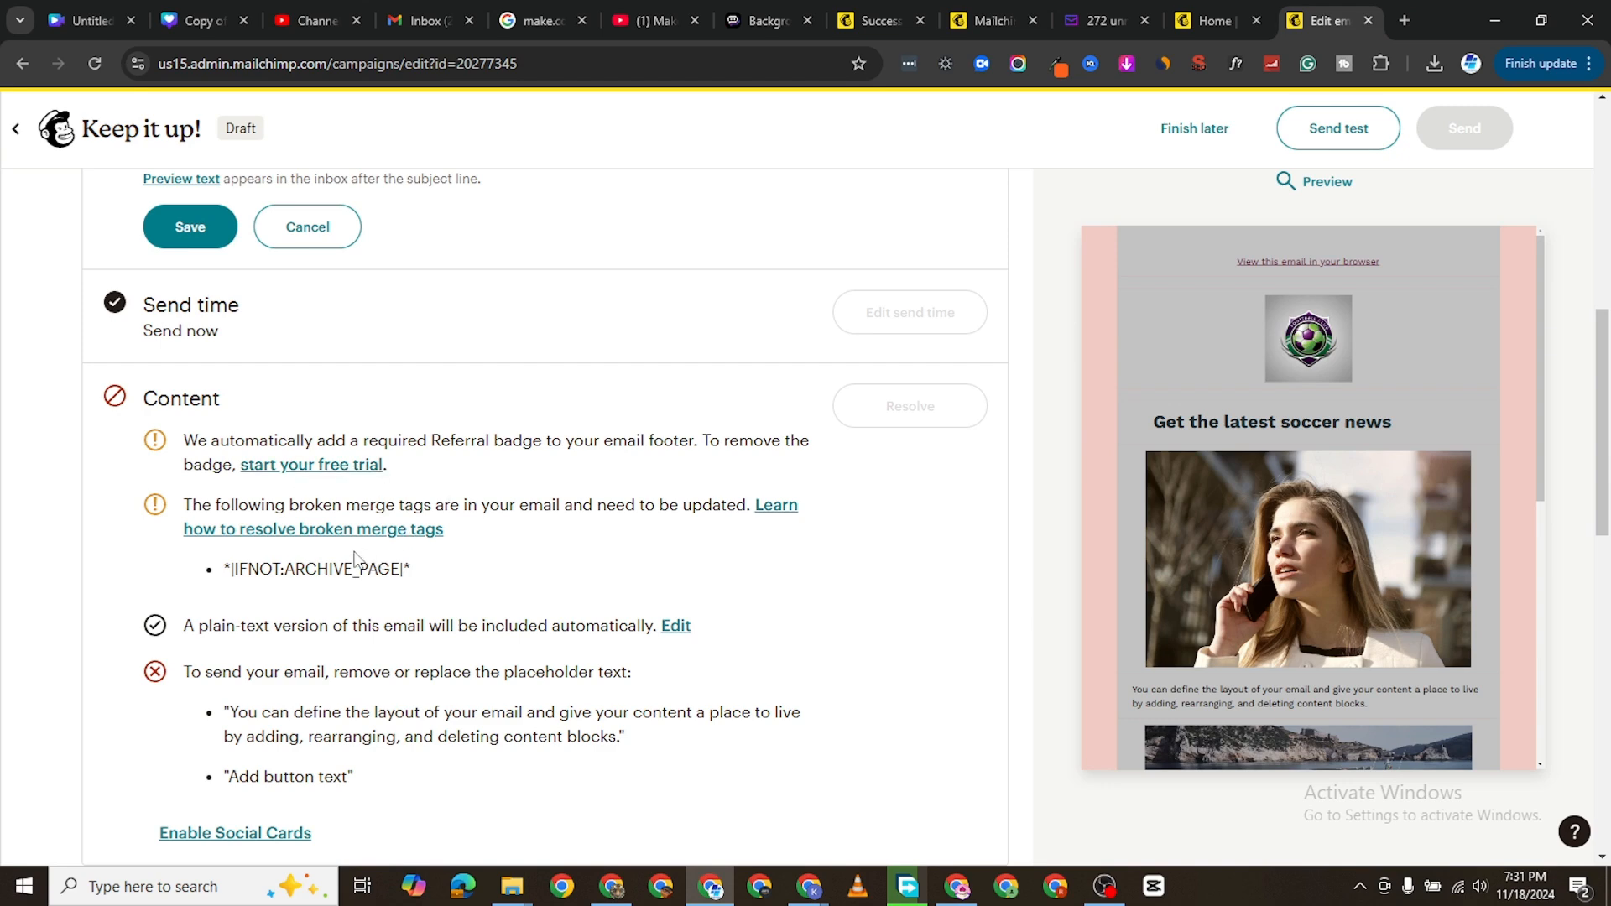
scroll(339, 559, down, 1)
scroll(226, 569, down, 3)
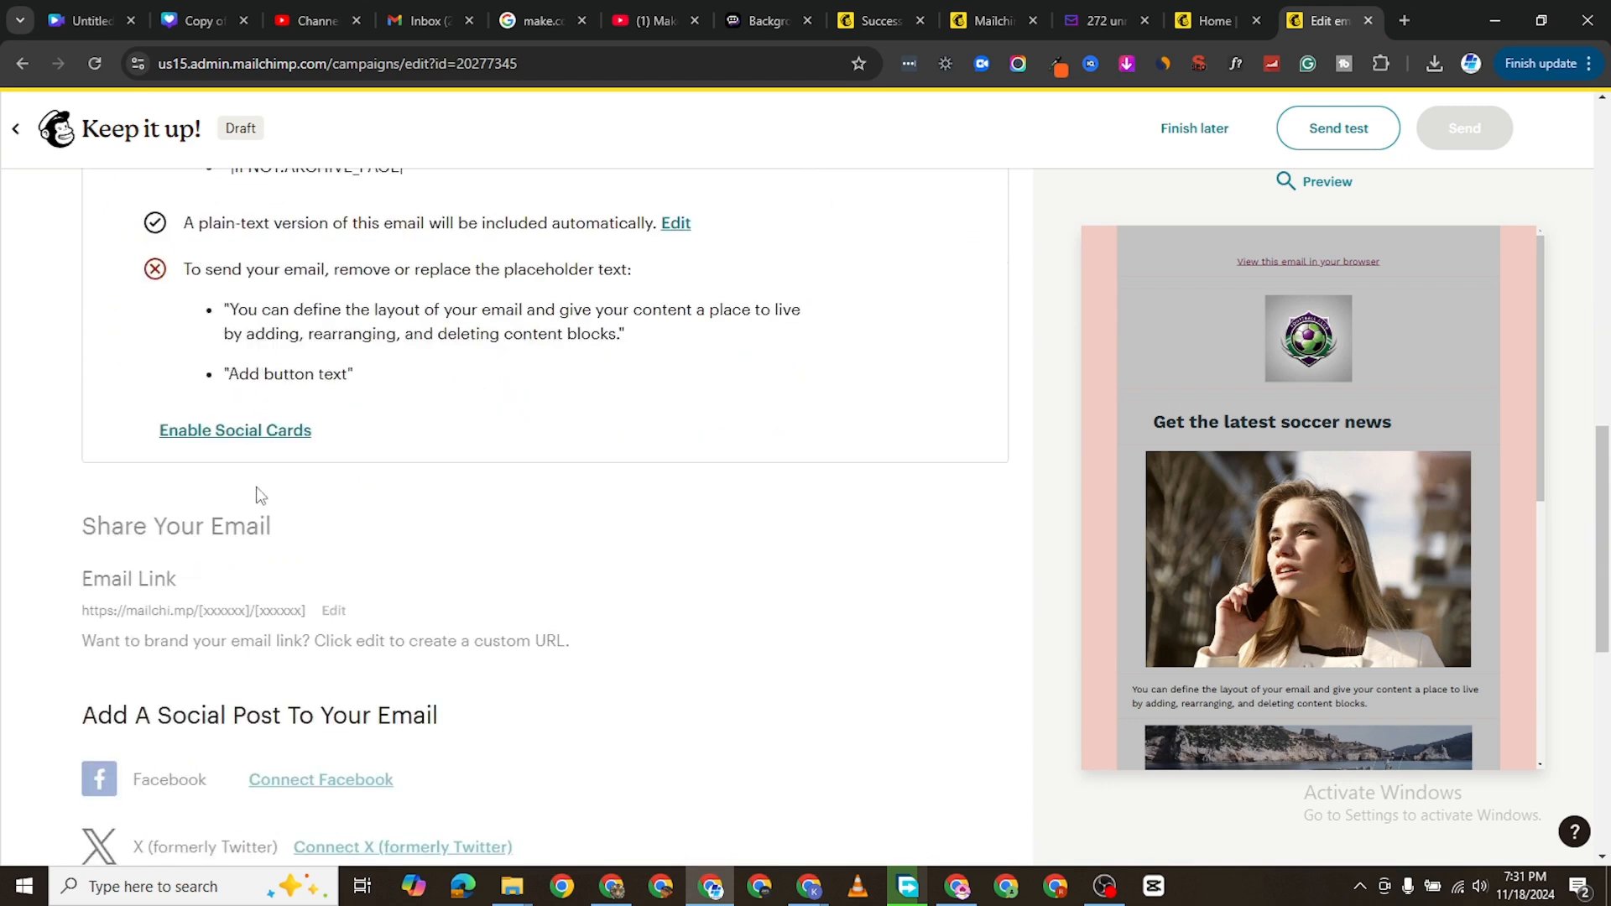
scroll(271, 548, down, 6)
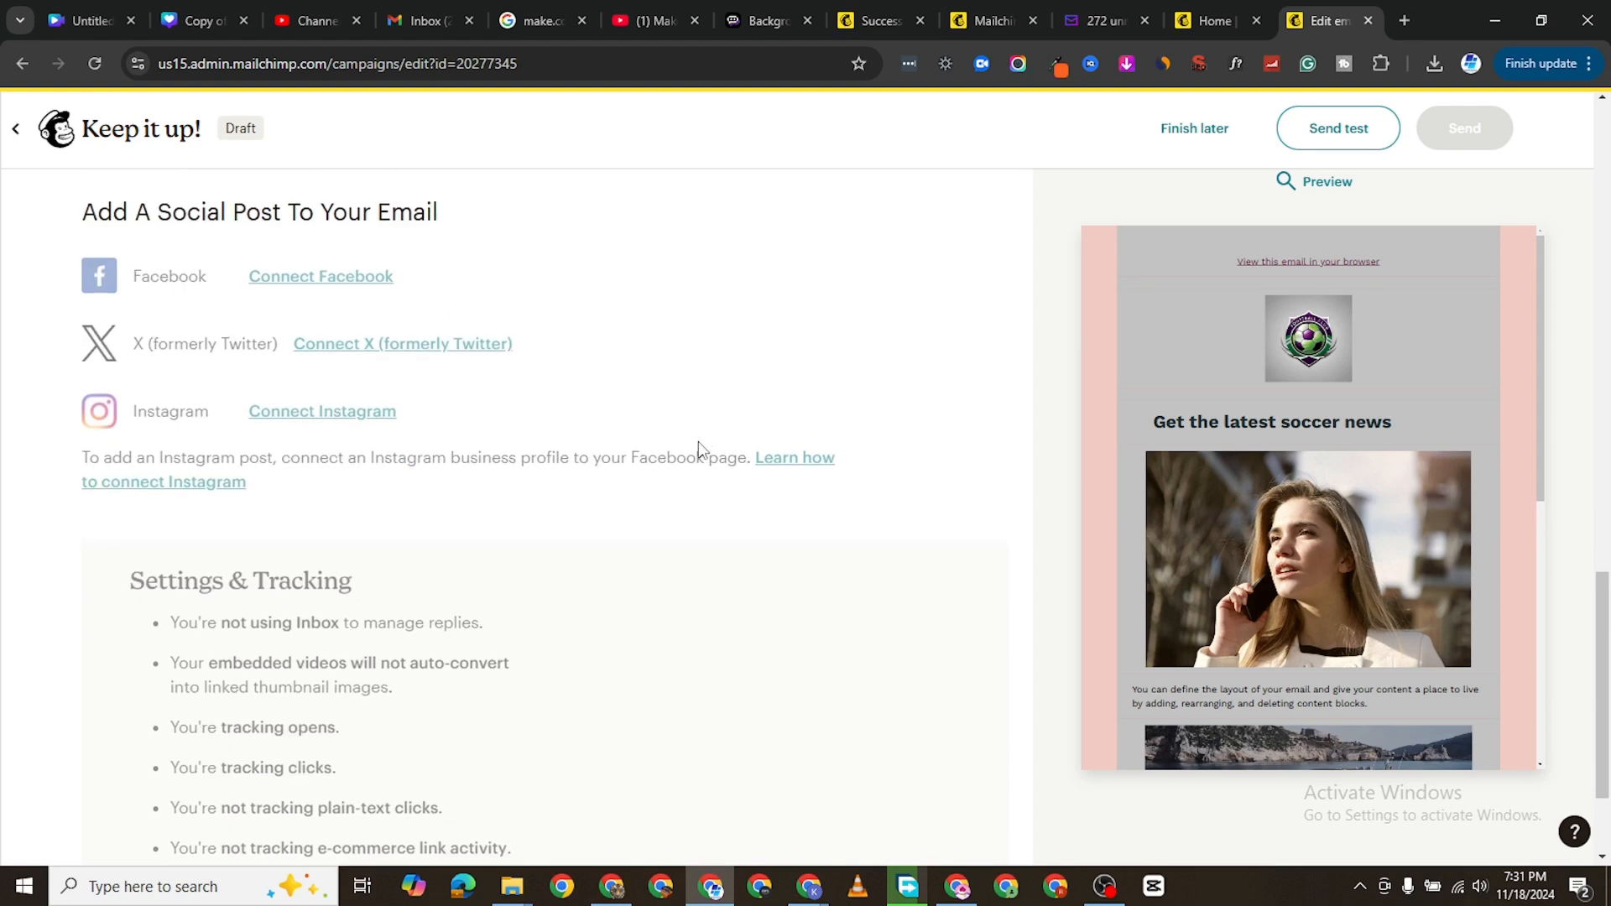
scroll(345, 607, up, 15)
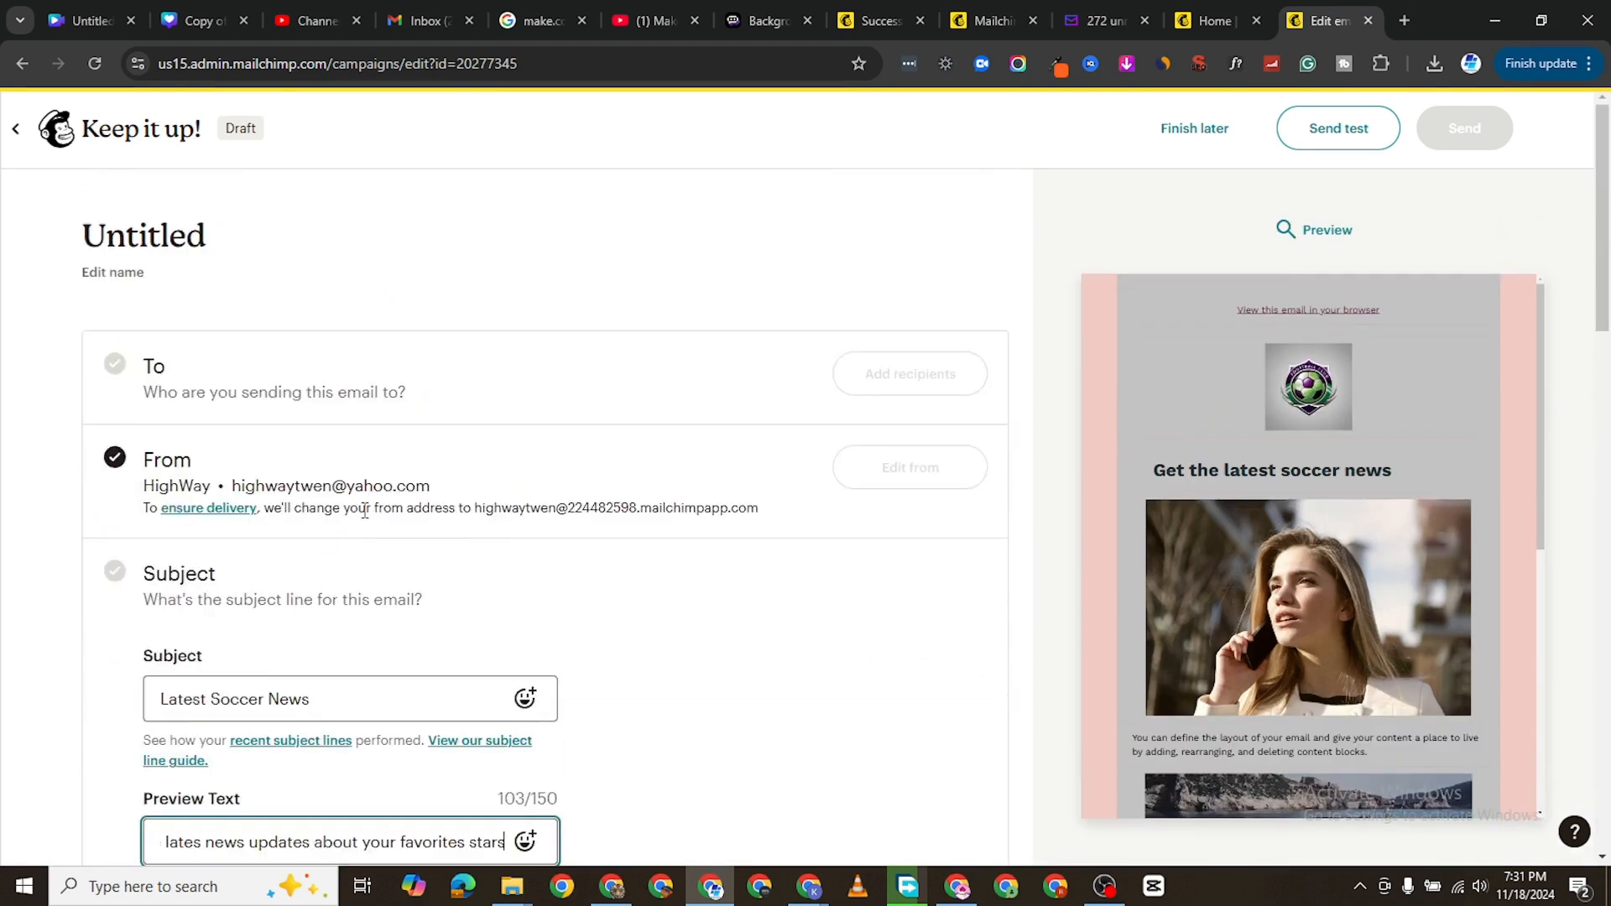
scroll(274, 311, down, 1)
click(315, 308)
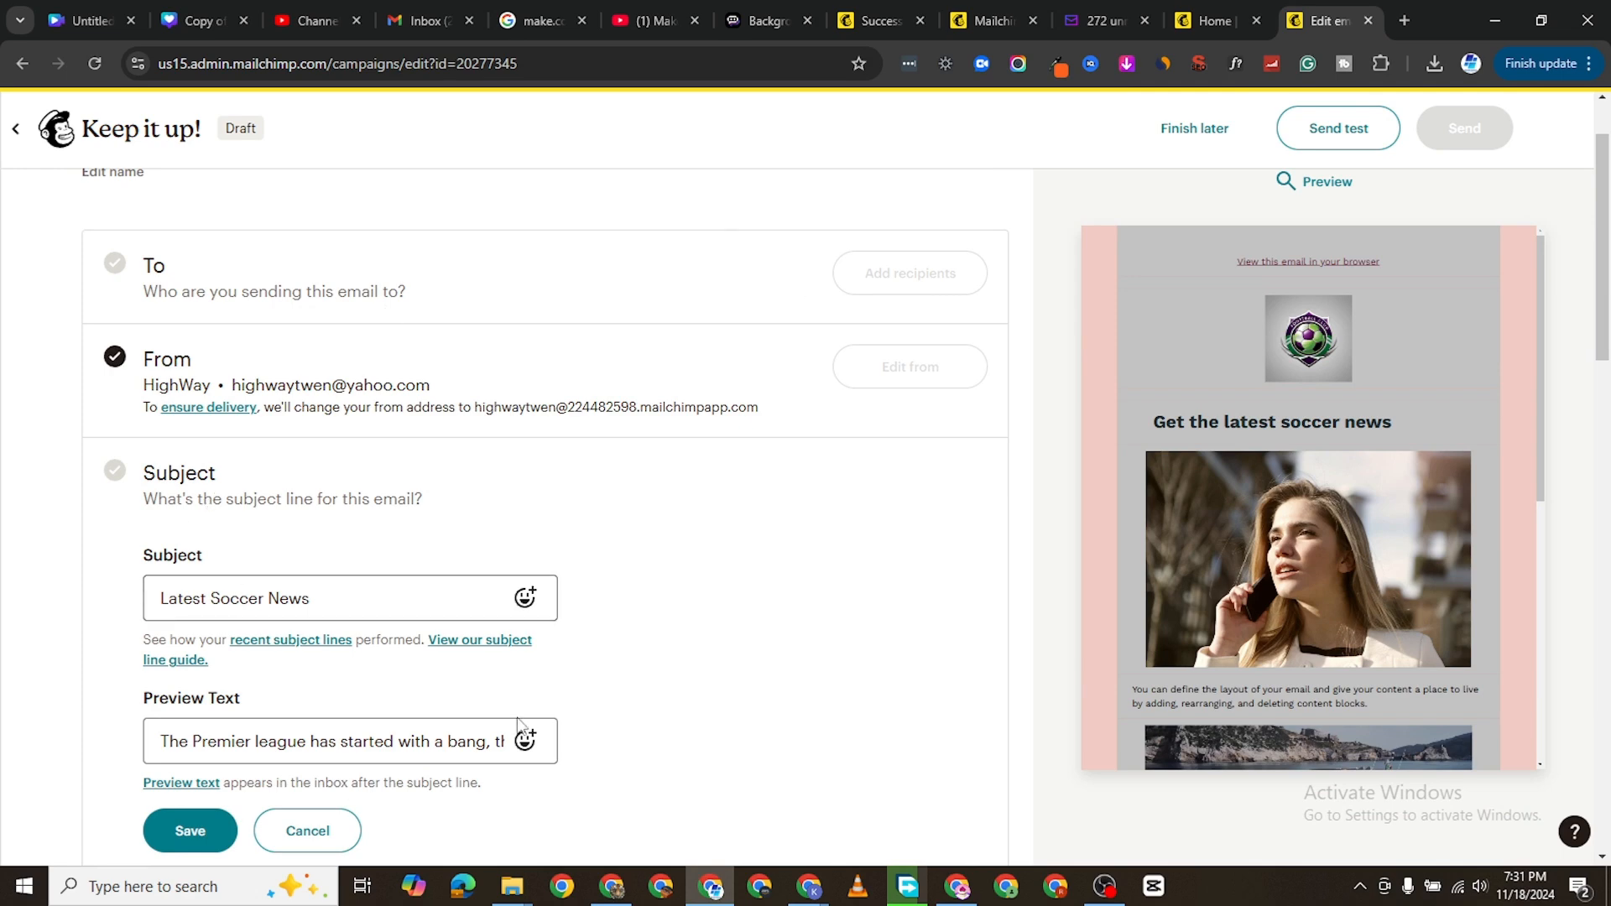
click(189, 830)
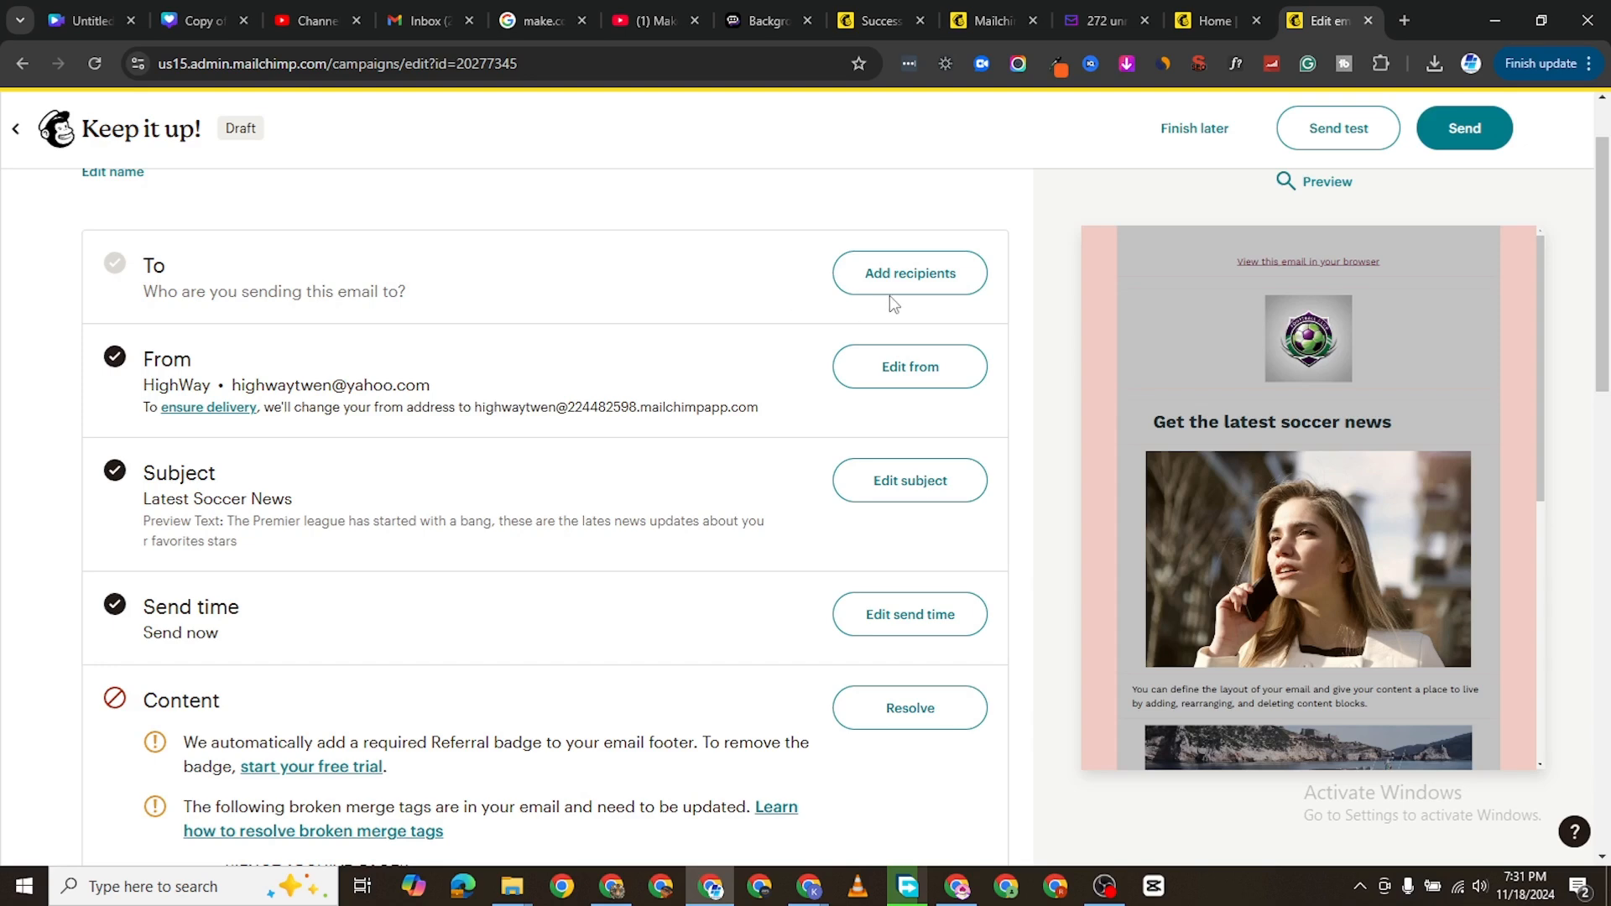
Look at the options for adding recipients, open the contact import page, and return to the campaign setup
click(911, 274)
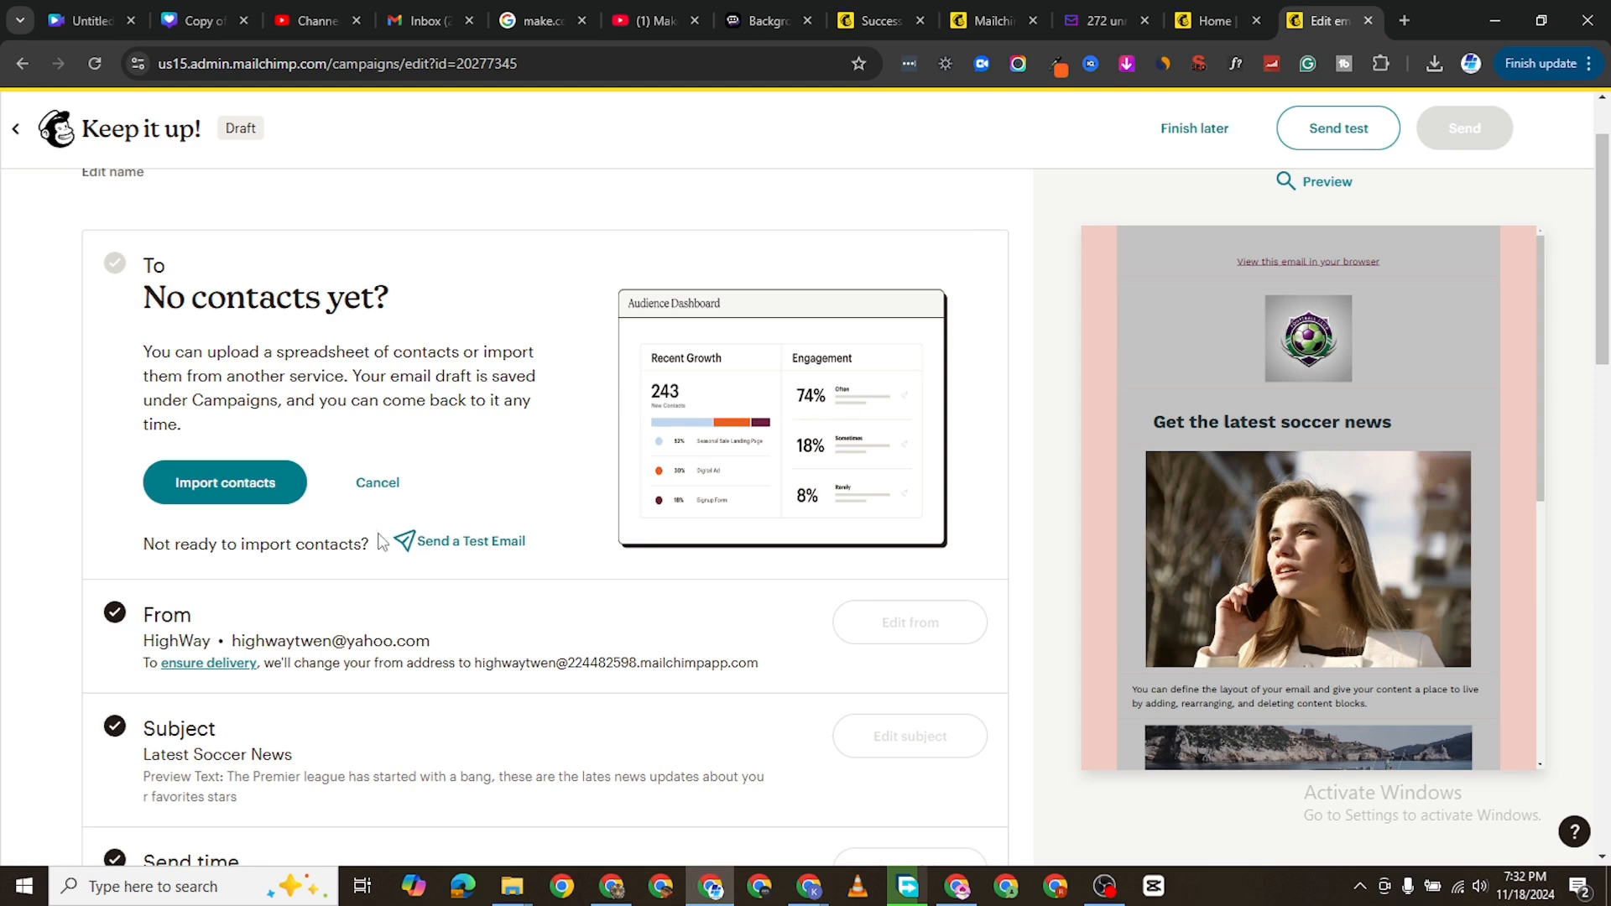
click(378, 482)
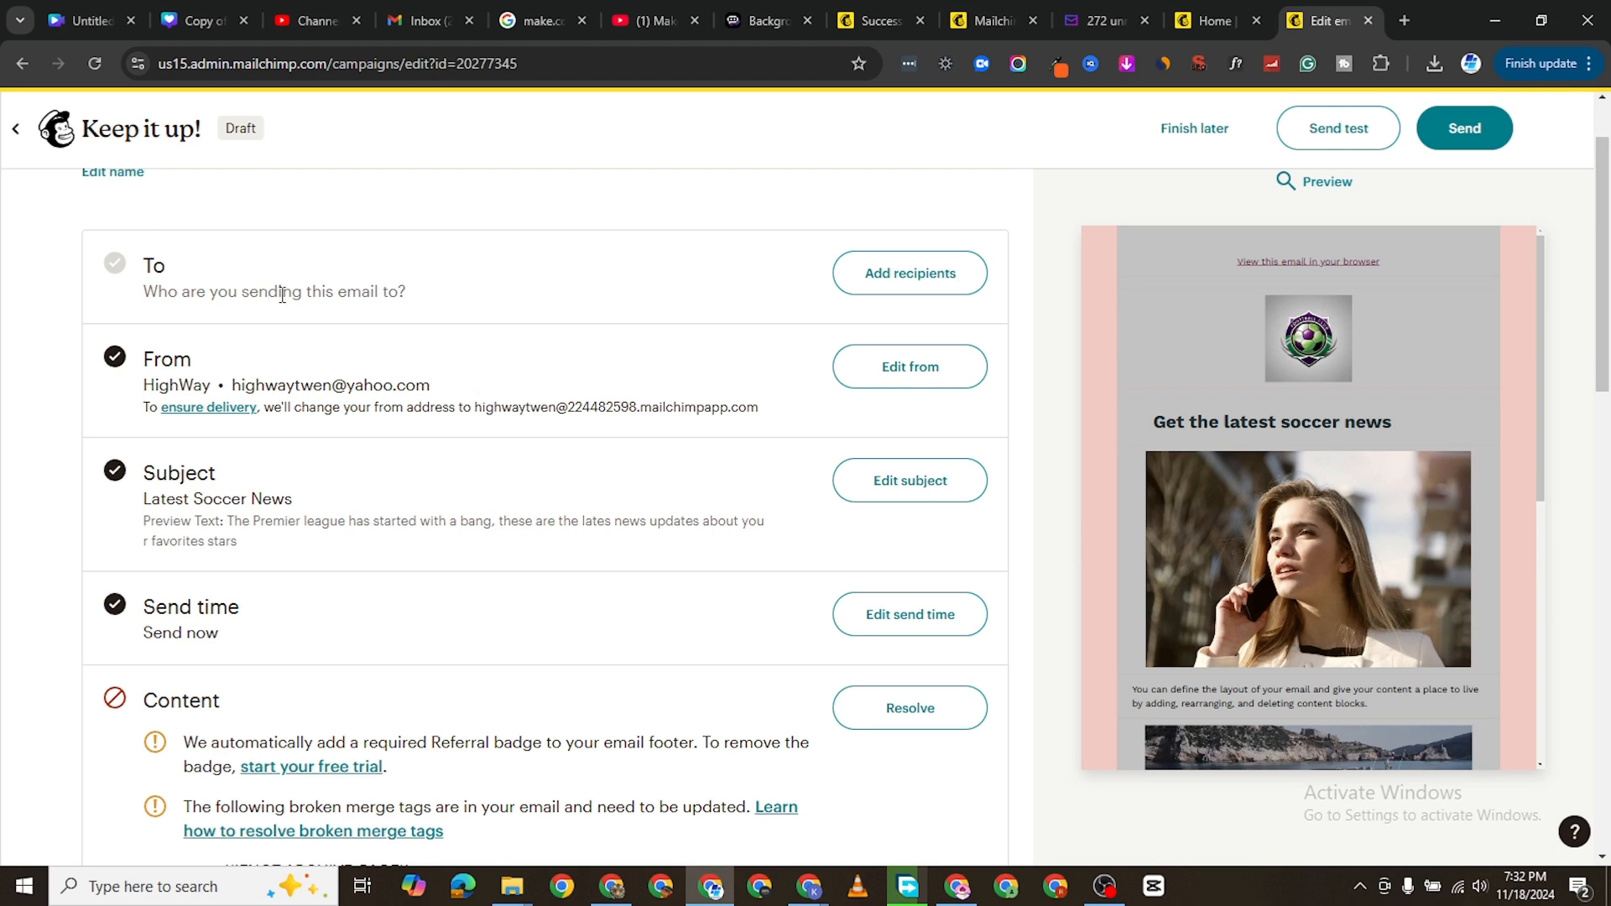
click(912, 286)
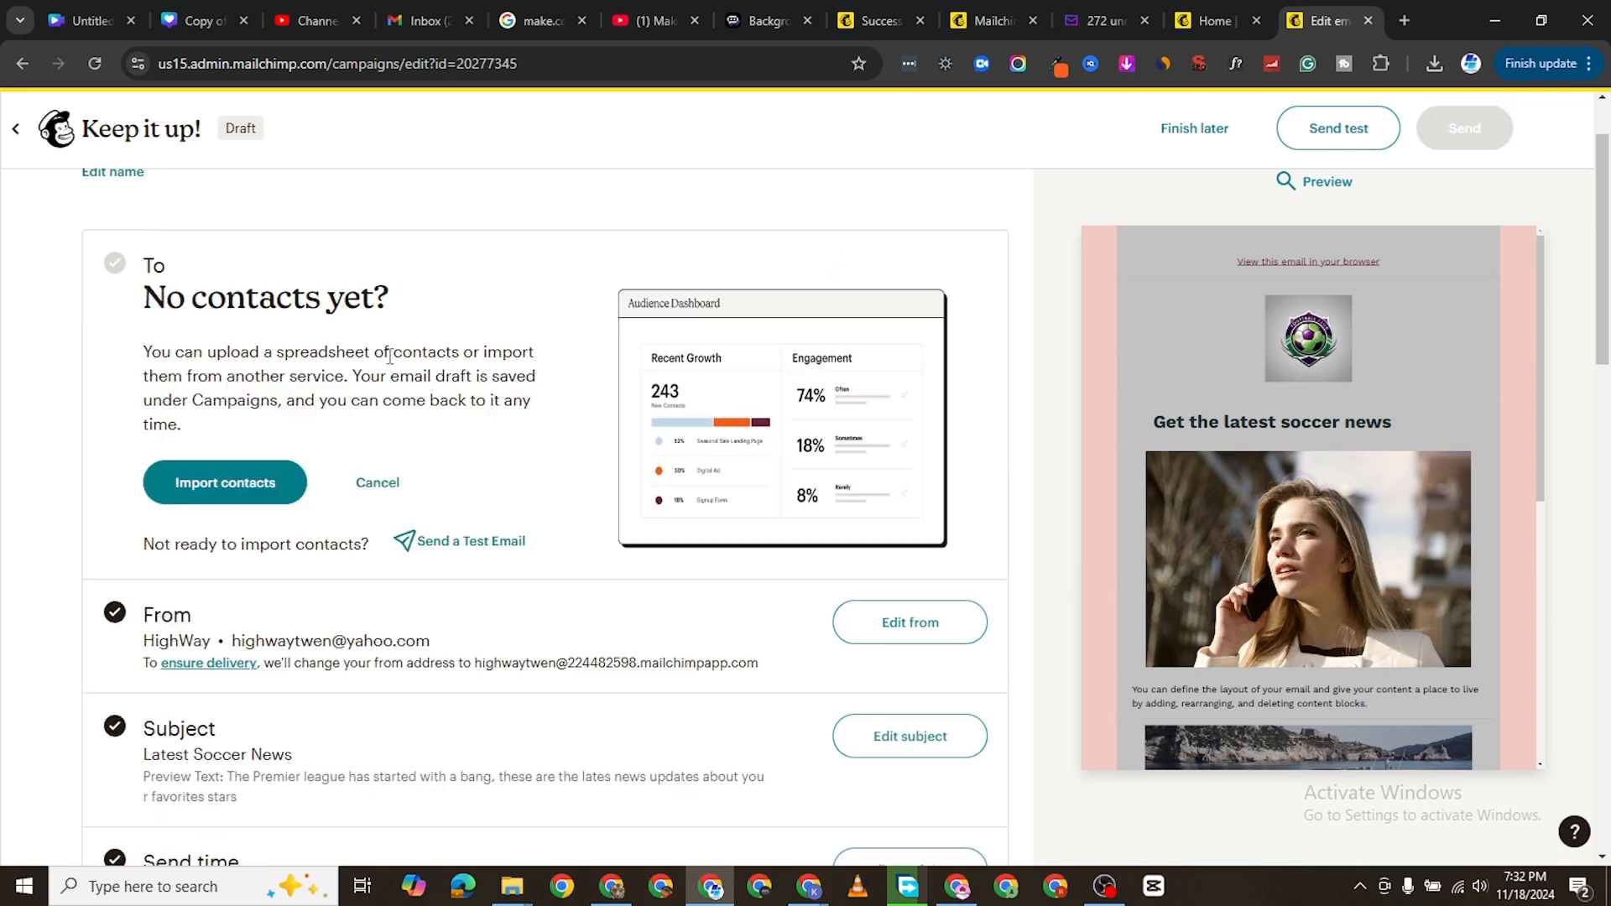
click(239, 494)
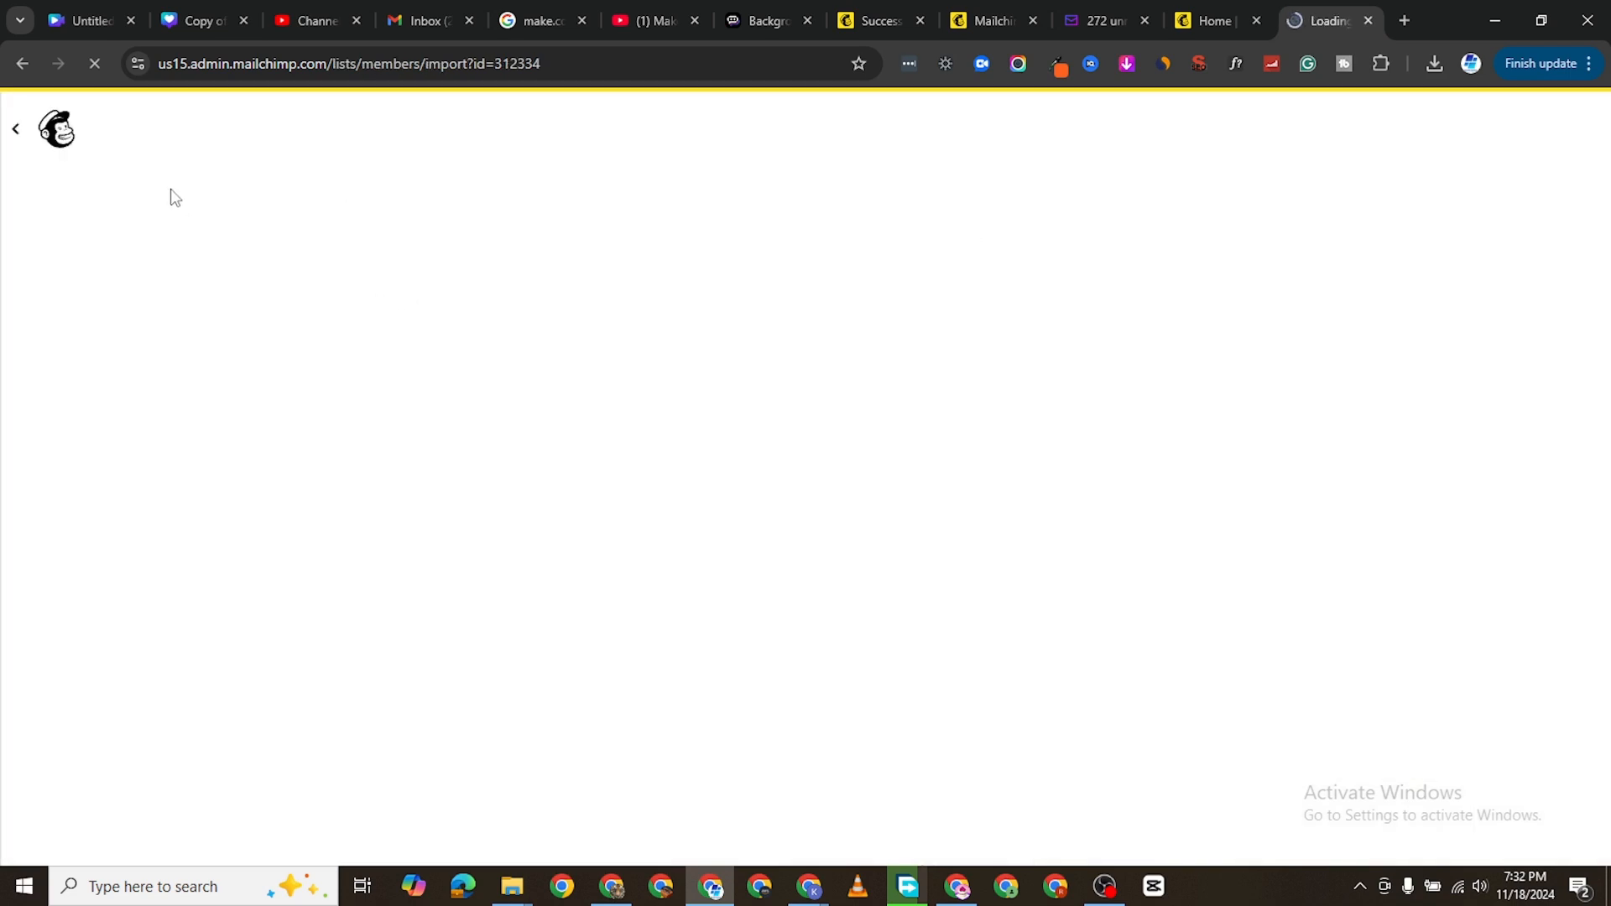
click(16, 134)
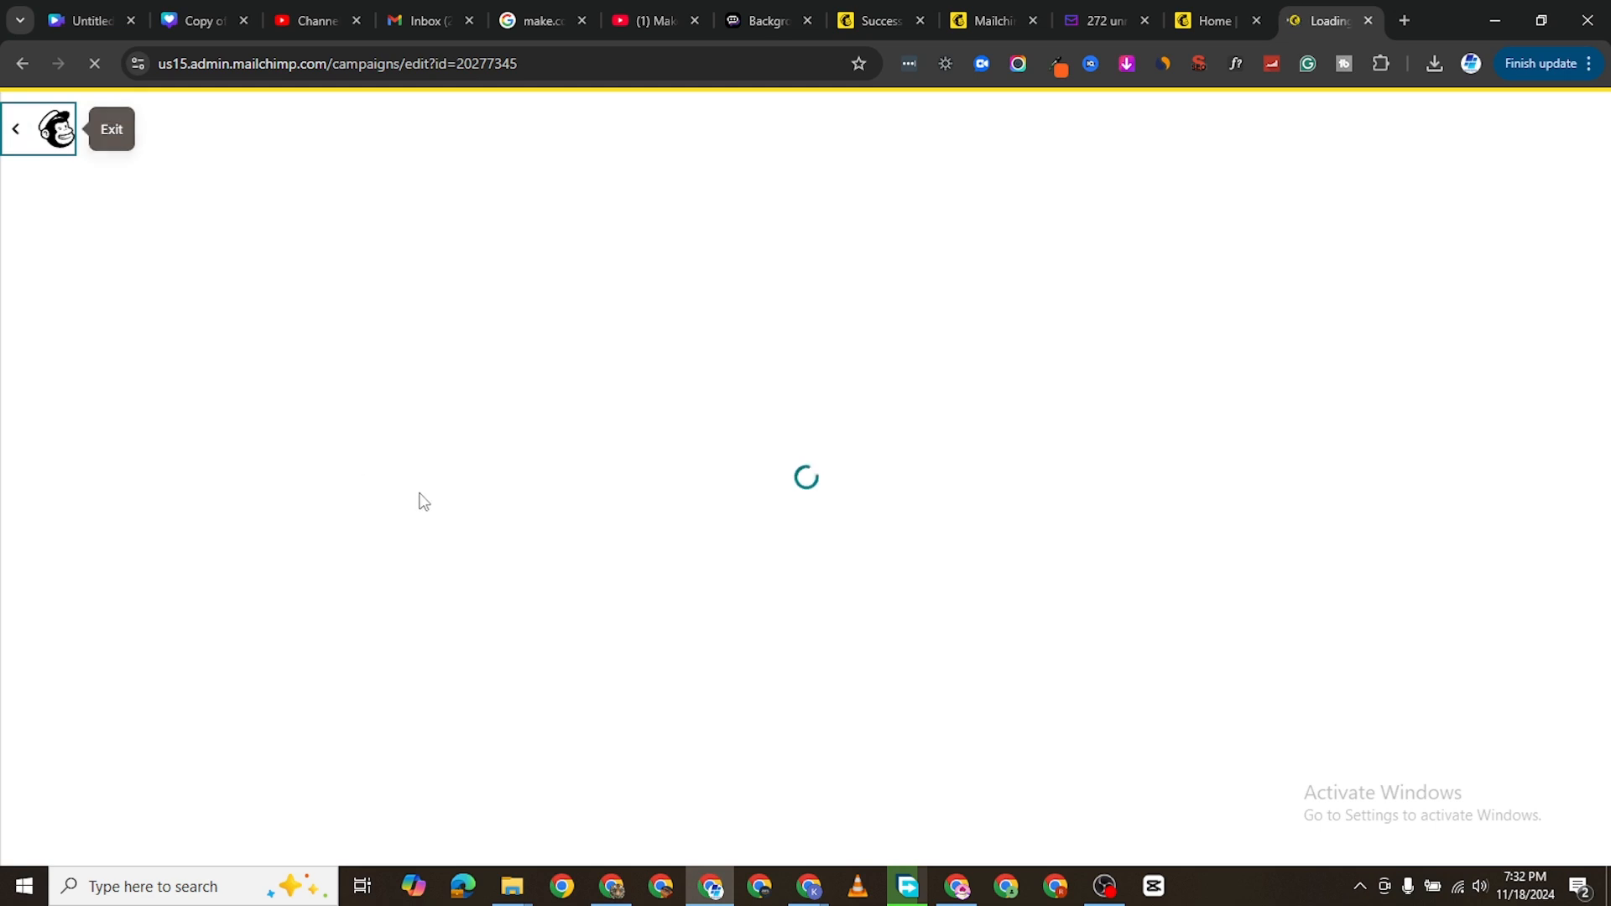